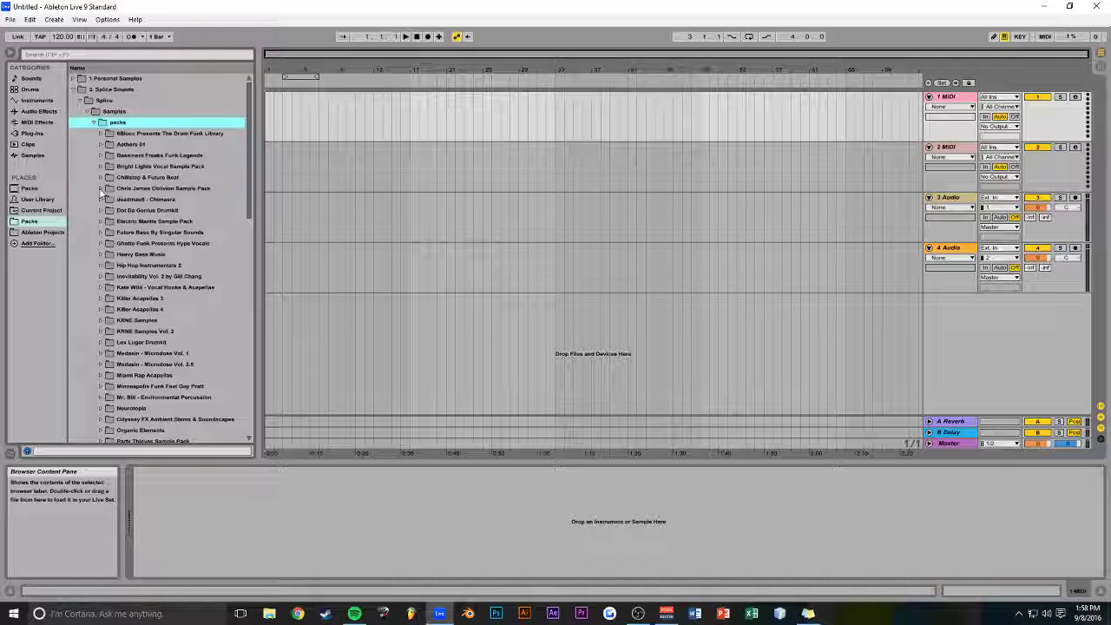
Place Kick_Clicky.wav from the Future Bass By Singular Sounds drum hits at bar 1 of the first audio track
{"action": "left_click", "coordinate": [107, 200]}
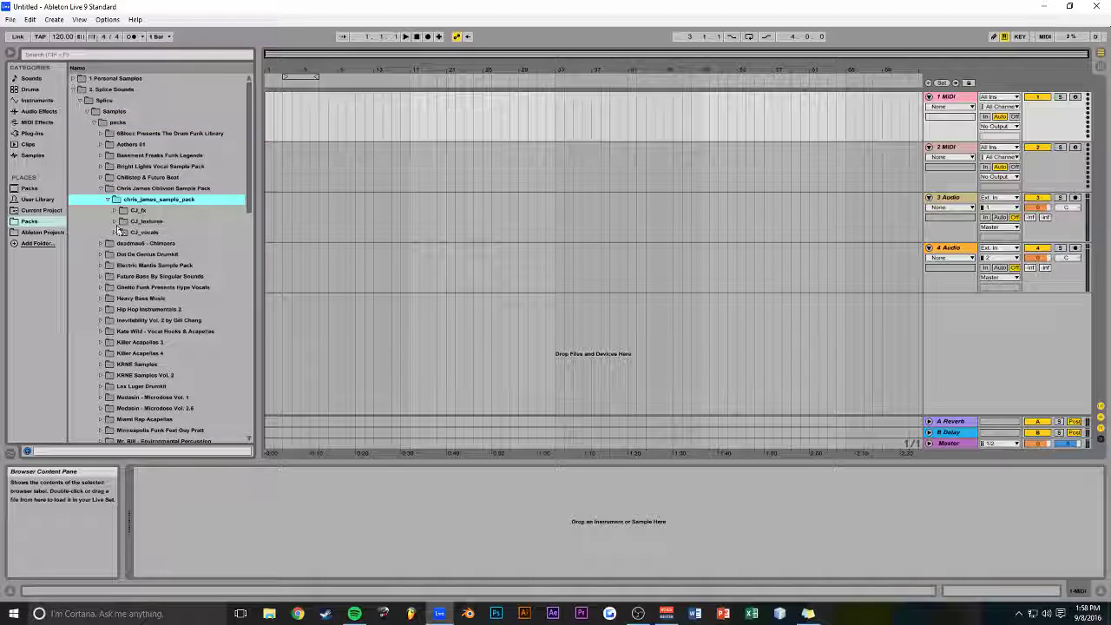
{"action": "left_click", "coordinate": [101, 188]}
{"action": "left_click", "coordinate": [106, 244]}
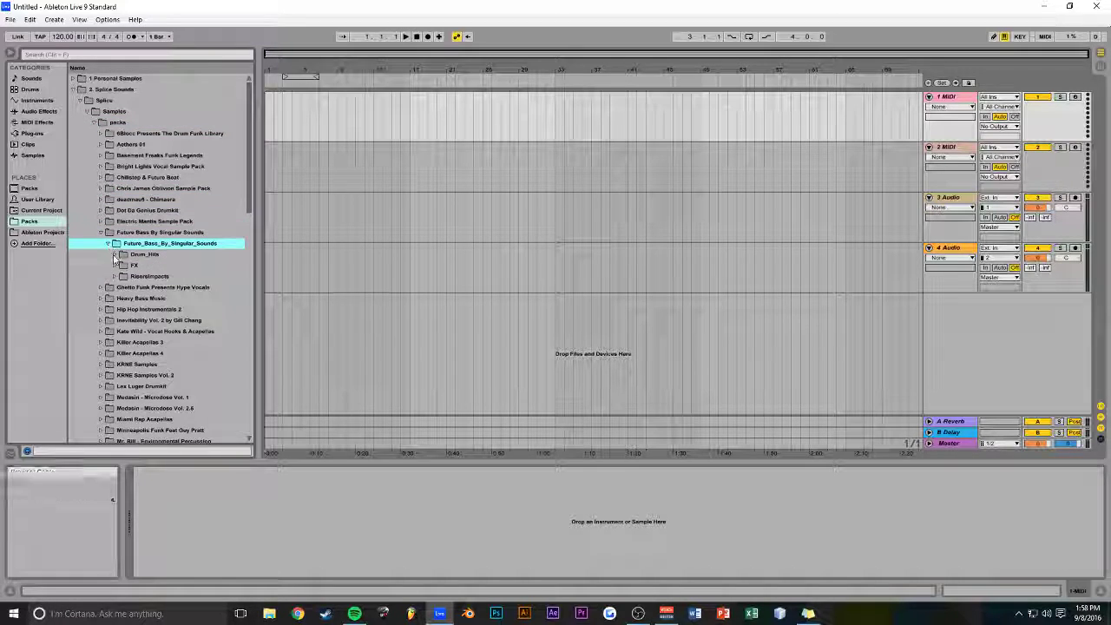
{"action": "left_click", "coordinate": [114, 255]}
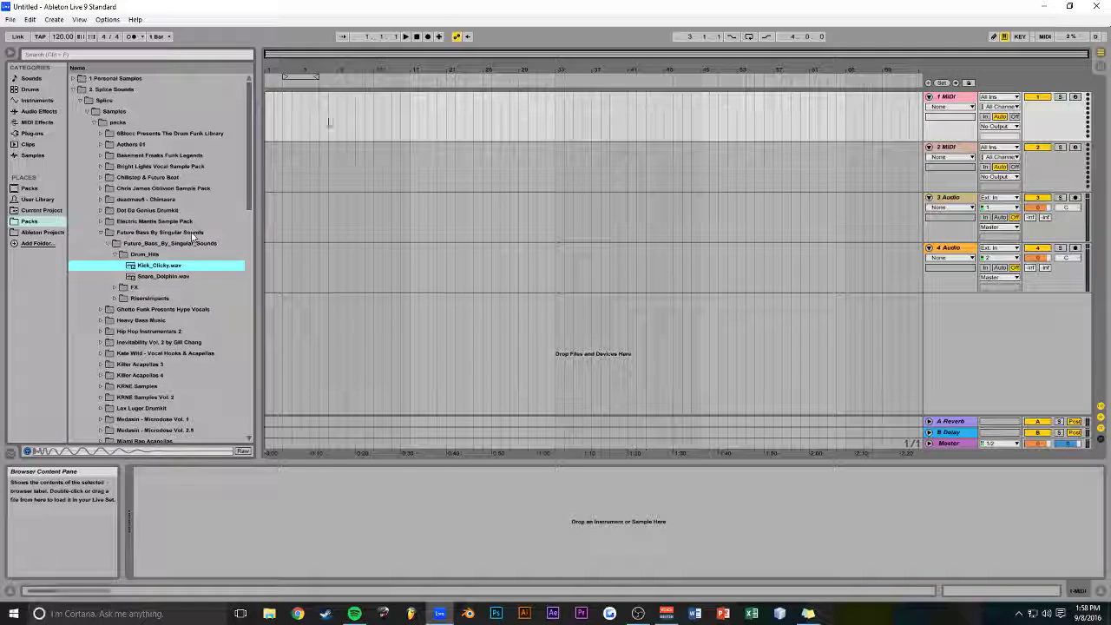
{"action": "left_click_drag", "start_coordinate": [459, 53], "coordinate": [285, 54]}
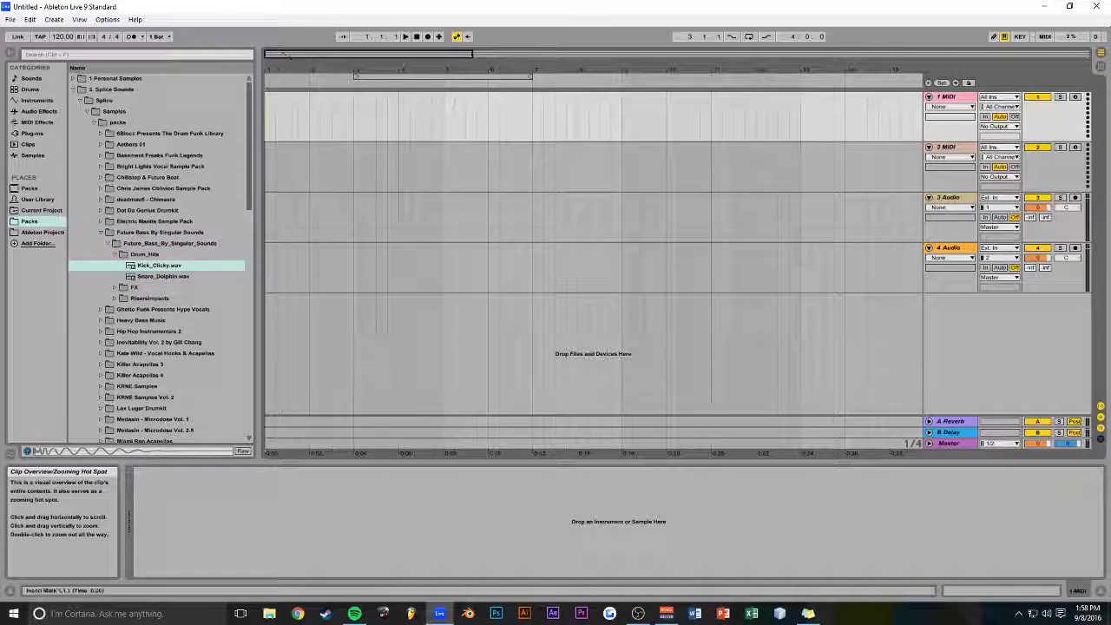
{"action": "left_click_drag", "start_coordinate": [145, 271], "coordinate": [269, 217]}
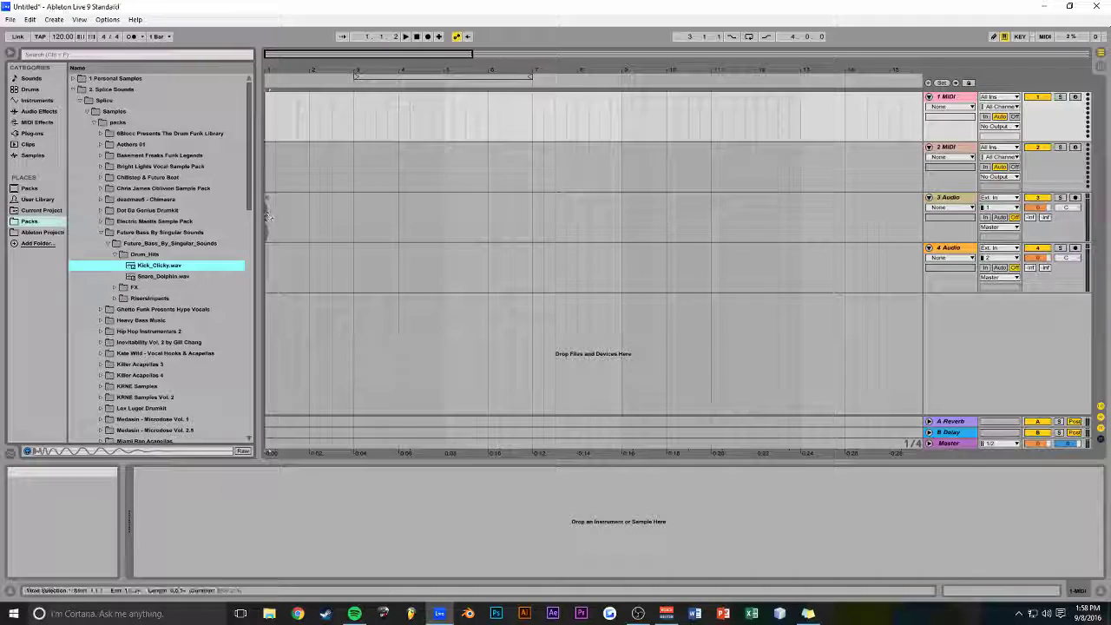
Delete one of the two MIDI tracks
{"action": "left_click_drag", "start_coordinate": [447, 57], "coordinate": [309, 55]}
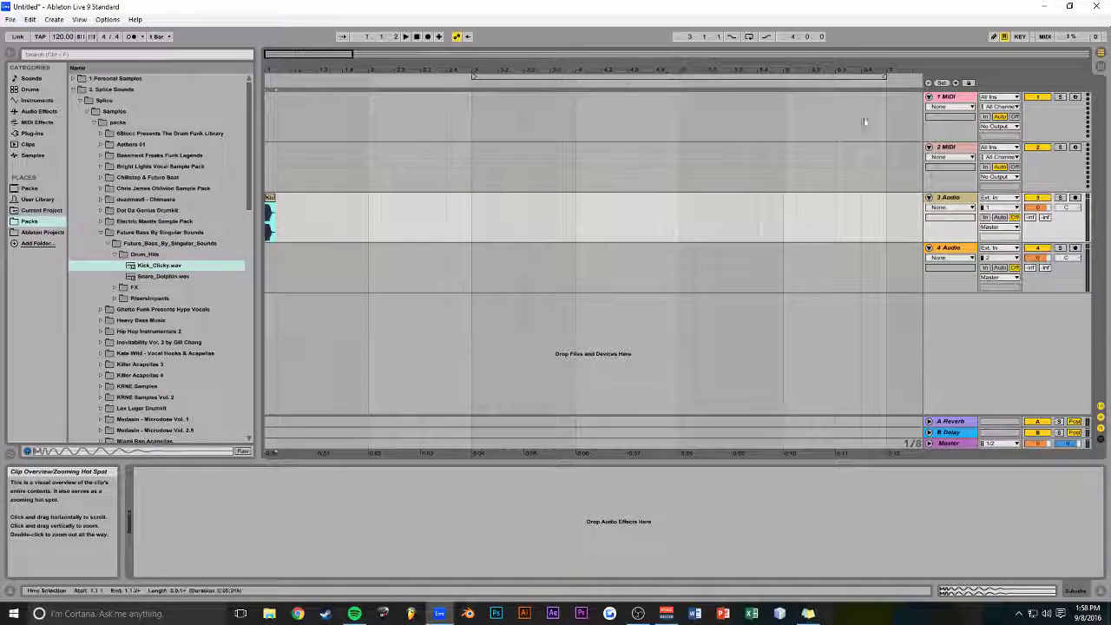
{"action": "left_click", "coordinate": [946, 99]}
{"action": "key", "text": "Delete"}
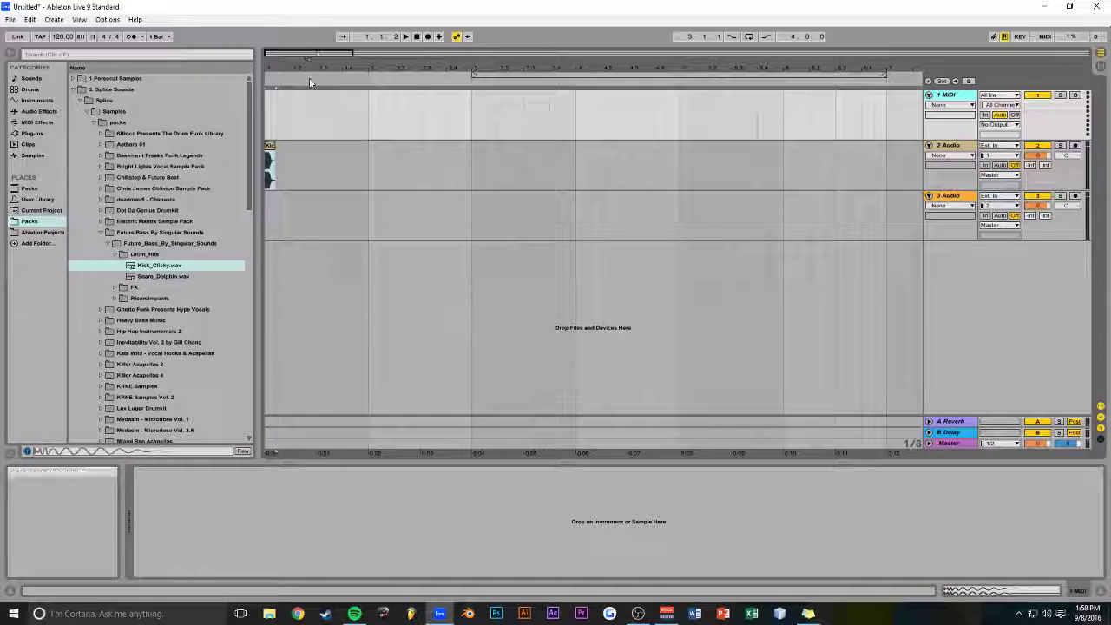
Place Snare_Dolphin.wav at beat 1.2 on the second audio track and play the pattern
{"action": "left_click_drag", "start_coordinate": [310, 54], "coordinate": [291, 57]}
{"action": "left_click", "coordinate": [148, 278]}
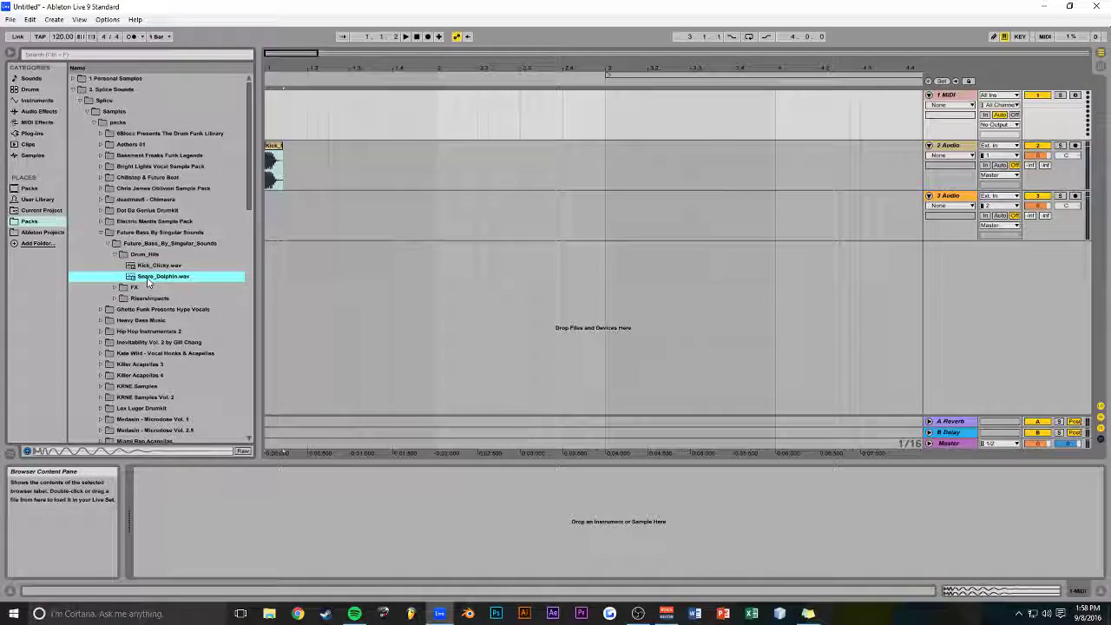
{"action": "left_click_drag", "start_coordinate": [164, 277], "coordinate": [310, 205]}
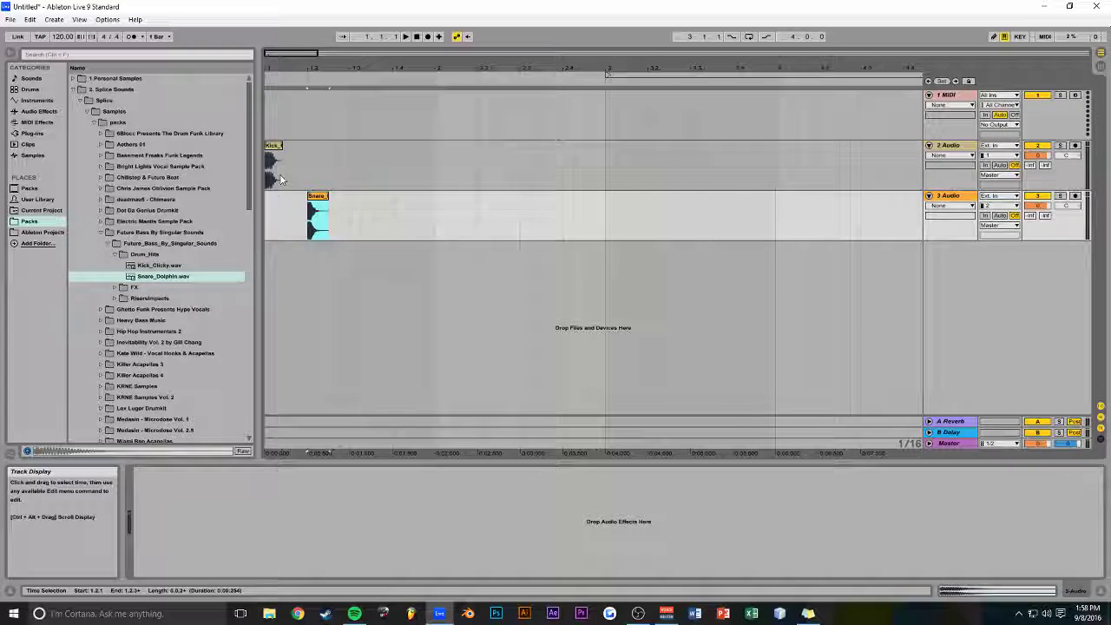
{"action": "key", "text": "space"}
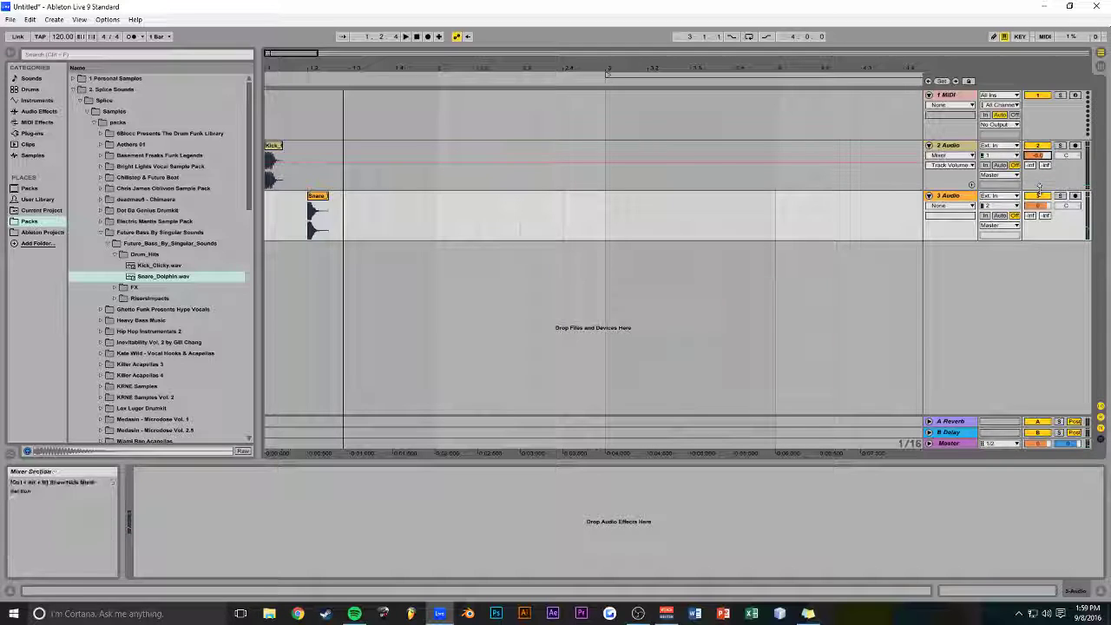
Lower the kick and snare track volumes and add a Utility effect to the master track with gain at -6 dB
{"action": "left_click_drag", "start_coordinate": [1045, 213], "coordinate": [1045, 220]}
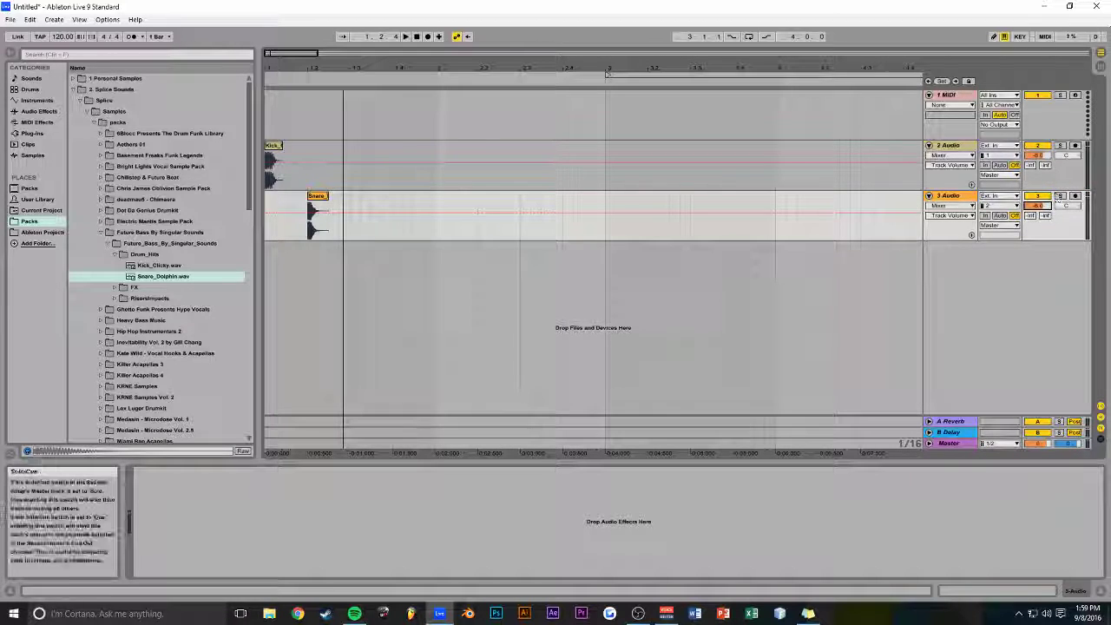
{"action": "left_click", "coordinate": [946, 445]}
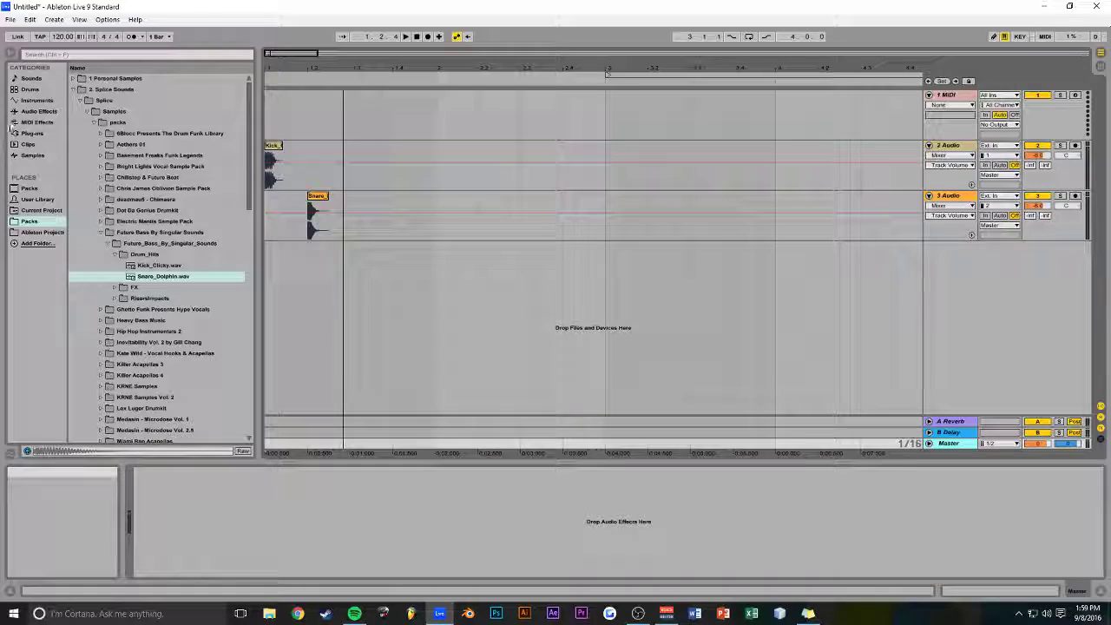
{"action": "left_click", "coordinate": [38, 111]}
{"action": "left_click_drag", "start_coordinate": [97, 408], "coordinate": [206, 516]}
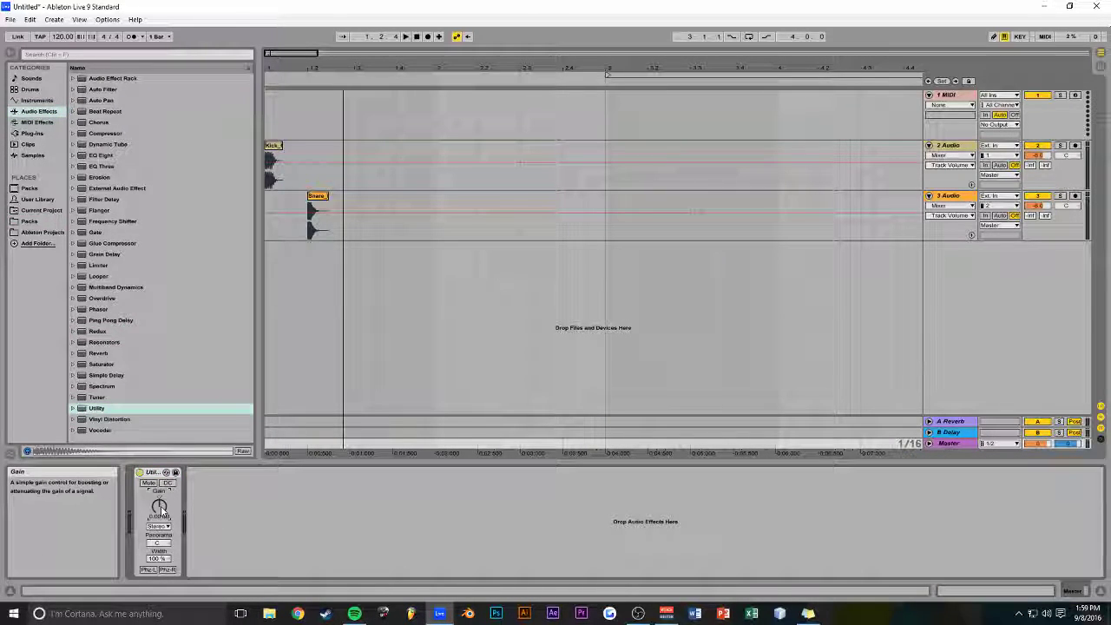
Add the IL Maximus plug-in after Utility on the master track and close its window
{"action": "left_click", "coordinate": [26, 134]}
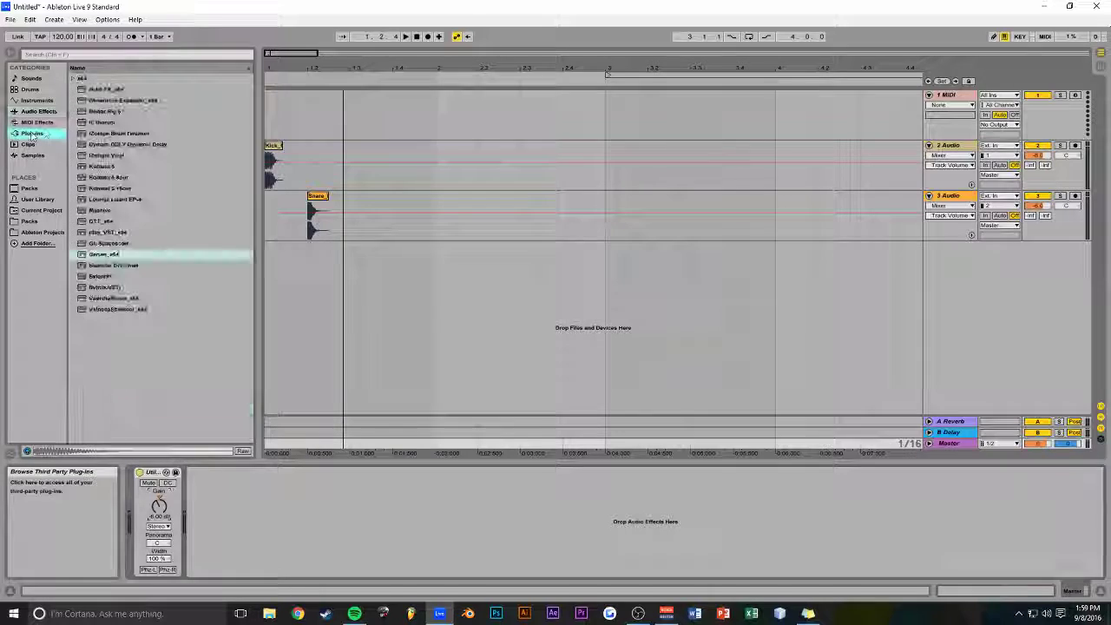
{"action": "left_click", "coordinate": [73, 79]}
{"action": "left_click_drag", "start_coordinate": [106, 89], "coordinate": [235, 569]}
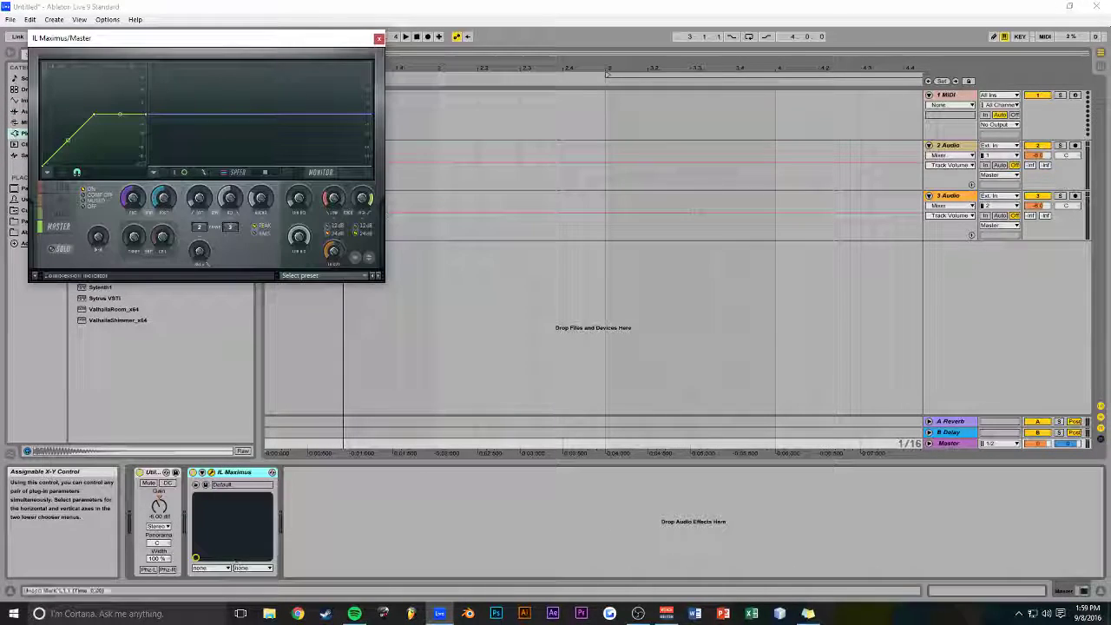
{"action": "left_click", "coordinate": [378, 38]}
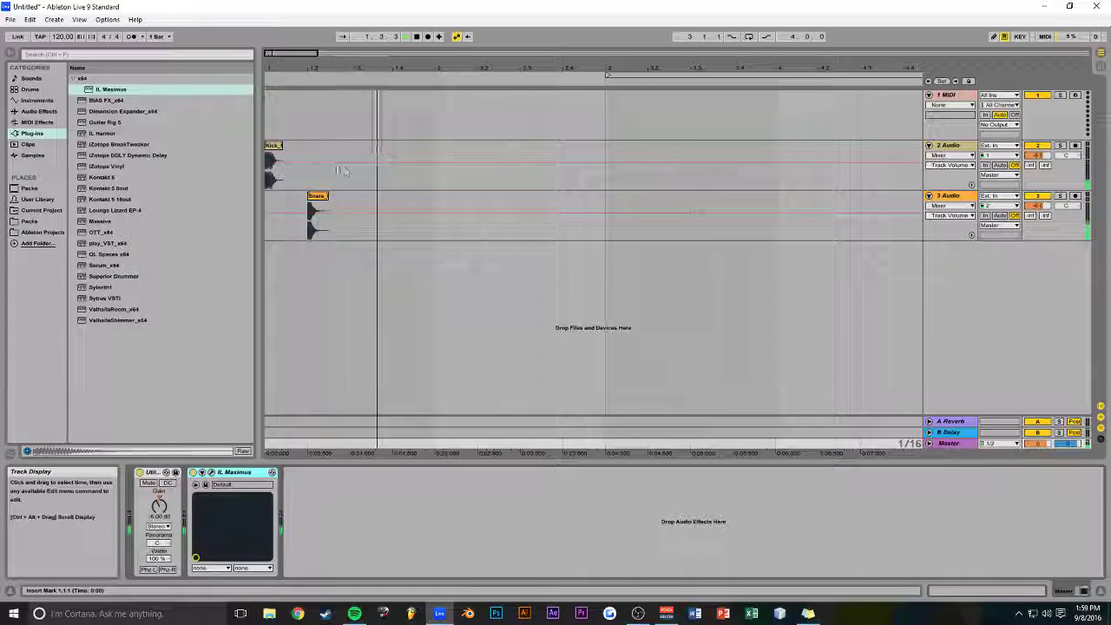
Copy the snare clip to beat 1.3.3 and play the pattern from the start
{"action": "left_click_drag", "start_coordinate": [297, 54], "coordinate": [286, 58]}
{"action": "left_click_drag", "start_coordinate": [347, 197], "coordinate": [442, 199]}
{"action": "left_click", "coordinate": [268, 120]}
{"action": "key", "text": "space"}
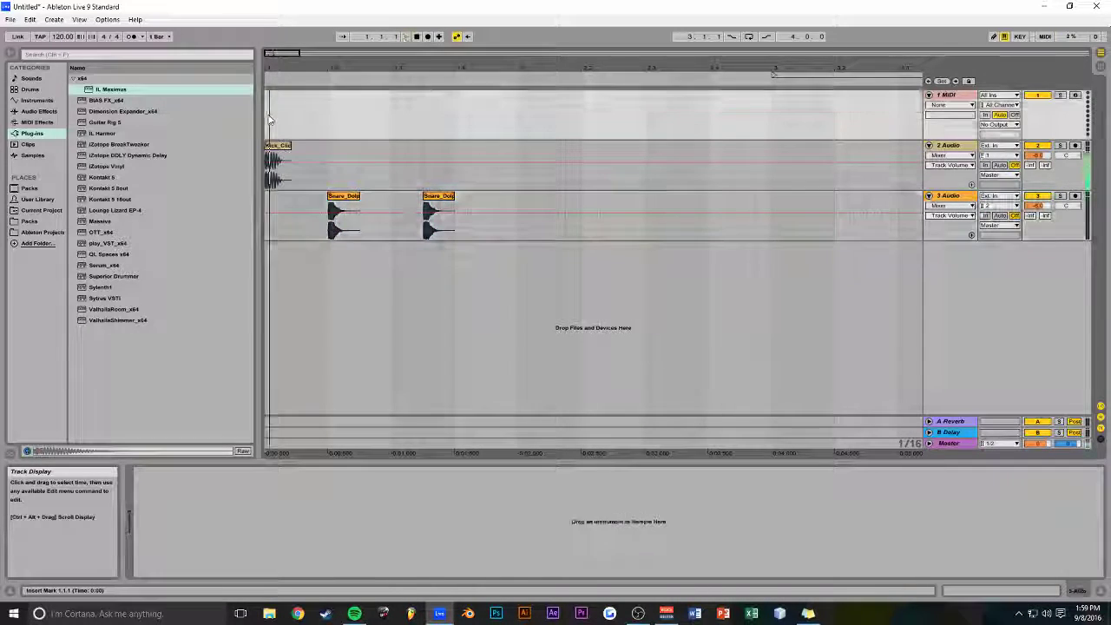
Copy the kick clip to beats 1.4 and 1.4.3, checking the rhythm by playback
{"action": "left_click", "coordinate": [277, 161]}
{"action": "left_click_drag", "start_coordinate": [278, 161], "coordinate": [480, 159]}
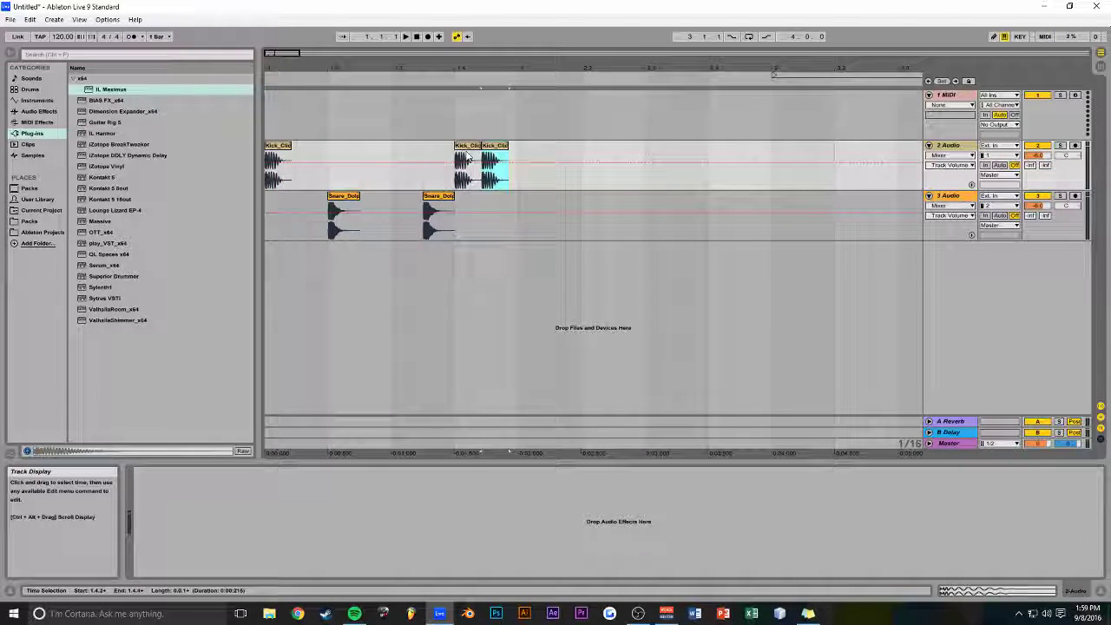
{"action": "key", "text": "space"}
{"action": "left_click", "coordinate": [456, 131]}
{"action": "key", "text": "space"}
{"action": "key", "text": "space"}
{"action": "mouse_move", "coordinate": [483, 146]}
{"action": "left_mouse_down"}
{"action": "mouse_move", "coordinate": [497, 146]}
{"action": "mouse_move", "coordinate": [470, 146]}
{"action": "mouse_move", "coordinate": [500, 146]}
{"action": "left_mouse_up"}
{"action": "key", "text": "Delete"}
{"action": "key", "text": "space"}
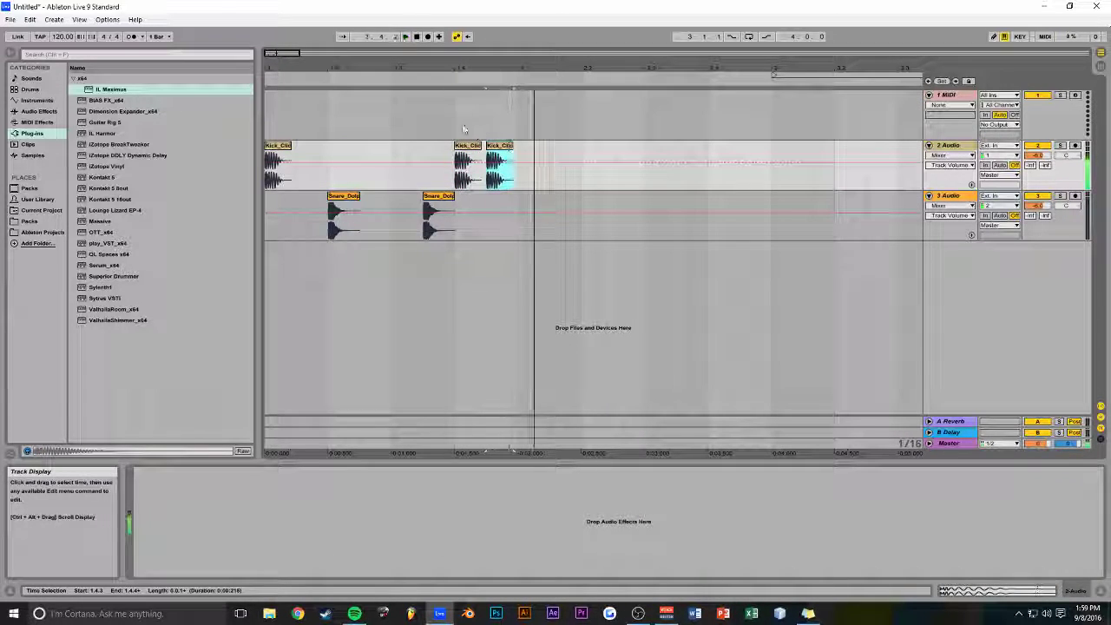
Audition Kick_Clicky.wav in the packs folder and play the kick track soloed from the start
{"action": "left_click", "coordinate": [465, 128]}
{"action": "left_click", "coordinate": [31, 221]}
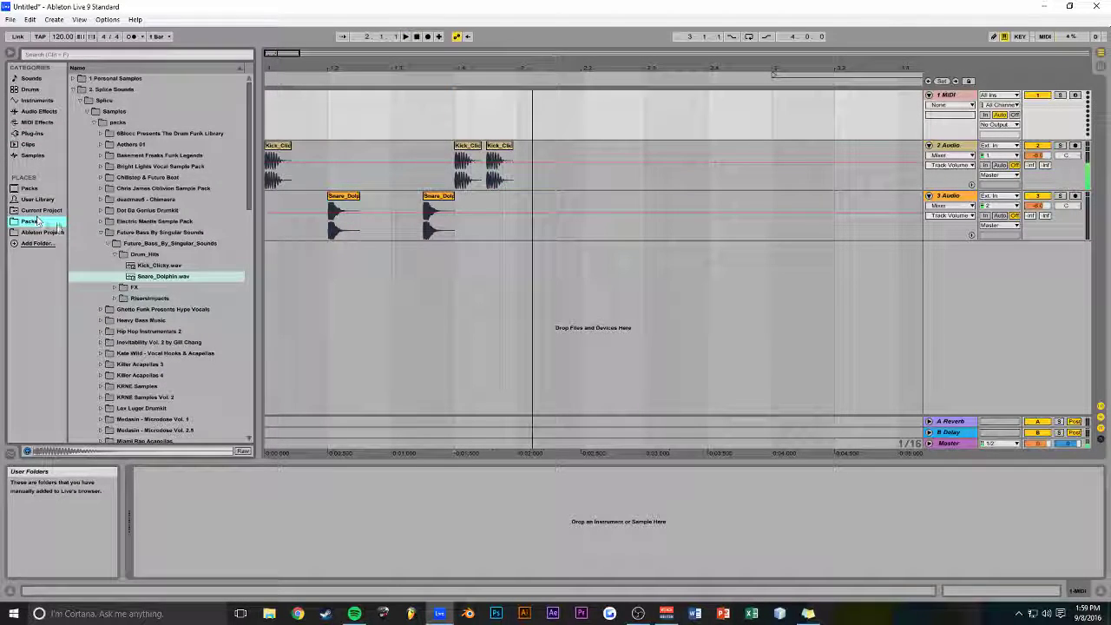
{"action": "left_click", "coordinate": [155, 268]}
{"action": "key", "text": "space"}
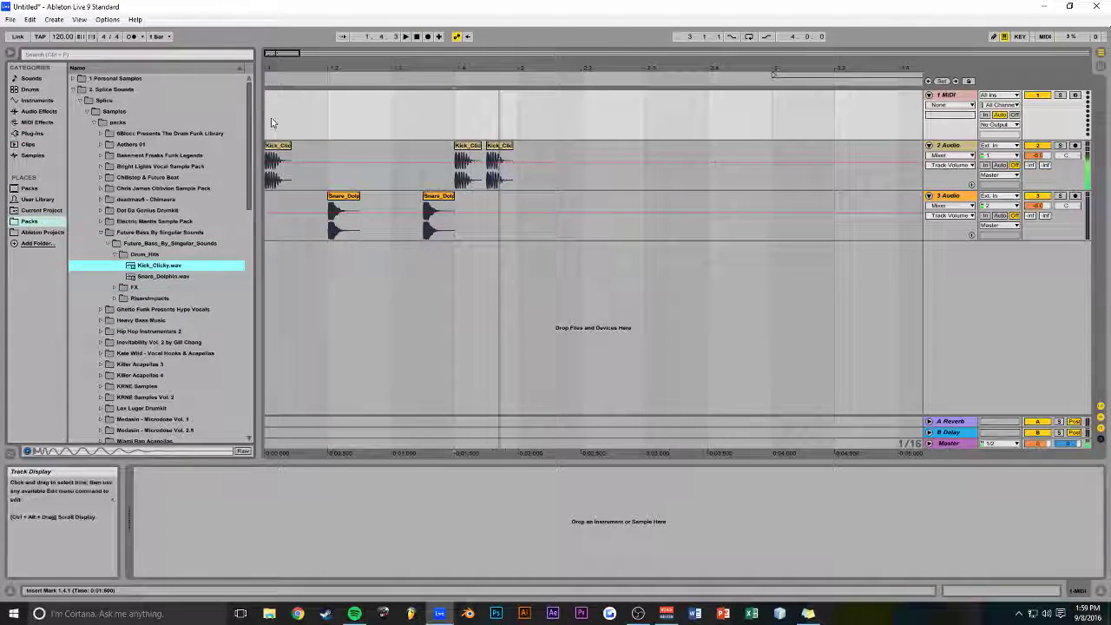
{"action": "left_click", "coordinate": [271, 121]}
{"action": "key", "text": "space"}
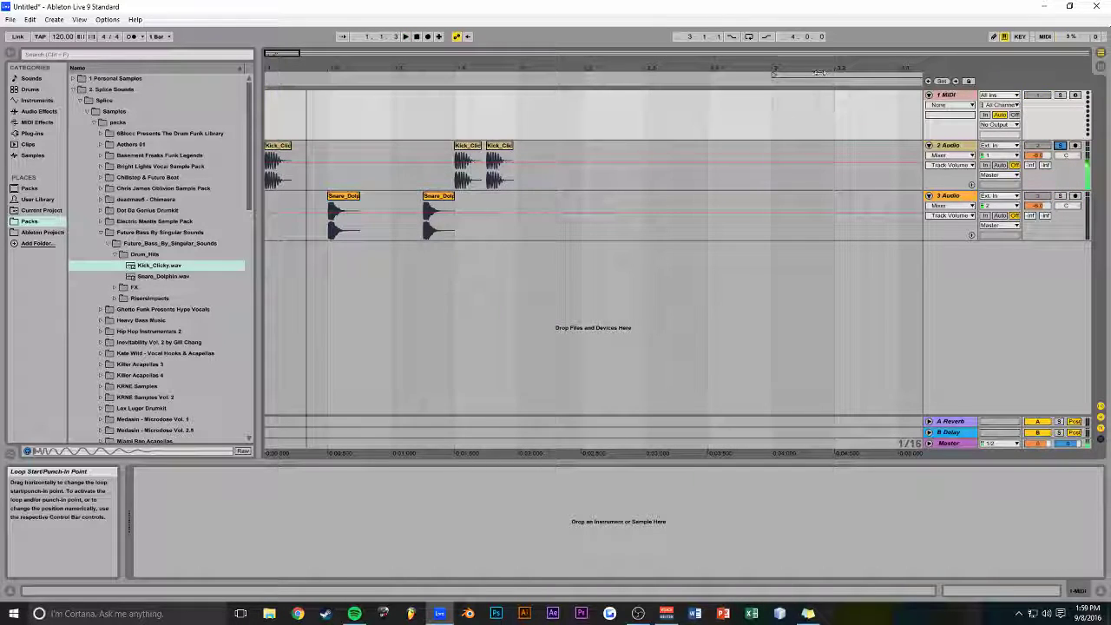
Move the four-bar loop to start at bar 1 and turn looping on
{"action": "left_click_drag", "start_coordinate": [779, 74], "coordinate": [263, 74]}
{"action": "key", "text": "space"}
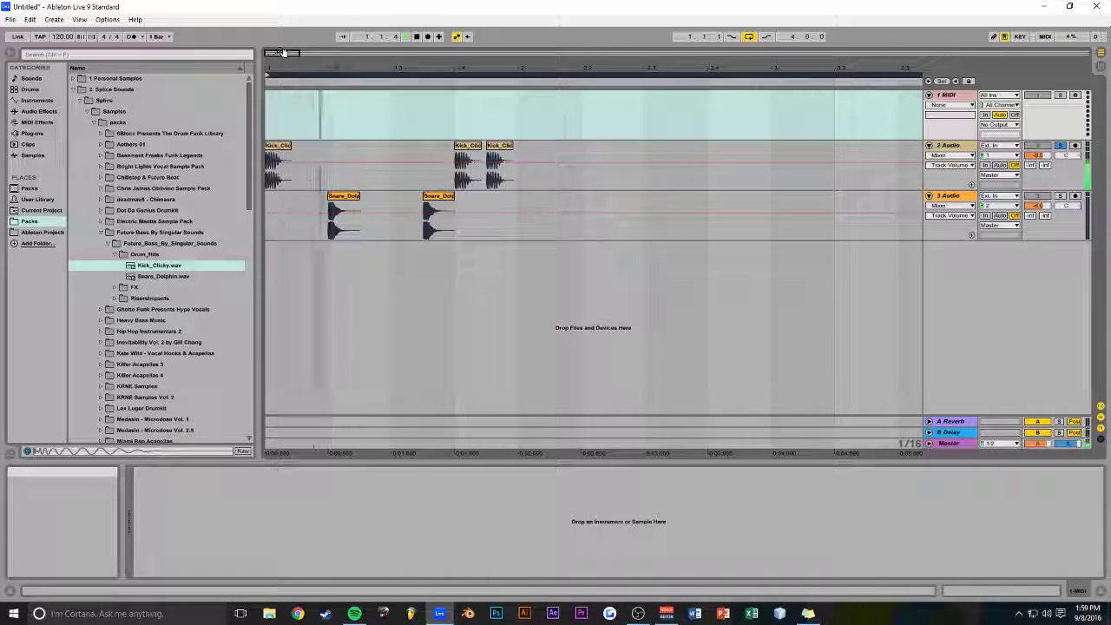
{"action": "double_click", "coordinate": [585, 70]}
Turn off solo on the kick track and compare its playback with the Kick_Clicky.wav preview
{"action": "left_click", "coordinate": [1060, 146]}
{"action": "key", "text": "space"}
{"action": "key", "text": "space"}
{"action": "key", "text": "space"}
{"action": "left_click", "coordinate": [159, 265]}
{"action": "key", "text": "space"}
Replace the kick clips with fresh Kick_Clicky.wav clips at beats 1, 1.4 and 1.4.3, and play the result
{"action": "left_click_drag", "start_coordinate": [323, 53], "coordinate": [302, 53]}
{"action": "left_click_drag", "start_coordinate": [508, 155], "coordinate": [237, 147]}
{"action": "key", "text": "Delete"}
{"action": "left_click_drag", "start_coordinate": [156, 270], "coordinate": [408, 154]}
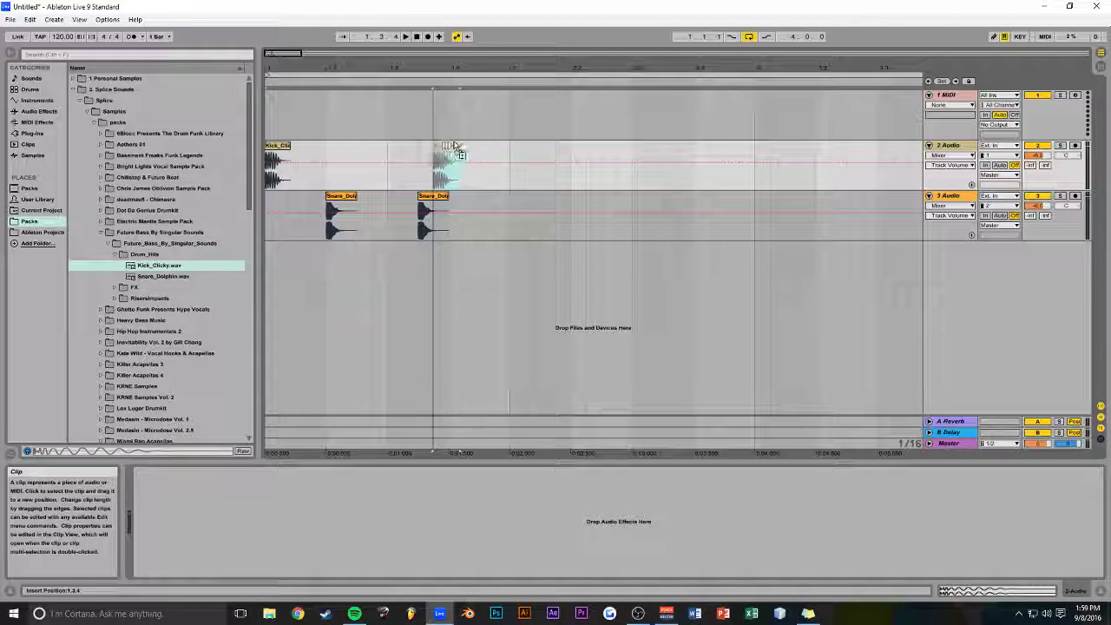
{"action": "mouse_move", "coordinate": [469, 148]}
{"action": "left_mouse_down"}
{"action": "mouse_move", "coordinate": [500, 153]}
{"action": "mouse_move", "coordinate": [490, 154]}
{"action": "left_mouse_up"}
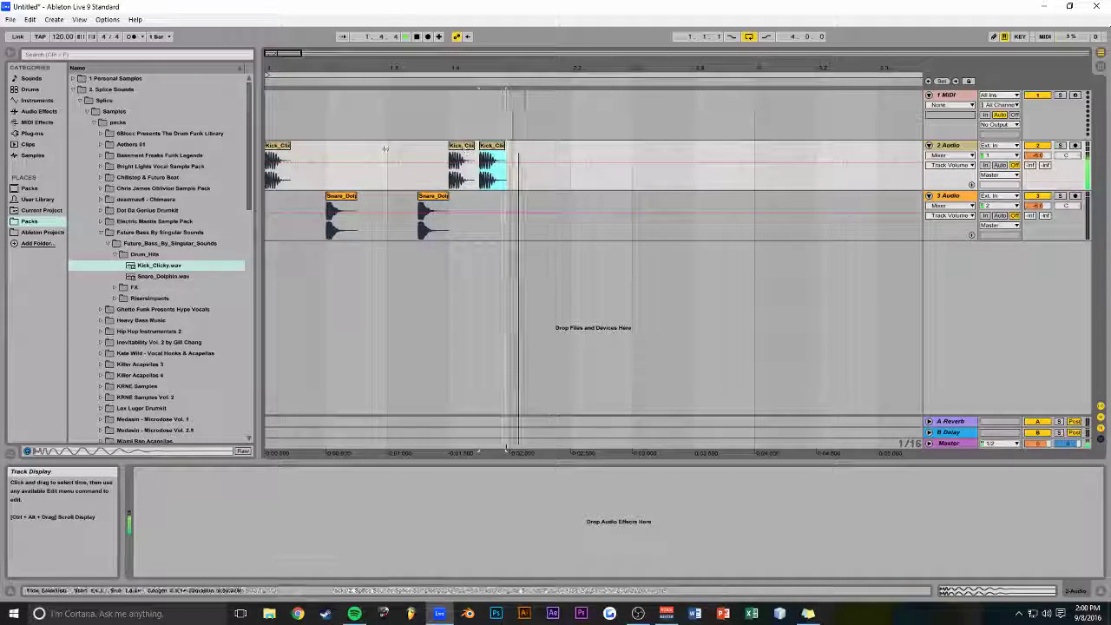
{"action": "left_click", "coordinate": [272, 124]}
{"action": "key", "text": "space"}
Duplicate the first bar of the snare pattern three times to fill bars 2 to 4, and play it
{"action": "left_click_drag", "start_coordinate": [293, 55], "coordinate": [292, 46]}
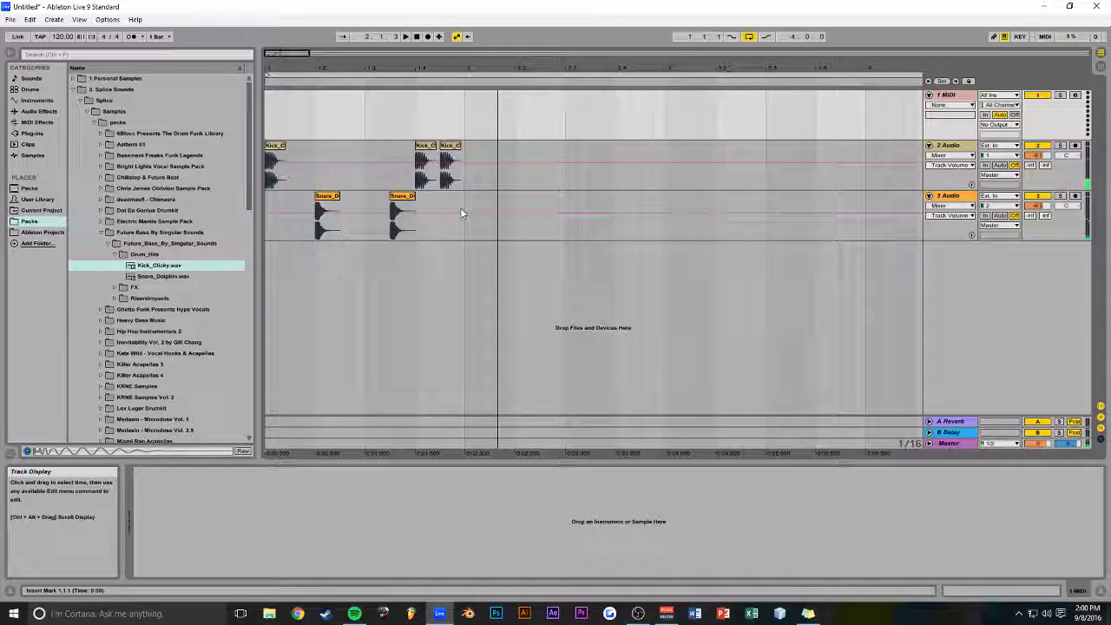
{"action": "left_click_drag", "start_coordinate": [466, 208], "coordinate": [267, 209]}
{"action": "key", "text": "ctrl+d"}
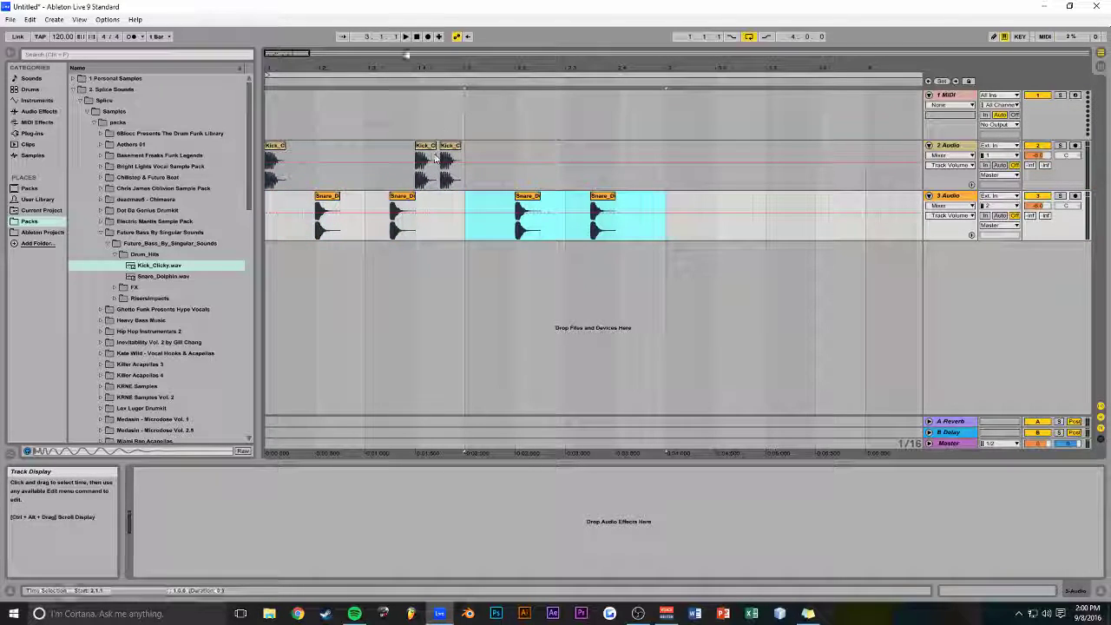
{"action": "left_click_drag", "start_coordinate": [300, 56], "coordinate": [314, 51]}
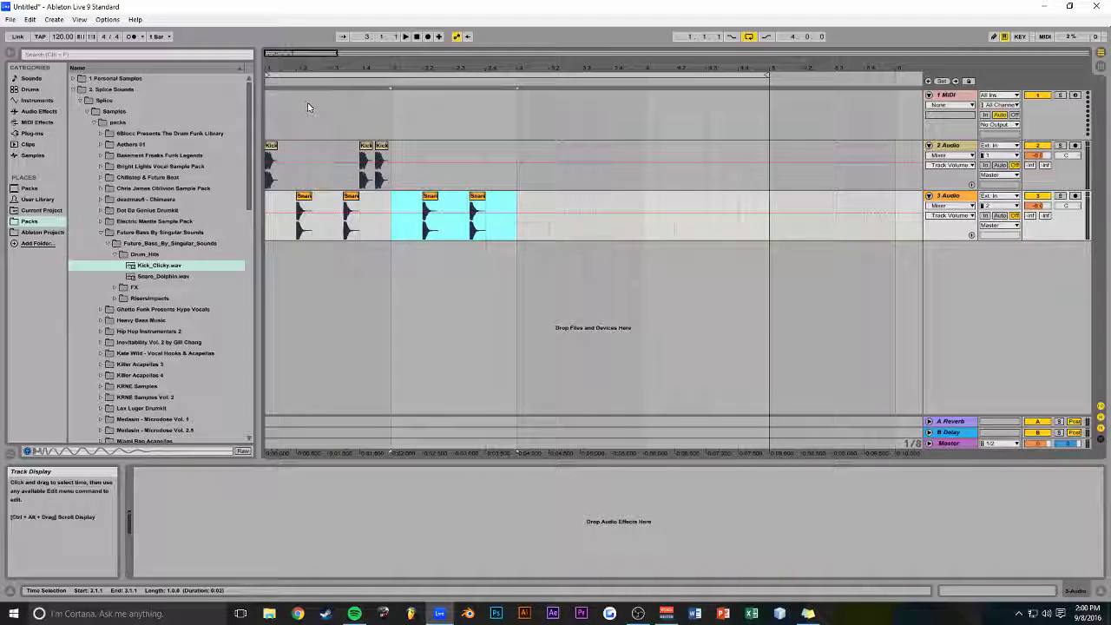
{"action": "key", "text": "ctrl+d"}
{"action": "key", "text": "ctrl+d"}
{"action": "key", "text": "space"}
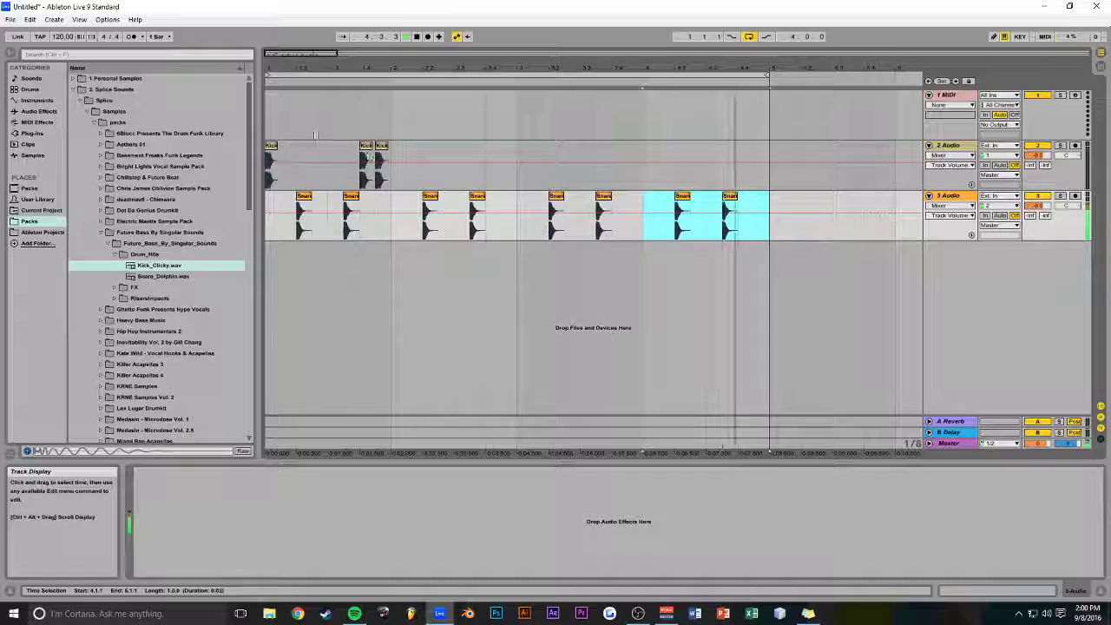
Duplicate the first bar of the kick pattern through bar 4, and delete the kick on bar 2's downbeat
{"action": "left_click_drag", "start_coordinate": [391, 156], "coordinate": [267, 160]}
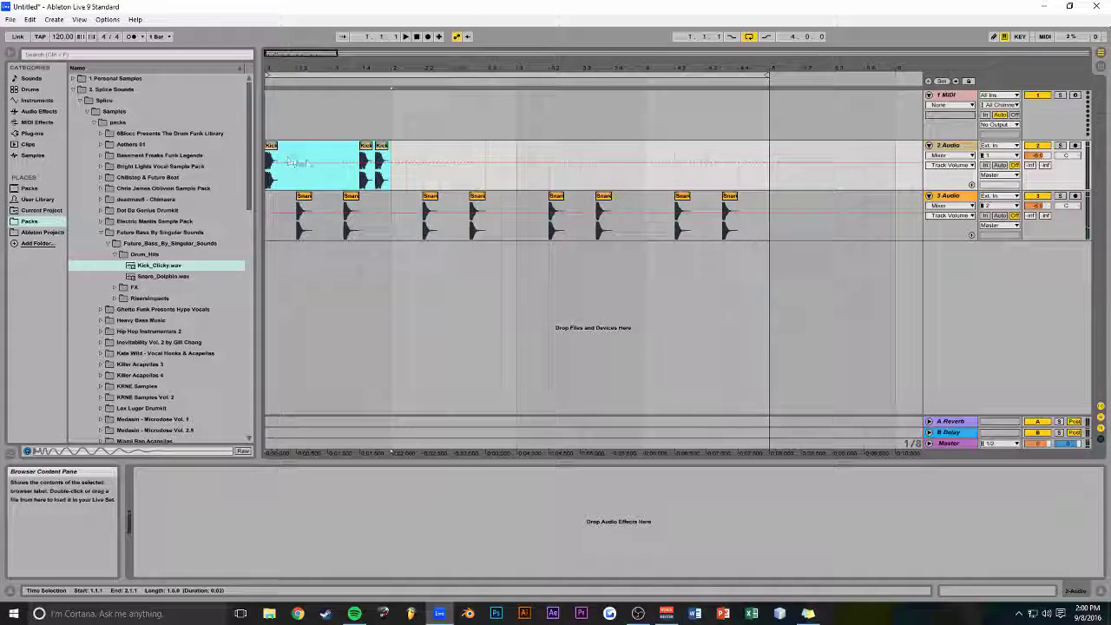
{"action": "key", "text": "ctrl+d"}
{"action": "key", "text": "ctrl+d"}
{"action": "key", "text": "ctrl+d"}
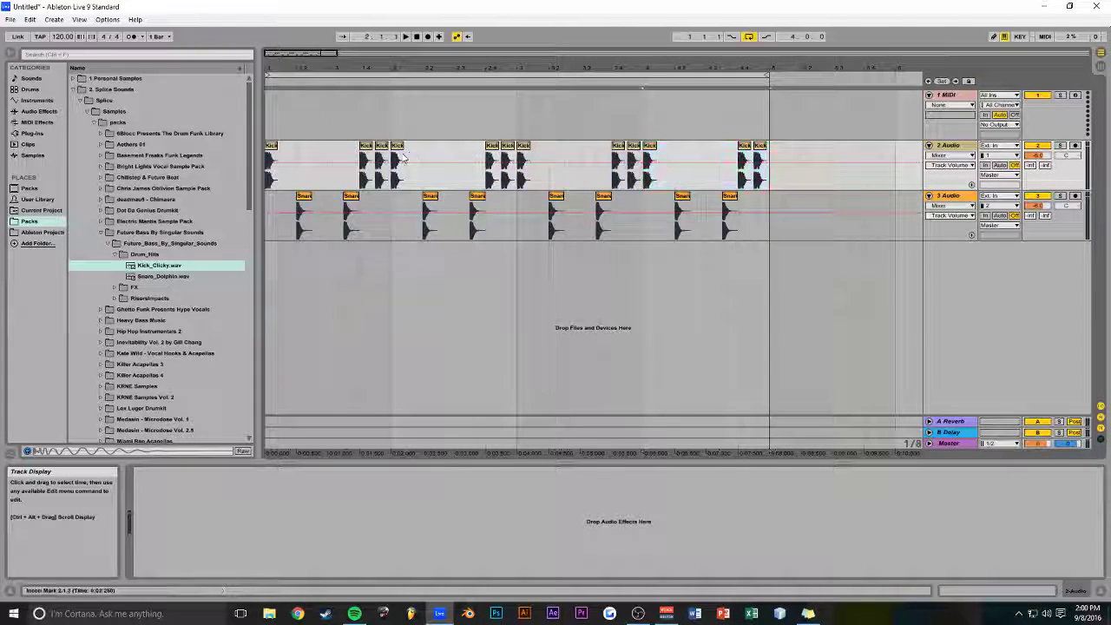
{"action": "left_click", "coordinate": [269, 126]}
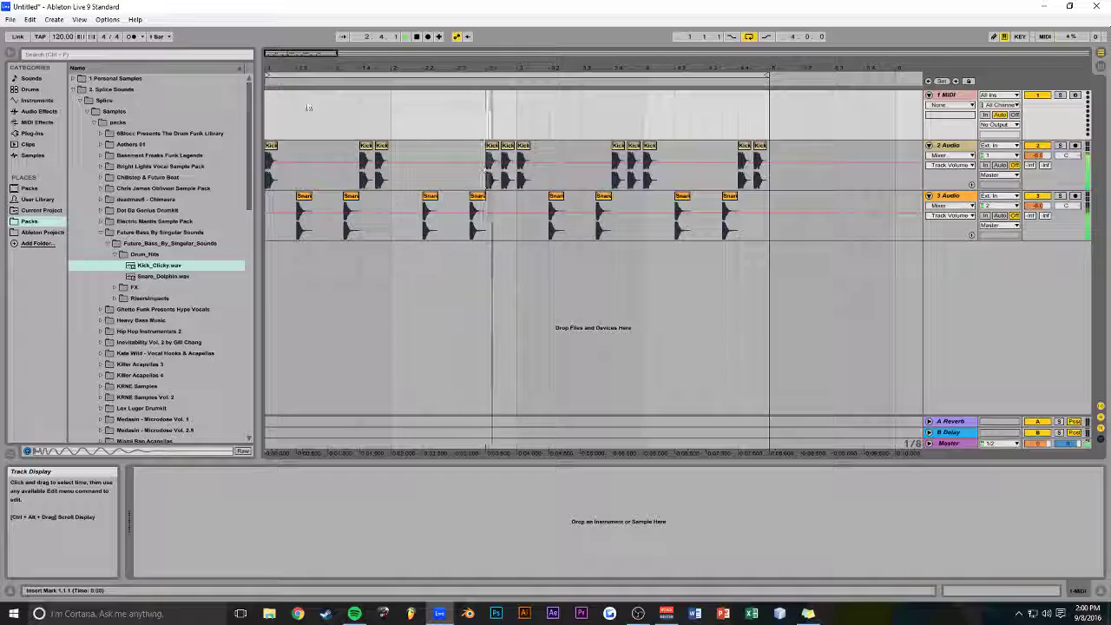
Delete the kick clip on the downbeat of bar 4
{"action": "left_click_drag", "start_coordinate": [328, 54], "coordinate": [328, 60]}
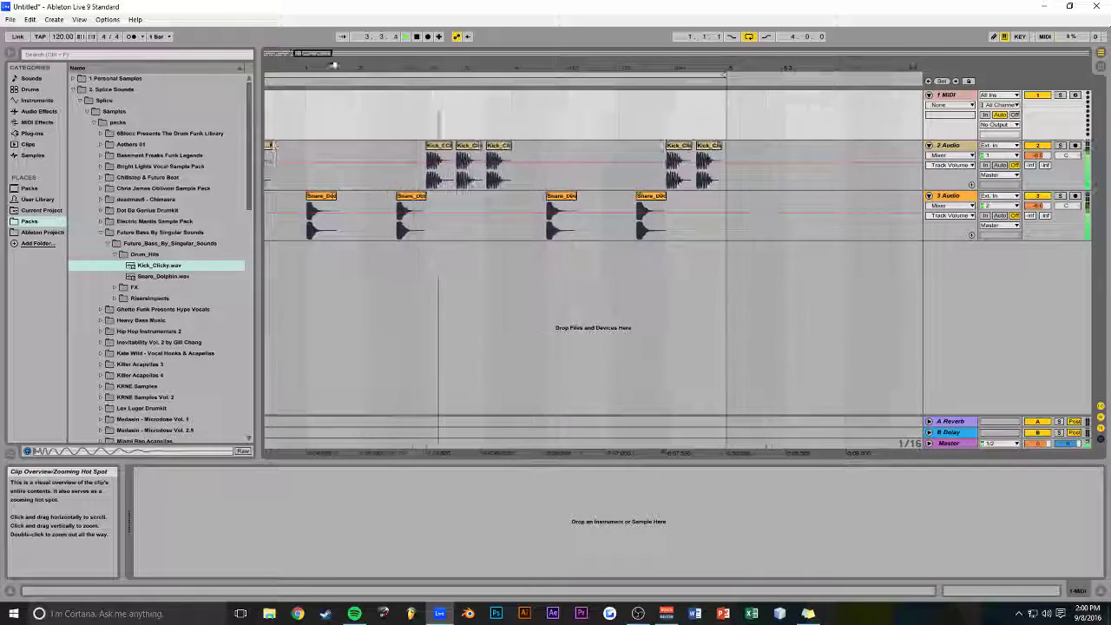
{"action": "left_click", "coordinate": [496, 151]}
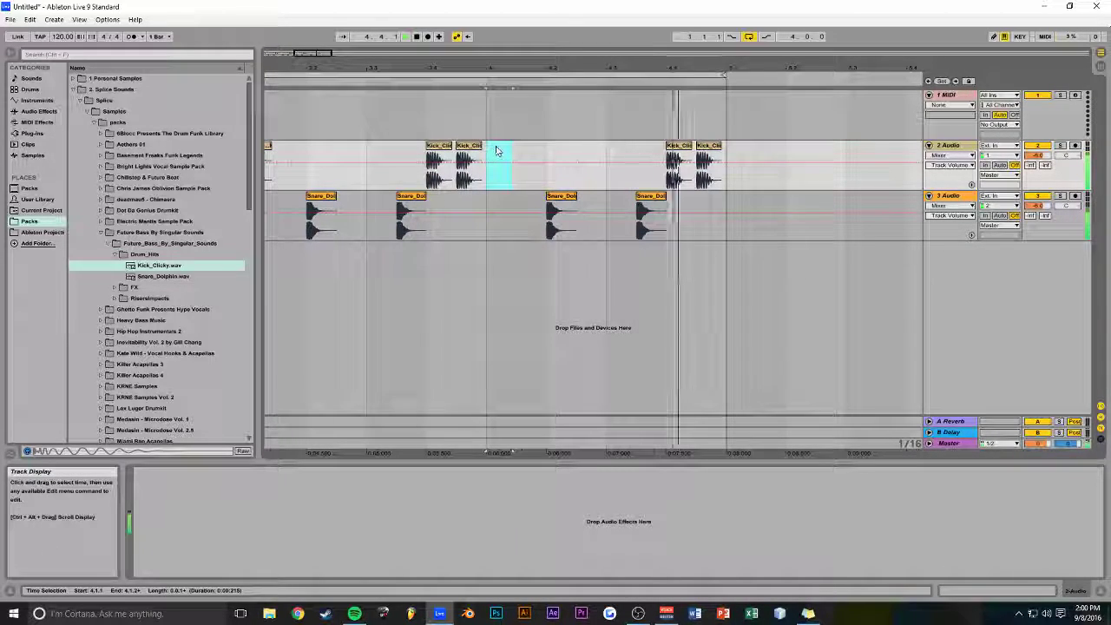
{"action": "left_click_drag", "start_coordinate": [312, 55], "coordinate": [312, 49]}
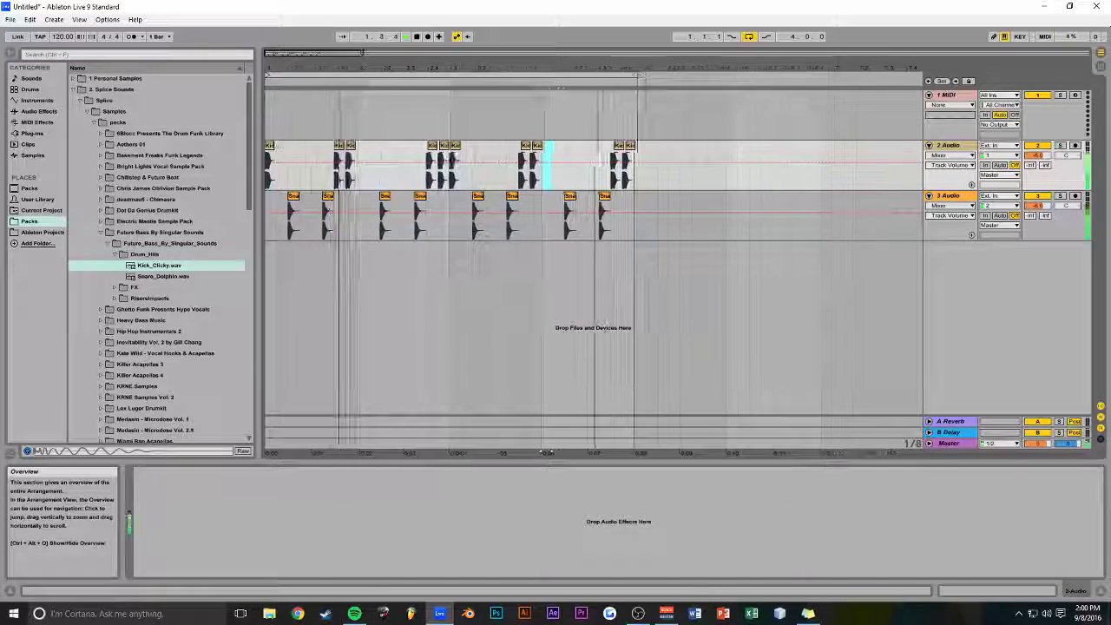
Open the Electro hi-hat samples in the Breaktweaker pack and preview BT-Hat Shake 1.wav
{"action": "left_click", "coordinate": [101, 232]}
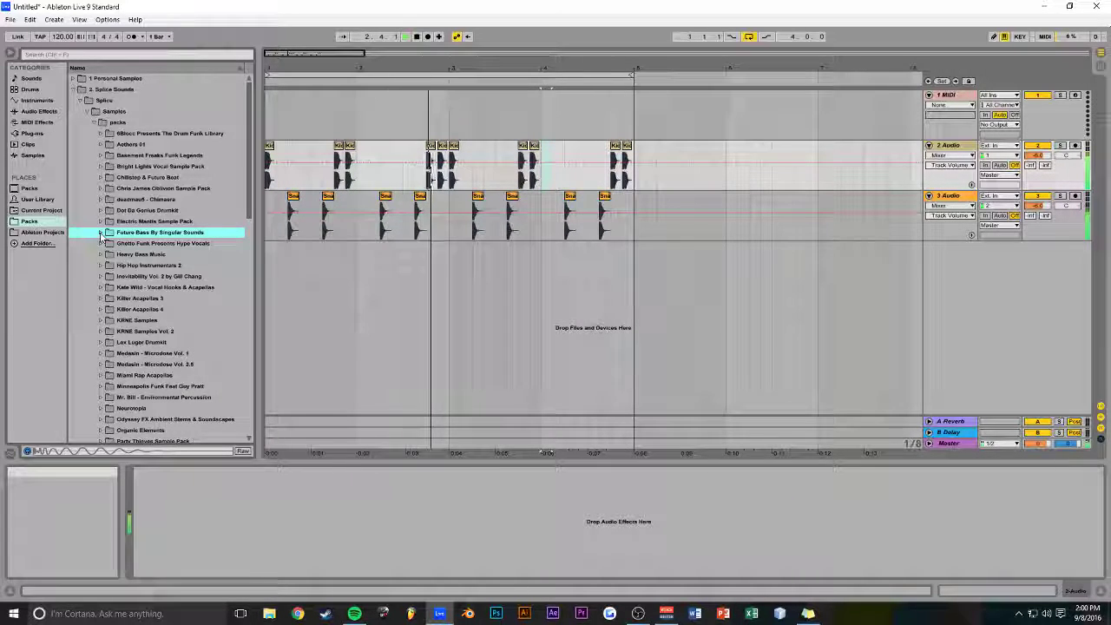
{"action": "left_click", "coordinate": [75, 91]}
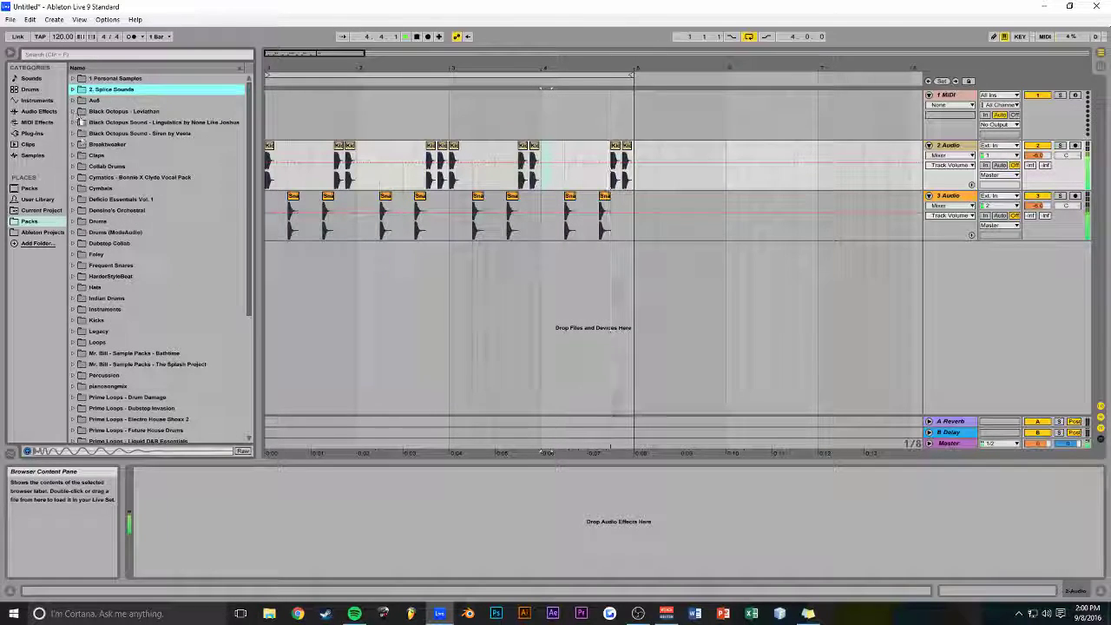
{"action": "left_click", "coordinate": [74, 144]}
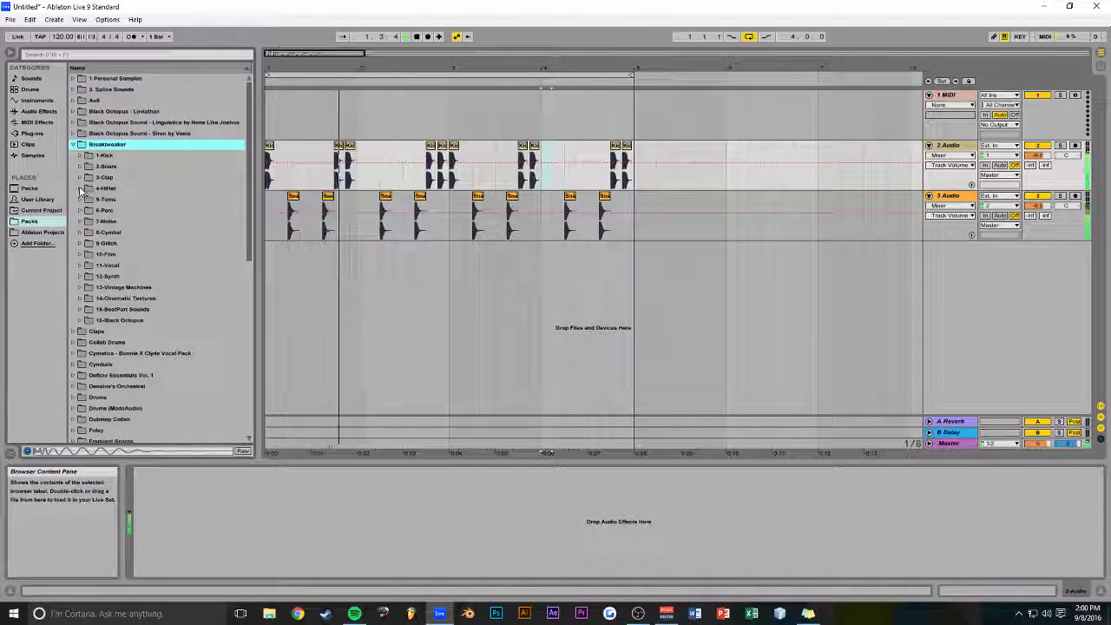
{"action": "left_click", "coordinate": [80, 188]}
{"action": "left_click", "coordinate": [85, 212]}
{"action": "left_click", "coordinate": [126, 233]}
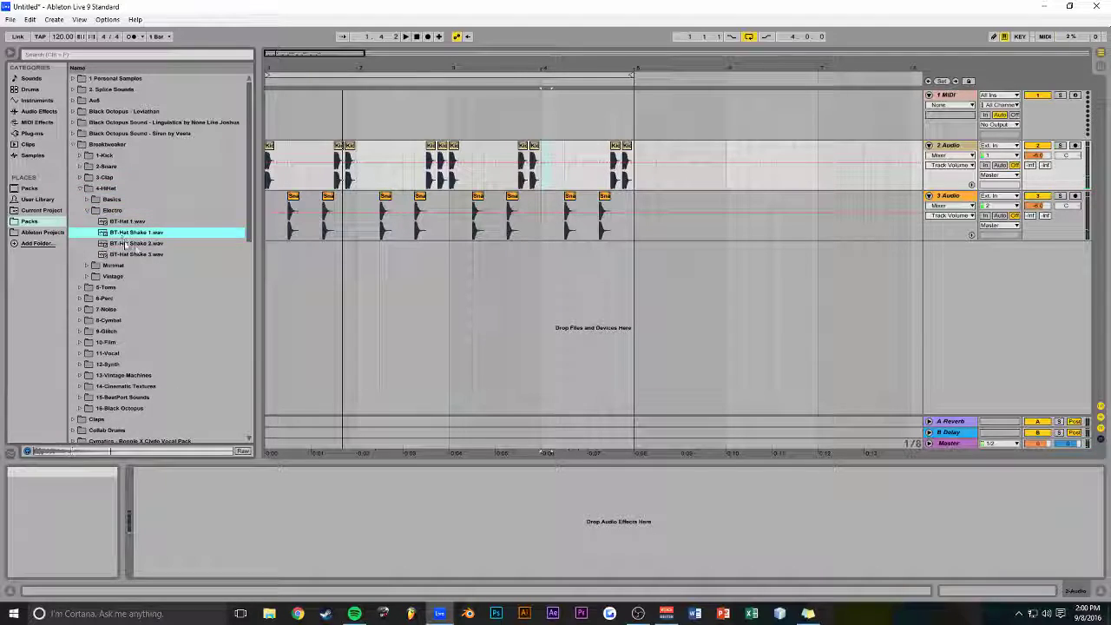
Place BT-Hat Shake 1.wav clips on a new audio track at beats 1, 1.2, 1.2.3, 1.3.3 and 1.4, and play the result
{"action": "left_click_drag", "start_coordinate": [135, 234], "coordinate": [270, 250]}
{"action": "left_click", "coordinate": [303, 253]}
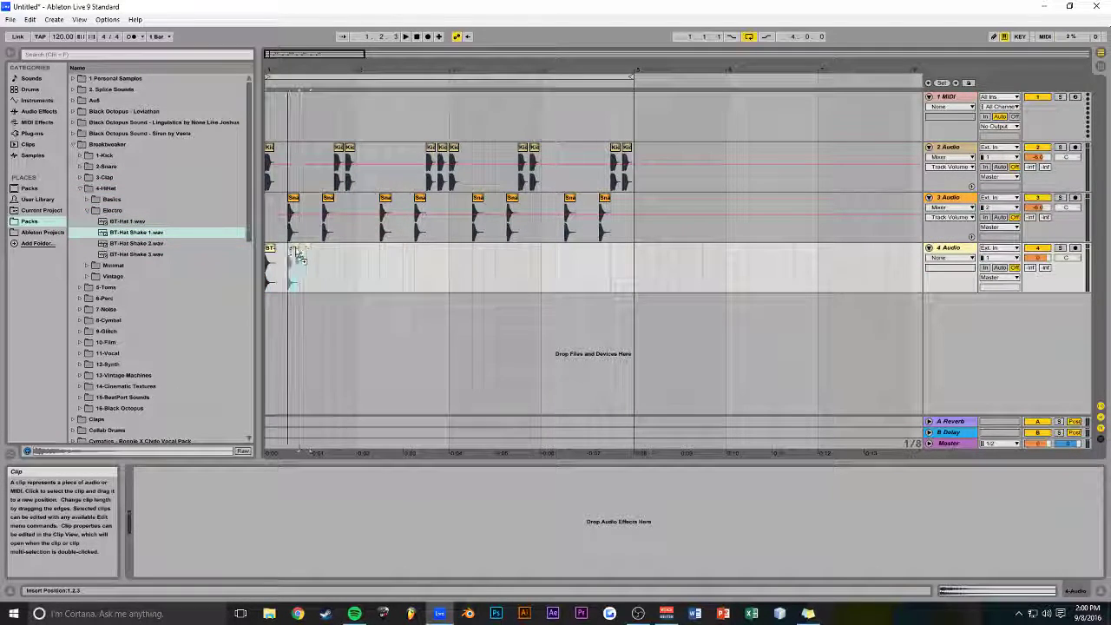
{"action": "left_click_drag", "start_coordinate": [295, 252], "coordinate": [344, 254]}
{"action": "key", "text": "space"}
{"action": "key", "text": "space"}
{"action": "left_click", "coordinate": [267, 231]}
{"action": "key", "text": "space"}
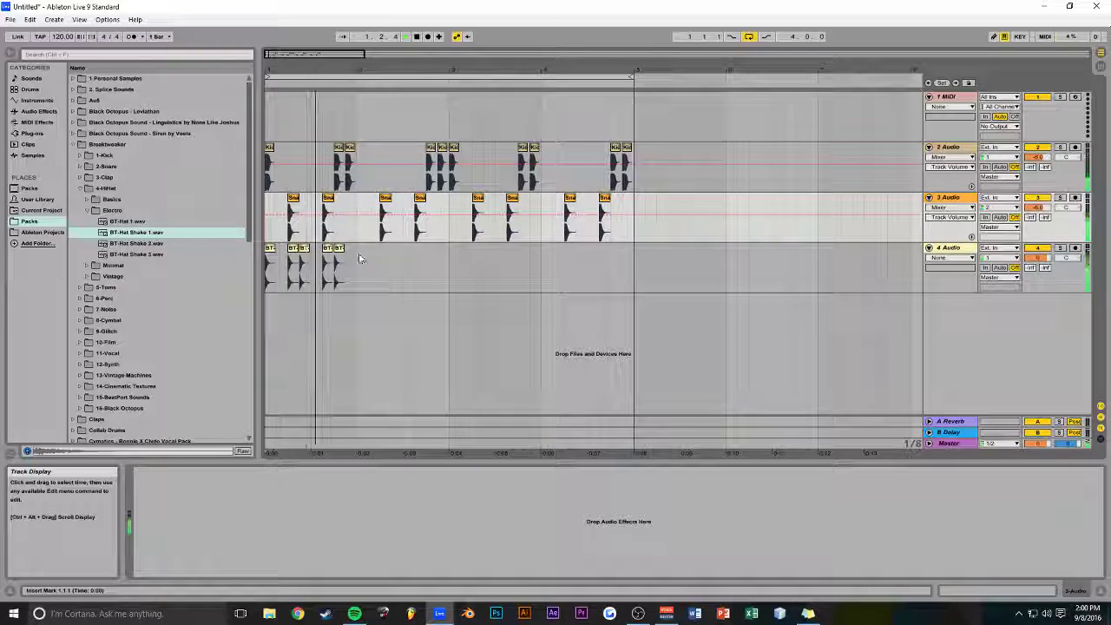
Duplicate the first bar of hi-hats through bar 4, and set the hi-hat track to -12 dB panned slightly left
{"action": "left_click_drag", "start_coordinate": [354, 255], "coordinate": [269, 255]}
{"action": "key", "text": "ctrl+d"}
{"action": "key", "text": "ctrl+d"}
{"action": "key", "text": "ctrl+d"}
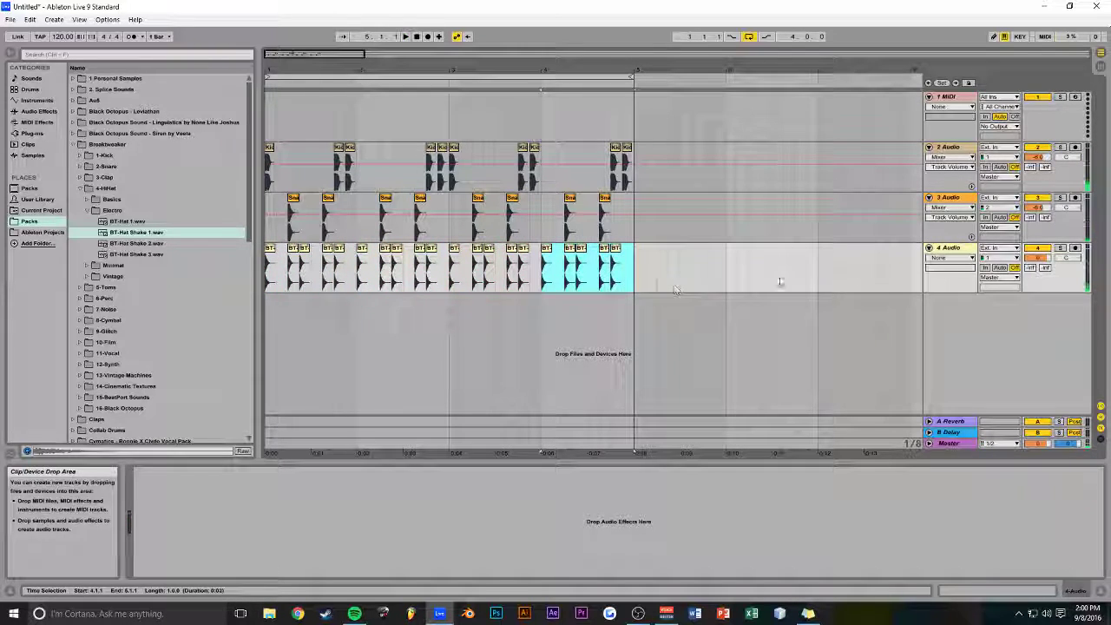
{"action": "left_click_drag", "start_coordinate": [1033, 260], "coordinate": [1066, 260]}
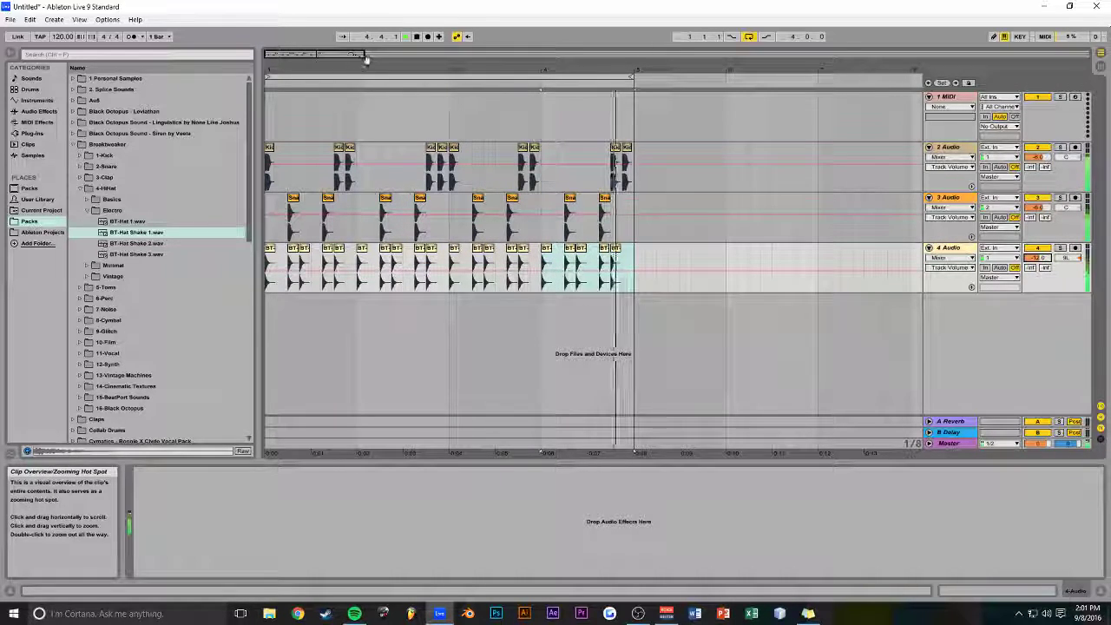
Add an EQ Eight with default settings to each of the kick, snare and hi-hat tracks
{"action": "left_click", "coordinate": [935, 157]}
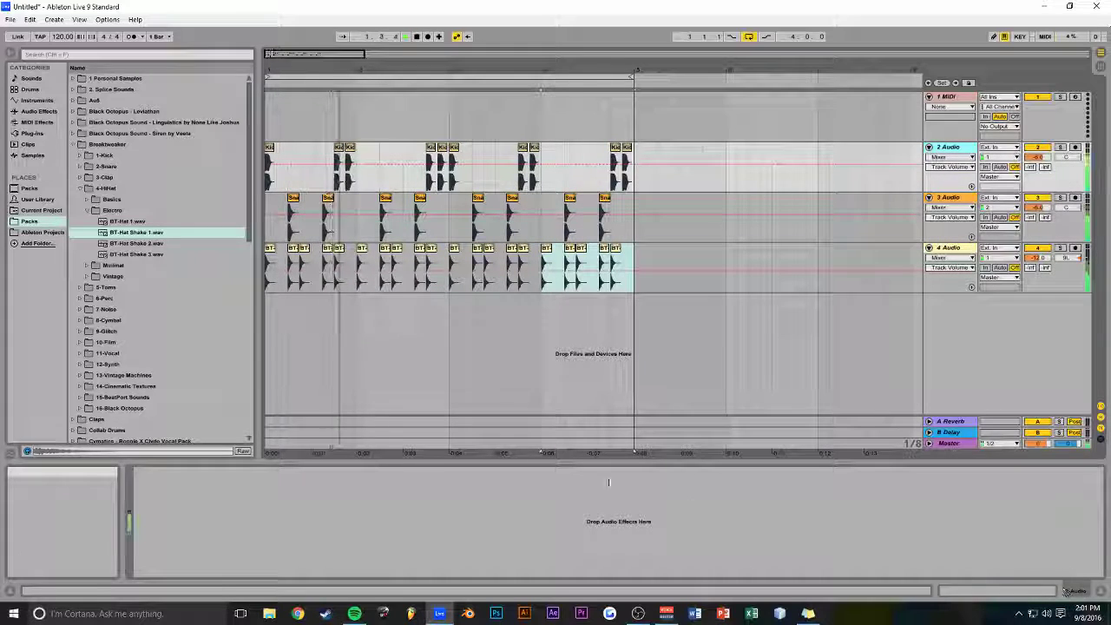
{"action": "left_click", "coordinate": [36, 100]}
{"action": "left_click", "coordinate": [38, 111]}
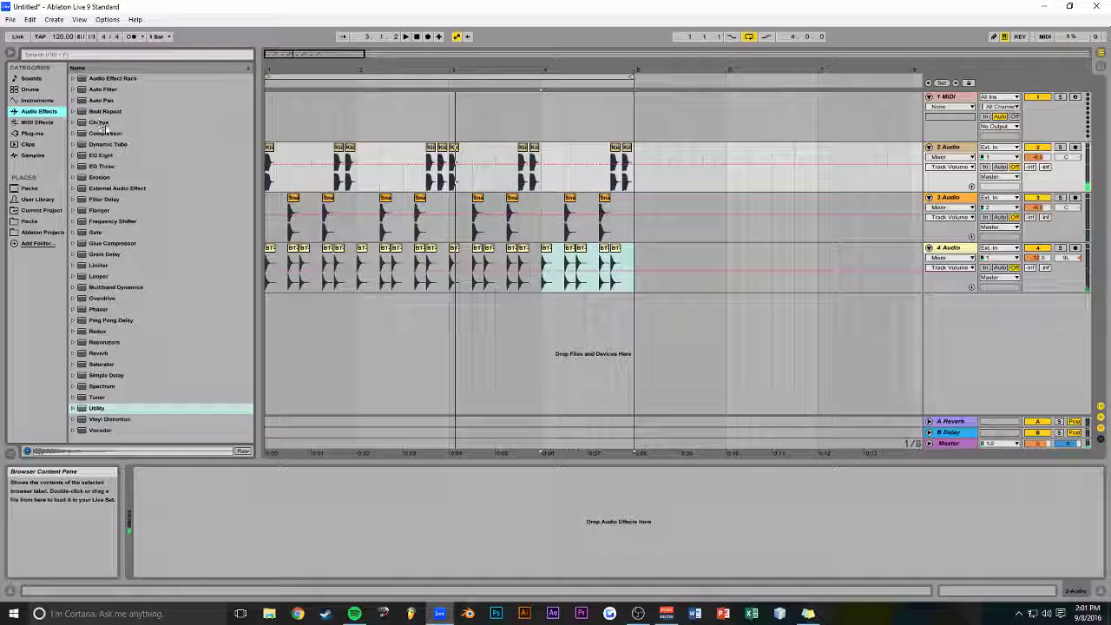
{"action": "double_click", "coordinate": [103, 157]}
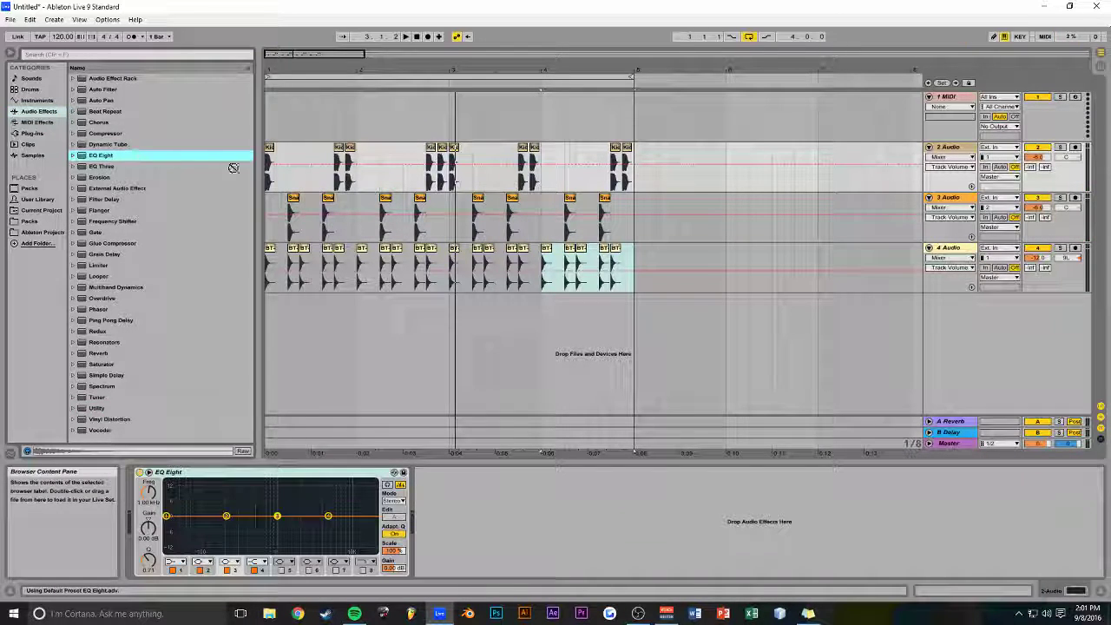
{"action": "left_click", "coordinate": [306, 215]}
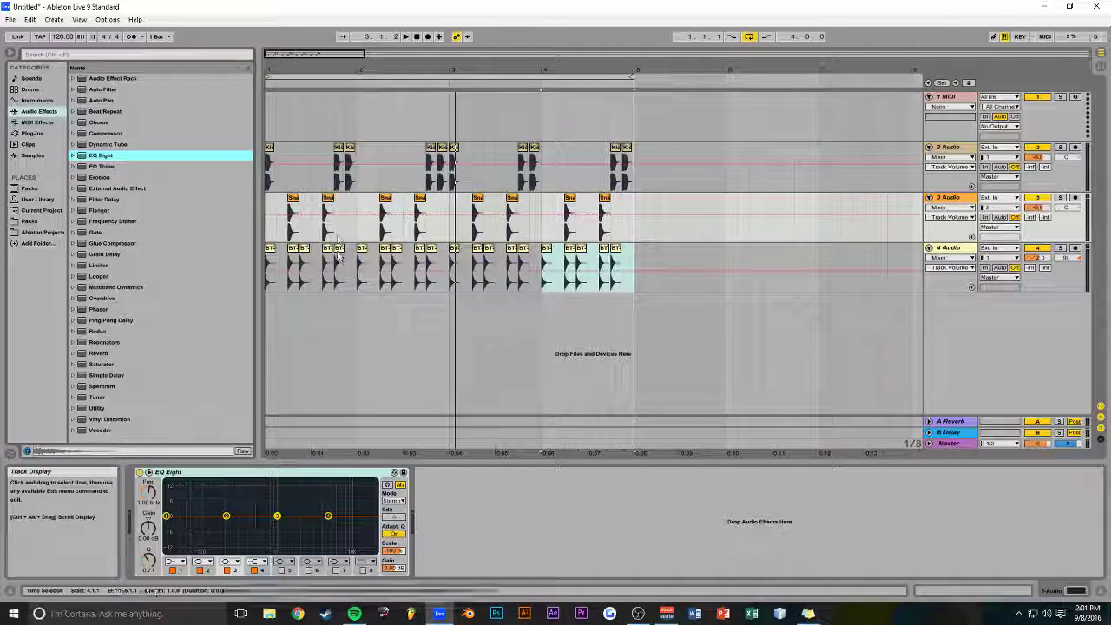
{"action": "left_click_drag", "start_coordinate": [97, 158], "coordinate": [305, 268]}
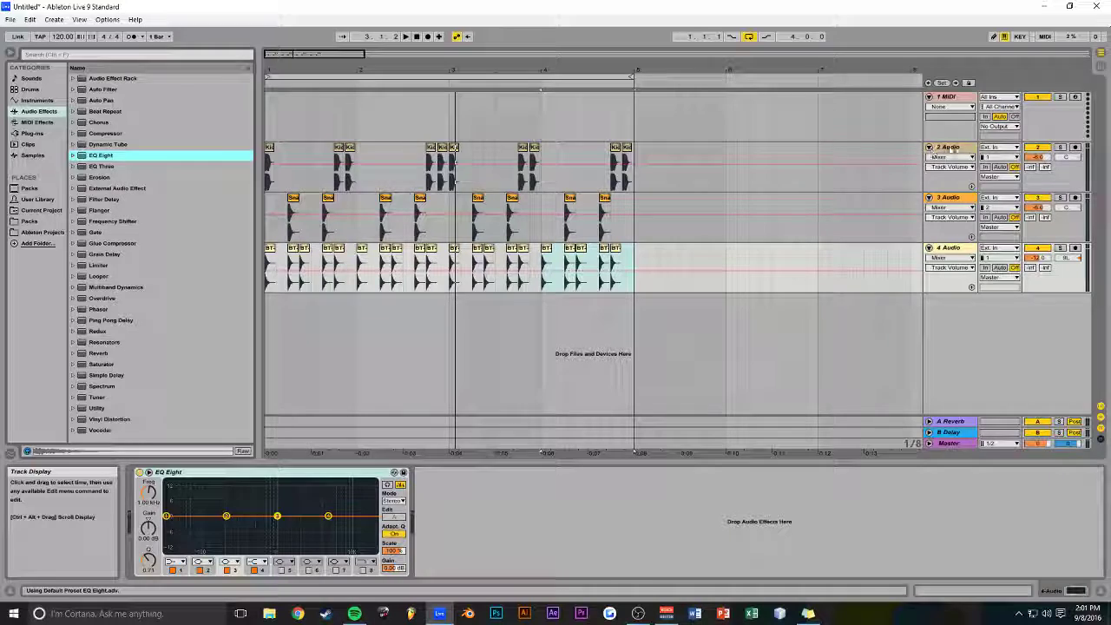
Boost the kick EQ's second band slightly, and raise its fourth band to 3.10 dB at 2.24 kHz
{"action": "left_click", "coordinate": [941, 148]}
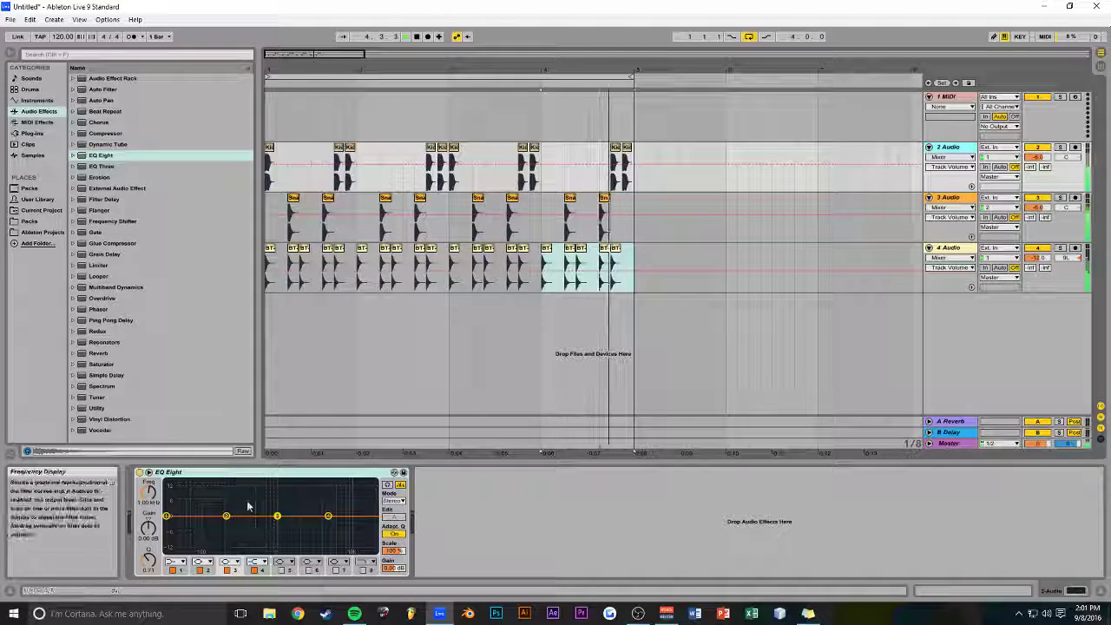
{"action": "left_click_drag", "start_coordinate": [227, 517], "coordinate": [221, 512]}
{"action": "left_click_drag", "start_coordinate": [329, 517], "coordinate": [302, 509]}
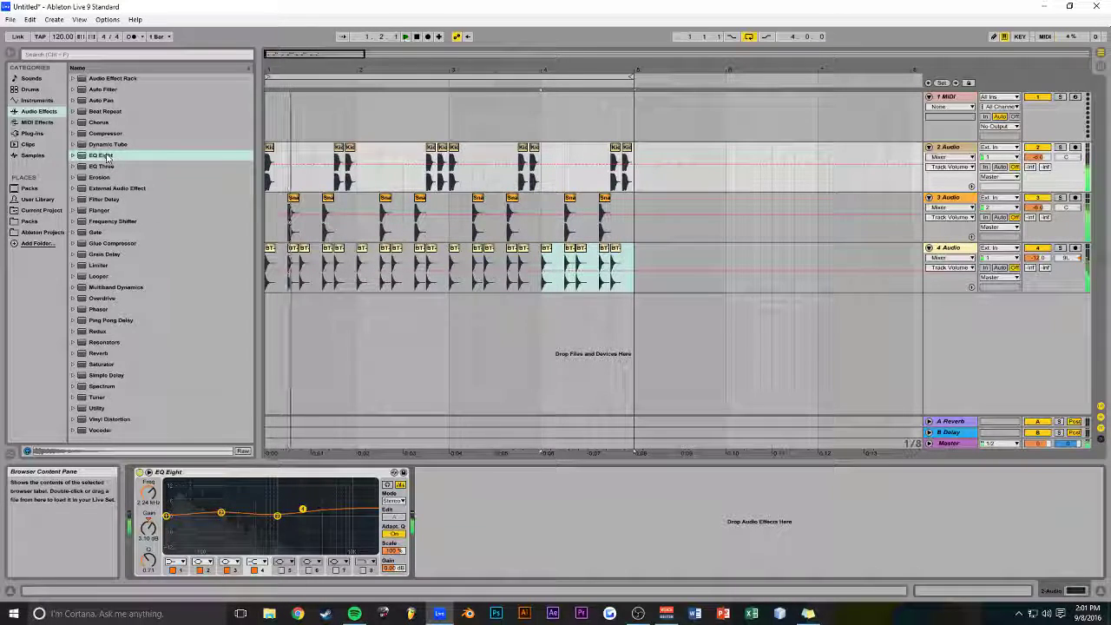
Cut the snare's lows with a low-cut filter on EQ band 1, and raise band 4 to 2.36 dB at 4.25 kHz
{"action": "left_click", "coordinate": [949, 198]}
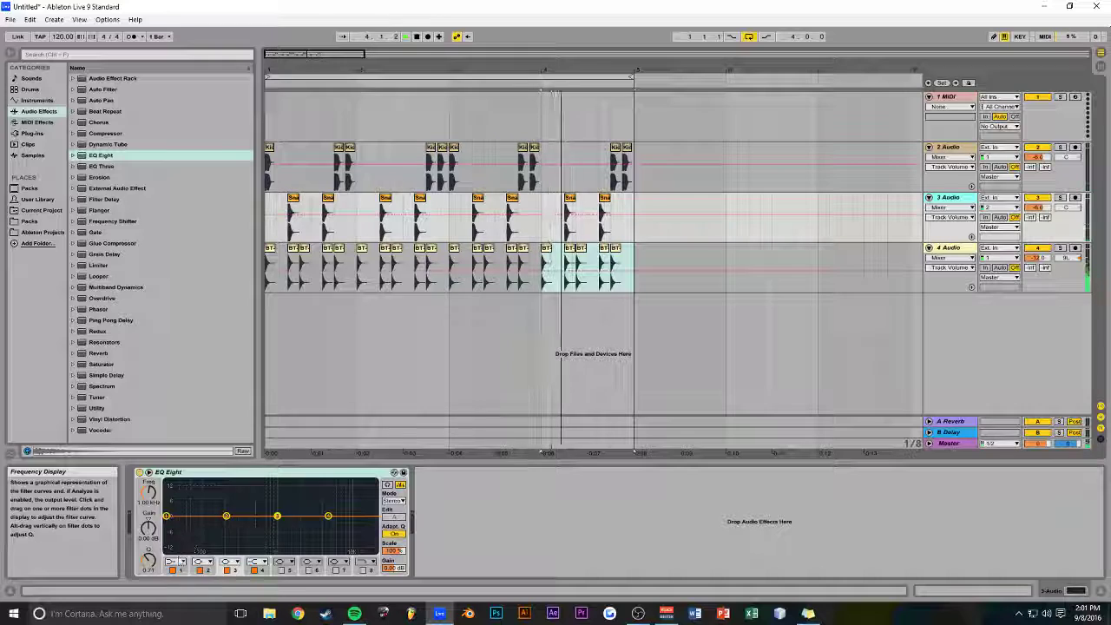
{"action": "left_click", "coordinate": [176, 561]}
{"action": "left_click", "coordinate": [173, 497]}
{"action": "left_click_drag", "start_coordinate": [167, 522], "coordinate": [216, 528]}
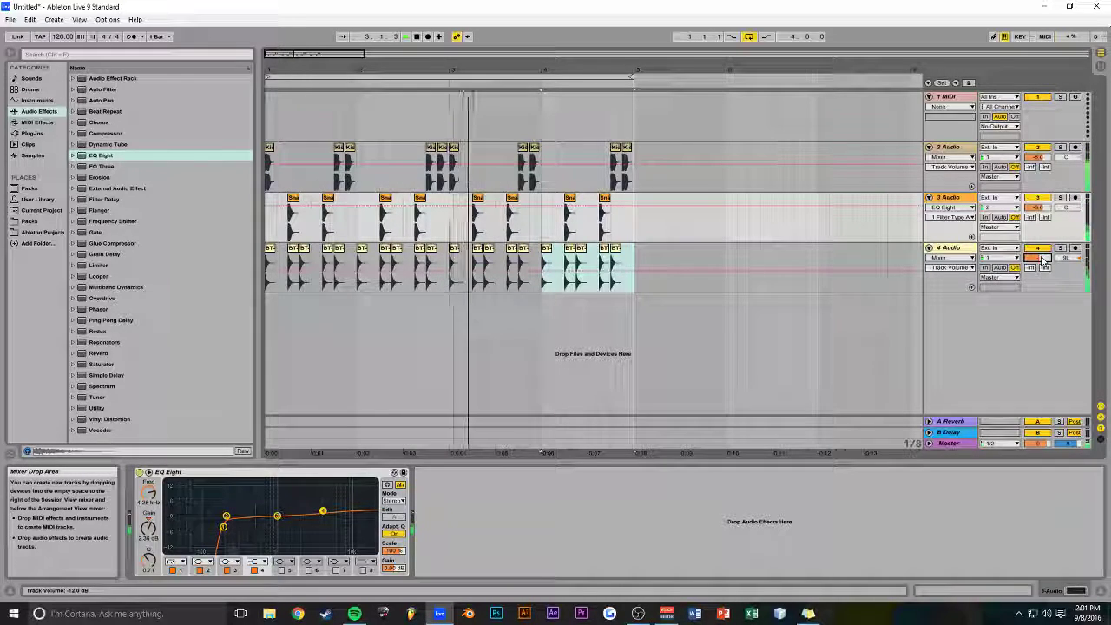
{"action": "double_click", "coordinate": [105, 156]}
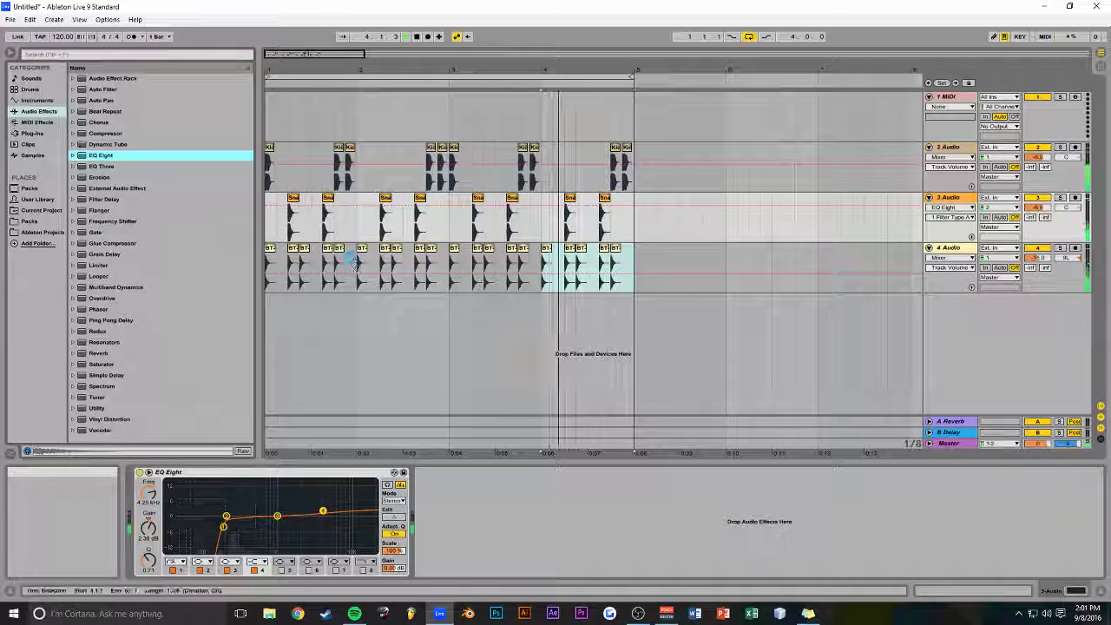
{"action": "left_click", "coordinate": [486, 475]}
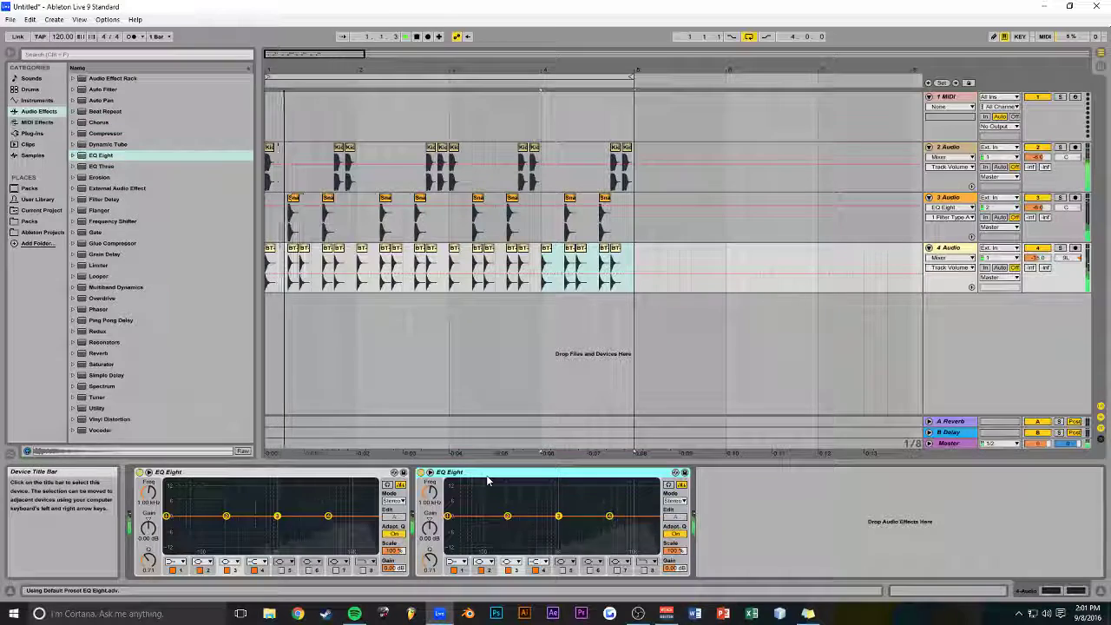
{"action": "key", "text": "Delete"}
Change band 1 of the hi-hat EQ to a low-cut filter at about 1.87 kHz with a gentle curve
{"action": "left_click", "coordinate": [177, 561]}
{"action": "left_click", "coordinate": [173, 497]}
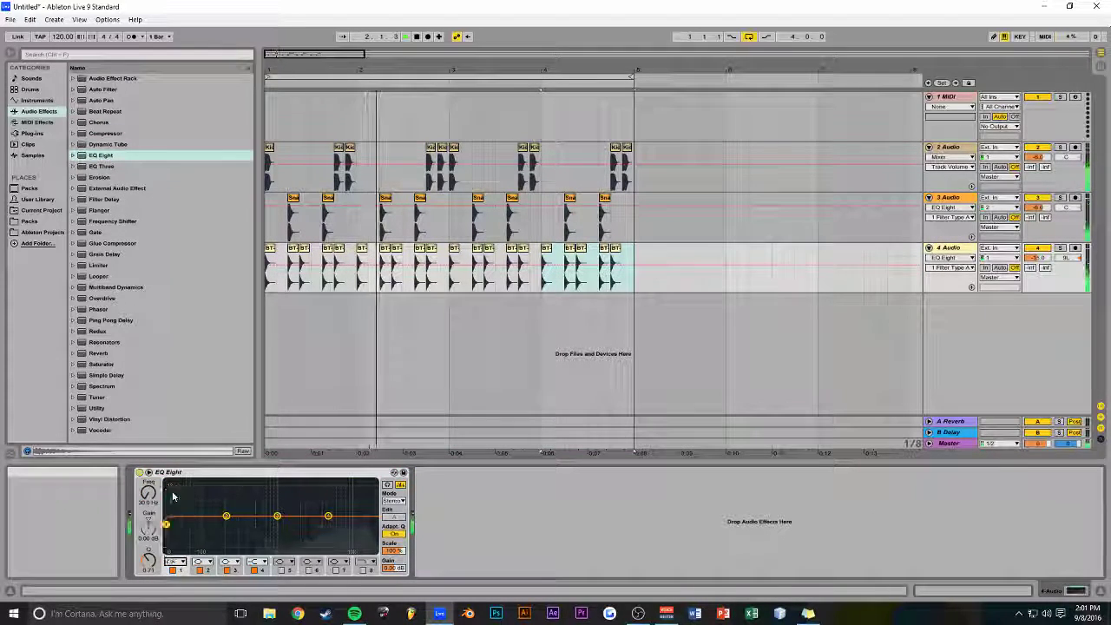
{"action": "left_click_drag", "start_coordinate": [292, 526], "coordinate": [303, 527]}
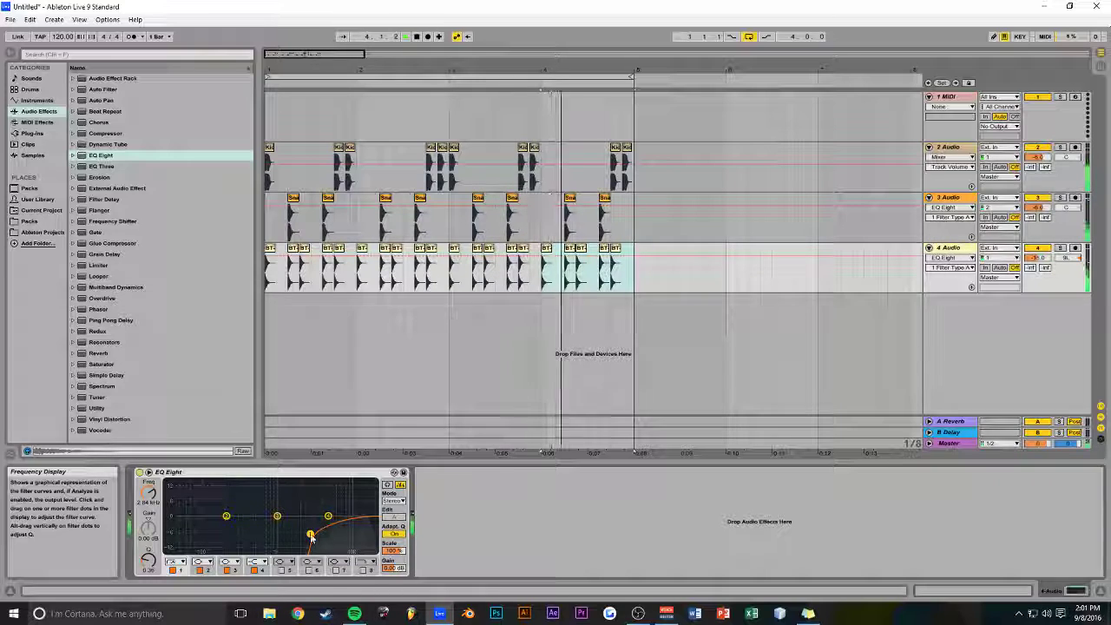
{"action": "left_click_drag", "start_coordinate": [315, 536], "coordinate": [291, 519]}
Return to the sample packs and open the Electro folder of snares in the Breaktweaker pack
{"action": "left_click", "coordinate": [29, 221]}
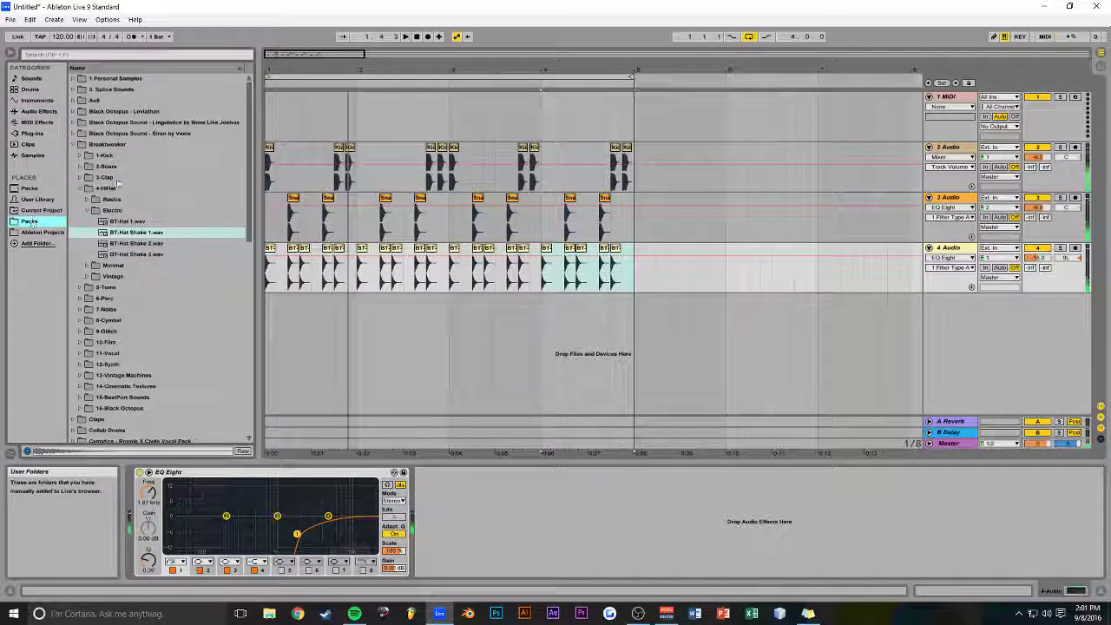
{"action": "left_click", "coordinate": [80, 188]}
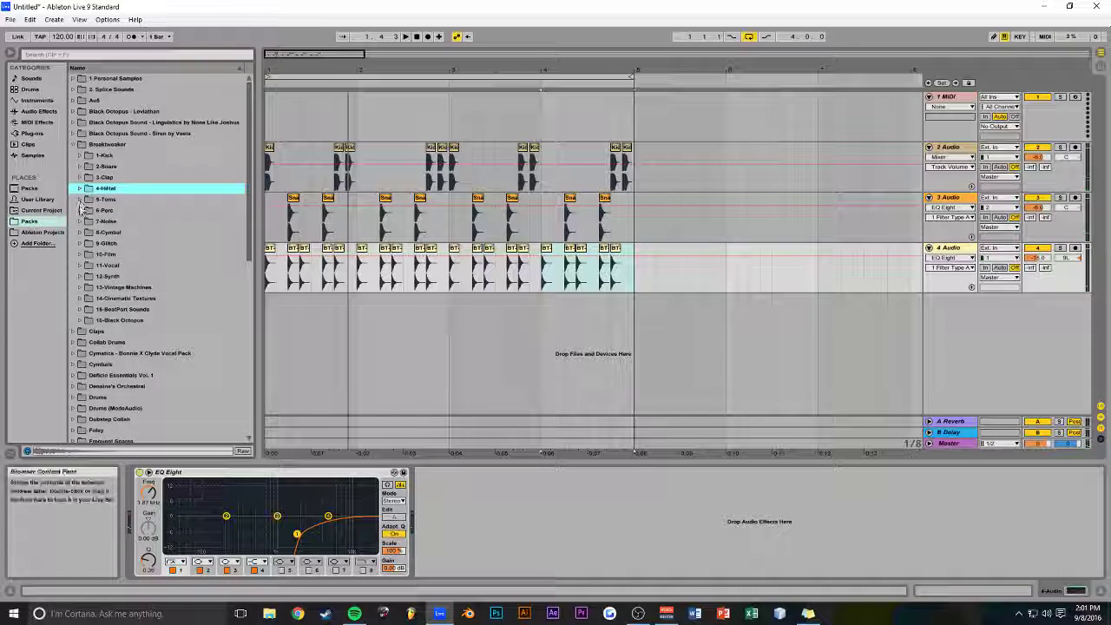
{"action": "left_click", "coordinate": [73, 145]}
{"action": "left_click", "coordinate": [74, 145]}
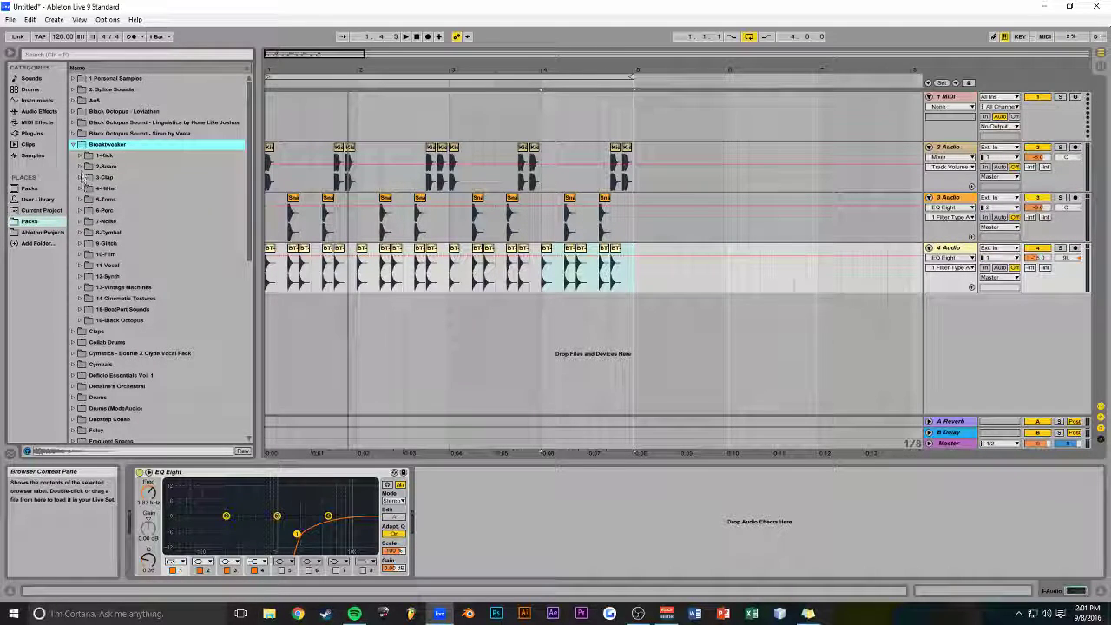
{"action": "left_click", "coordinate": [80, 167]}
{"action": "left_click", "coordinate": [88, 211]}
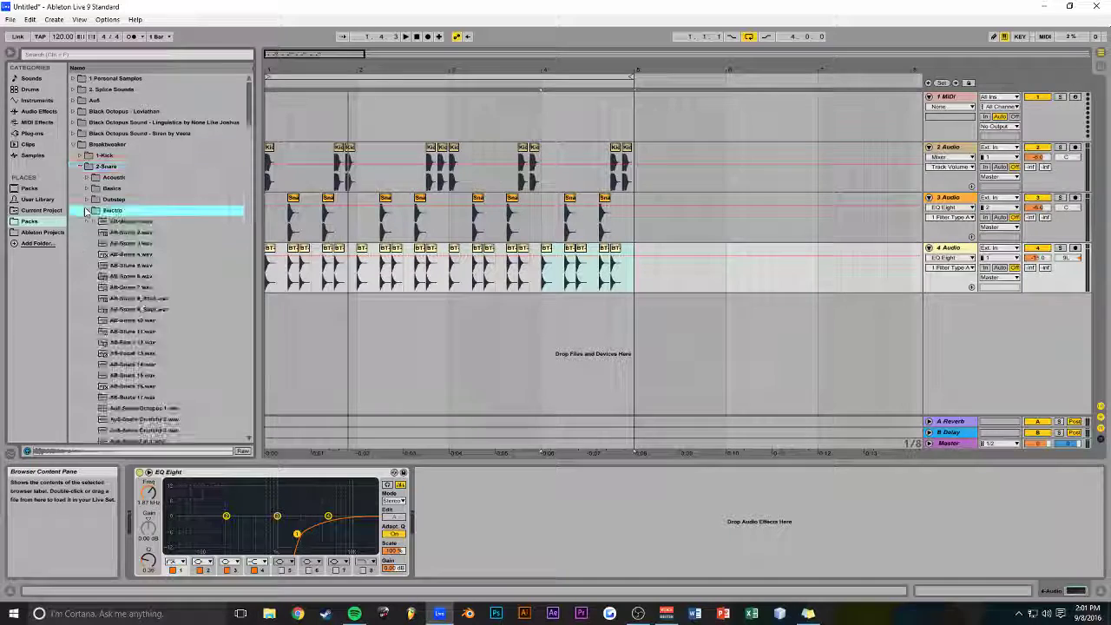
Audition the Au5-Snare Tight samples 5, 2, 3 and 10
{"action": "scroll", "coordinate": [119, 353], "scroll_direction": "down", "scroll_amount": 5}
{"action": "left_click", "coordinate": [136, 320]}
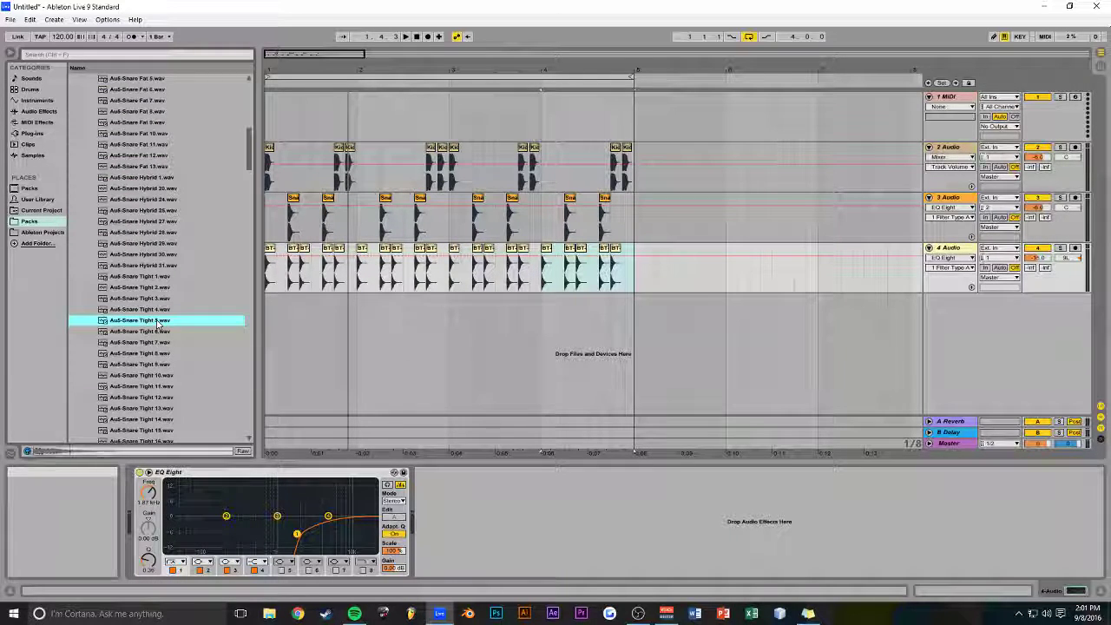
{"action": "left_click", "coordinate": [151, 287]}
{"action": "left_click", "coordinate": [149, 302]}
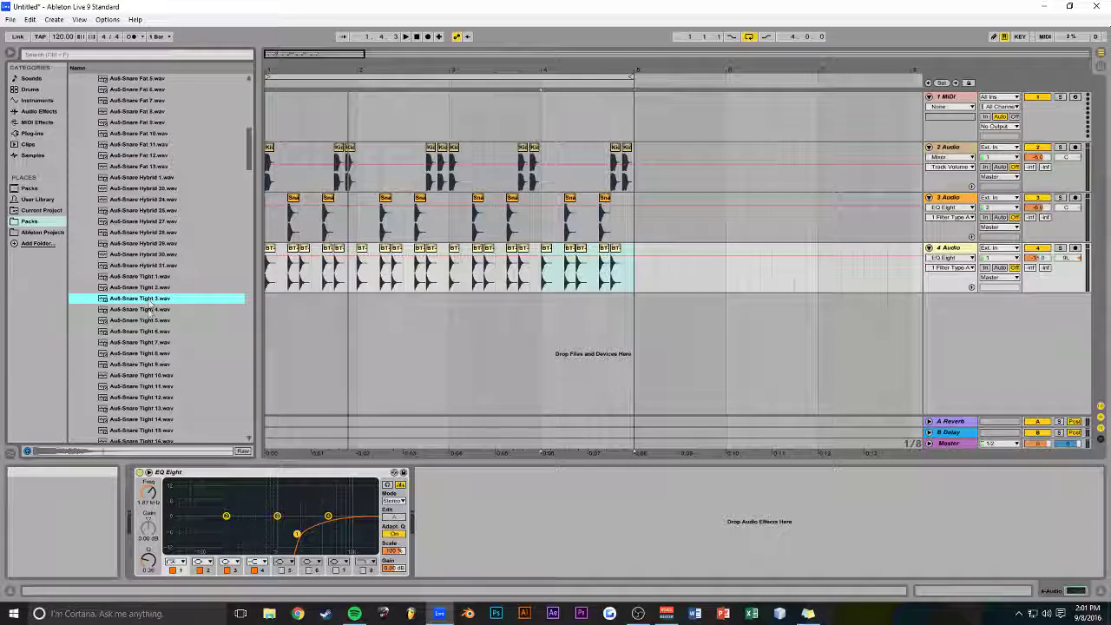
{"action": "left_click", "coordinate": [145, 376]}
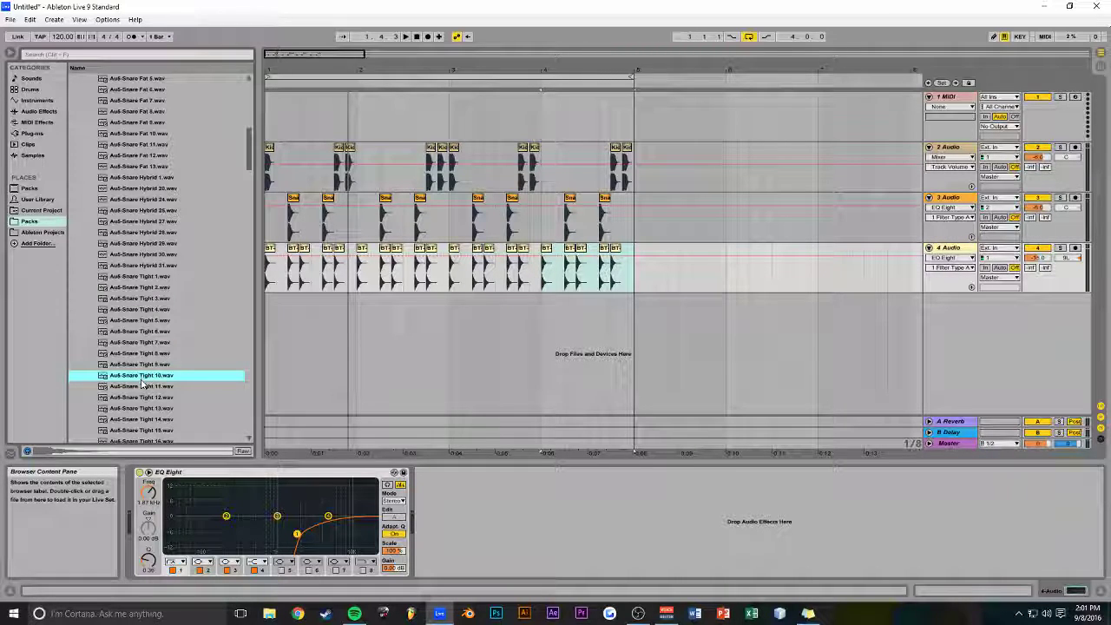
Layer Au5-Snare Tight 10.wav on a new audio track at beat 1.2, play it, and lower the track's volume
{"action": "left_click_drag", "start_coordinate": [326, 327], "coordinate": [299, 321]}
{"action": "key", "text": "space"}
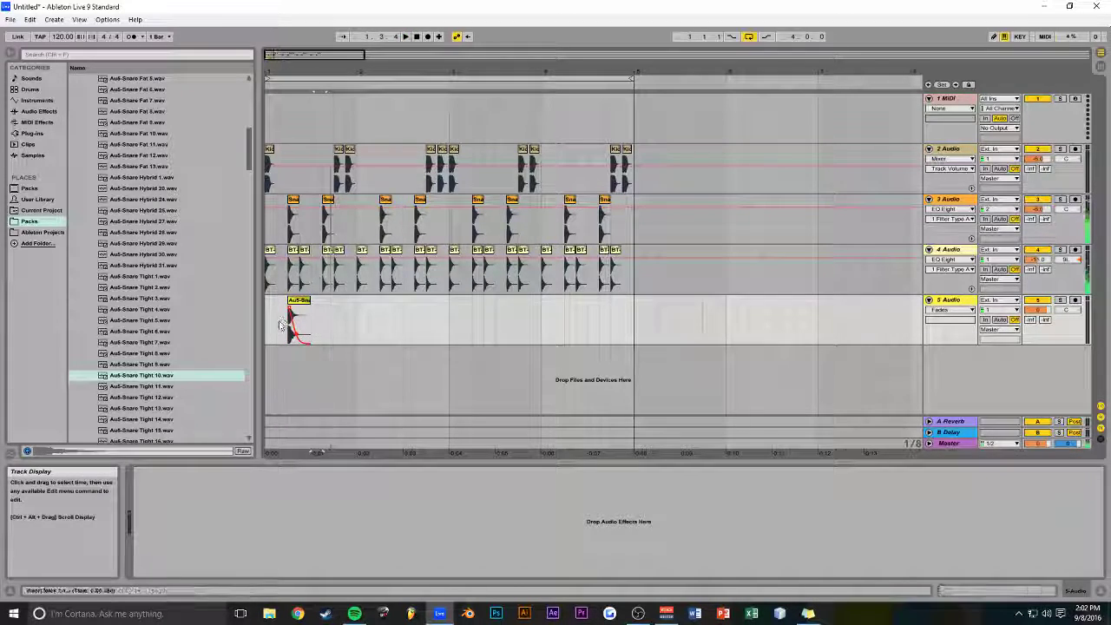
{"action": "left_click", "coordinate": [1042, 311]}
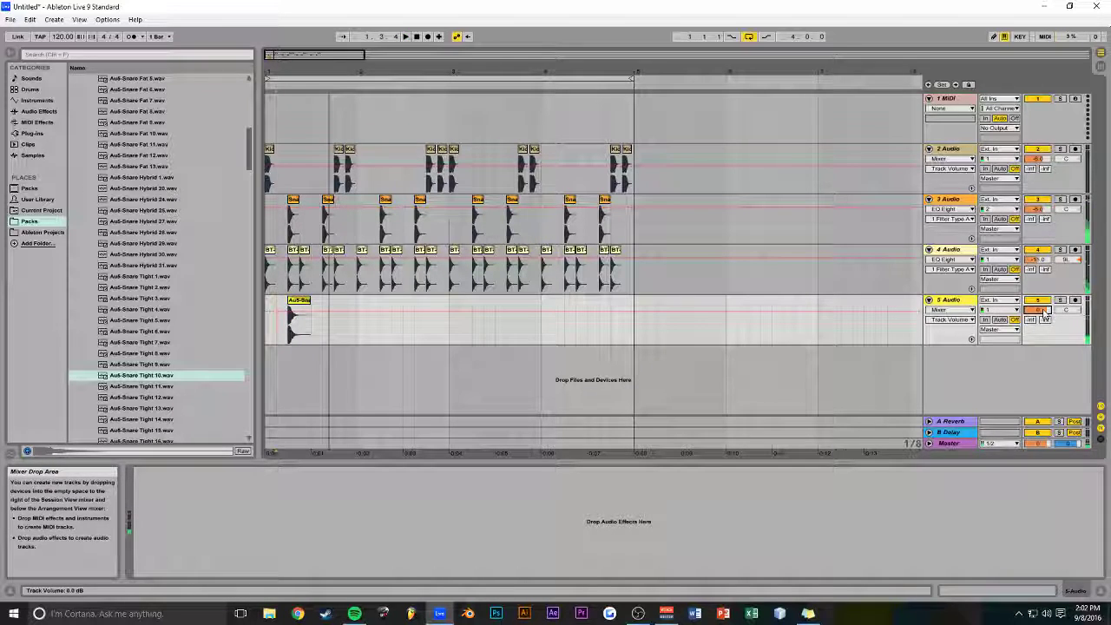
Copy the layered snare clip to beat 1.3.3, and duplicate its first bar through bar 4
{"action": "left_click", "coordinate": [302, 314]}
{"action": "left_click_drag", "start_coordinate": [303, 309], "coordinate": [269, 311]}
{"action": "key", "text": "ctrl+d"}
{"action": "key", "text": "ctrl+d"}
{"action": "key", "text": "ctrl+d"}
{"action": "key", "text": "ctrl+d"}
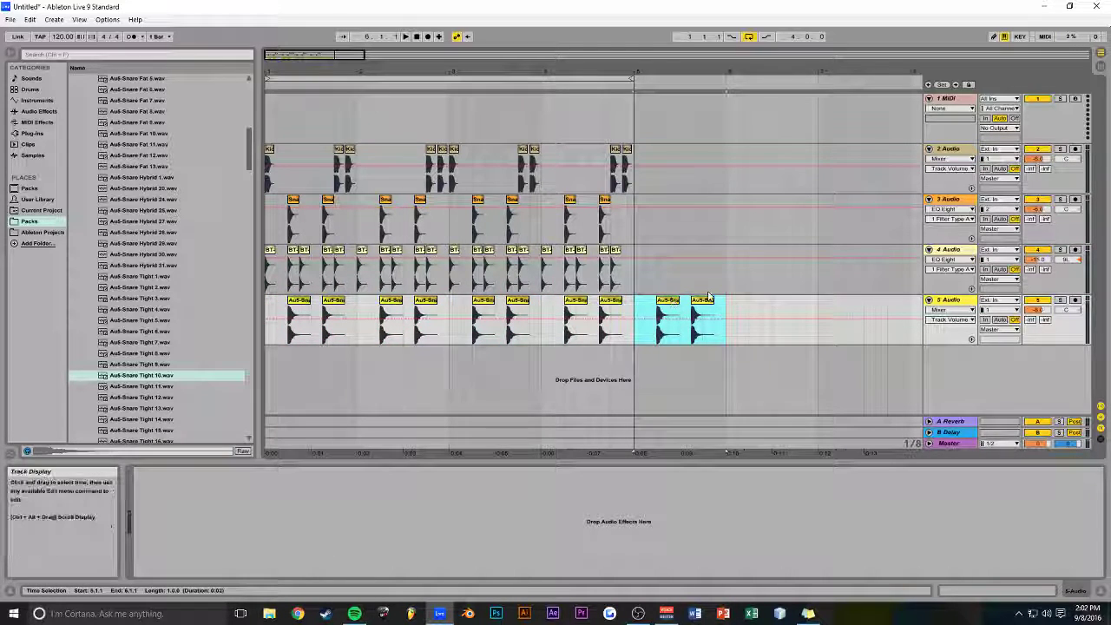
{"action": "left_click_drag", "start_coordinate": [318, 55], "coordinate": [281, 52]}
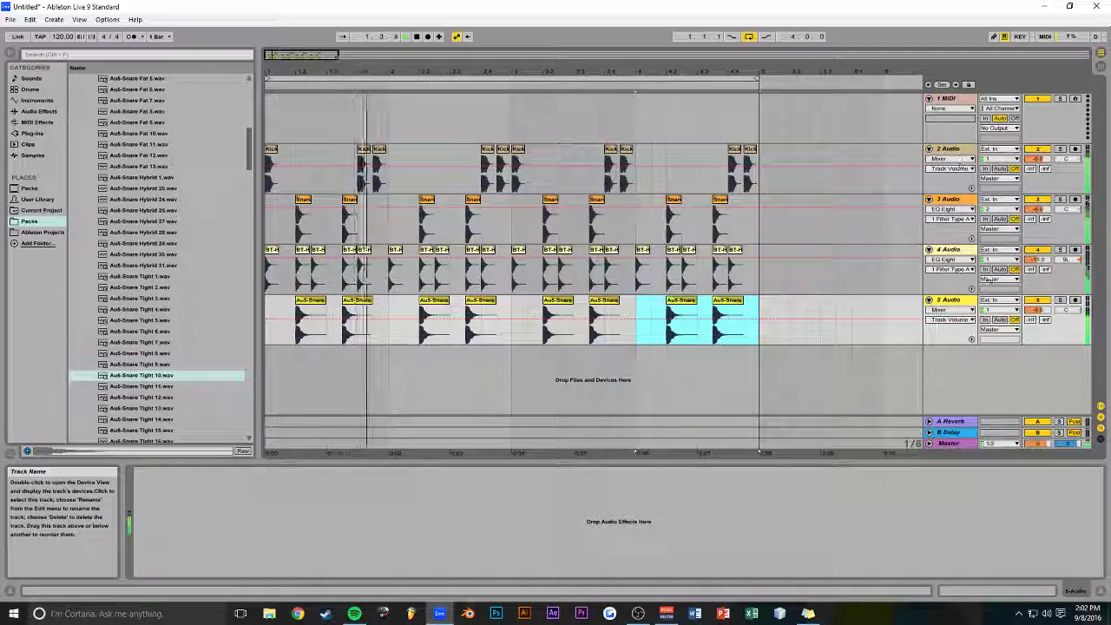
Add EQ Eight to the layered snare track, and set band 1 to a low-cut filter at about 212 Hz
{"action": "left_click", "coordinate": [946, 301]}
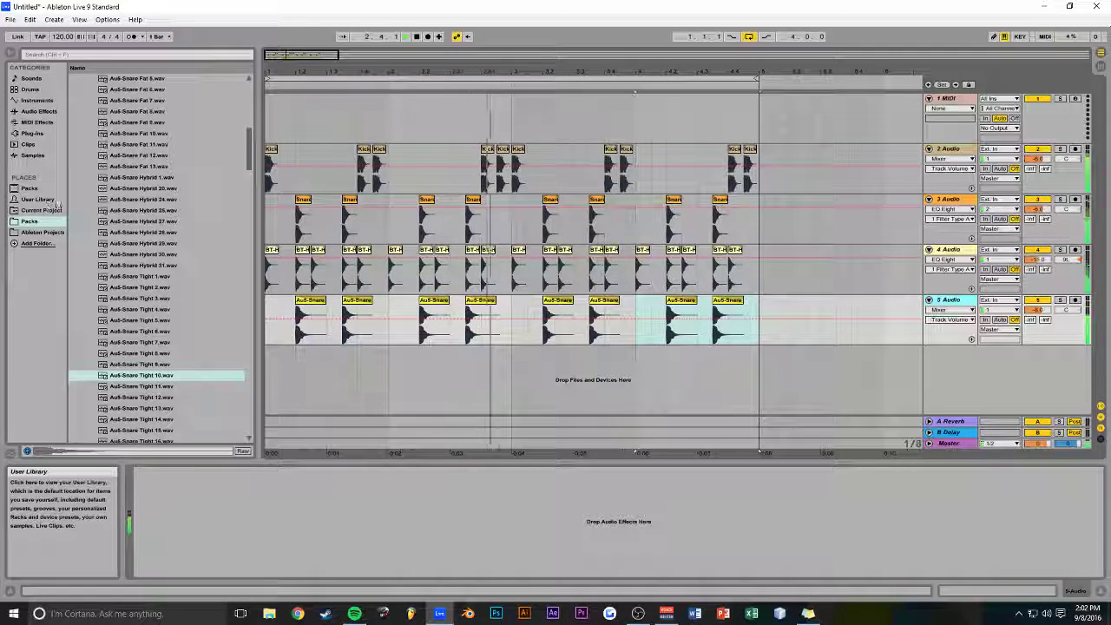
{"action": "left_click", "coordinate": [38, 111]}
{"action": "left_click_drag", "start_coordinate": [101, 156], "coordinate": [375, 323]}
{"action": "left_click", "coordinate": [175, 562]}
{"action": "left_click", "coordinate": [174, 499]}
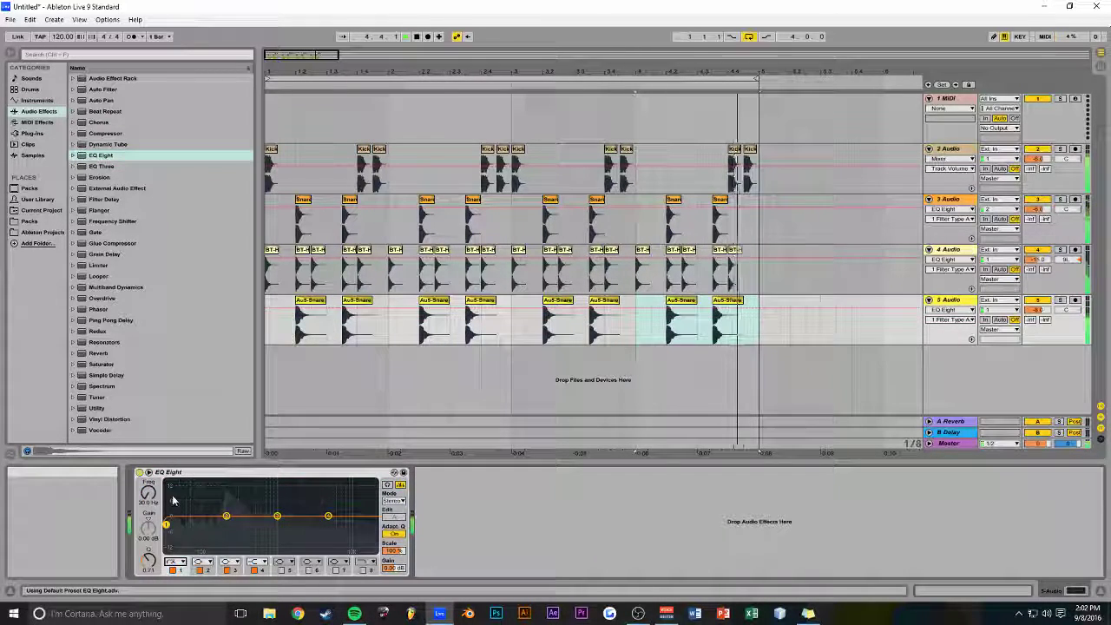
{"action": "left_click_drag", "start_coordinate": [166, 524], "coordinate": [228, 525]}
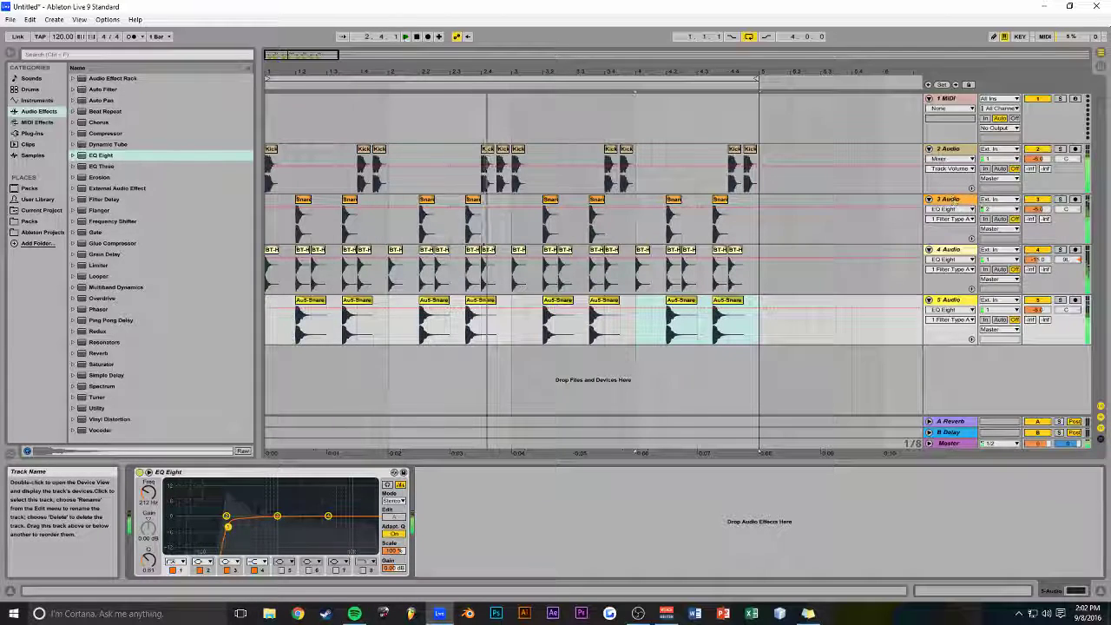
Group the kick, snare, hi-hat and layered snare tracks
{"action": "left_click", "coordinate": [949, 150]}
{"action": "left_click", "coordinate": [949, 300], "text": "shift"}
{"action": "key", "text": "ctrl+g"}
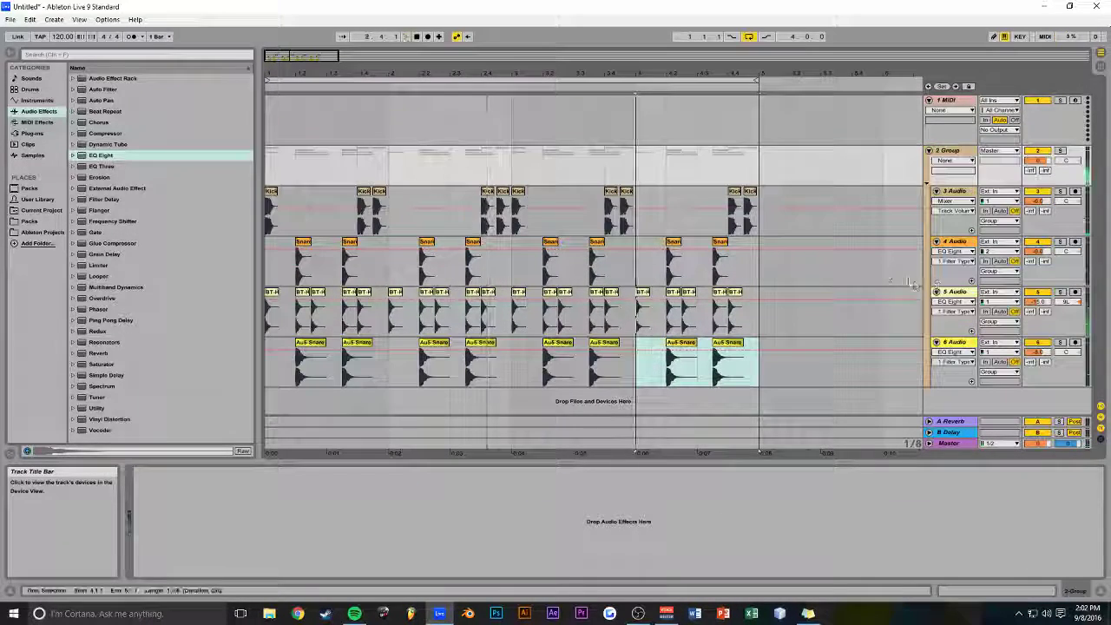
Insert an audio track named CHAIN above the drum group, copy the Snare_Dolphin clip onto every kick and snare hit, and mute the track
{"action": "left_click_drag", "start_coordinate": [280, 58], "coordinate": [281, 46]}
{"action": "left_click", "coordinate": [948, 100]}
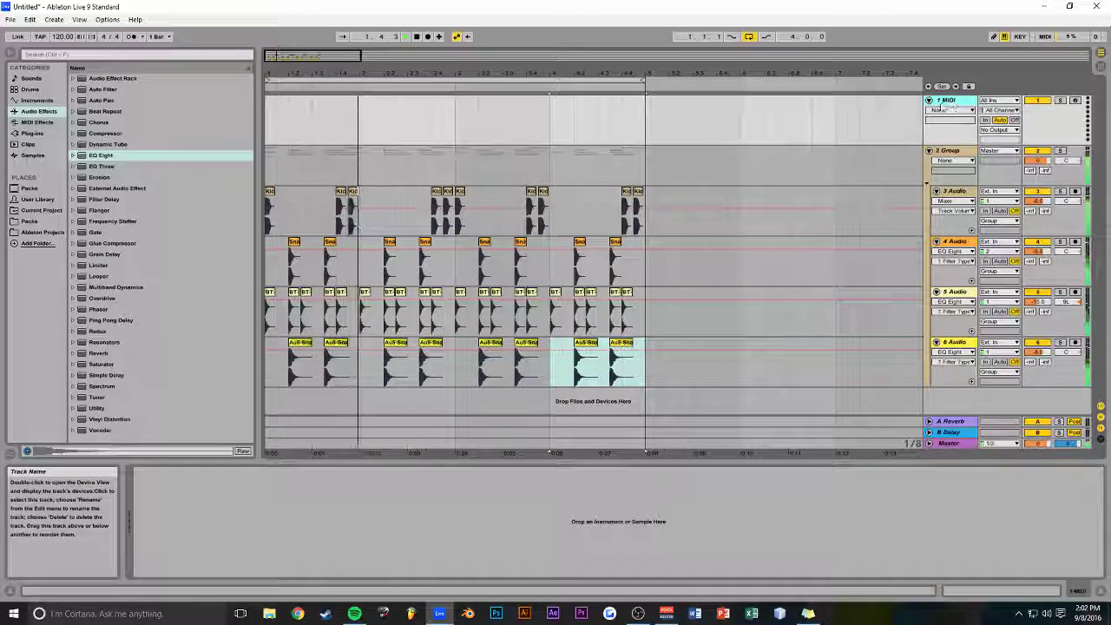
{"action": "key", "text": "ctrl+t"}
{"action": "scroll", "coordinate": [314, 300], "scroll_direction": "down", "scroll_amount": 1}
{"action": "scroll", "coordinate": [314, 299], "scroll_direction": "up", "scroll_amount": 1}
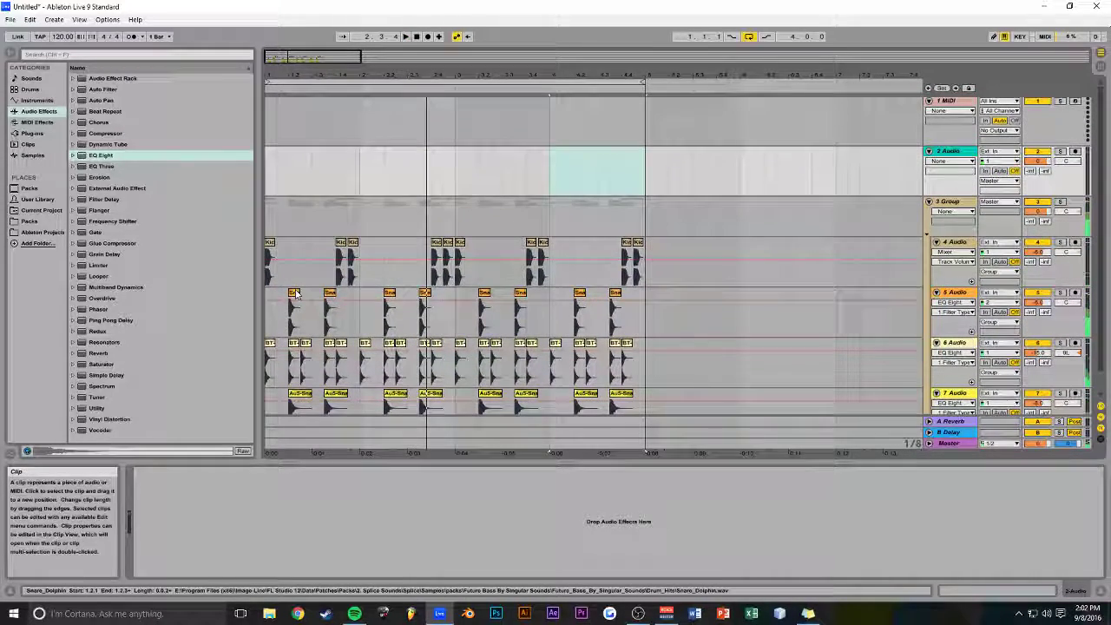
{"action": "left_click", "coordinate": [290, 304]}
{"action": "left_click_drag", "start_coordinate": [291, 196], "coordinate": [613, 156]}
{"action": "left_click_drag", "start_coordinate": [613, 157], "coordinate": [639, 159]}
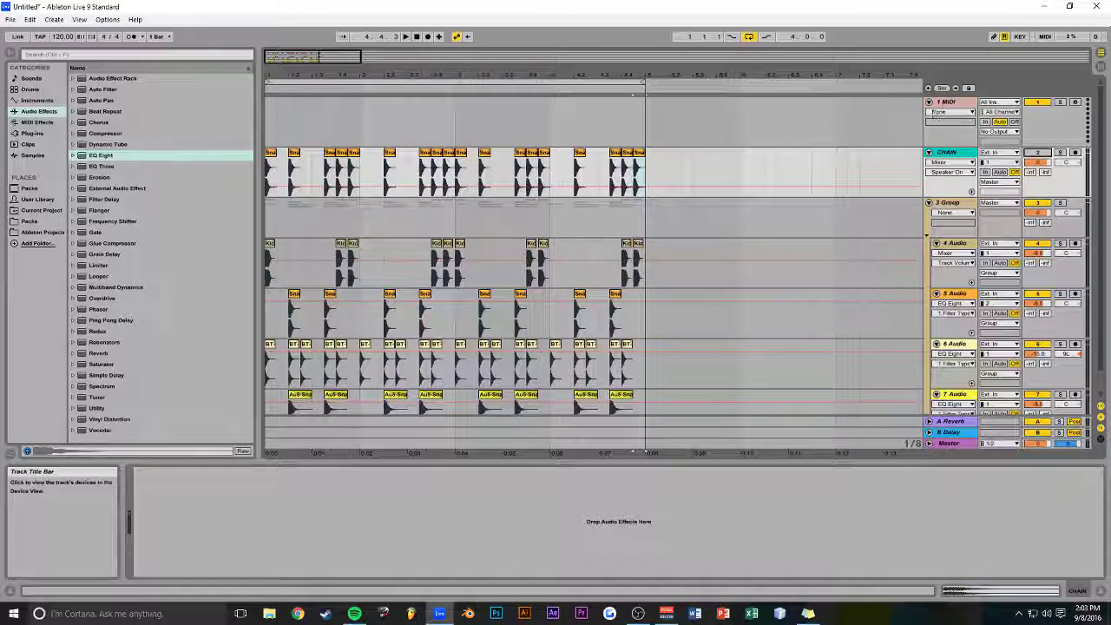
Put the empty MIDI track into its own group and name the group Synth
{"action": "left_click", "coordinate": [946, 104]}
{"action": "key", "text": "ctrl+g"}
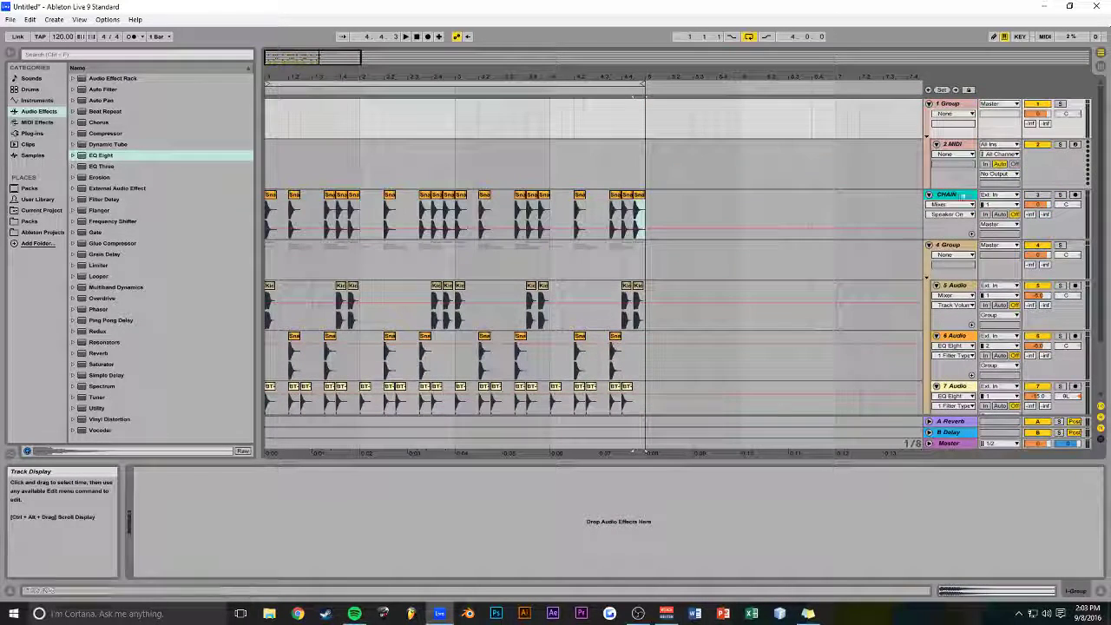
{"action": "type", "text": "Synth"}
{"action": "key", "text": "Return"}
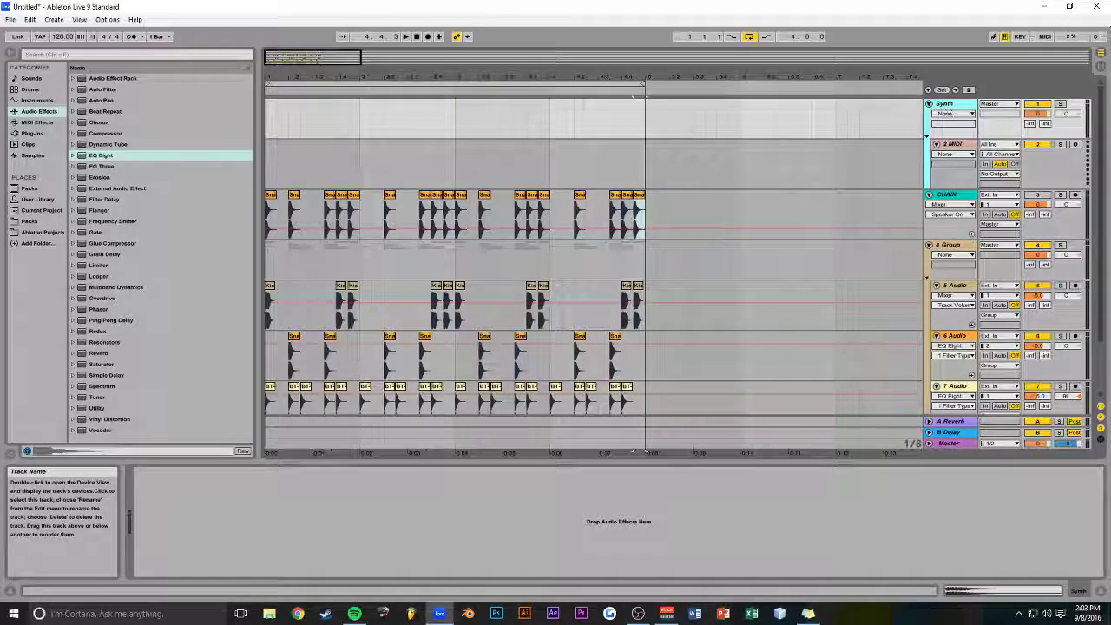
Add a Compressor to the Synth group, sidechained from the CHAIN track, with a lowered threshold
{"action": "left_click_drag", "start_coordinate": [104, 135], "coordinate": [796, 104]}
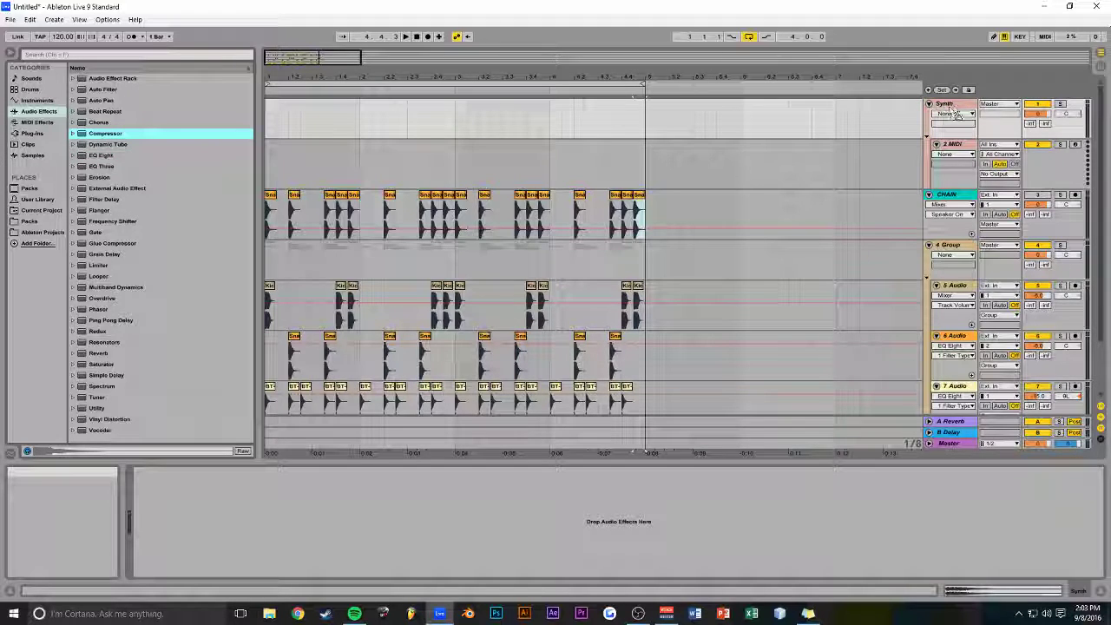
{"action": "left_click_drag", "start_coordinate": [955, 112], "coordinate": [955, 115]}
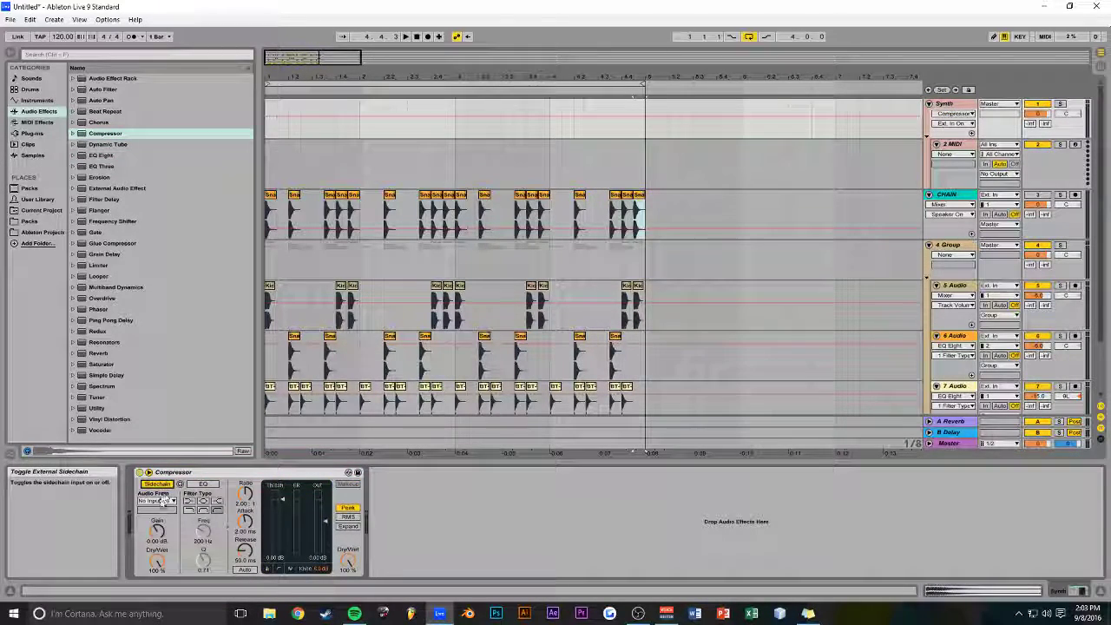
{"action": "left_click", "coordinate": [162, 500]}
{"action": "left_click", "coordinate": [154, 414]}
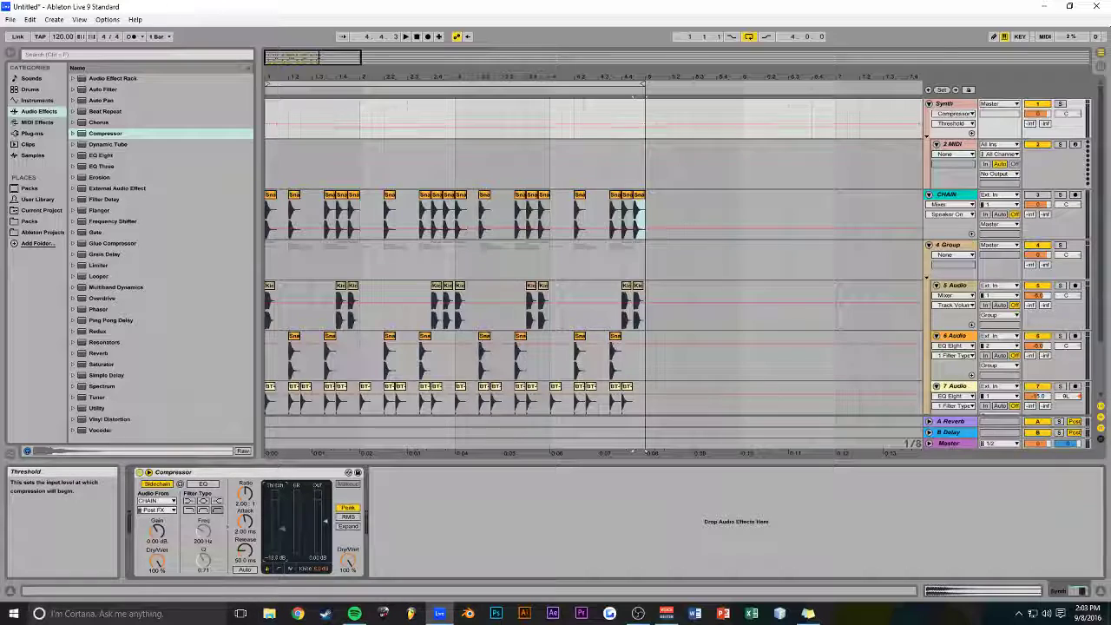
Show the available plug-ins and rename the Synth group as Synth/Instrument
{"action": "left_click", "coordinate": [32, 133]}
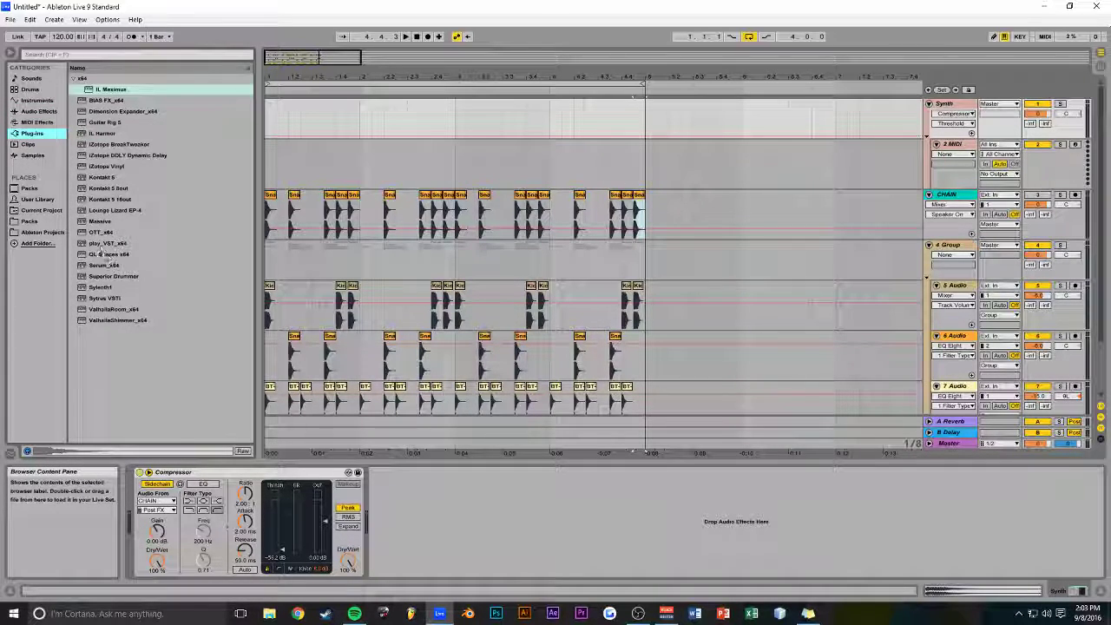
{"action": "left_click", "coordinate": [946, 104]}
{"action": "key", "text": "ctrl+r"}
{"action": "type", "text": "Synth/Instrument"}
{"action": "key", "text": "Return"}
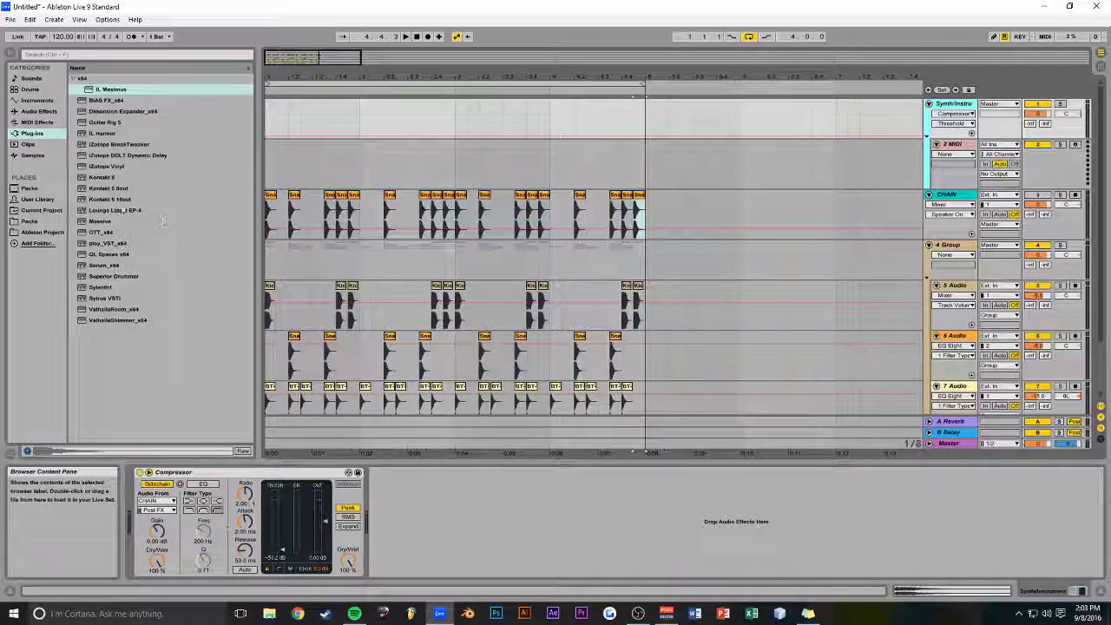
Load play_VST_x64 on the MIDI track with the Shamisen instrument from the EW Goliath Ethnic Pitched folder
{"action": "left_click_drag", "start_coordinate": [107, 243], "coordinate": [429, 169]}
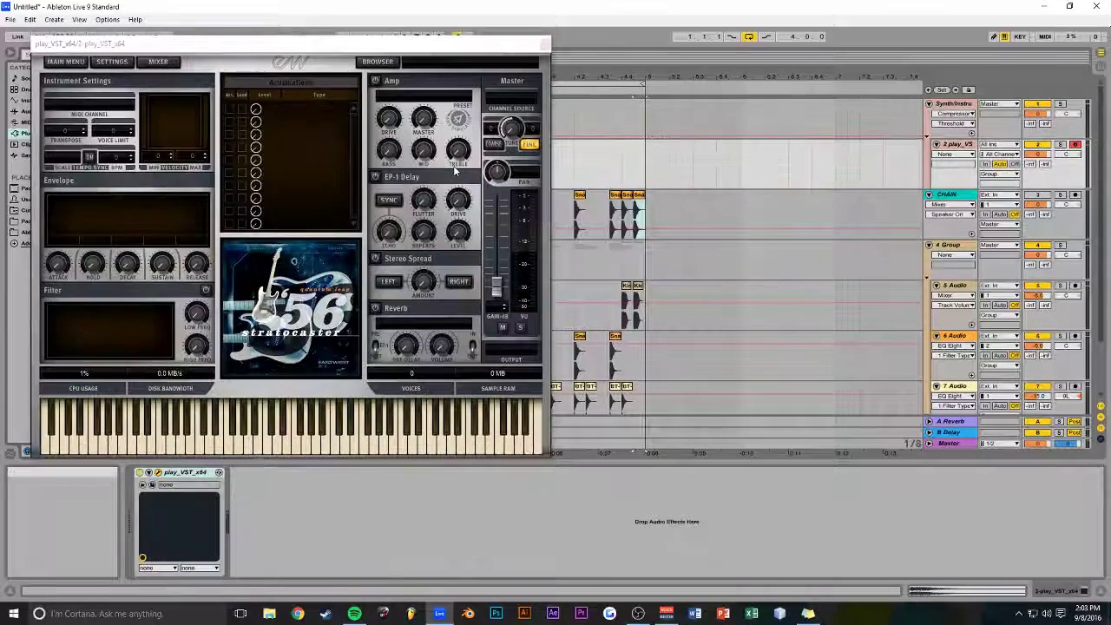
{"action": "left_click", "coordinate": [385, 63]}
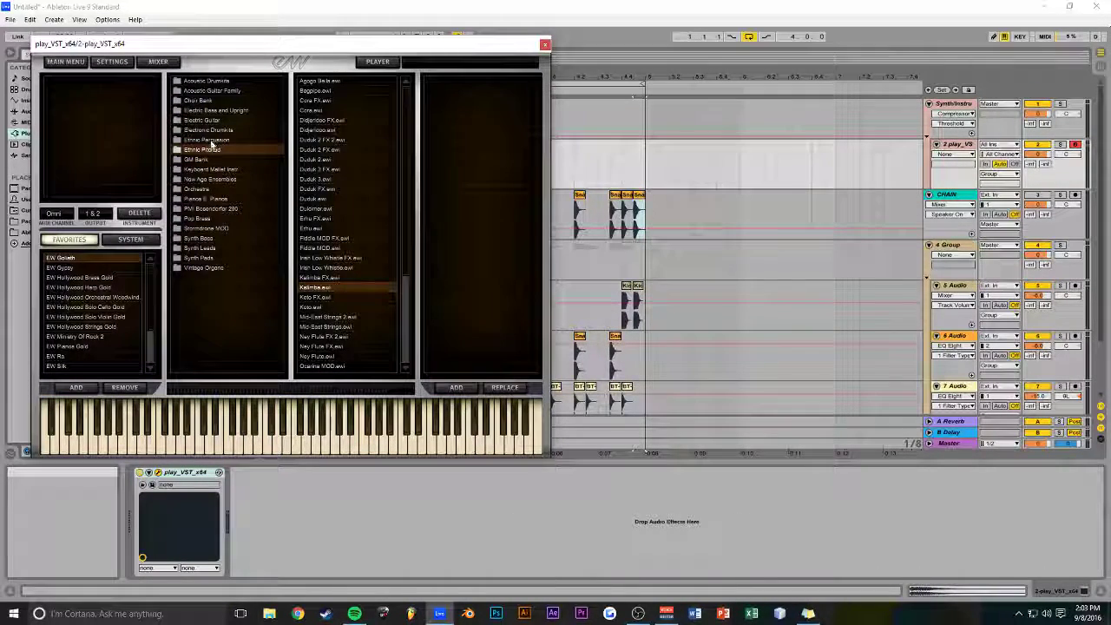
{"action": "scroll", "coordinate": [150, 293], "scroll_direction": "down", "scroll_amount": 1}
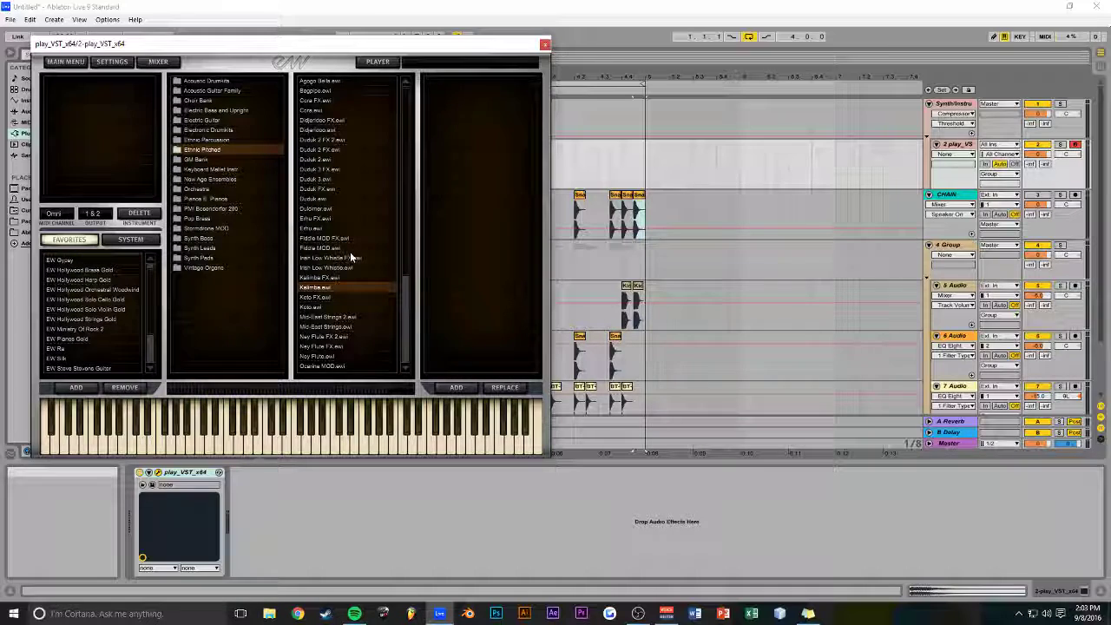
{"action": "scroll", "coordinate": [350, 254], "scroll_direction": "down", "scroll_amount": 5}
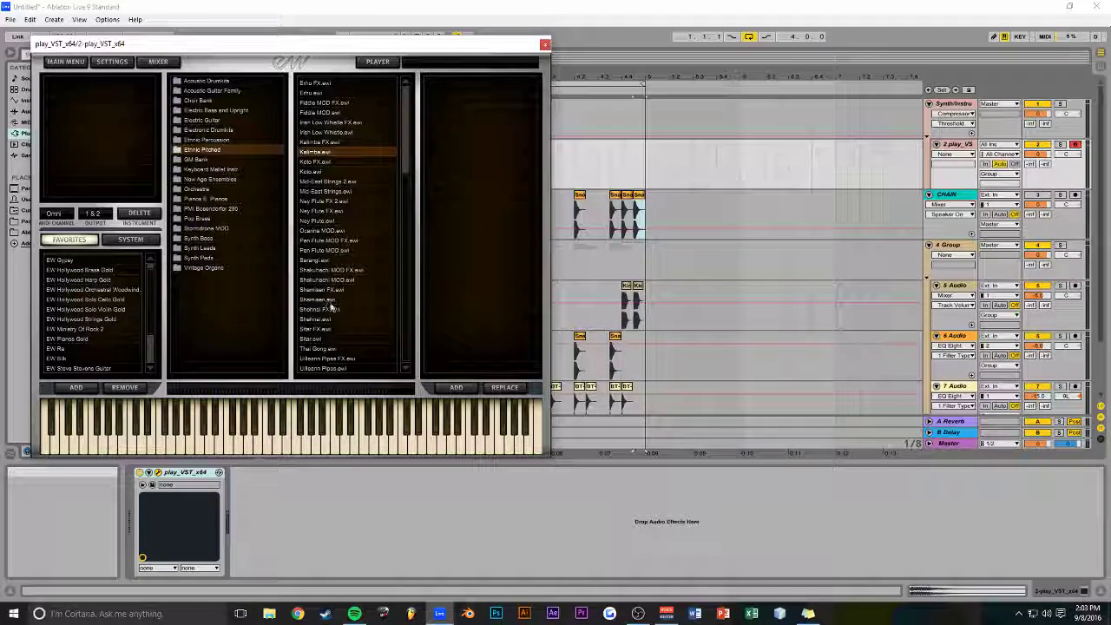
{"action": "double_click", "coordinate": [343, 300]}
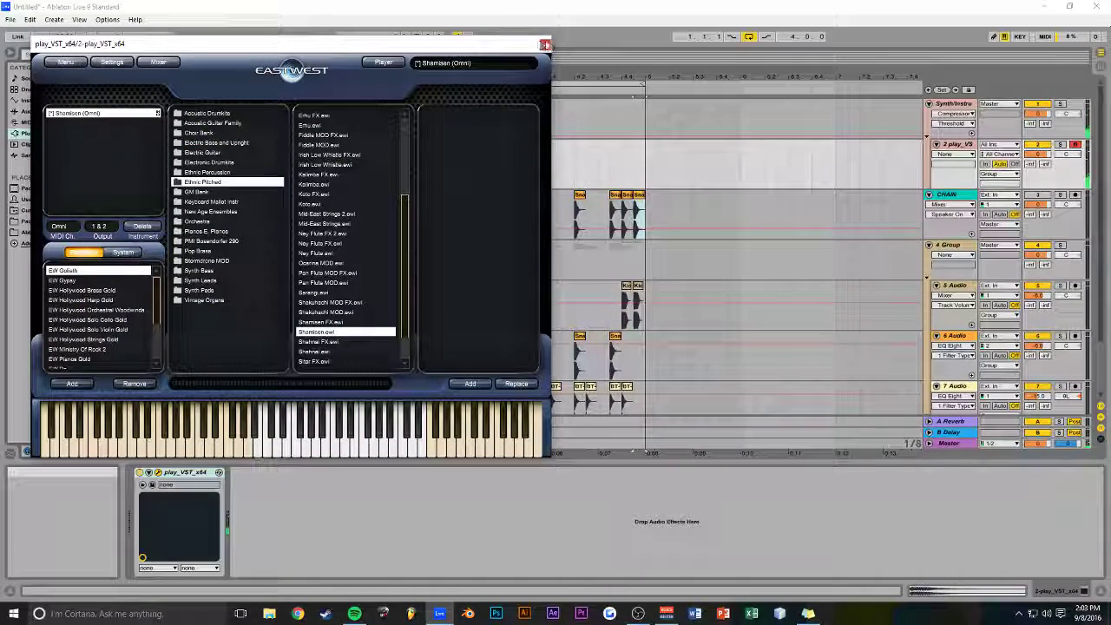
{"action": "left_click", "coordinate": [545, 44]}
Create an empty MIDI clip over bars 1 to 4 on the play_VST_x64 track and open it in an enlarged note editor
{"action": "mouse_move", "coordinate": [303, 54]}
{"action": "left_mouse_down"}
{"action": "mouse_move", "coordinate": [305, 64]}
{"action": "mouse_move", "coordinate": [272, 65]}
{"action": "left_mouse_up"}
{"action": "left_click", "coordinate": [268, 167]}
{"action": "key", "text": "space"}
{"action": "key", "text": "space"}
{"action": "left_click_drag", "start_coordinate": [947, 169], "coordinate": [892, 176]}
{"action": "left_click_drag", "start_coordinate": [497, 76], "coordinate": [496, 39]}
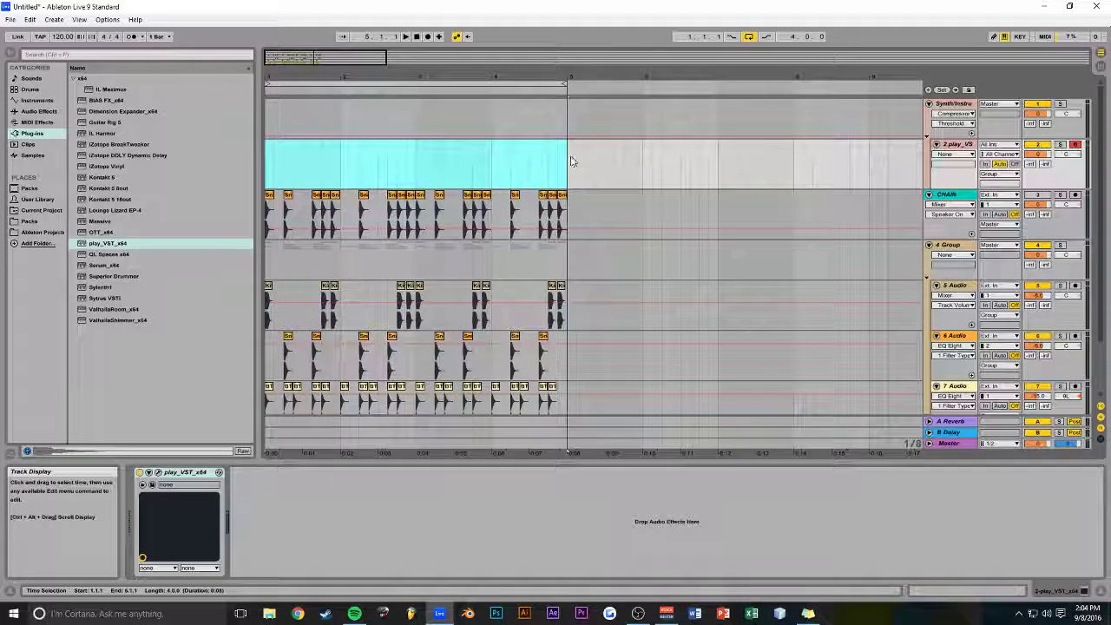
{"action": "key", "text": "ctrl+shift+m"}
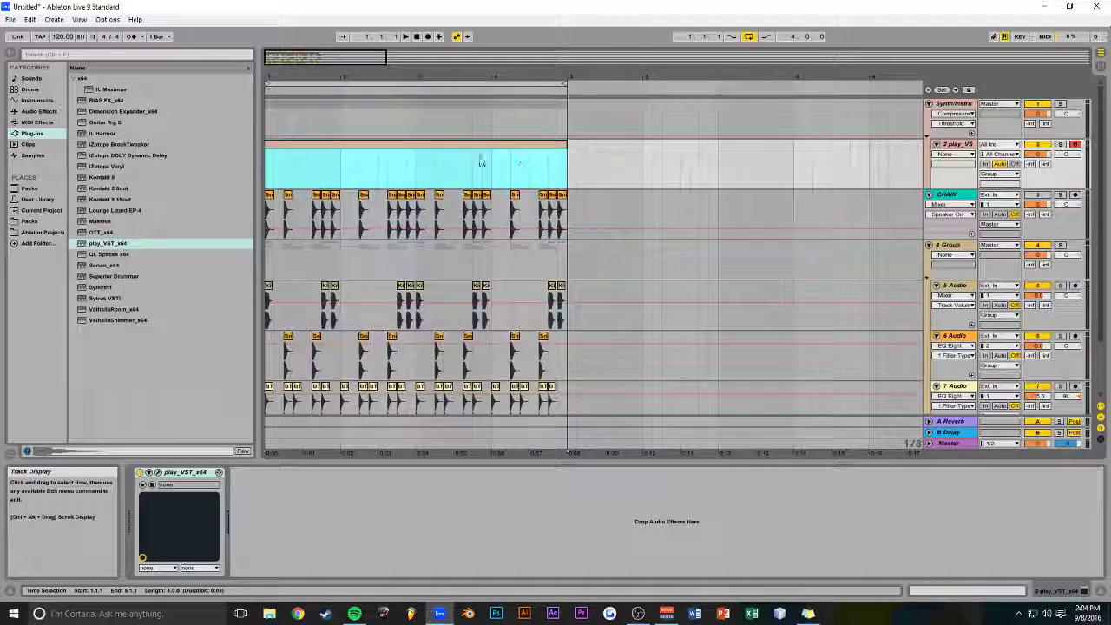
{"action": "double_click", "coordinate": [375, 146]}
{"action": "left_click_drag", "start_coordinate": [450, 462], "coordinate": [450, 249]}
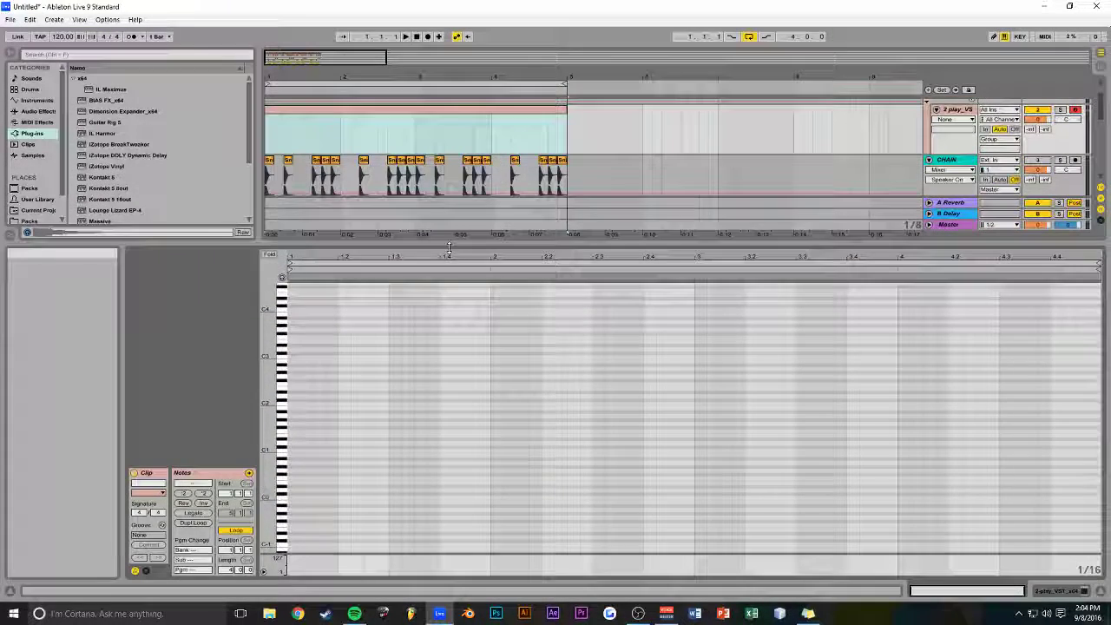
Try a phrase of three one-beat notes at the start of bar 1, beginning on C3 and ending on F3
{"action": "double_click", "coordinate": [293, 357]}
{"action": "left_click_drag", "start_coordinate": [299, 357], "coordinate": [401, 359]}
{"action": "key", "text": "space"}
{"action": "key", "text": "space"}
{"action": "scroll", "coordinate": [387, 359], "scroll_direction": "up", "scroll_amount": 3}
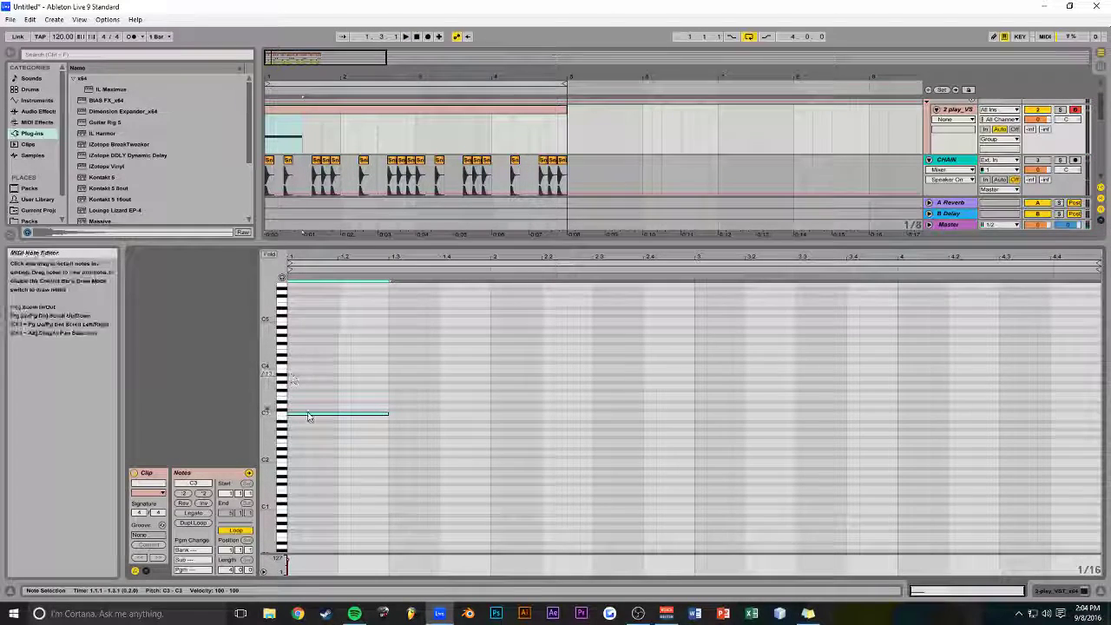
{"action": "left_click_drag", "start_coordinate": [387, 414], "coordinate": [366, 388]}
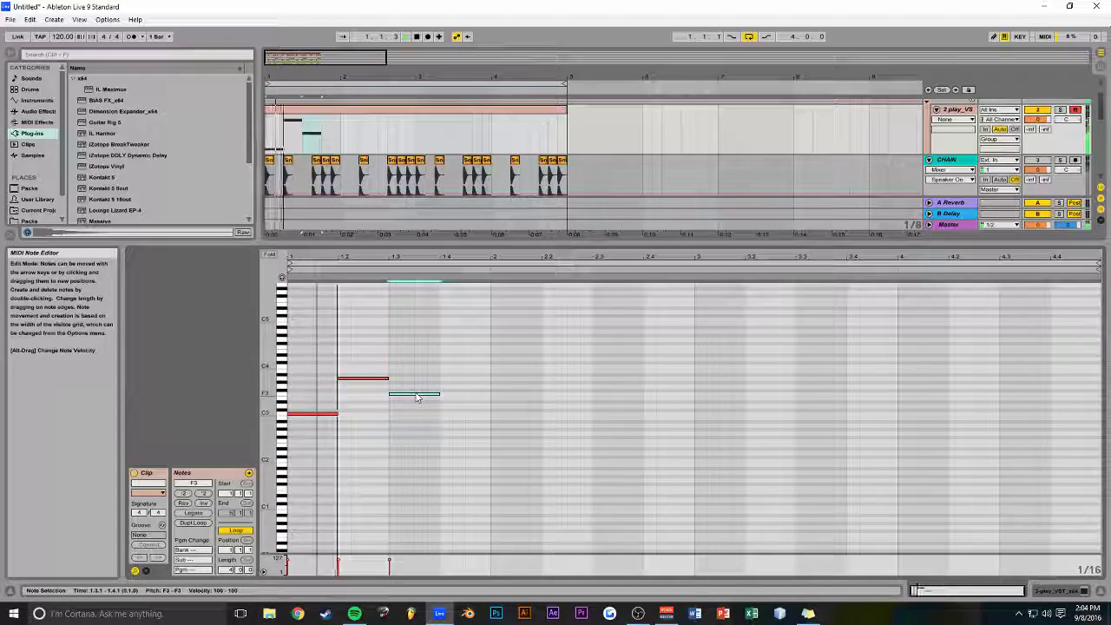
{"action": "key", "text": "space"}
Delete the second and third notes and move the remaining first note up to D4
{"action": "left_click_drag", "start_coordinate": [442, 349], "coordinate": [302, 401]}
{"action": "key", "text": "Delete"}
{"action": "left_click", "coordinate": [337, 411]}
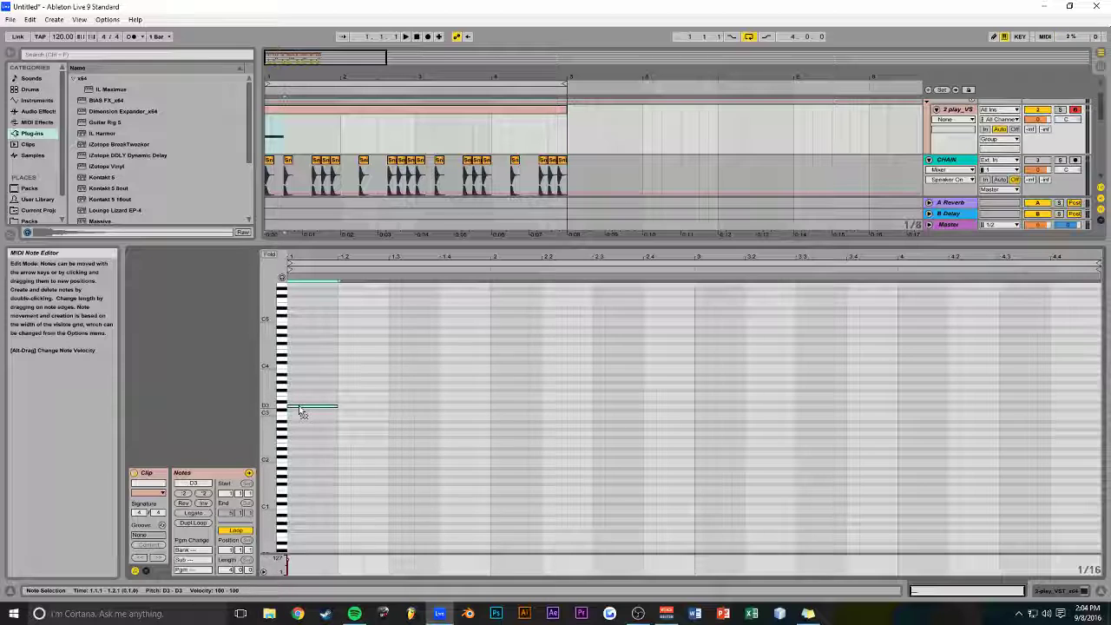
{"action": "key", "text": "shift+Up"}
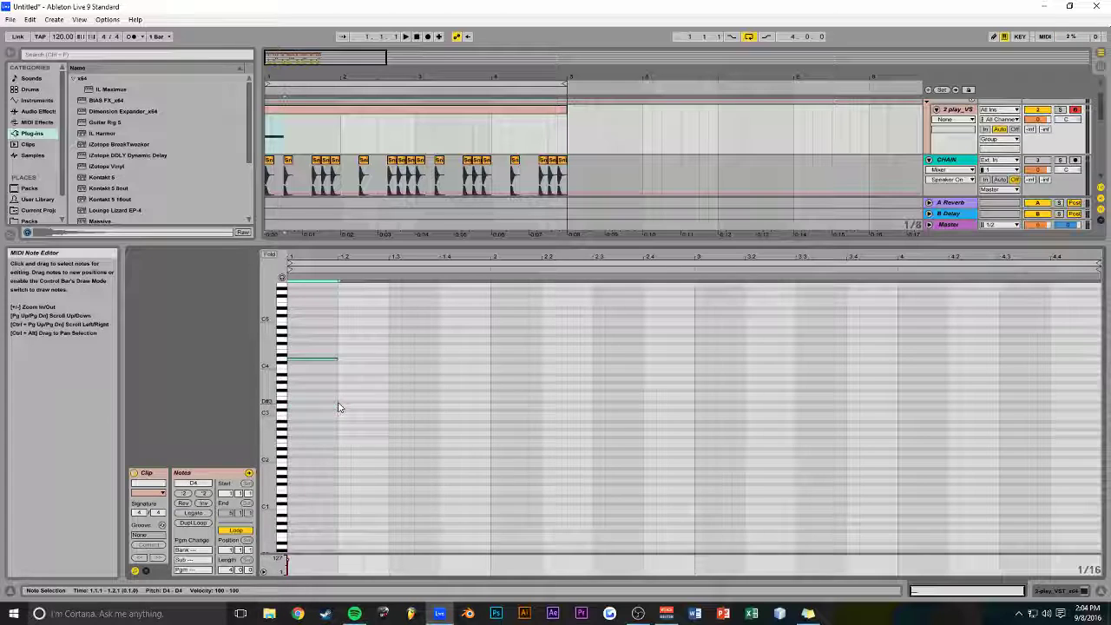
Try one-beat notes C5 and D5 on beats 2 and 3 of bar 1, and play the phrase
{"action": "scroll", "coordinate": [335, 389], "scroll_direction": "up", "scroll_amount": 1}
{"action": "left_click_drag", "start_coordinate": [328, 390], "coordinate": [371, 355]}
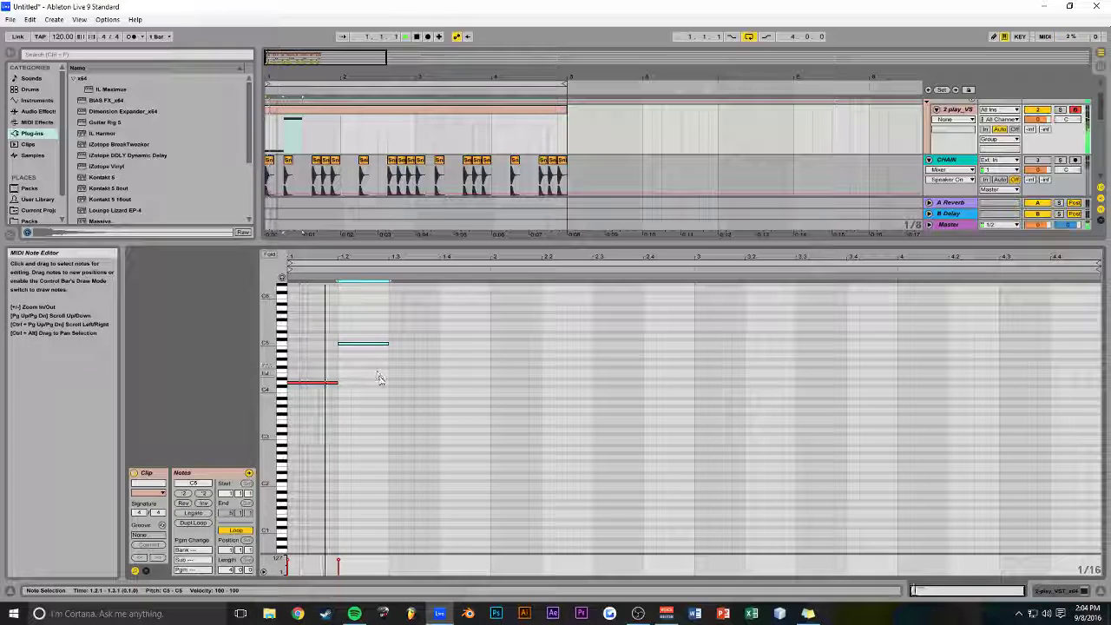
{"action": "left_click_drag", "start_coordinate": [375, 345], "coordinate": [327, 382]}
{"action": "scroll", "coordinate": [391, 417], "scroll_direction": "up", "scroll_amount": 5}
{"action": "key", "text": "space"}
{"action": "key", "text": "space"}
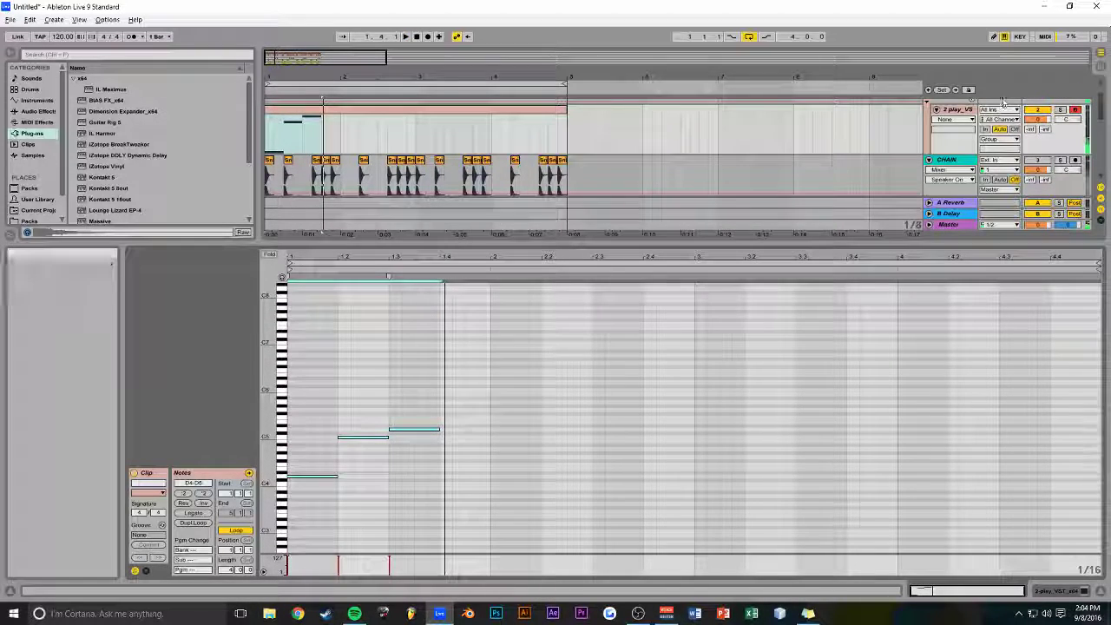
Replace the Shamisen with Uilleann Pipes in the play plug-in, discarding unsaved changes, and audition it on the keyboard
{"action": "left_click", "coordinate": [958, 110]}
{"action": "left_click", "coordinate": [1055, 591]}
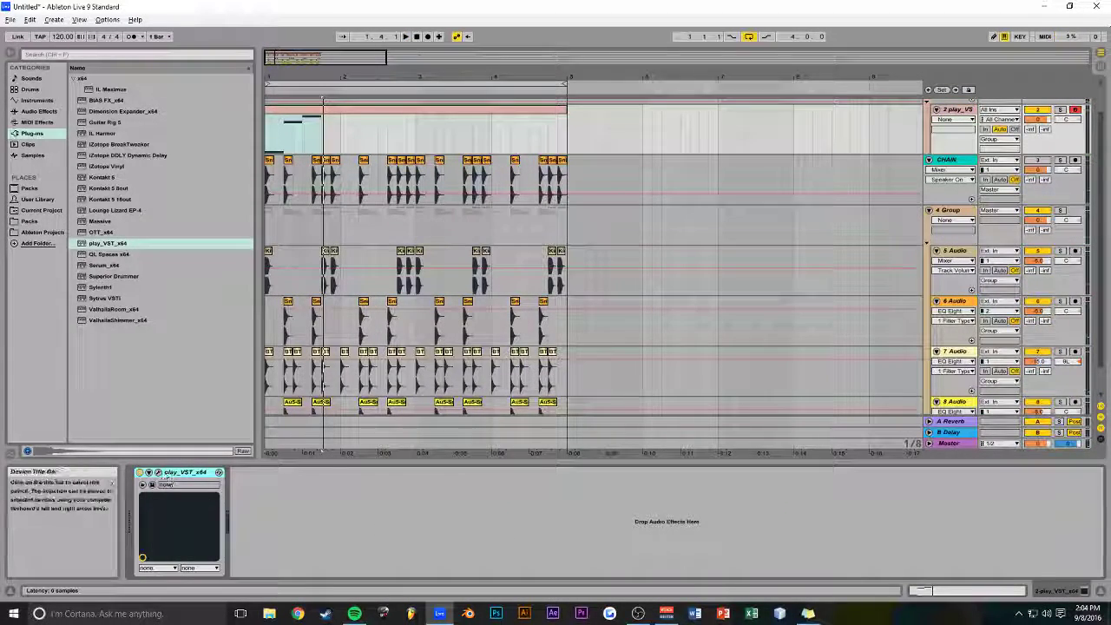
{"action": "left_click", "coordinate": [157, 472]}
{"action": "double_click", "coordinate": [322, 354]}
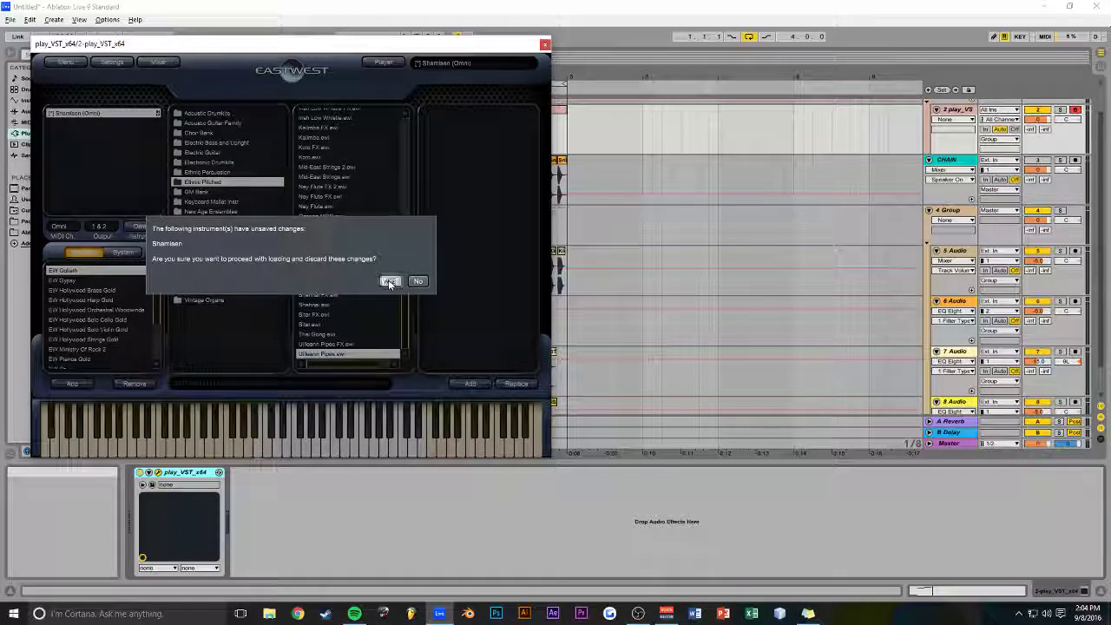
{"action": "left_click", "coordinate": [389, 281]}
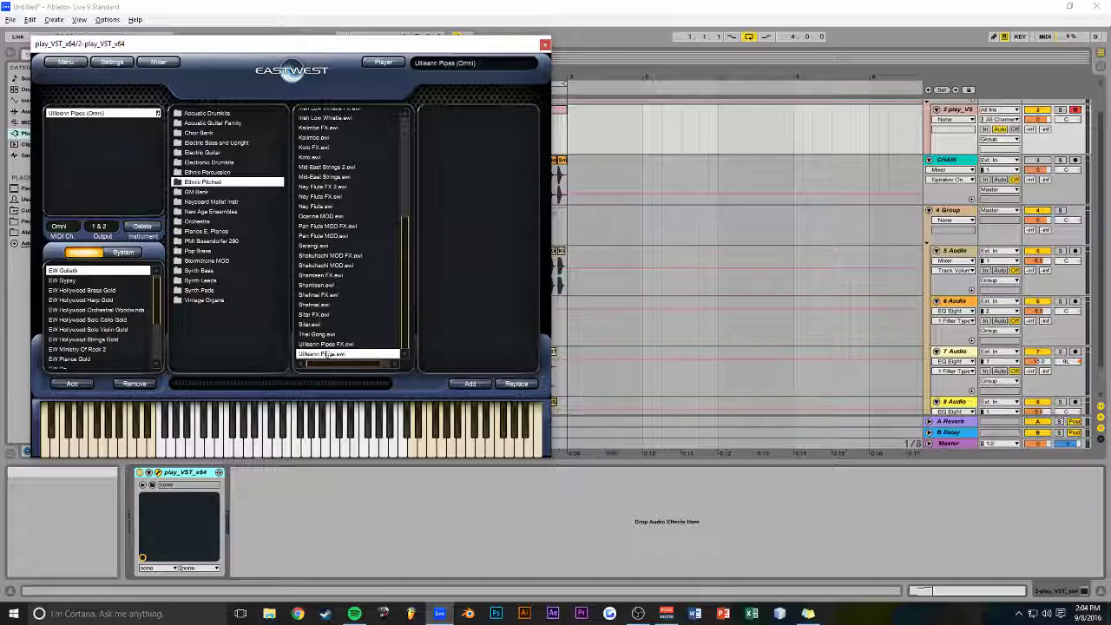
{"action": "mouse_move", "coordinate": [262, 452]}
{"action": "left_mouse_down"}
{"action": "mouse_move", "coordinate": [397, 451]}
{"action": "mouse_move", "coordinate": [385, 449]}
{"action": "left_mouse_up"}
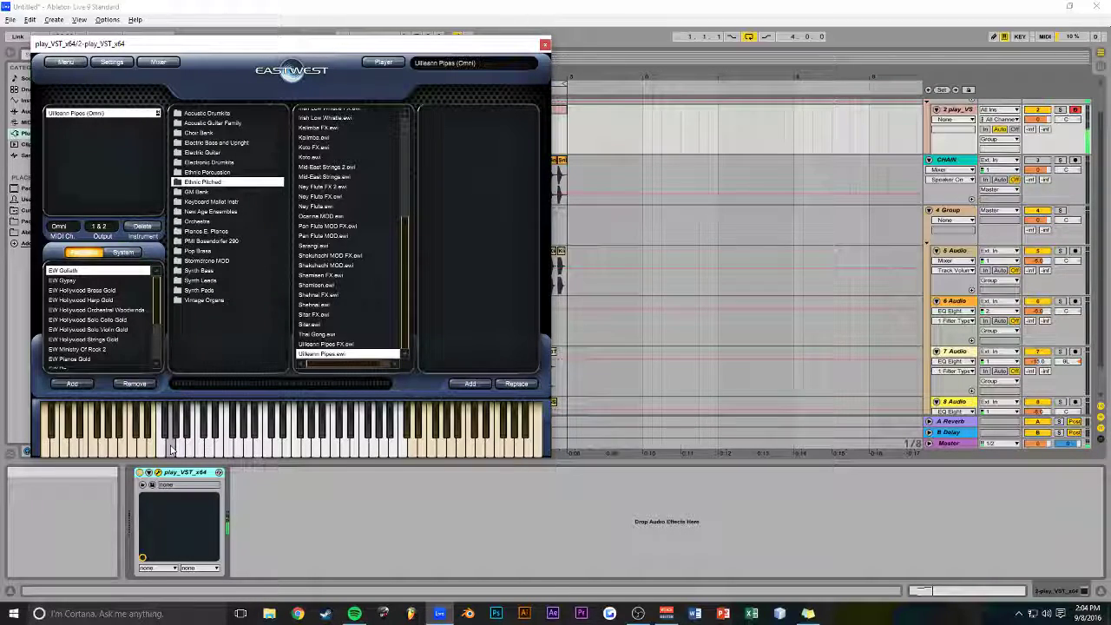
Load 3 TP cupmutes from the Pop Brass 3 Trumpets folder, audition it, and close the plug-in window
{"action": "left_click", "coordinate": [197, 251]}
{"action": "left_click", "coordinate": [325, 123]}
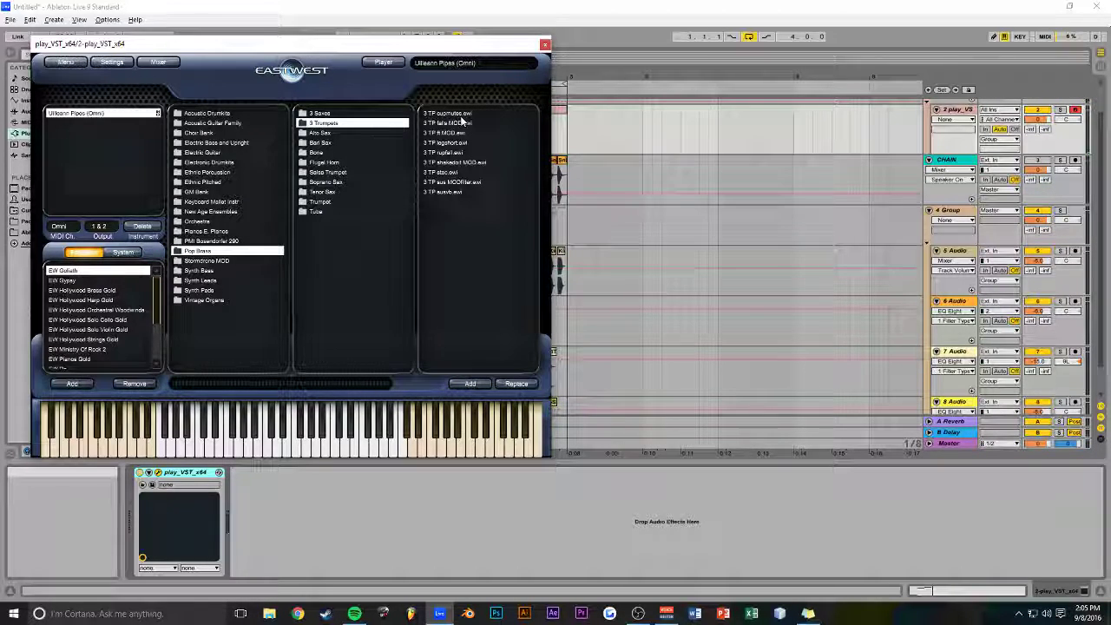
{"action": "double_click", "coordinate": [451, 114]}
{"action": "left_click", "coordinate": [376, 266]}
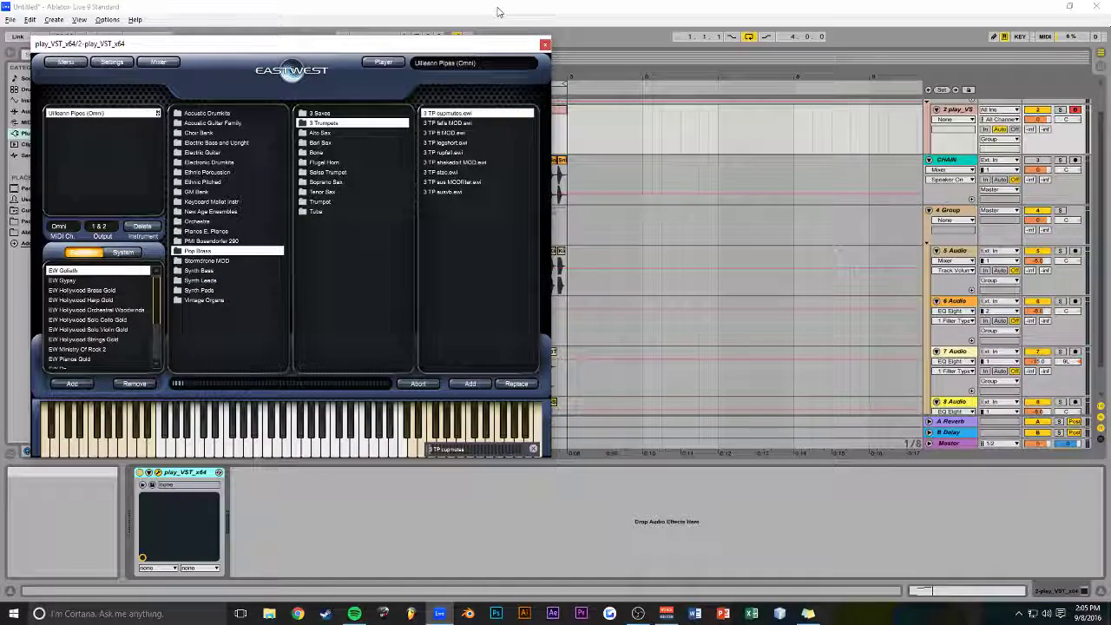
{"action": "left_click", "coordinate": [297, 456]}
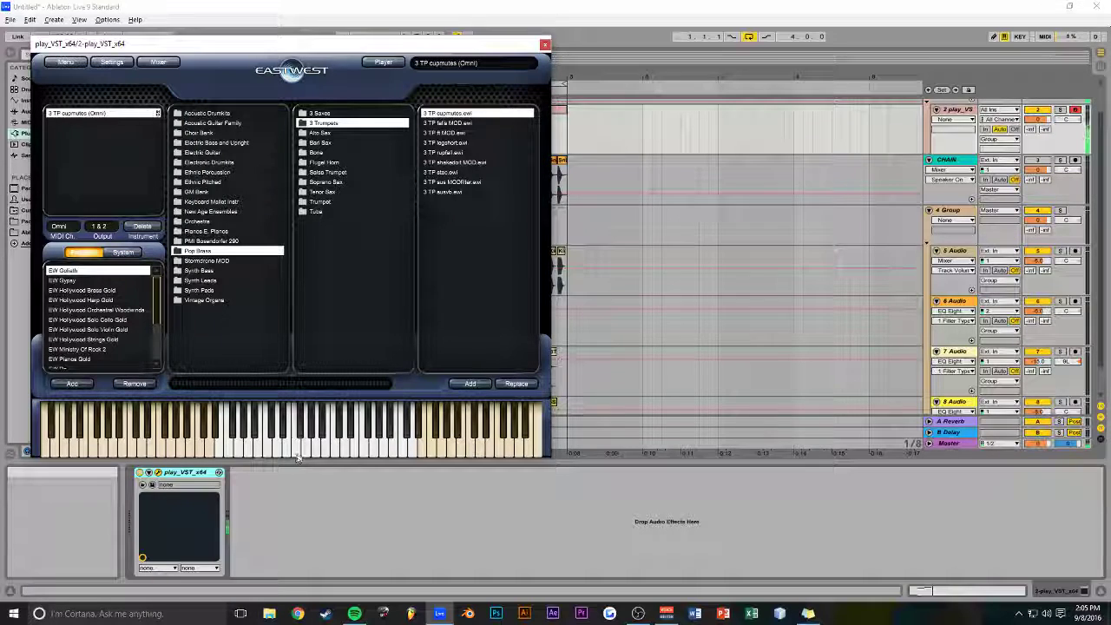
{"action": "left_click", "coordinate": [546, 45]}
Remove the test notes from the four-bar MIDI clip and enter a one-beat D5 note at the start of bar 1
{"action": "double_click", "coordinate": [382, 110]}
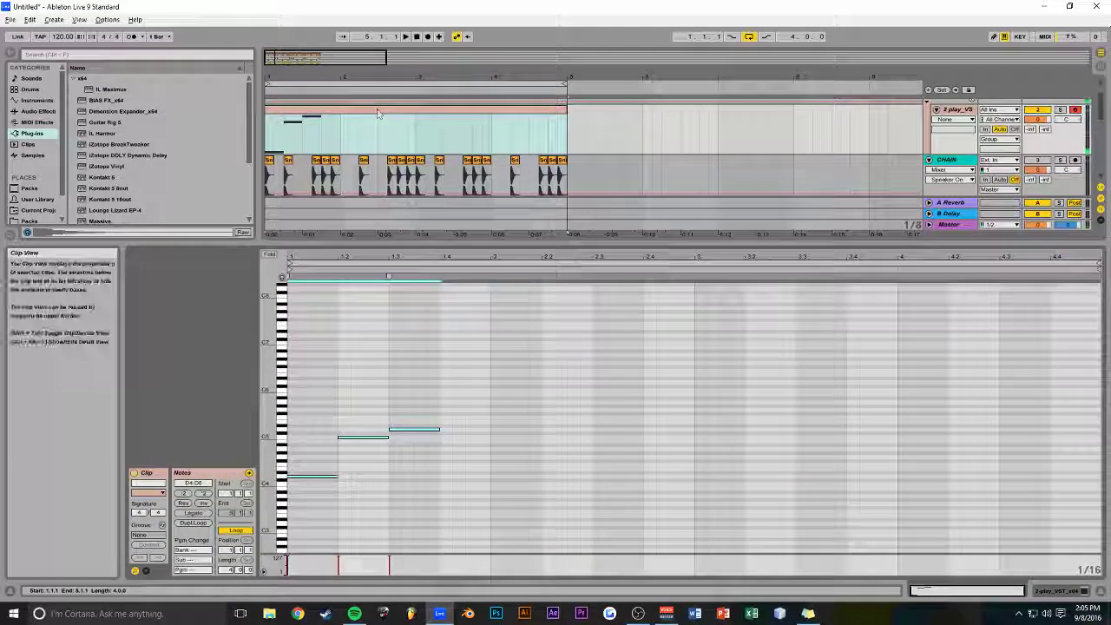
{"action": "key", "text": "ctrl+z"}
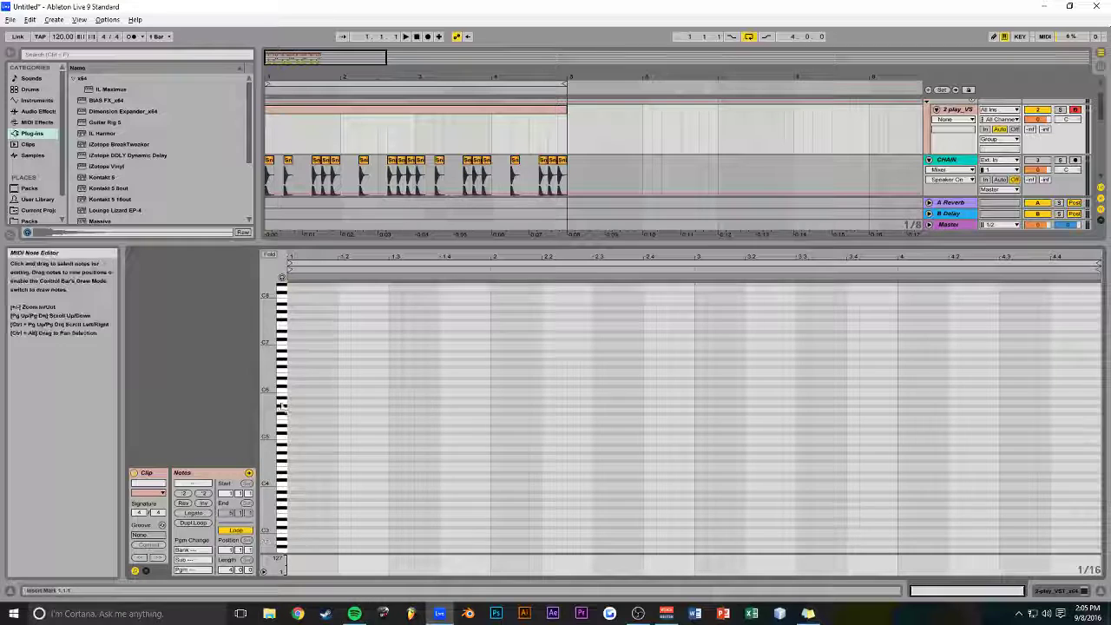
{"action": "left_click_drag", "start_coordinate": [298, 383], "coordinate": [337, 382]}
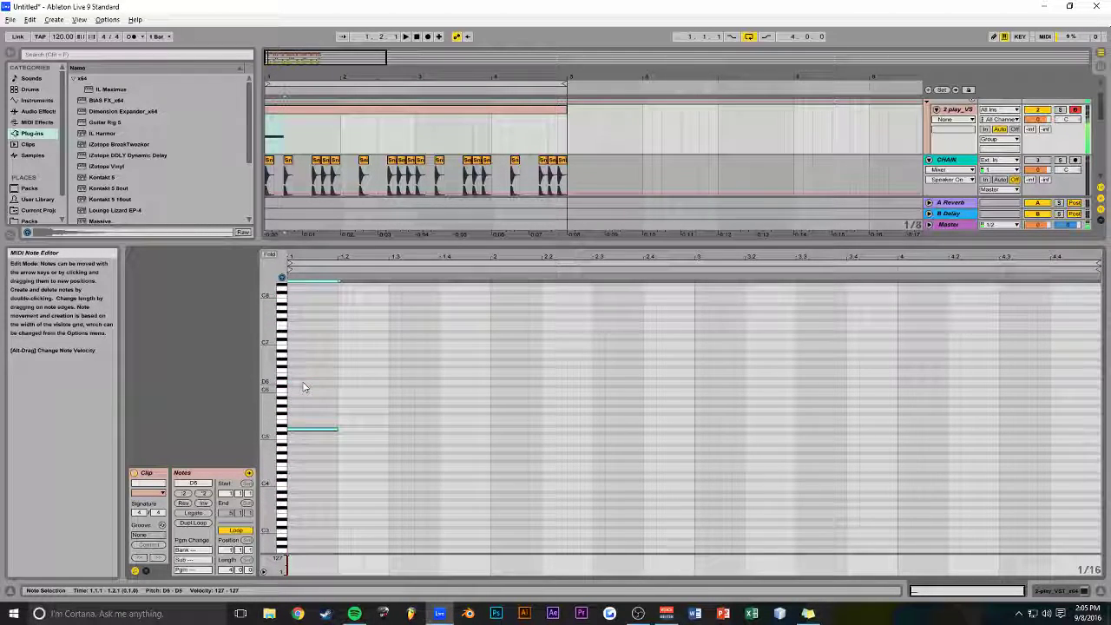
Lower the opening note to D4, shorten it to half a beat, and stack a matching F4 above it at the start of bar 1
{"action": "scroll", "coordinate": [393, 383], "scroll_direction": "down", "scroll_amount": 3}
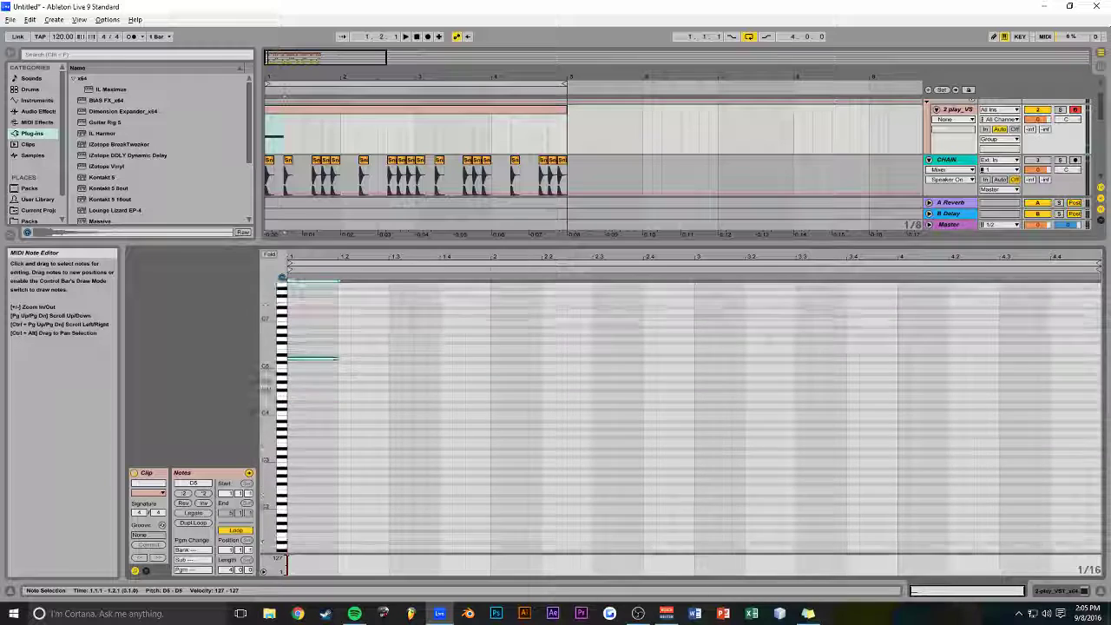
{"action": "left_click_drag", "start_coordinate": [349, 339], "coordinate": [309, 412]}
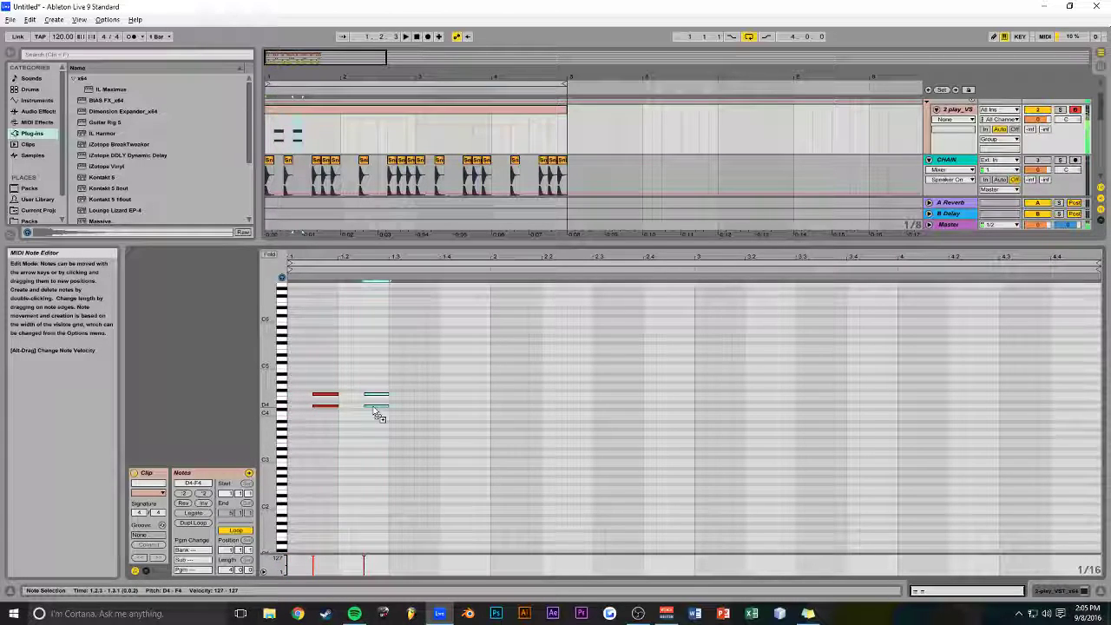
{"action": "left_click_drag", "start_coordinate": [424, 380], "coordinate": [289, 436]}
{"action": "left_click_drag", "start_coordinate": [420, 364], "coordinate": [295, 409]}
{"action": "left_click", "coordinate": [323, 411]}
{"action": "left_click_drag", "start_coordinate": [397, 384], "coordinate": [357, 415]}
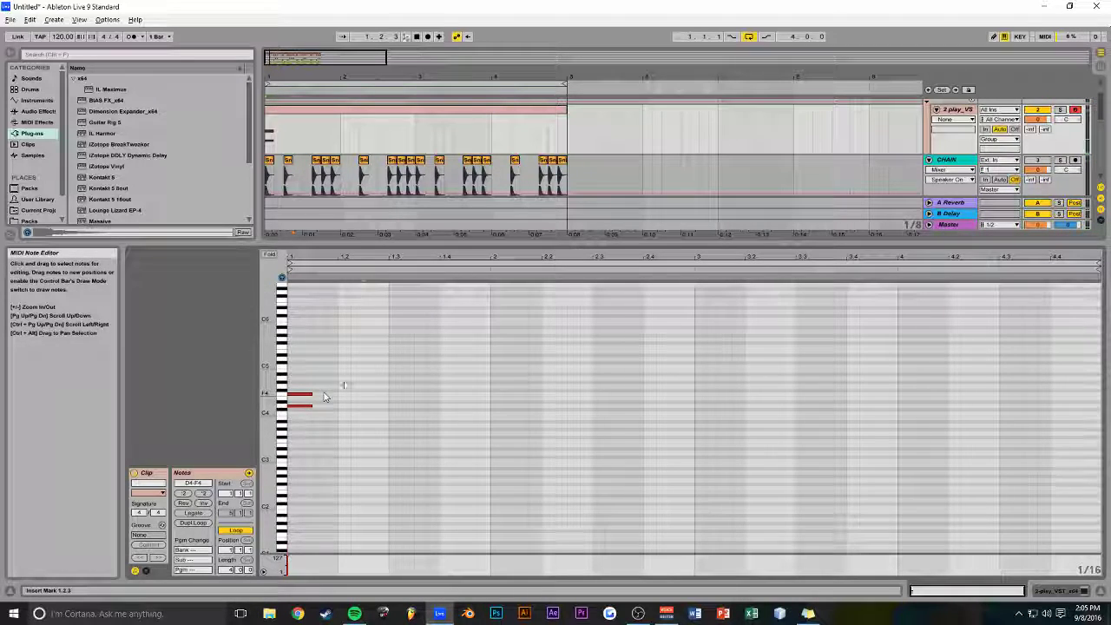
Repeat the D4–F4 chord half a beat into bar 1, shorten both chords to sixteenth notes, and play them back
{"action": "left_click_drag", "start_coordinate": [347, 390], "coordinate": [325, 406]}
{"action": "key", "text": "ctrl+a"}
{"action": "key", "text": "space"}
{"action": "key", "text": "space"}
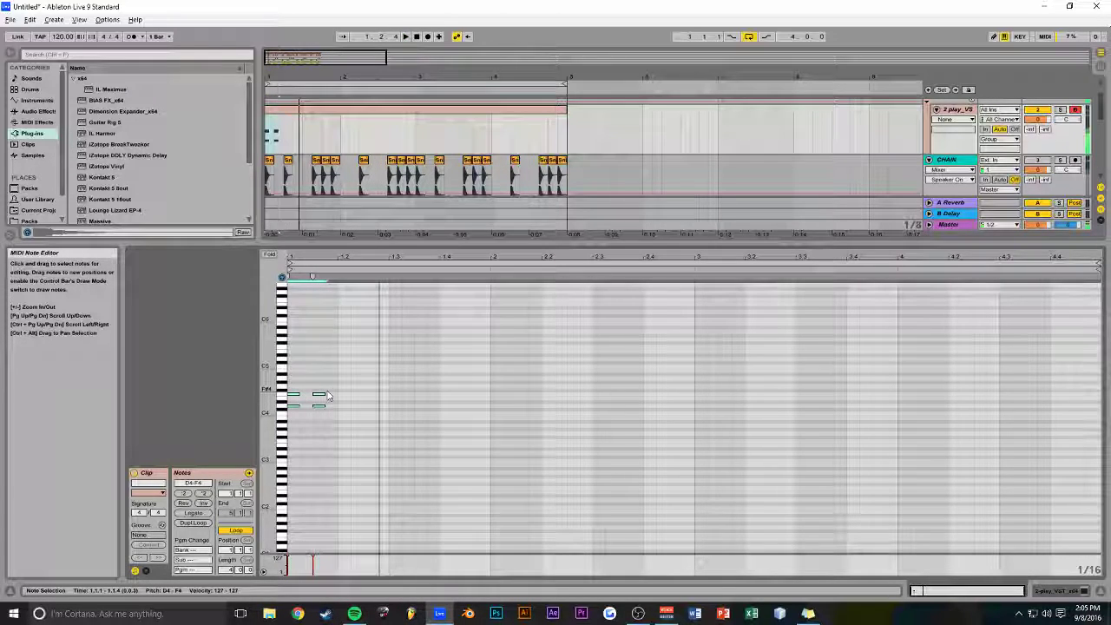
Copy the pair of D4–F4 stabs to 1.2.3 and 1.4.1 while auditioning the rhythm of bar 1
{"action": "left_click_drag", "start_coordinate": [319, 400], "coordinate": [395, 400]}
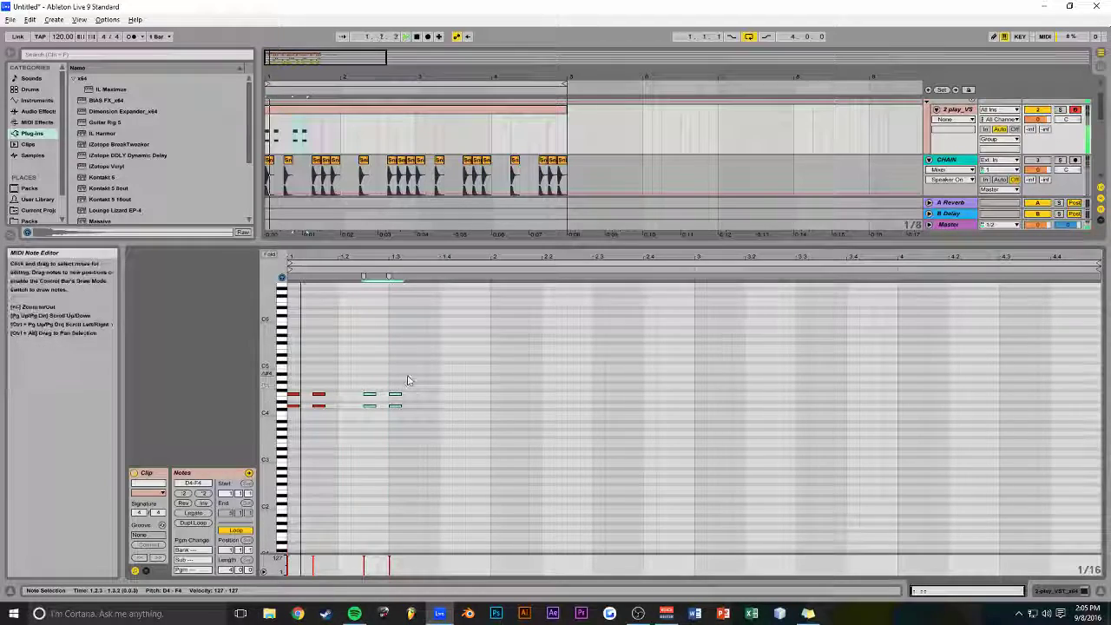
{"action": "key", "text": "space"}
{"action": "key", "text": "space"}
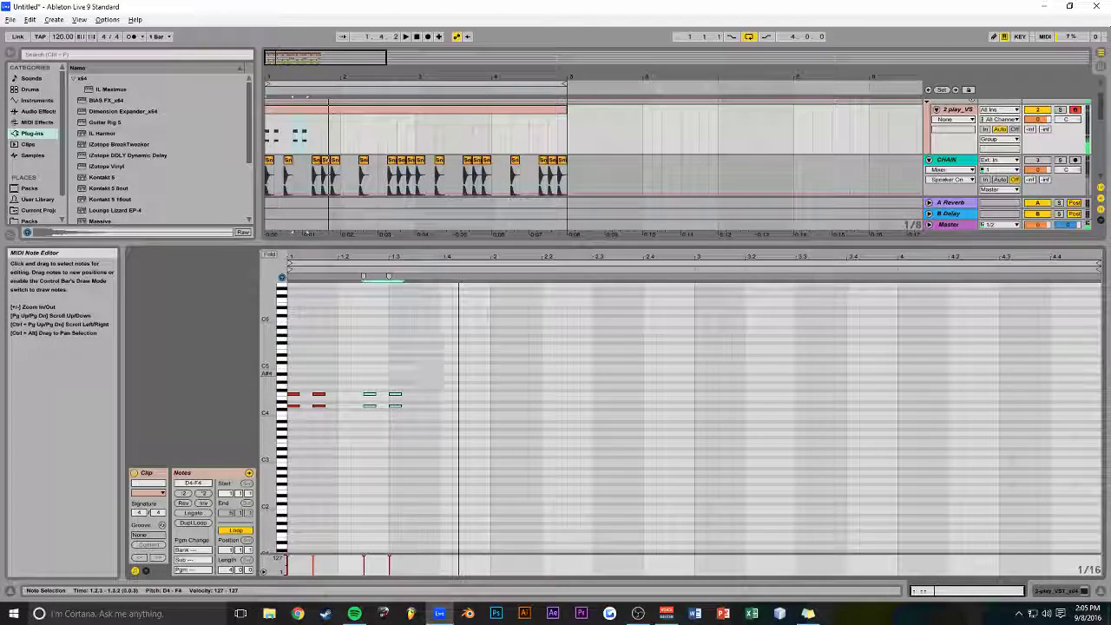
{"action": "left_click_drag", "start_coordinate": [396, 396], "coordinate": [486, 404]}
{"action": "key", "text": "space"}
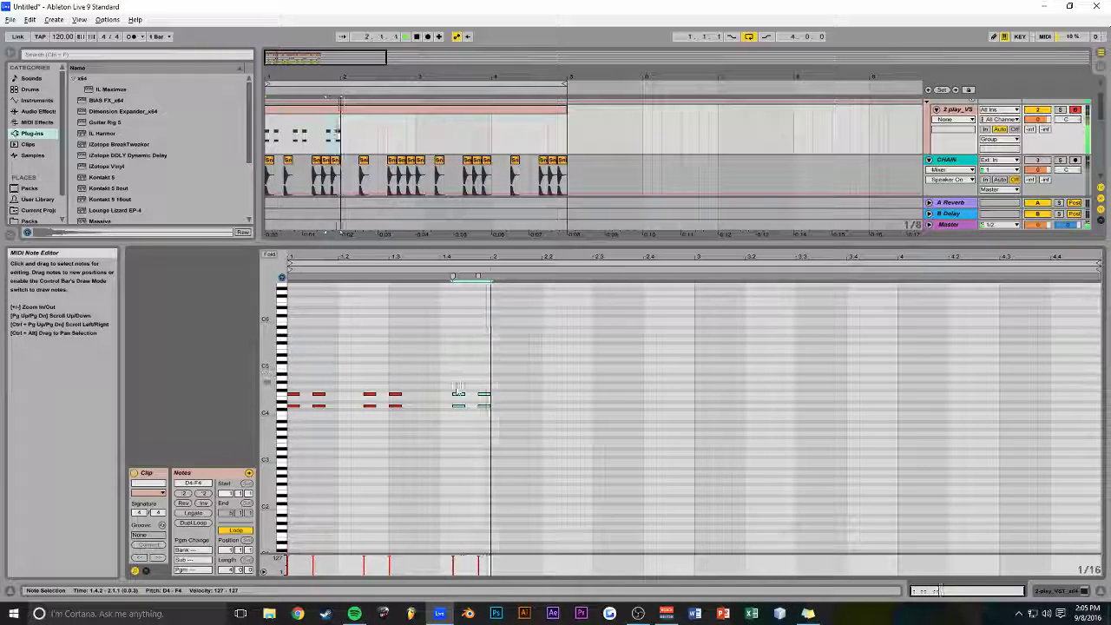
{"action": "key", "text": "Left"}
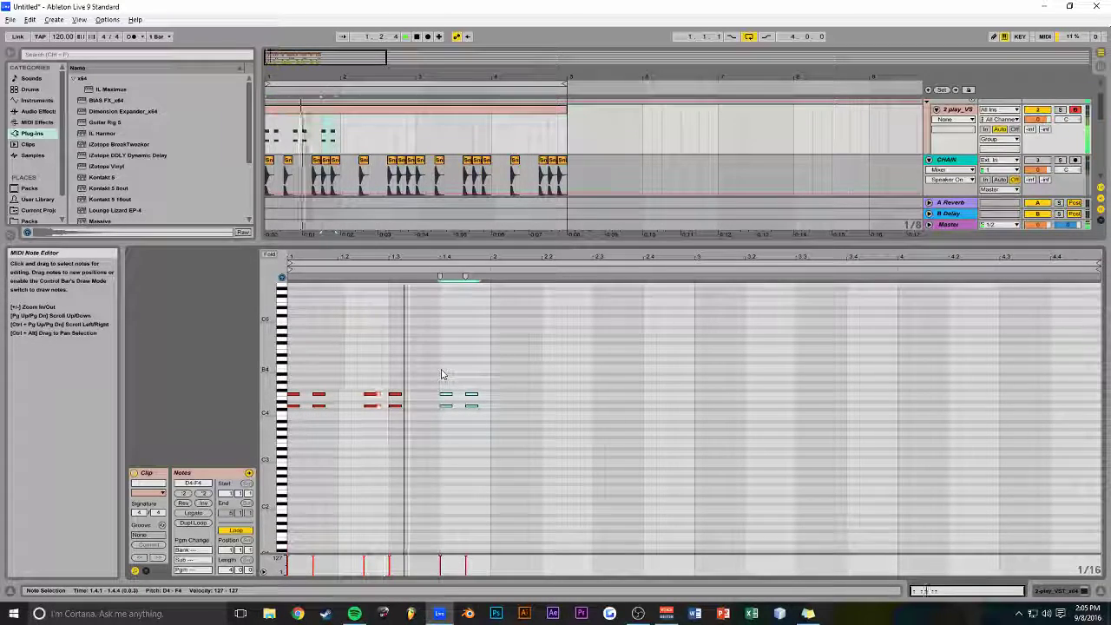
Set the velocity of all the bar 1 chord notes to 106 and play the loop
{"action": "key", "text": "space"}
{"action": "left_click_drag", "start_coordinate": [524, 380], "coordinate": [321, 431]}
{"action": "key", "text": "space"}
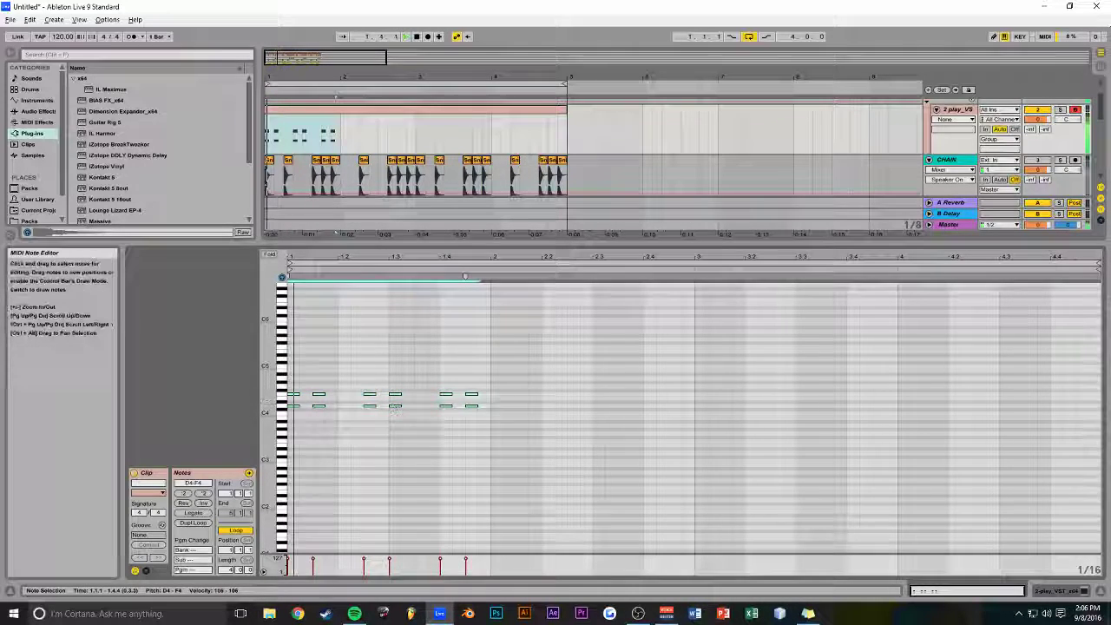
Add an EQ Eight audio effect after the play plug-in on its track and start playback
{"action": "left_click", "coordinate": [1056, 591]}
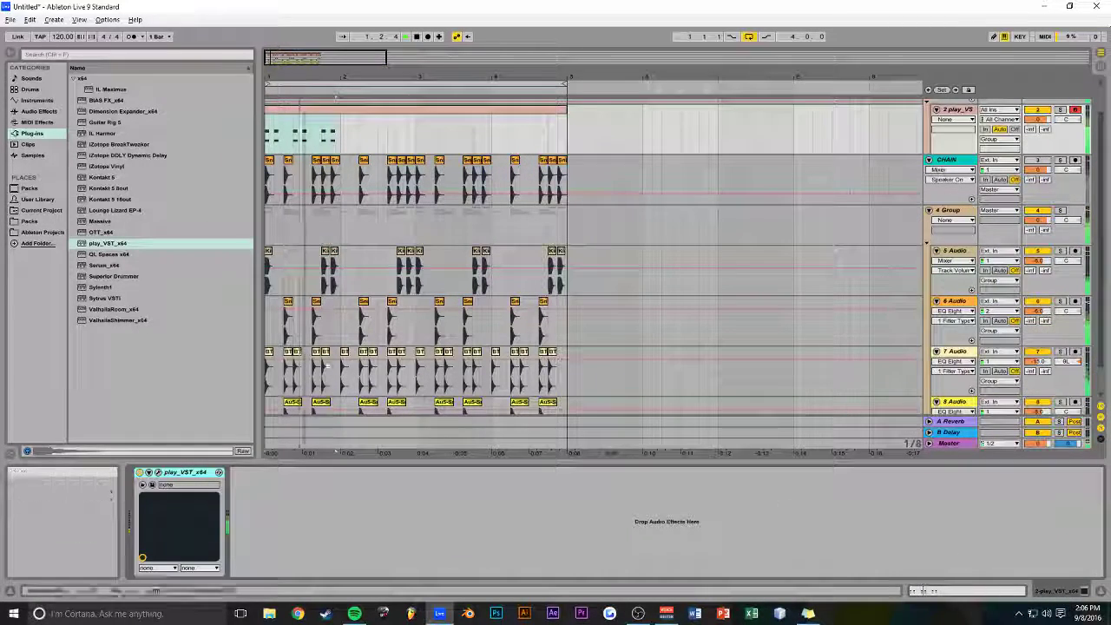
{"action": "left_click", "coordinate": [39, 111]}
{"action": "key", "text": "space"}
{"action": "left_click", "coordinate": [338, 134]}
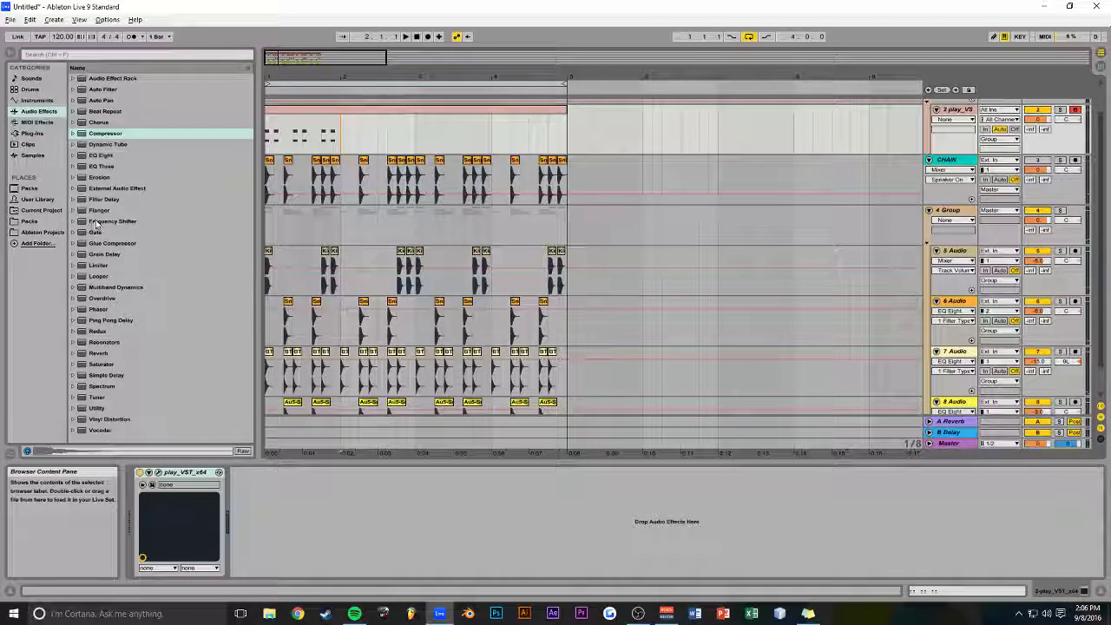
{"action": "left_click_drag", "start_coordinate": [102, 155], "coordinate": [369, 144]}
{"action": "key", "text": "space"}
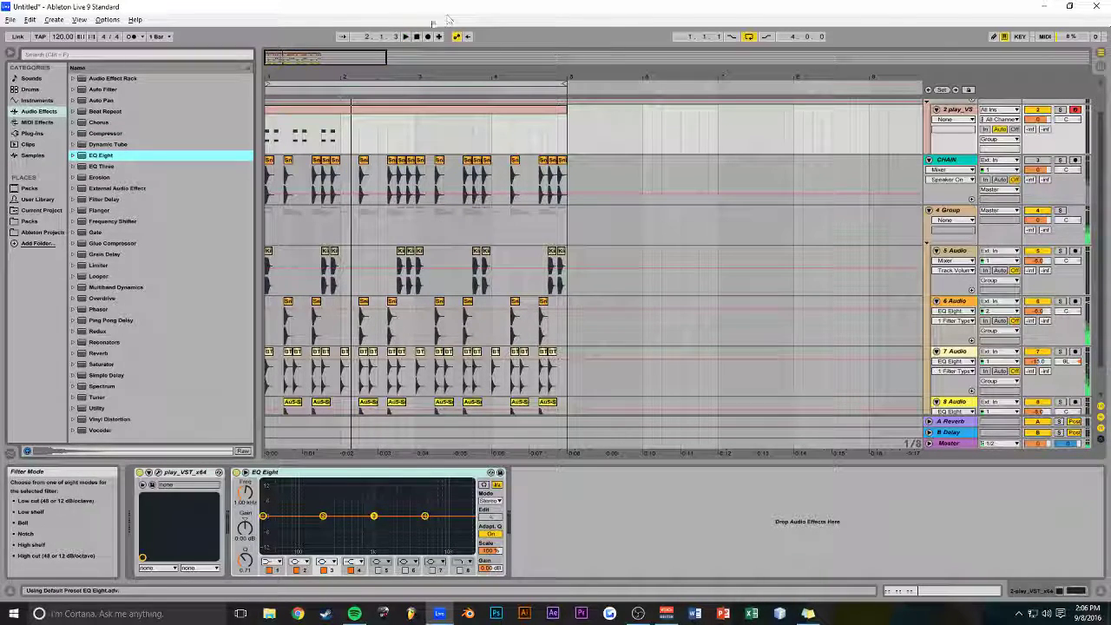
Set EQ band 1 to a low cut at about 300 Hz and lower band 4 by about 5.6 dB near 4 kHz
{"action": "left_click", "coordinate": [271, 562]}
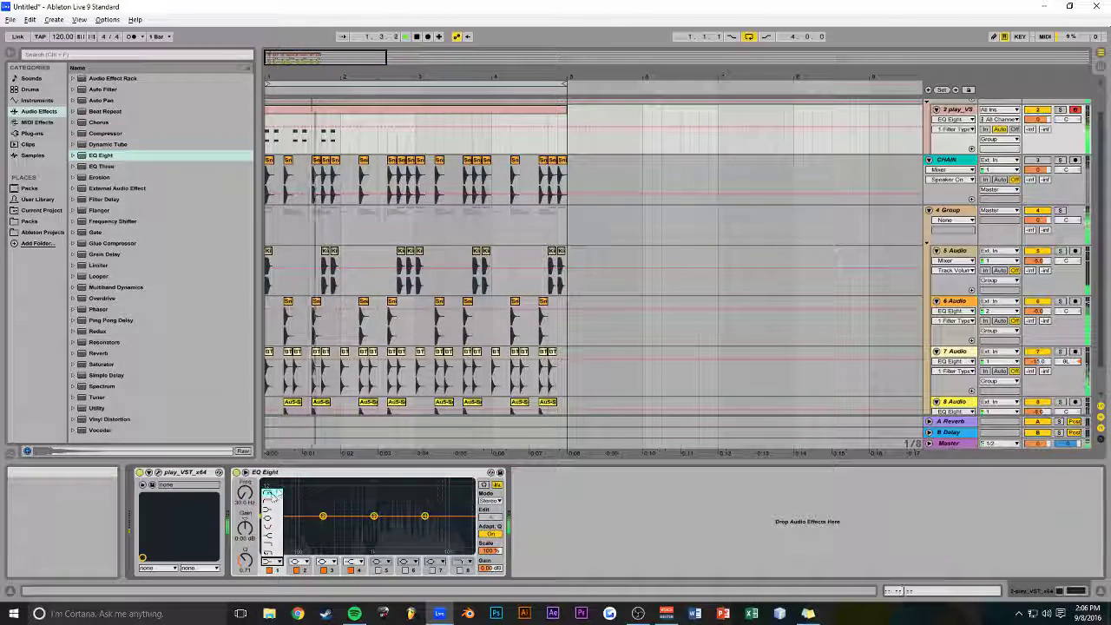
{"action": "left_click", "coordinate": [274, 495]}
{"action": "left_click_drag", "start_coordinate": [265, 525], "coordinate": [335, 530]}
{"action": "left_click_drag", "start_coordinate": [419, 517], "coordinate": [416, 529]}
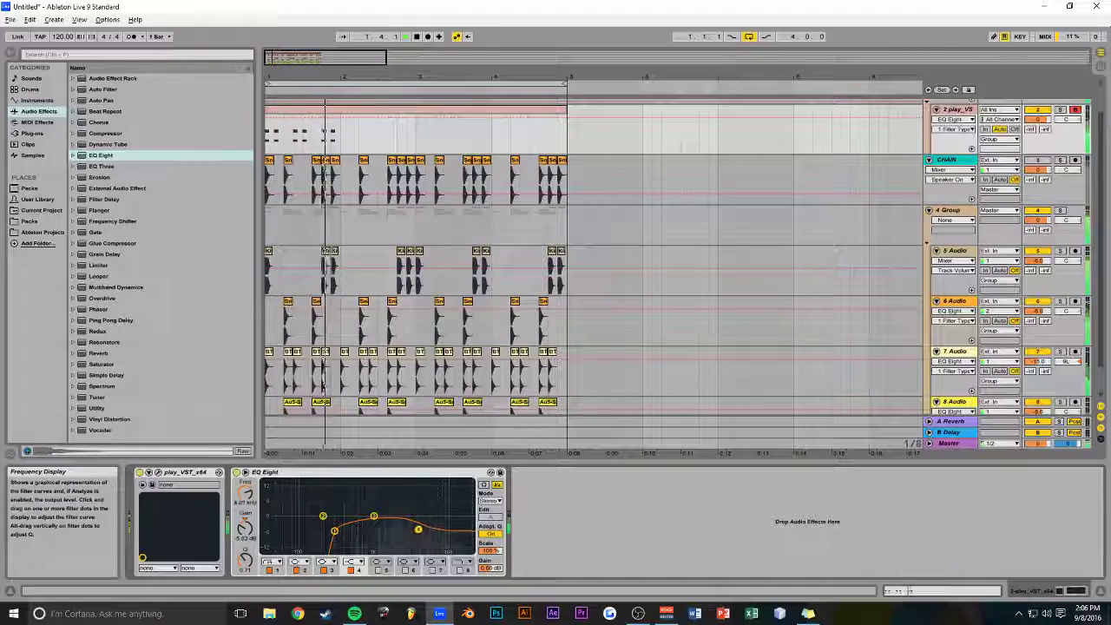
Reopen the melody's MIDI clip and copy the six D4 notes of bar 1 to the start of bar 2
{"action": "left_click", "coordinate": [377, 109]}
{"action": "left_click", "coordinate": [961, 593]}
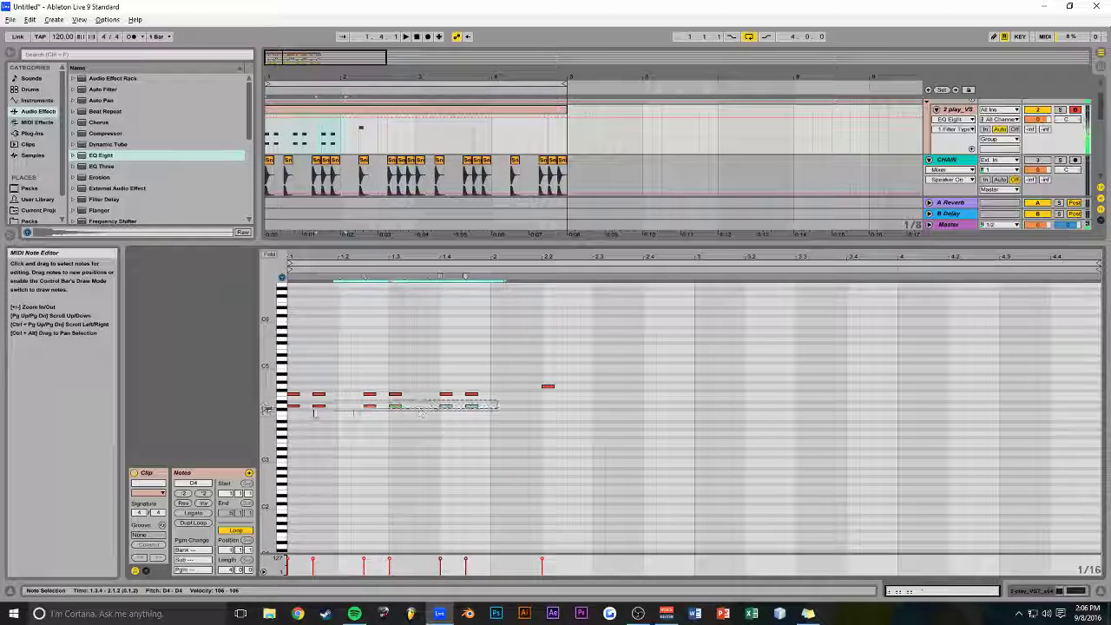
{"action": "left_click_drag", "start_coordinate": [228, 420], "coordinate": [228, 419]}
{"action": "key", "text": "ctrl+d"}
{"action": "left_click_drag", "start_coordinate": [574, 408], "coordinate": [548, 407]}
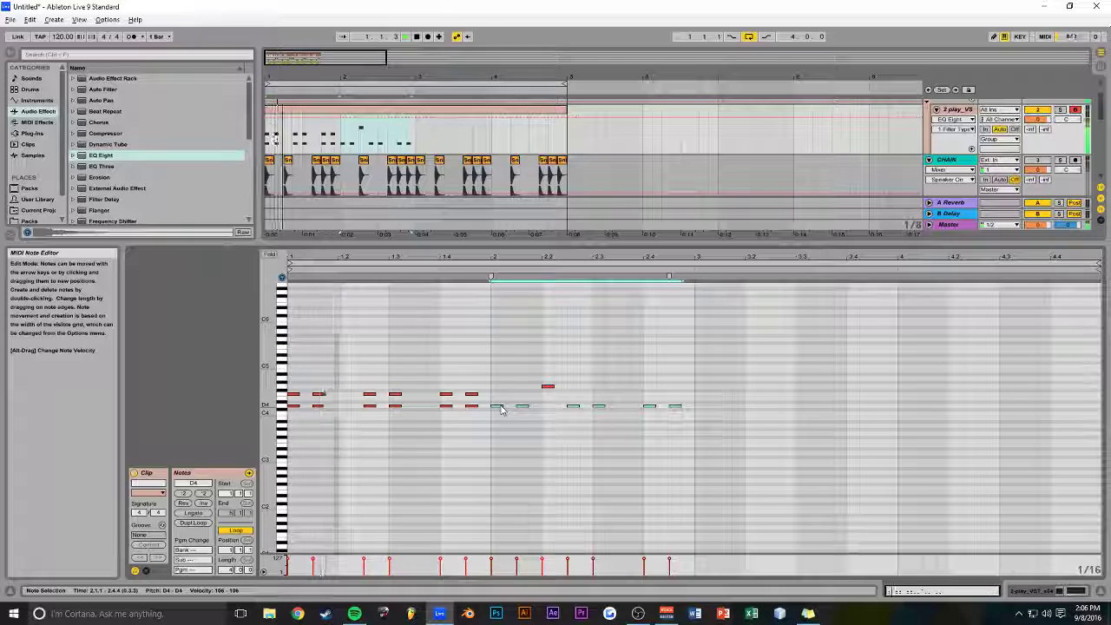
Replace the single G4 in bar 2 with six G4 notes matching the D4 rhythm, and play the loop
{"action": "left_click", "coordinate": [547, 387]}
{"action": "left_click_drag", "start_coordinate": [697, 401], "coordinate": [499, 395]}
{"action": "key", "text": "space"}
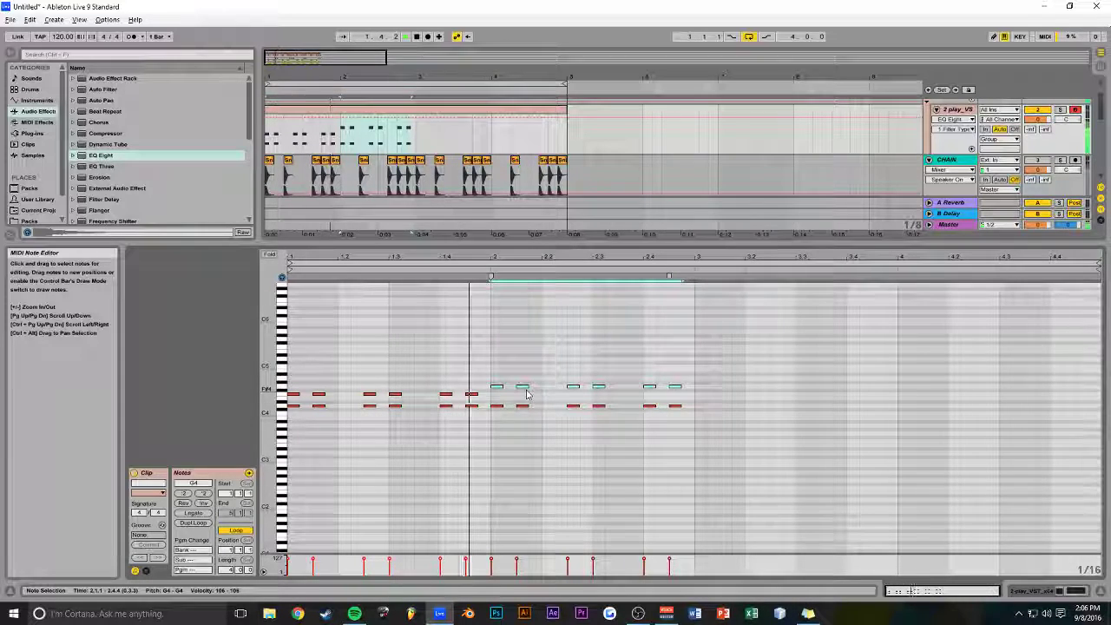
Enter the same six-stab rhythm in bar 3 with C4 and F4 chords, and play it back
{"action": "key", "text": "space"}
{"action": "left_click_drag", "start_coordinate": [727, 373], "coordinate": [707, 424]}
{"action": "key", "text": "space"}
{"action": "left_click", "coordinate": [697, 374]}
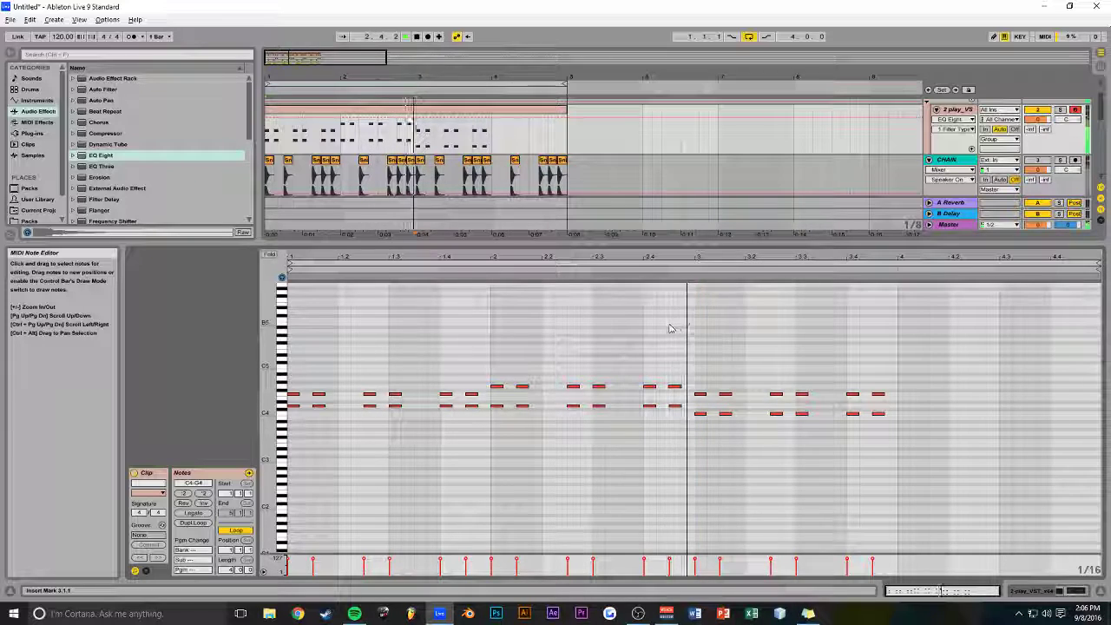
Duplicate the bar 3 C4–F4 chords into bar 4, starting at 4.1.1, and play the loop
{"action": "left_click_drag", "start_coordinate": [945, 360], "coordinate": [703, 431]}
{"action": "key", "text": "ctrl+d"}
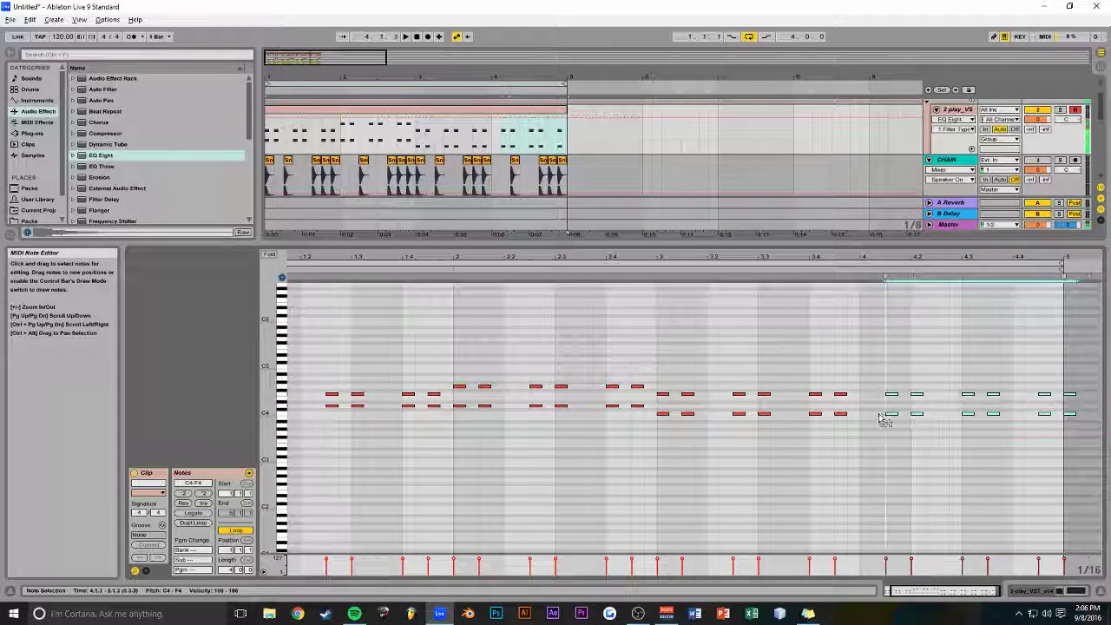
{"action": "key", "text": "space"}
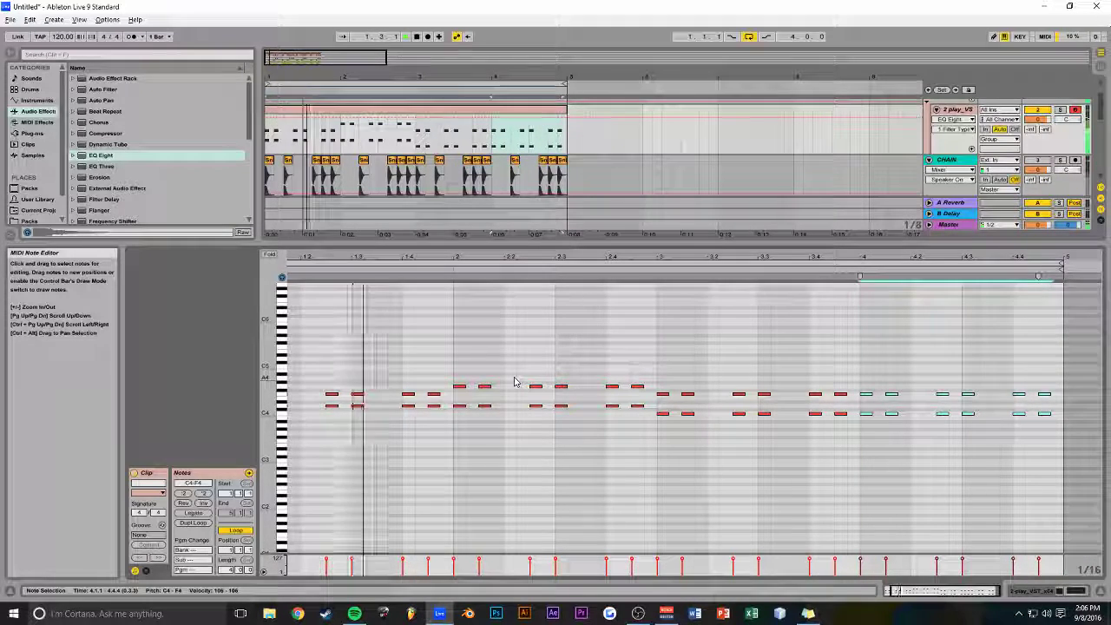
Raise the upper notes of bar 2 to A#4 and the C4 notes of bars 3 and 4 an octave to C5
{"action": "left_click_drag", "start_coordinate": [454, 381], "coordinate": [647, 394]}
{"action": "key", "text": "Up"}
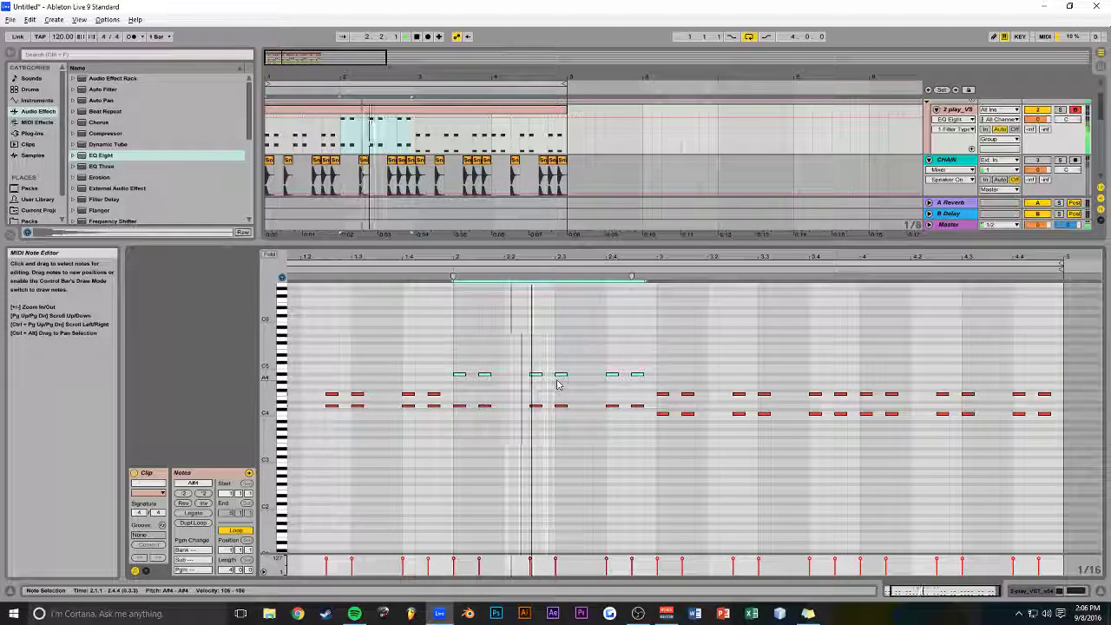
{"action": "left_click_drag", "start_coordinate": [658, 389], "coordinate": [907, 402]}
{"action": "left_click_drag", "start_coordinate": [1087, 420], "coordinate": [649, 411]}
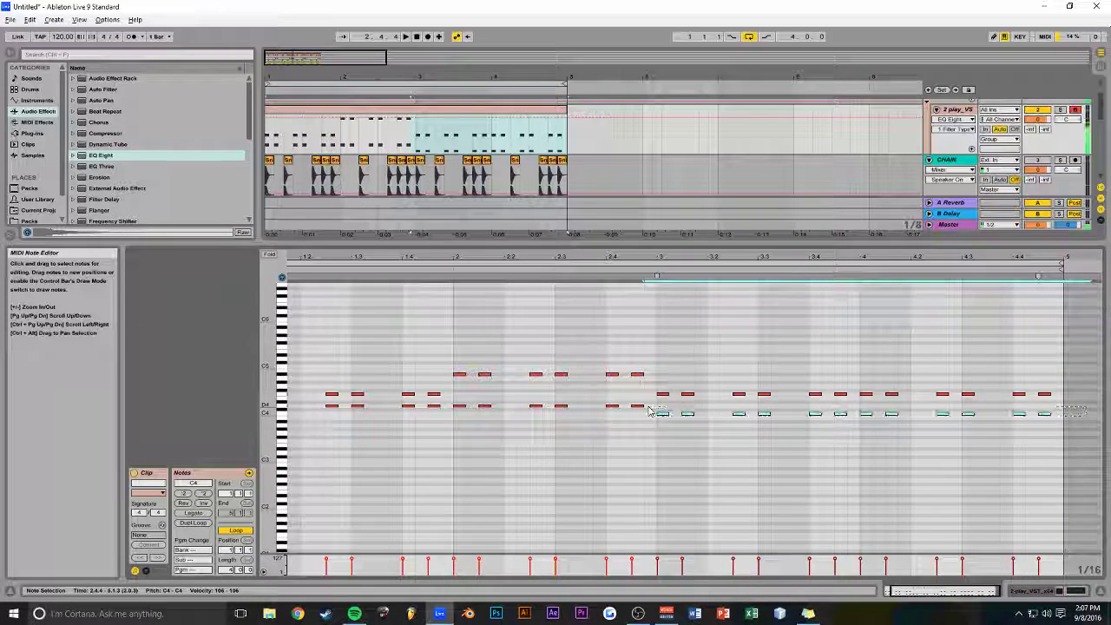
{"action": "key", "text": "shift+Up"}
{"action": "key", "text": "space"}
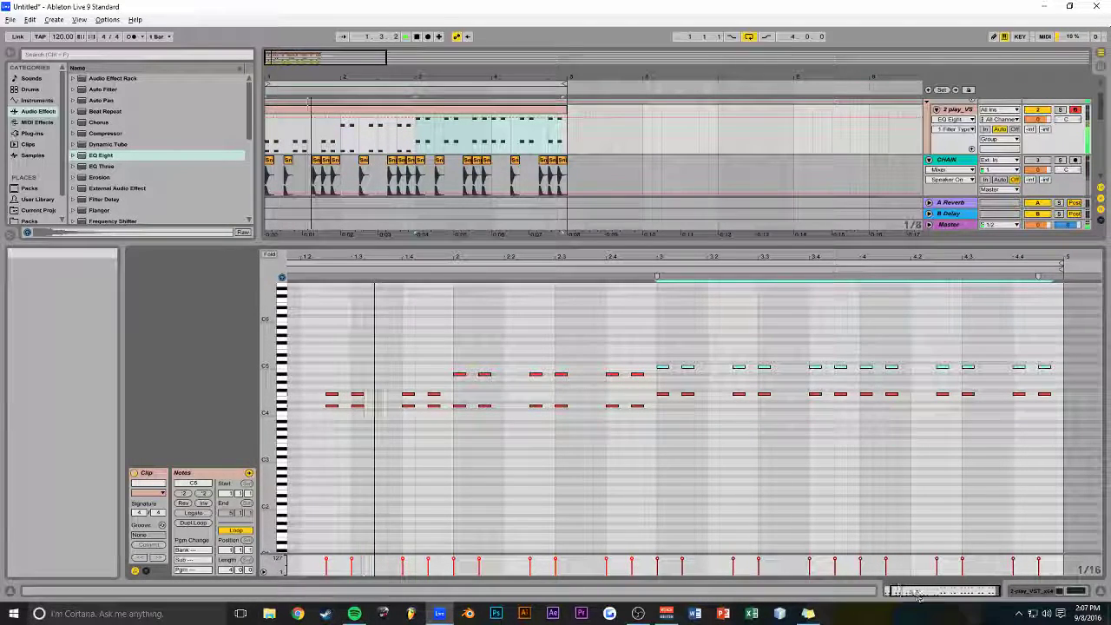
Rename the play plug-in track as Trumpet and insert a new MIDI track below it in the group
{"action": "left_click_drag", "start_coordinate": [905, 589], "coordinate": [899, 573]}
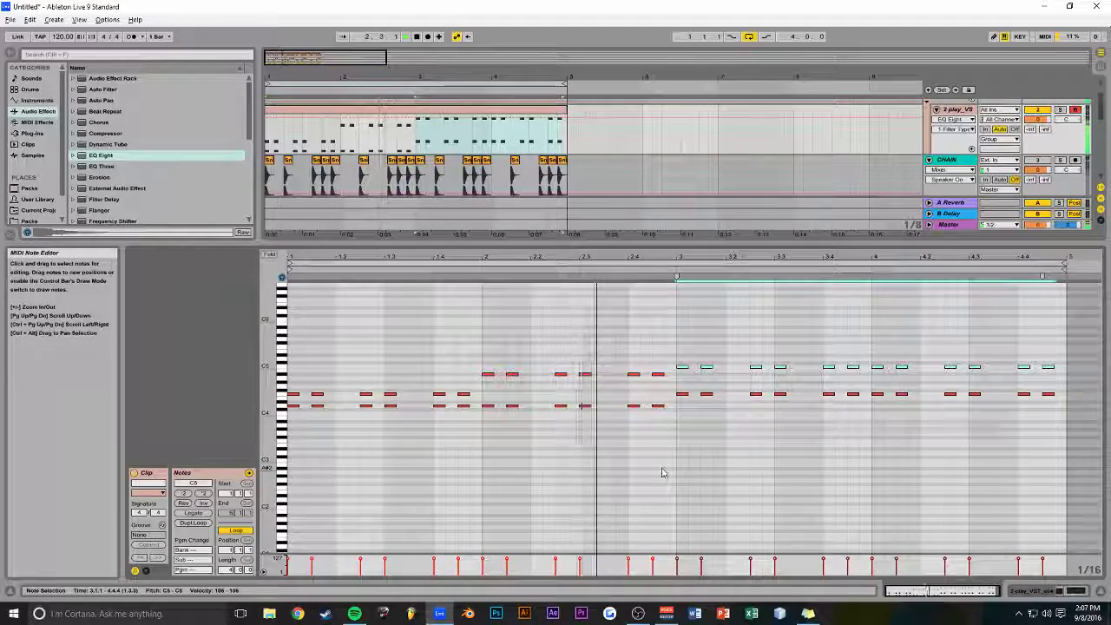
{"action": "left_click_drag", "start_coordinate": [564, 249], "coordinate": [565, 469]}
{"action": "left_click_drag", "start_coordinate": [444, 77], "coordinate": [451, 39]}
{"action": "scroll", "coordinate": [775, 170], "scroll_direction": "up", "scroll_amount": 2}
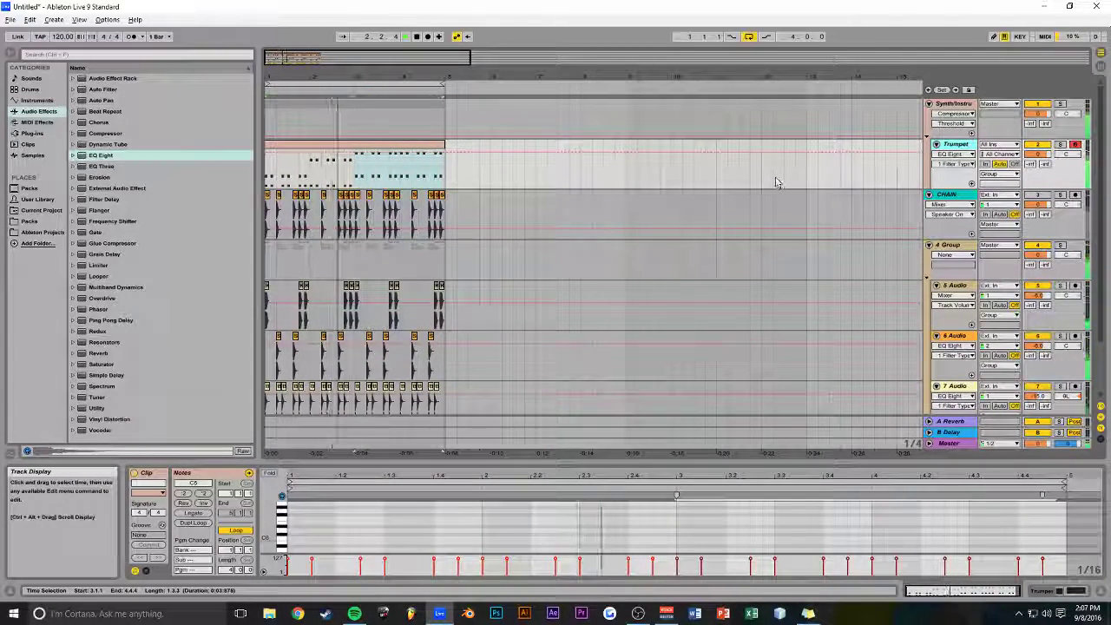
{"action": "key", "text": "ctrl+shift+t"}
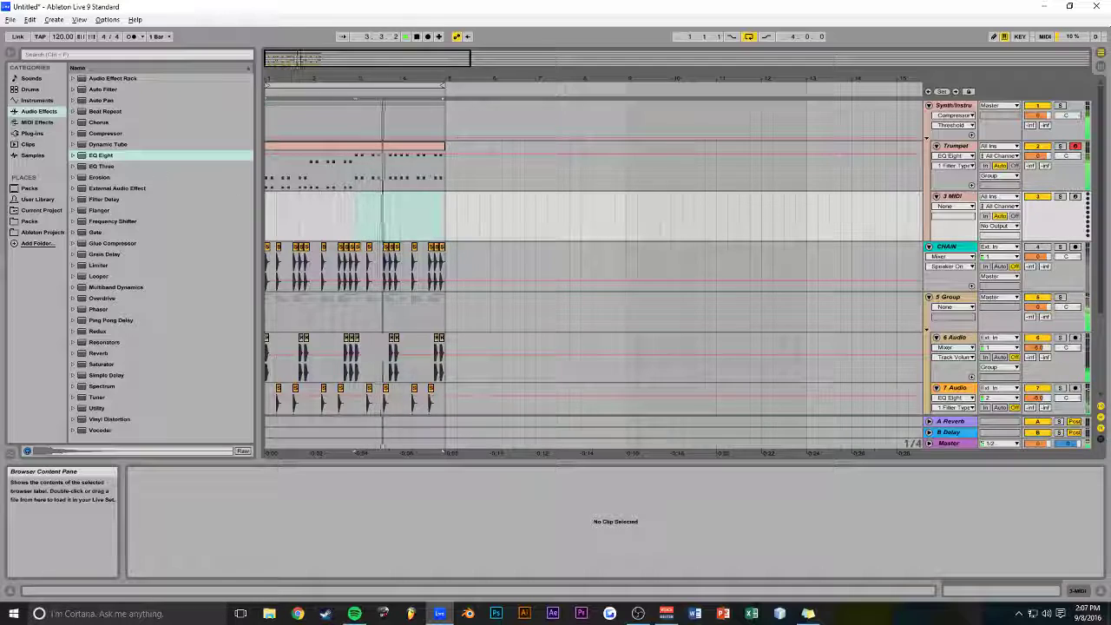
Copy the Trumpet clip to the new MIDI track and load the Sylenth1 plug-in on that track
{"action": "left_click", "coordinate": [30, 134]}
{"action": "left_click_drag", "start_coordinate": [300, 146], "coordinate": [304, 206]}
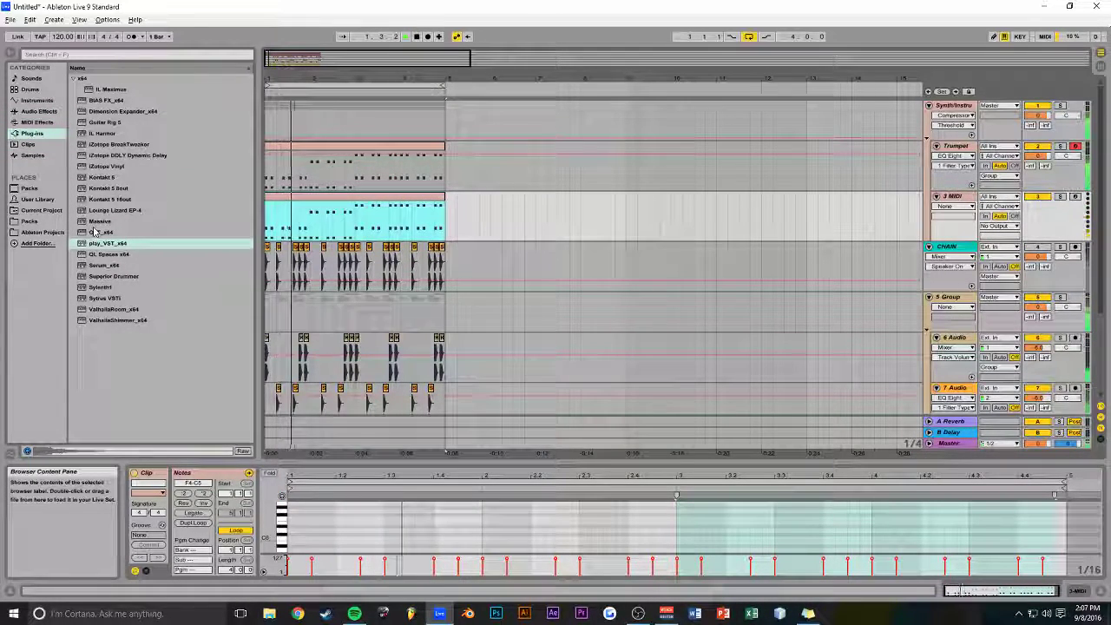
{"action": "left_click_drag", "start_coordinate": [100, 288], "coordinate": [449, 318]}
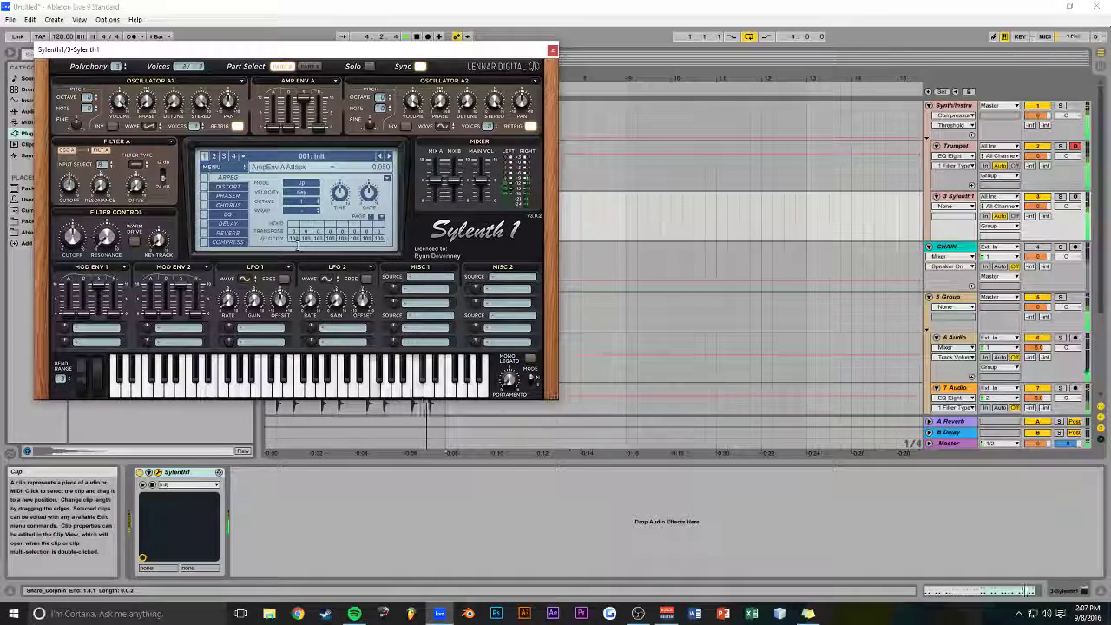
Lower the Trumpet track to -4 dB and the Sylenth1 track's volume, and set up multi-voice saw waves in Sylenth1's oscillators A1 and A2
{"action": "left_click", "coordinate": [1039, 157]}
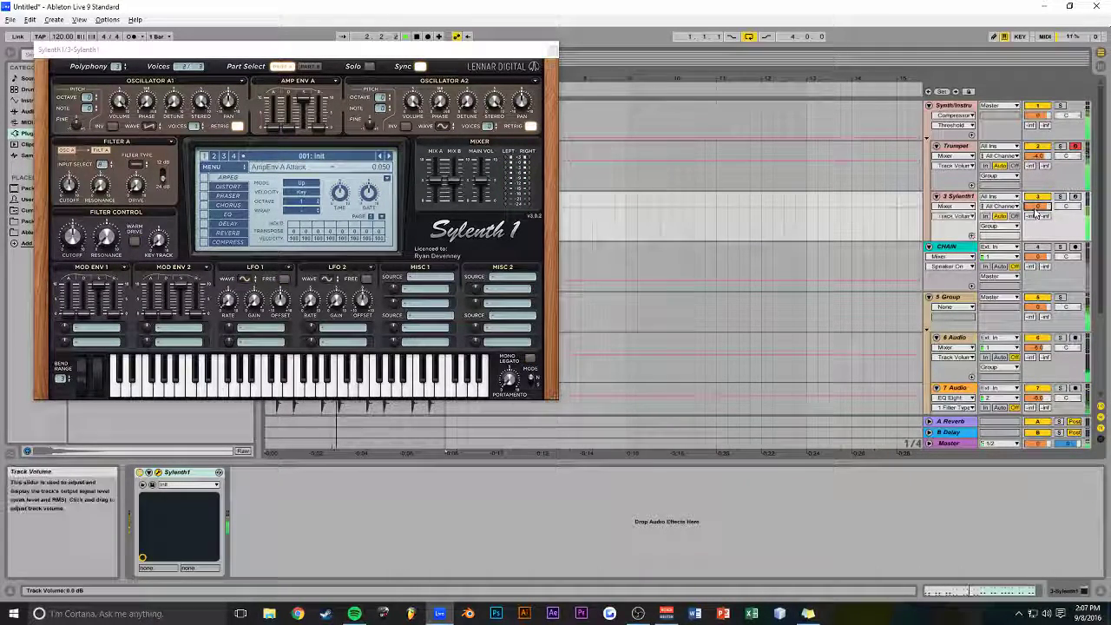
{"action": "left_click_drag", "start_coordinate": [282, 48], "coordinate": [391, 59]}
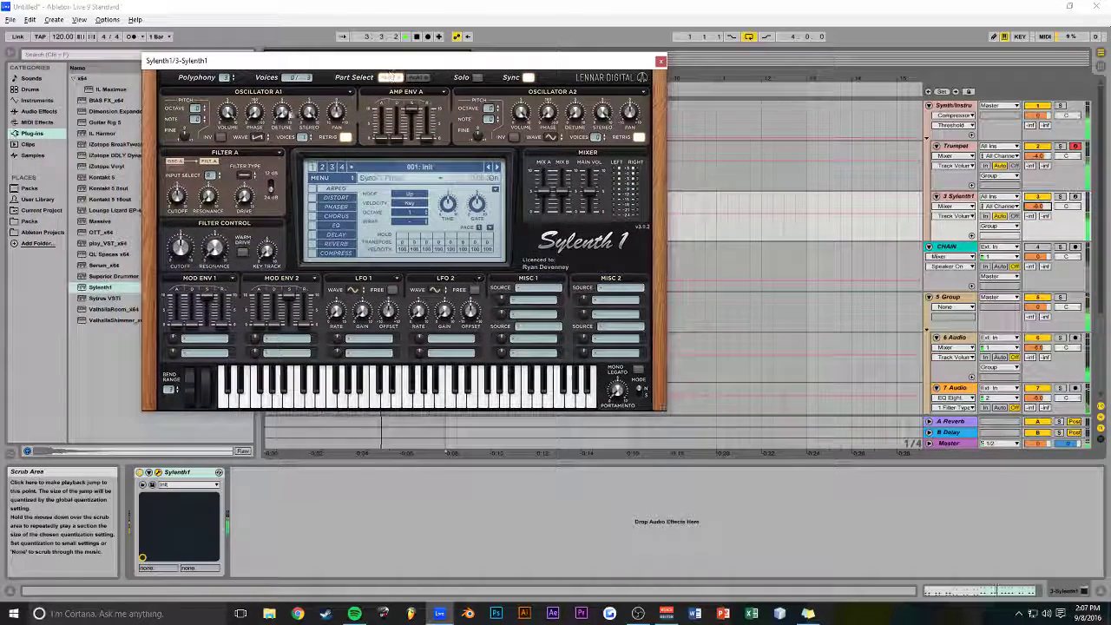
{"action": "left_click", "coordinate": [304, 137]}
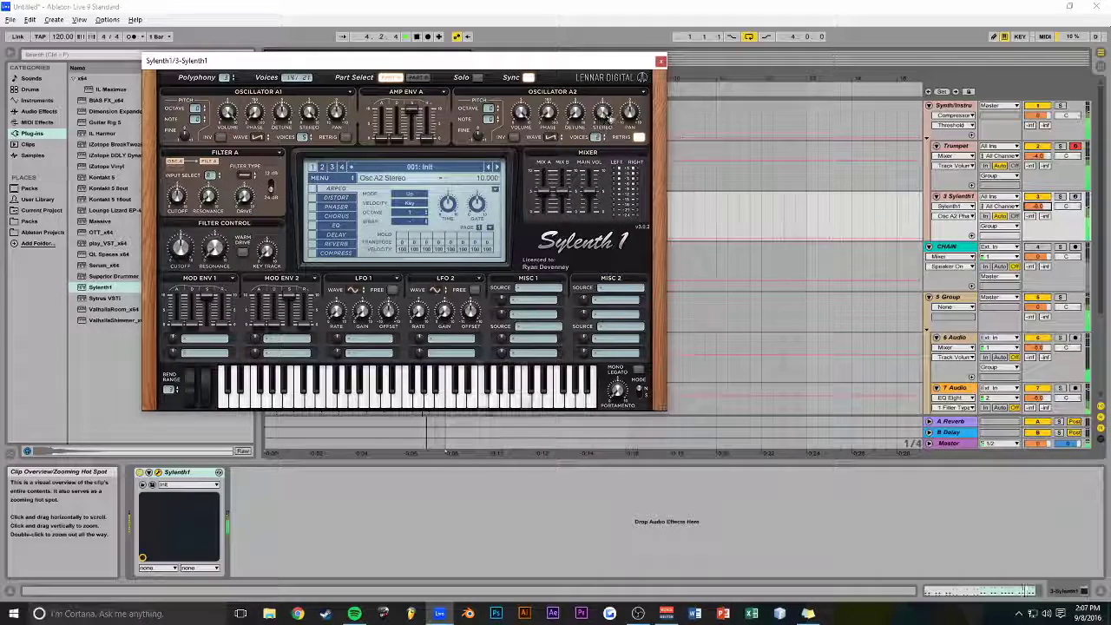
{"action": "left_click", "coordinate": [661, 65]}
Set the volume of the 8 Audio track in the drum group to -17 dB
{"action": "left_click_drag", "start_coordinate": [359, 64], "coordinate": [315, 88]}
{"action": "scroll", "coordinate": [731, 310], "scroll_direction": "down", "scroll_amount": 3}
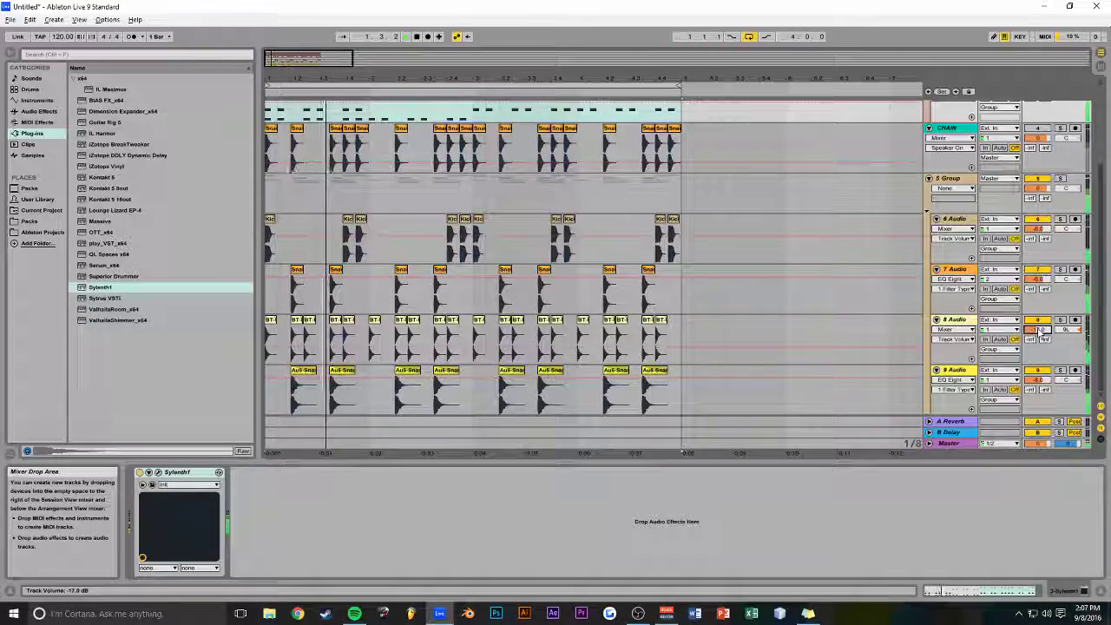
{"action": "scroll", "coordinate": [756, 204], "scroll_direction": "up", "scroll_amount": 3}
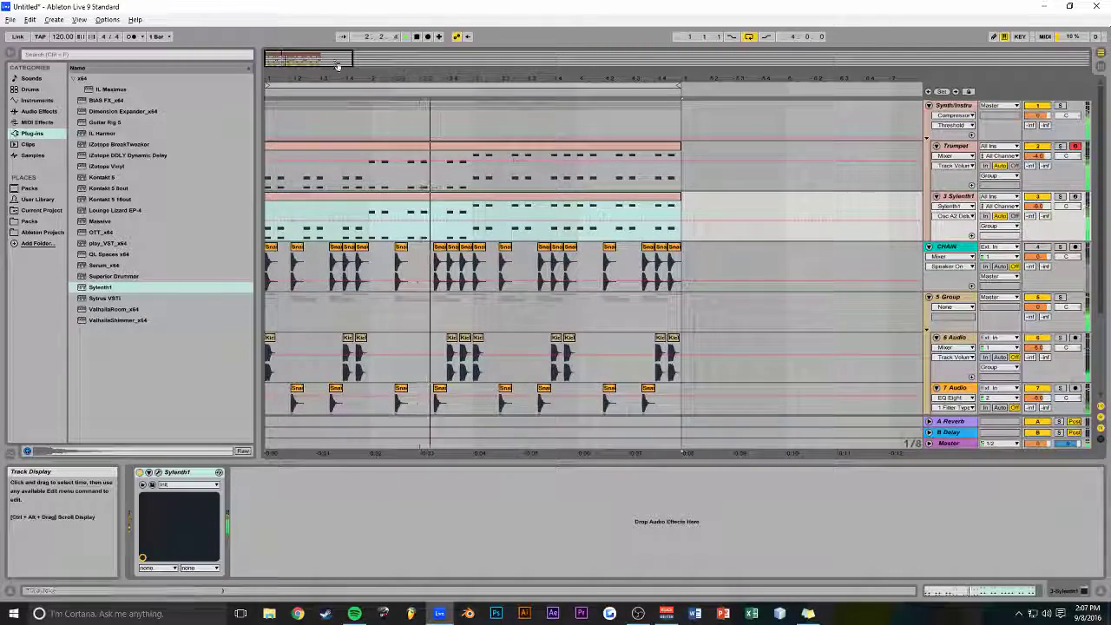
Set the envelope release of the Trumpet track's Play instrument to 73.28 ms and close its plug-in window
{"action": "left_click_drag", "start_coordinate": [345, 70], "coordinate": [345, 65]}
{"action": "left_click", "coordinate": [955, 147]}
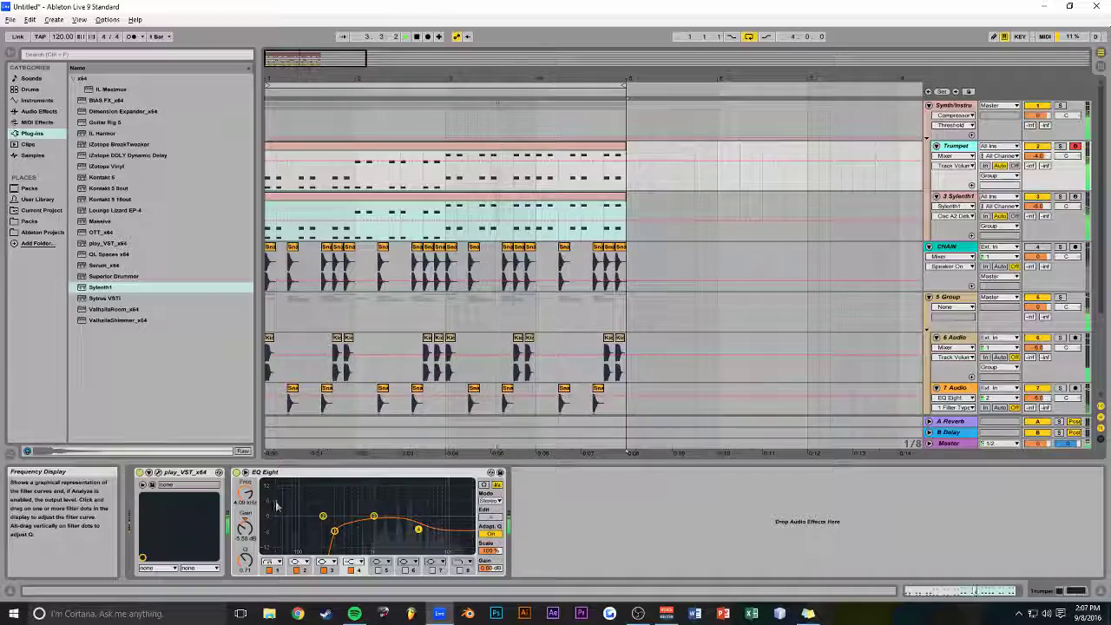
{"action": "left_click", "coordinate": [144, 484]}
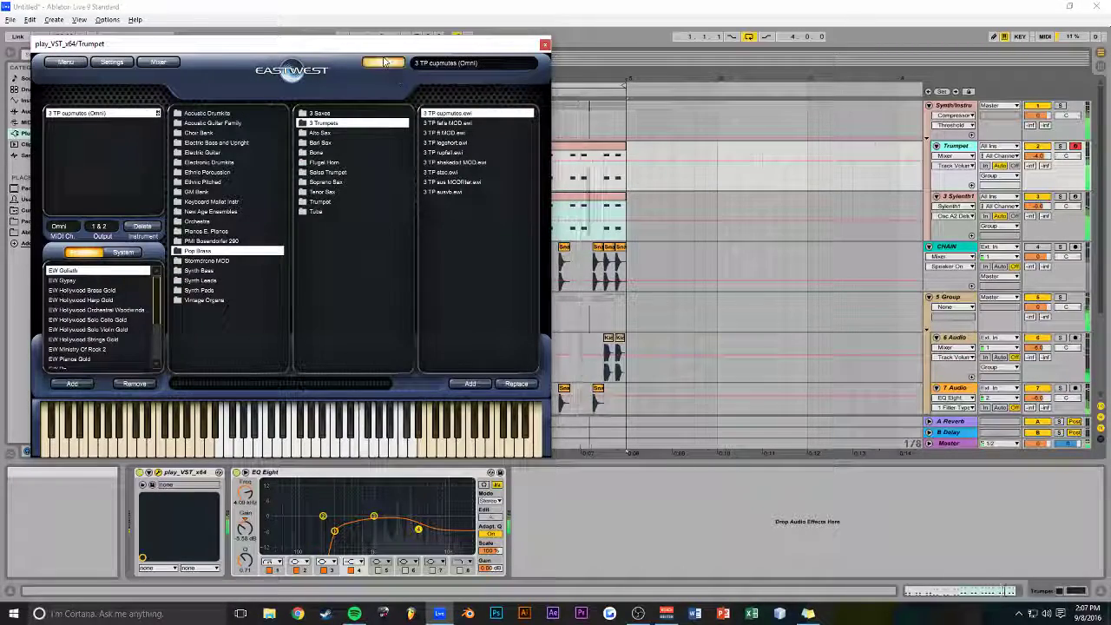
{"action": "left_click", "coordinate": [385, 62]}
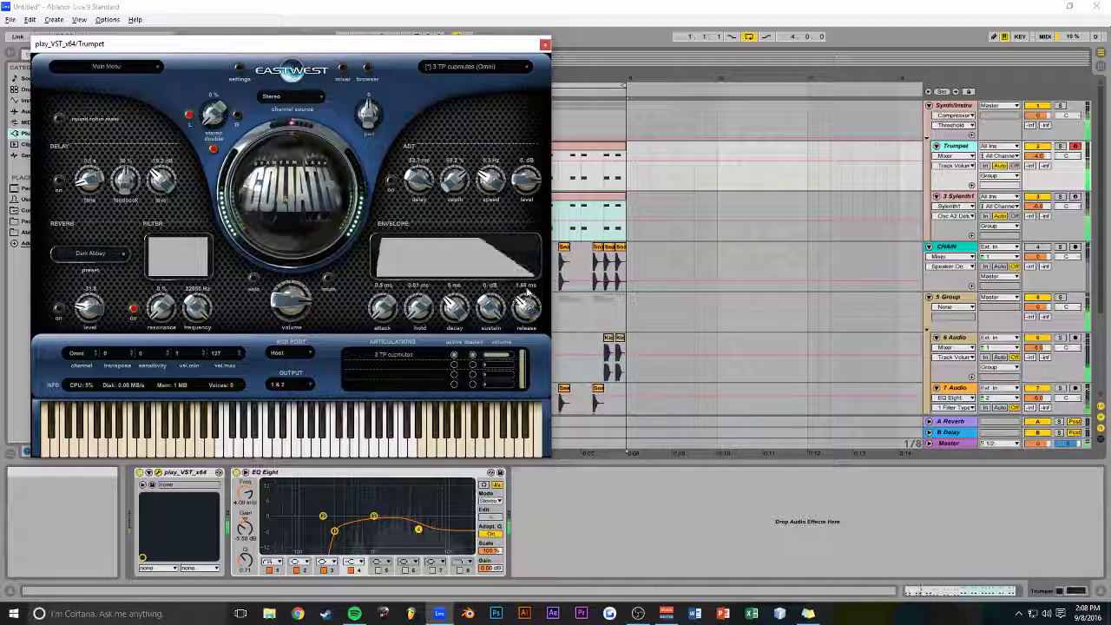
{"action": "left_click_drag", "start_coordinate": [526, 282], "coordinate": [526, 276]}
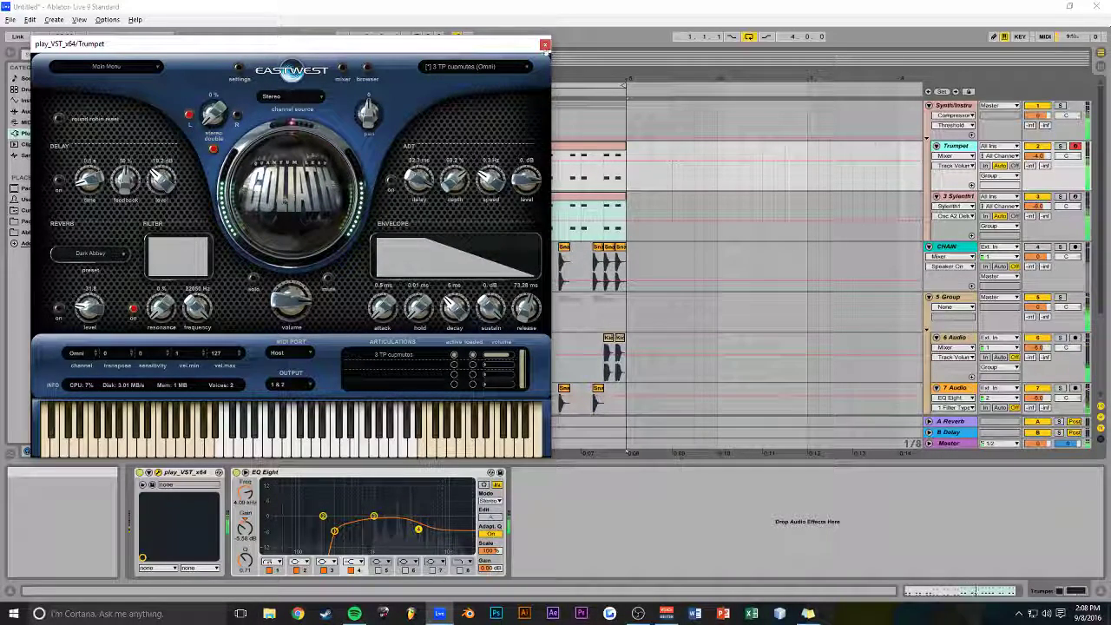
{"action": "left_click", "coordinate": [545, 45]}
Insert a MIDI track below the Sylenth1 track, copy the Sylenth1 clip onto it and load Serum_x64 there
{"action": "left_click_drag", "start_coordinate": [337, 59], "coordinate": [312, 60]}
{"action": "scroll", "coordinate": [378, 166], "scroll_direction": "down", "scroll_amount": 2}
{"action": "scroll", "coordinate": [378, 167], "scroll_direction": "up", "scroll_amount": 2}
{"action": "left_click", "coordinate": [800, 198]}
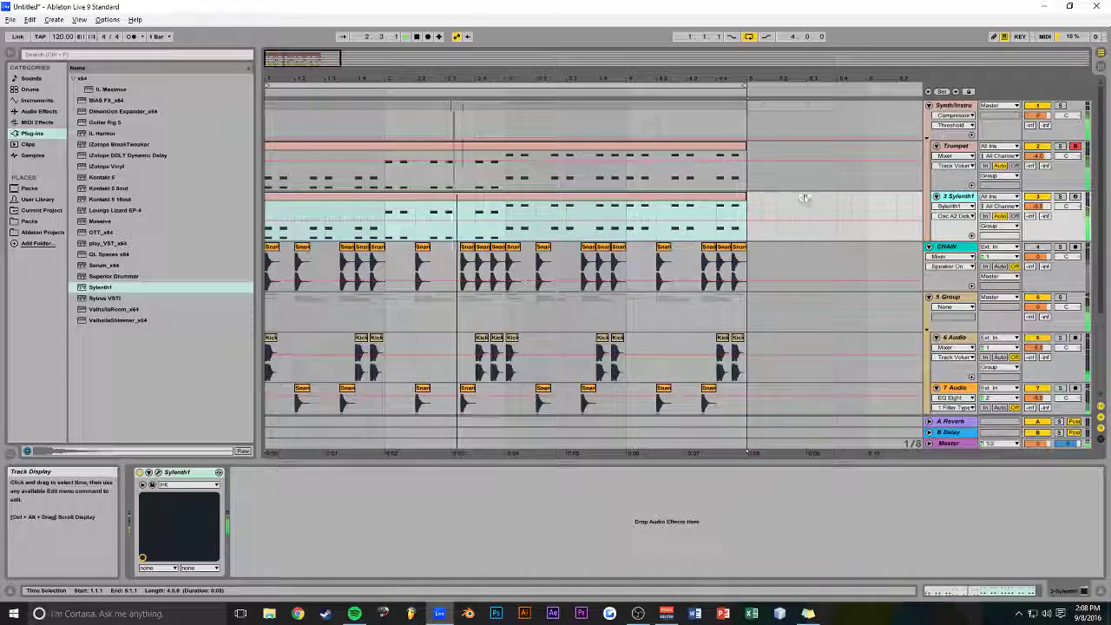
{"action": "key", "text": "ctrl+shift+t"}
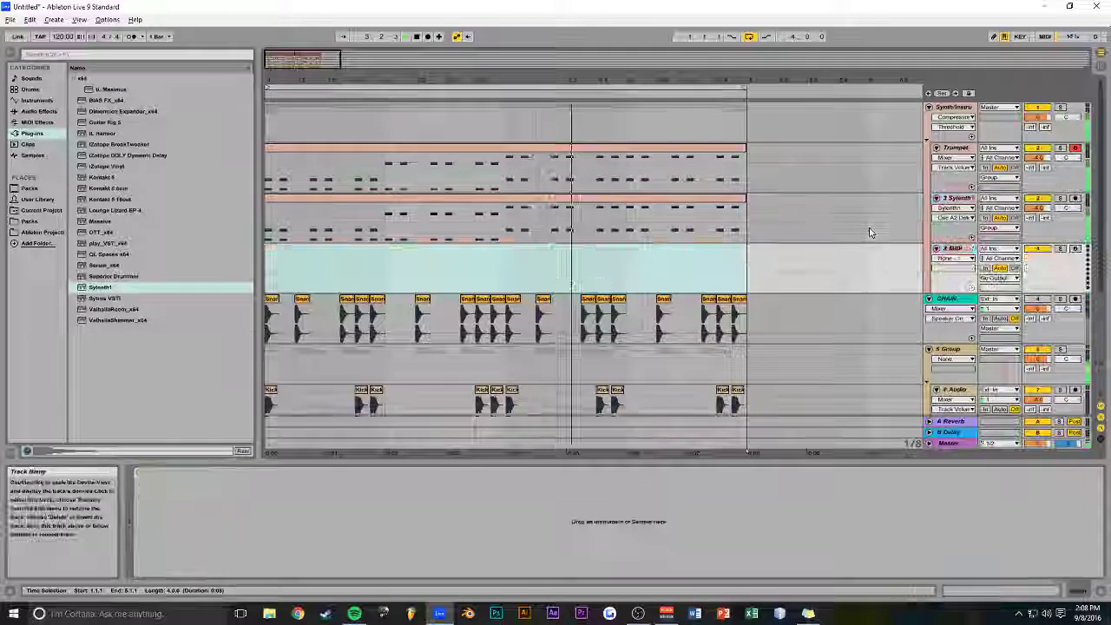
{"action": "left_click", "coordinate": [306, 204]}
{"action": "left_click_drag", "start_coordinate": [291, 200], "coordinate": [286, 250]}
{"action": "left_click_drag", "start_coordinate": [103, 265], "coordinate": [305, 261]}
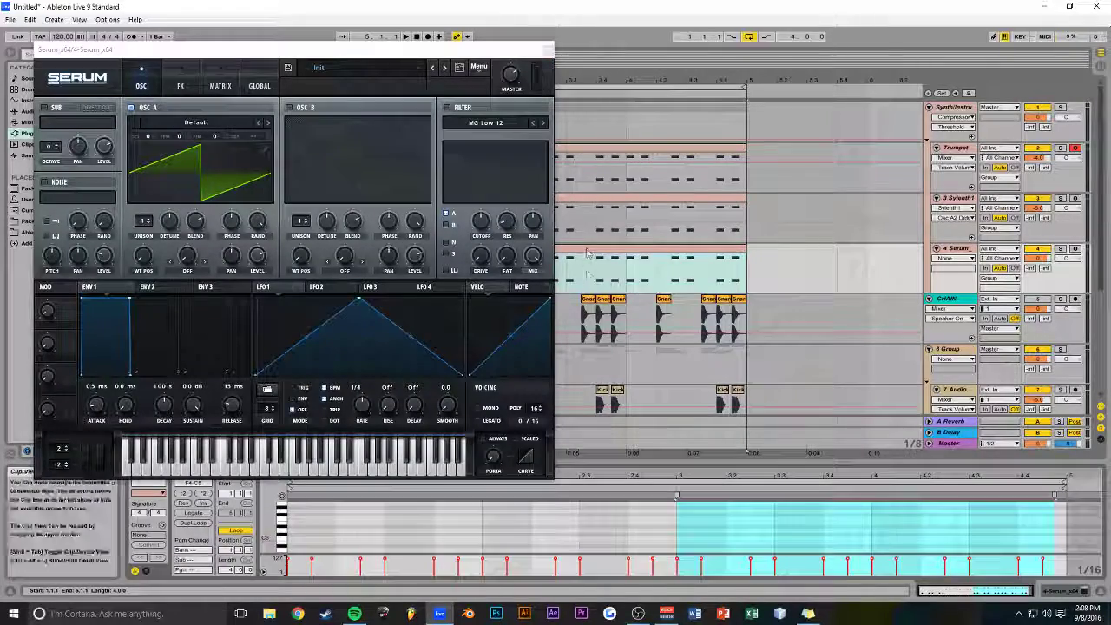
{"action": "left_click", "coordinate": [548, 50]}
Rework the first three beats of the Serum clip into two held D4-F4 pairs under the melody A4, A#4, C5, A4
{"action": "left_click_drag", "start_coordinate": [523, 466], "coordinate": [523, 221]}
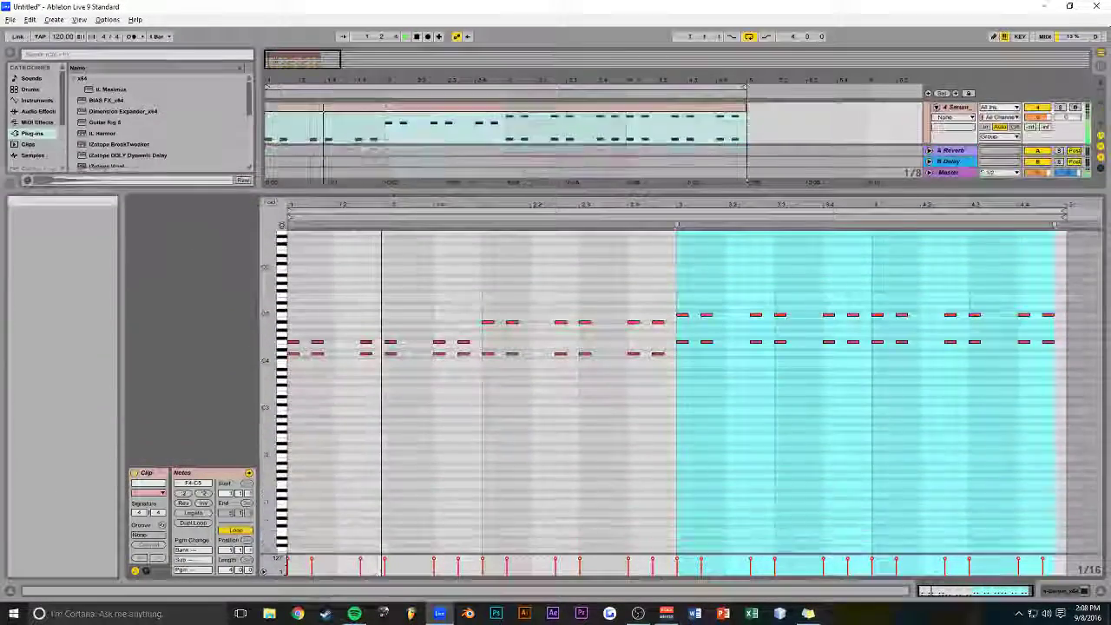
{"action": "left_click_drag", "start_coordinate": [406, 350], "coordinate": [353, 413]}
{"action": "left_click_drag", "start_coordinate": [348, 361], "coordinate": [304, 432]}
{"action": "key", "text": "Delete"}
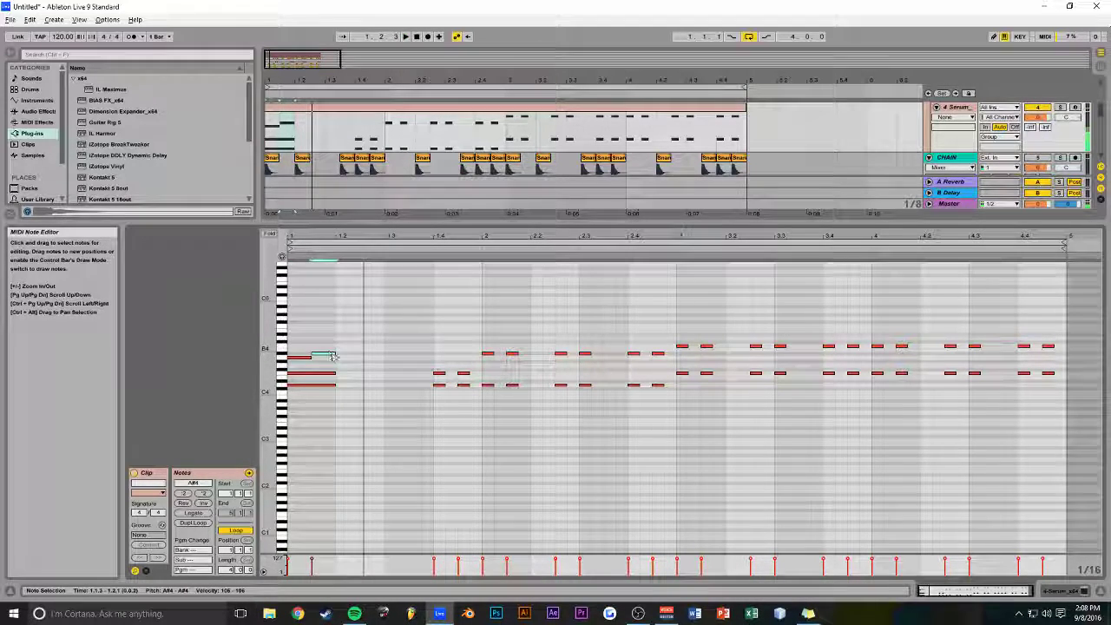
{"action": "left_click_drag", "start_coordinate": [335, 357], "coordinate": [404, 365]}
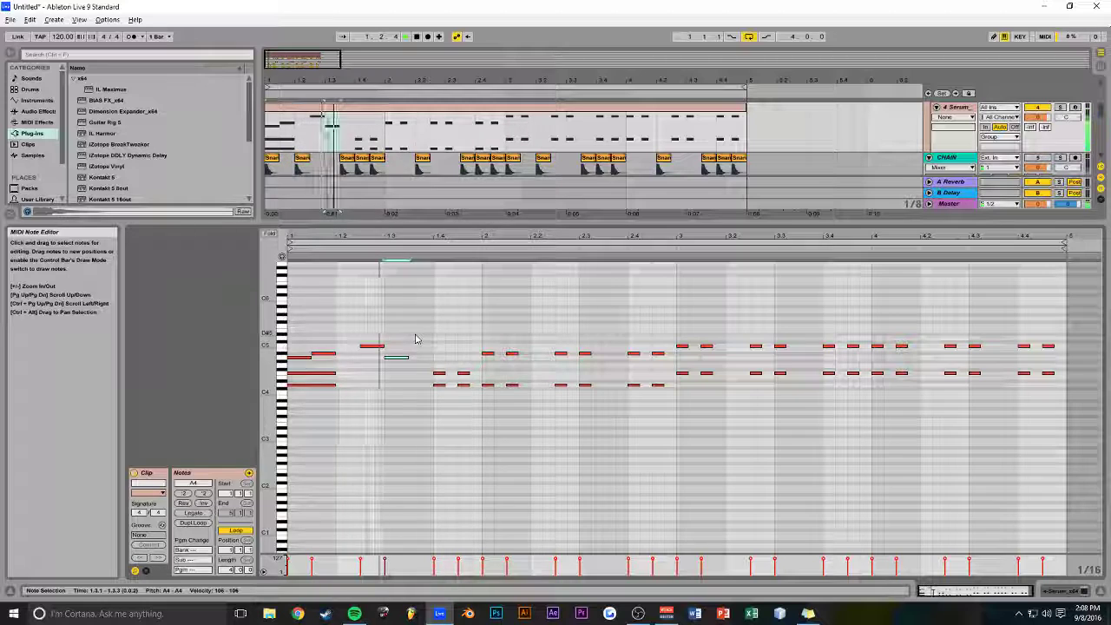
{"action": "left_click_drag", "start_coordinate": [328, 366], "coordinate": [382, 379]}
{"action": "key", "text": "space"}
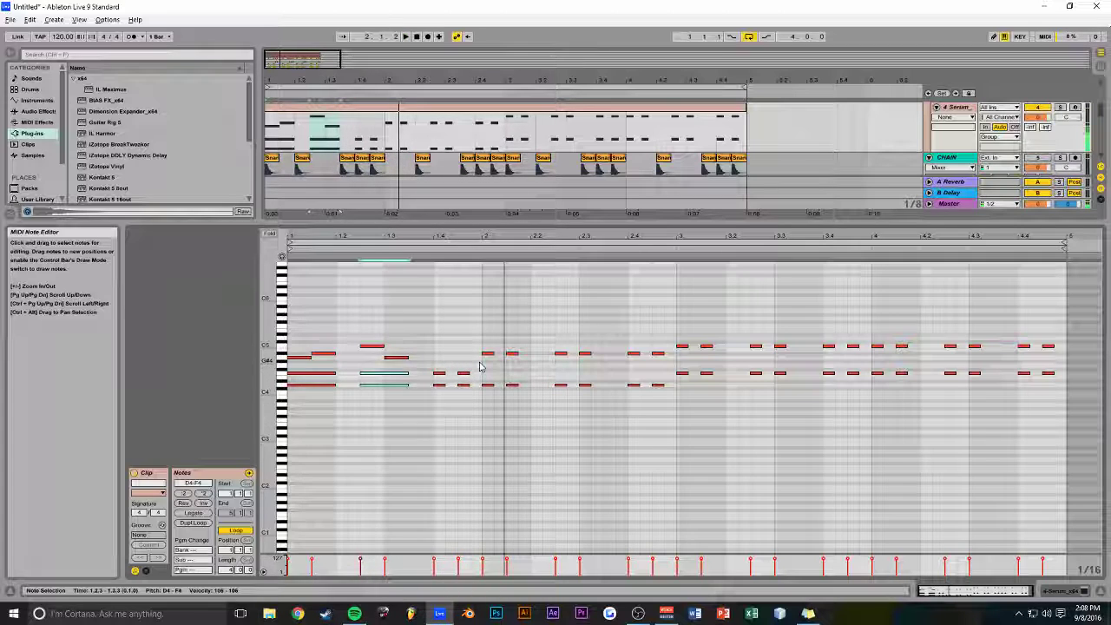
Change the upper notes on beat 4 of bar 1 to A4 and G4, and add a C5 at 2.2.1
{"action": "left_click_drag", "start_coordinate": [428, 366], "coordinate": [464, 365]}
{"action": "left_click", "coordinate": [439, 382]}
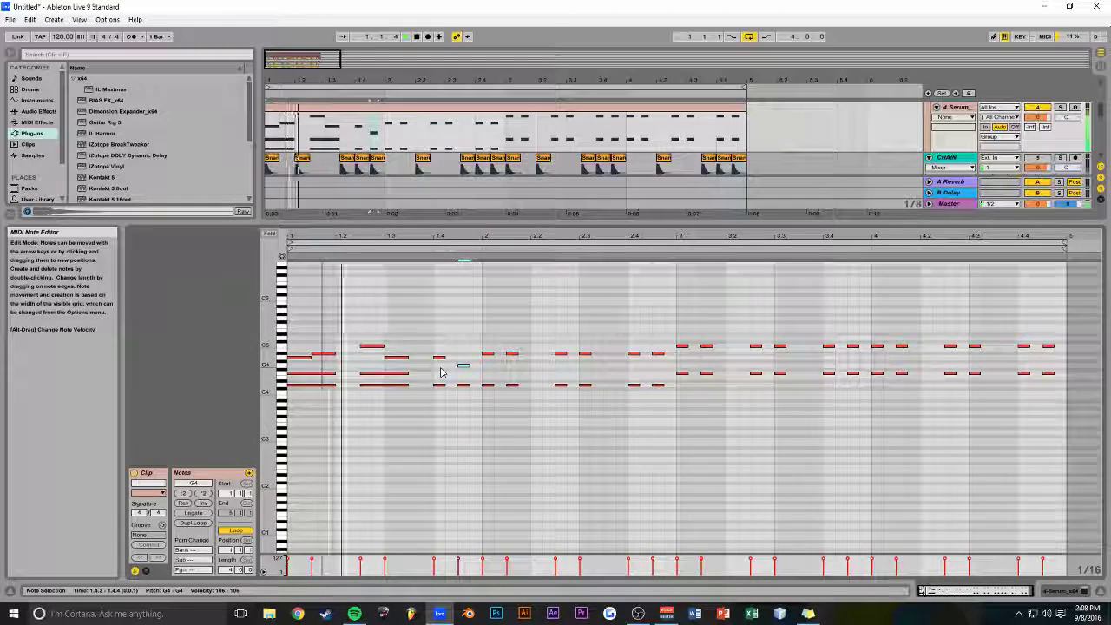
{"action": "key", "text": "space"}
{"action": "left_click_drag", "start_coordinate": [505, 403], "coordinate": [505, 401]}
{"action": "left_click", "coordinate": [528, 350]}
{"action": "double_click", "coordinate": [536, 349]}
{"action": "key", "text": "space"}
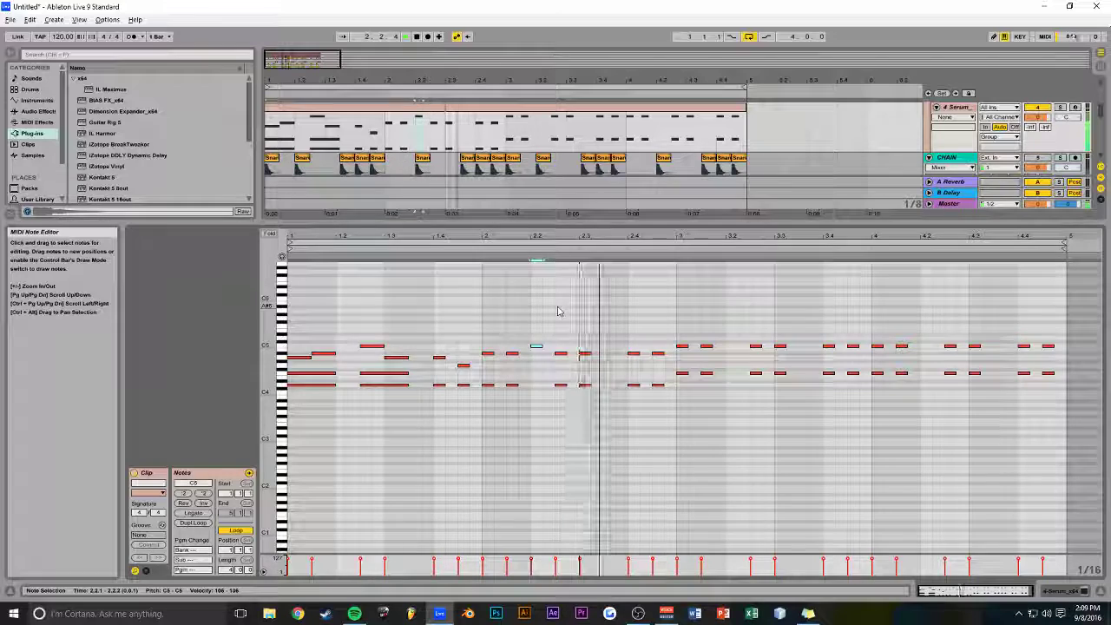
Lengthen the D4 and A#4 notes at 2.3 to a full beat and add an equally long F4 between them
{"action": "left_click_drag", "start_coordinate": [619, 330], "coordinate": [620, 385]}
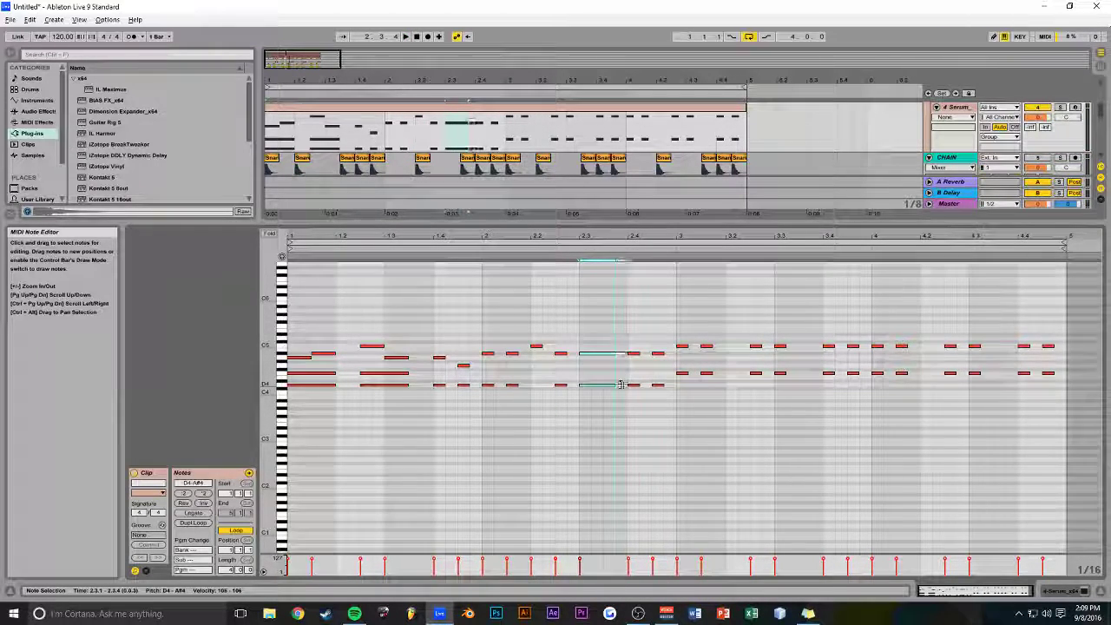
{"action": "left_click", "coordinate": [593, 385]}
{"action": "left_click_drag", "start_coordinate": [593, 387], "coordinate": [594, 375]}
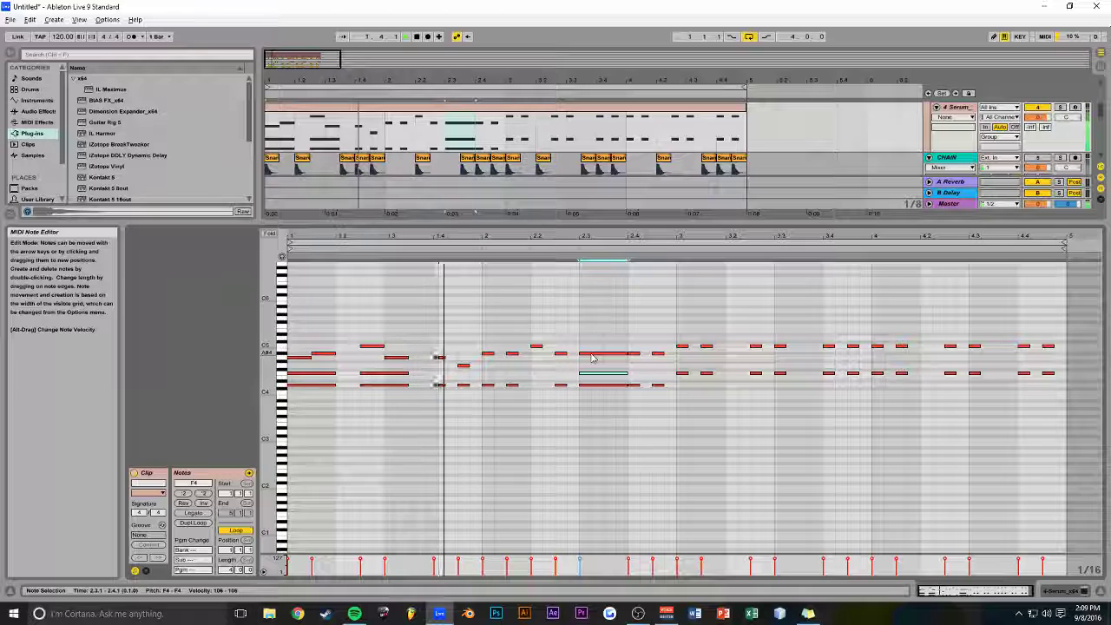
{"action": "key", "text": "space"}
Add middle notes to the short bar 2 chords: F4 at 2.1.1, E4 at 2.1.3 and G4 at 2.2.3
{"action": "left_click_drag", "start_coordinate": [464, 365], "coordinate": [488, 372]}
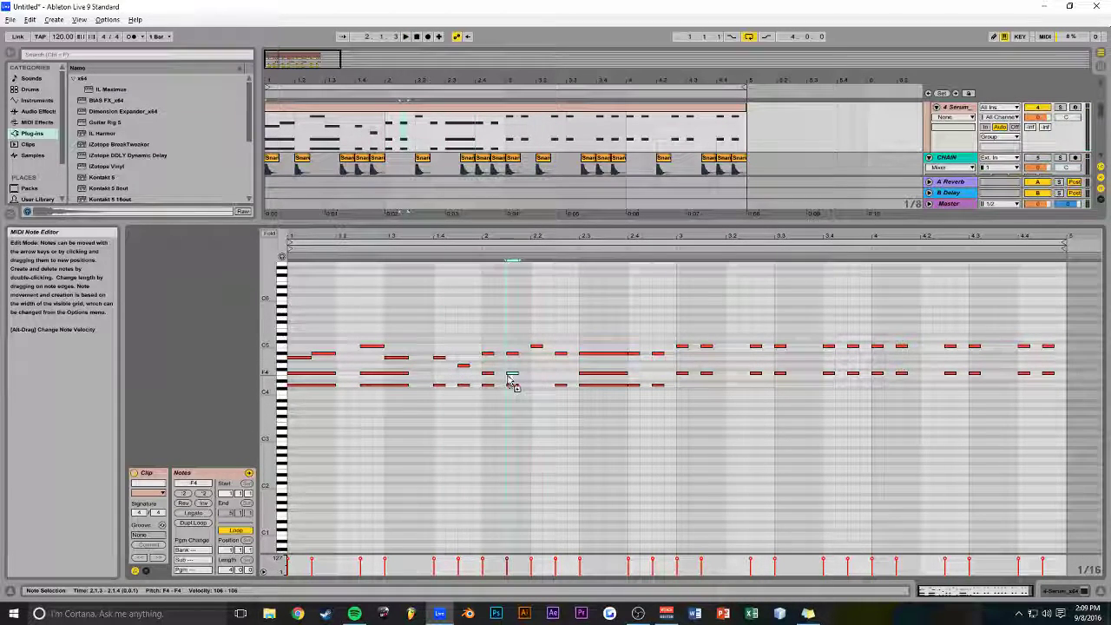
{"action": "key", "text": "space"}
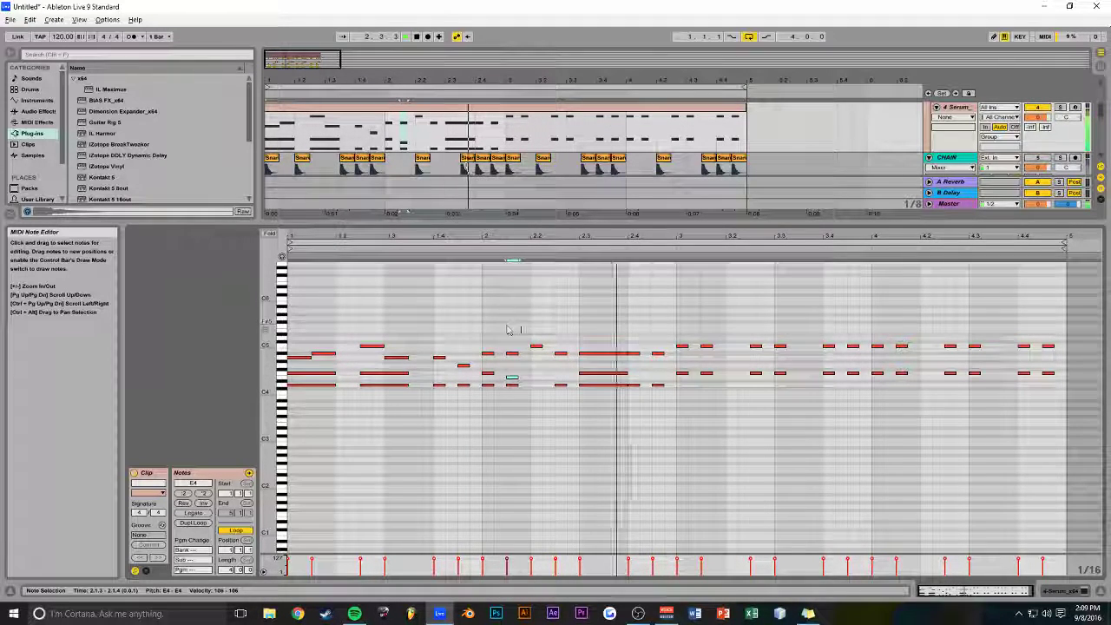
{"action": "key", "text": "space"}
{"action": "left_click_drag", "start_coordinate": [512, 377], "coordinate": [564, 375]}
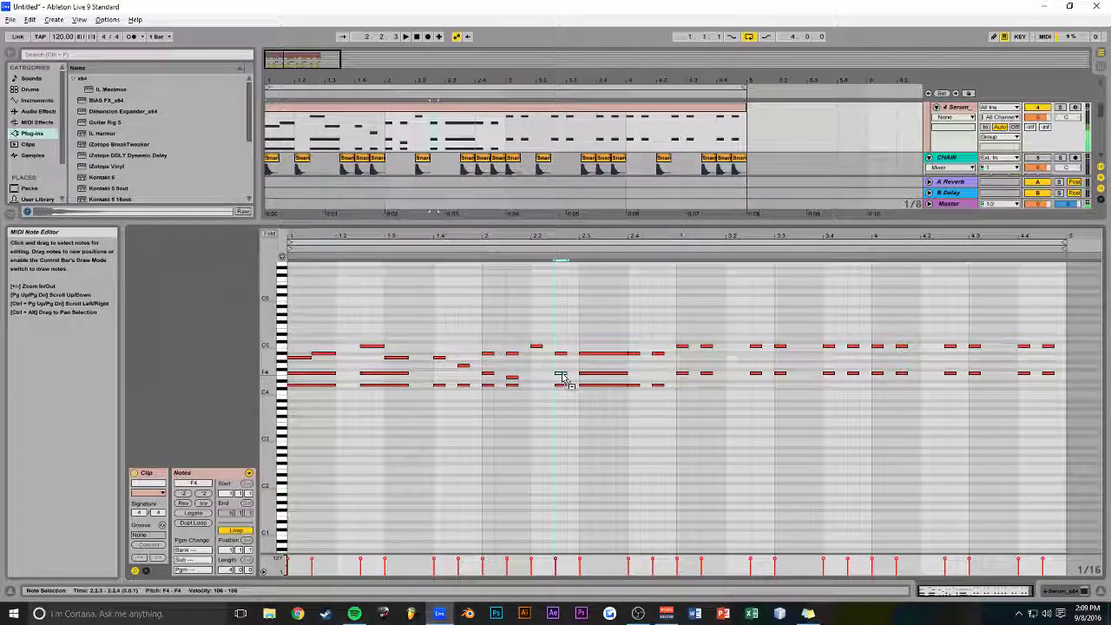
{"action": "key", "text": "space"}
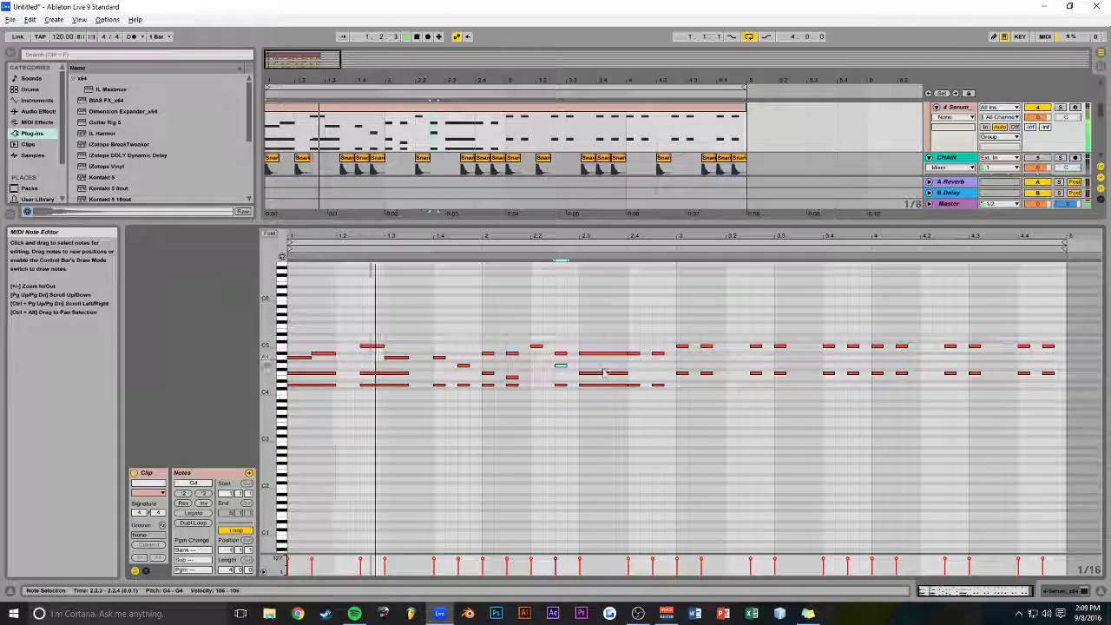
Lengthen the chord notes on beat 4 of bar 2 and add a G4 to the first chord and an F4 to the second
{"action": "left_click_drag", "start_coordinate": [666, 342], "coordinate": [646, 387]}
{"action": "key", "text": "space"}
{"action": "left_click", "coordinate": [627, 375]}
{"action": "left_click", "coordinate": [639, 387]}
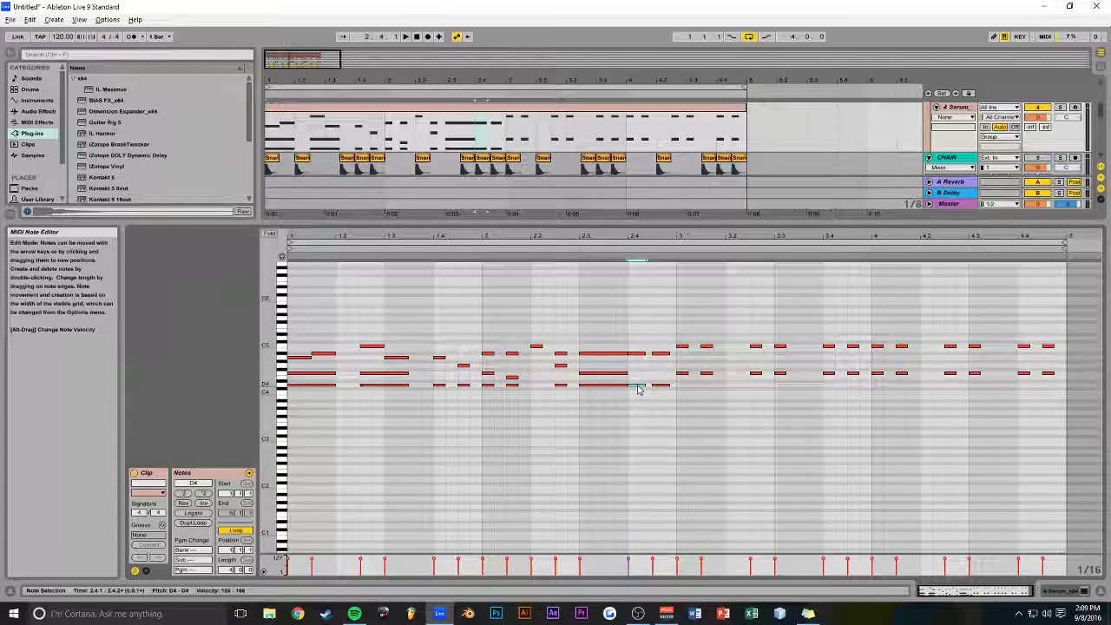
{"action": "key", "text": "space"}
{"action": "left_click", "coordinate": [638, 370]}
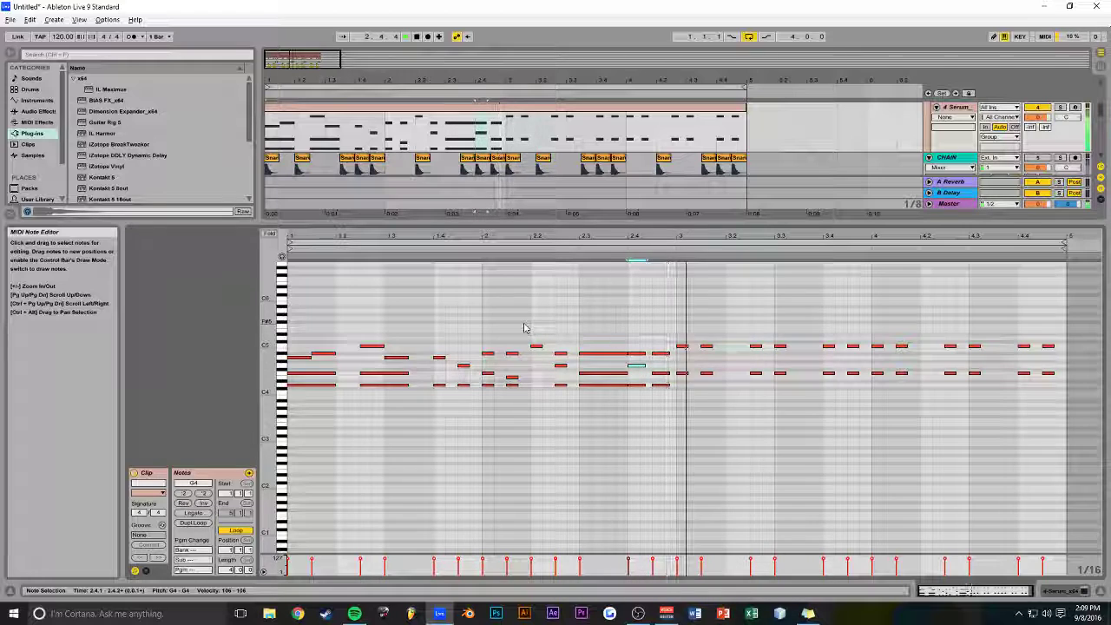
Add G4 and A#4 to the chord at 3.1.1 and duplicate both notes onto the next chord at 3.1.3
{"action": "left_click", "coordinate": [683, 375]}
{"action": "key", "text": "space"}
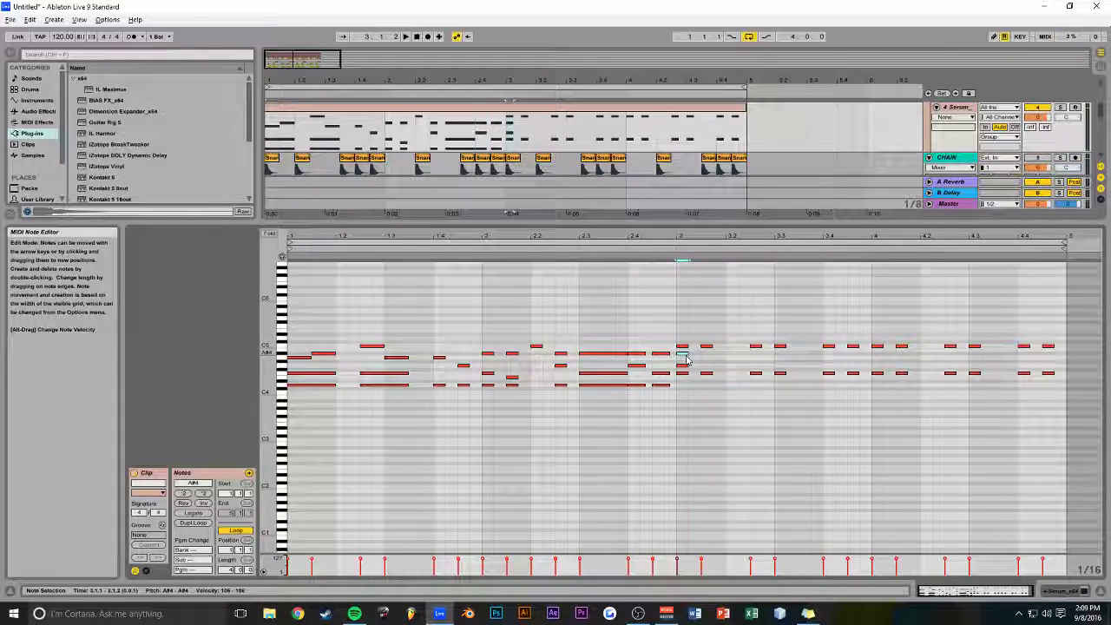
{"action": "key", "text": "space"}
{"action": "left_click", "coordinate": [682, 357]}
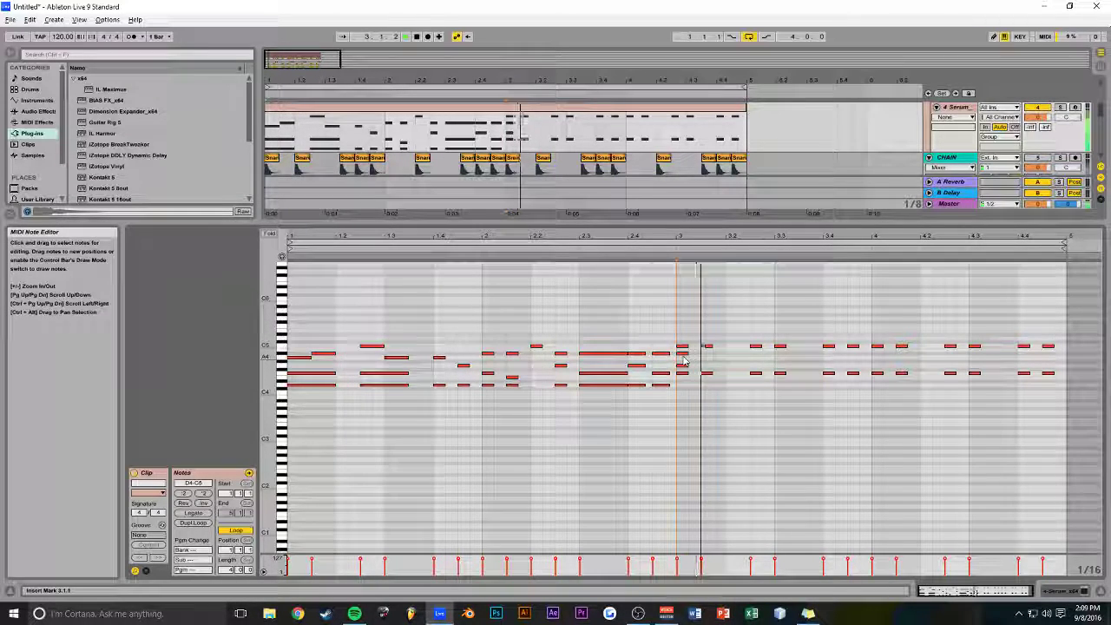
{"action": "key", "text": "space"}
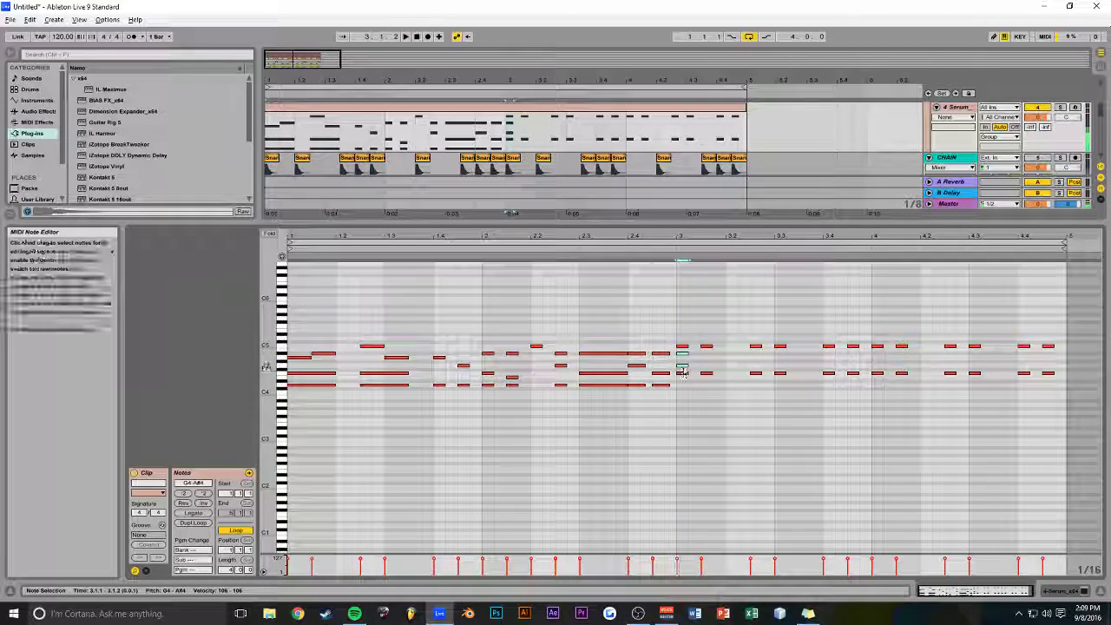
{"action": "left_click", "coordinate": [697, 341]}
{"action": "key", "text": "space"}
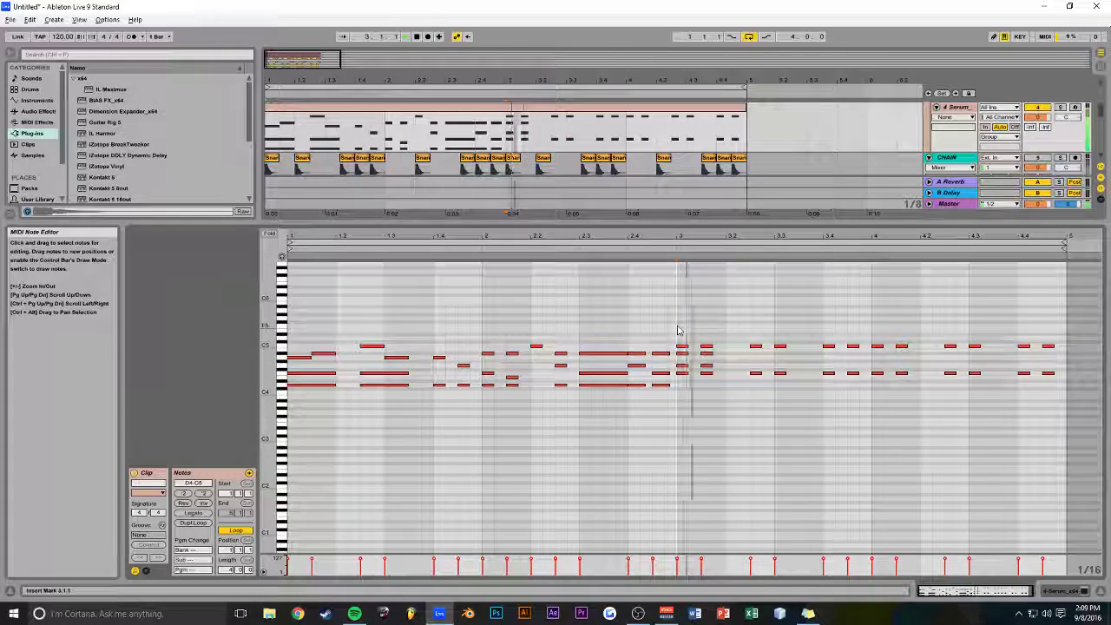
{"action": "key", "text": "space"}
Copy the G4 and A#4 pairs onto all remaining chords in bars 3 and 4, and play the result
{"action": "left_click_drag", "start_coordinate": [1083, 322], "coordinate": [982, 306]}
{"action": "mouse_move", "coordinate": [726, 351]}
{"action": "left_mouse_down"}
{"action": "mouse_move", "coordinate": [705, 356]}
{"action": "mouse_move", "coordinate": [727, 372]}
{"action": "left_mouse_up"}
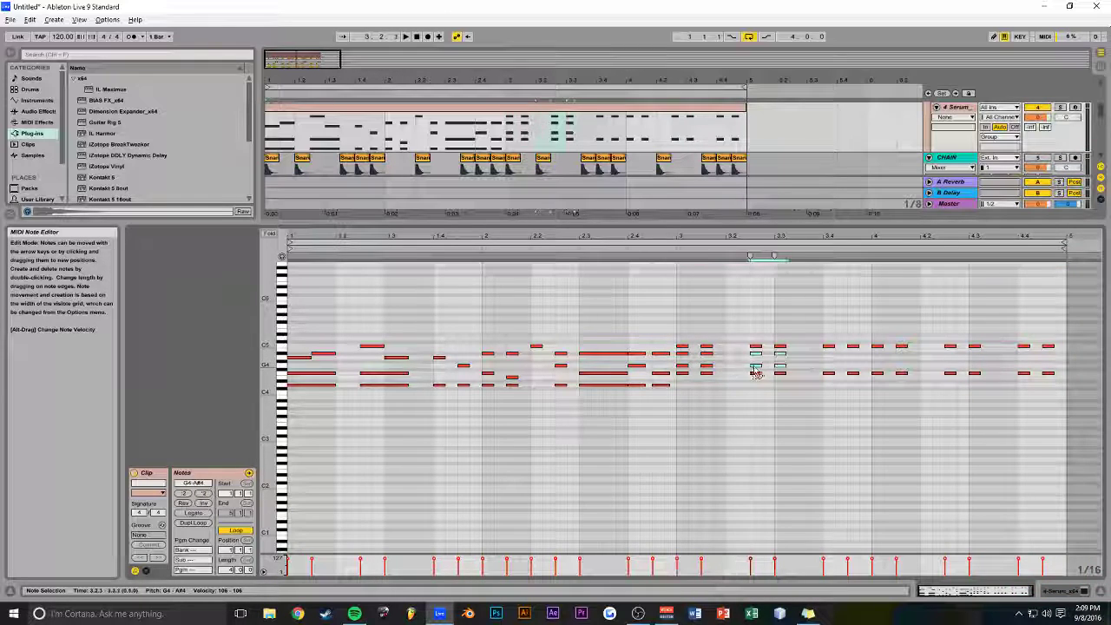
{"action": "left_click_drag", "start_coordinate": [796, 368], "coordinate": [1020, 369]}
{"action": "key", "text": "space"}
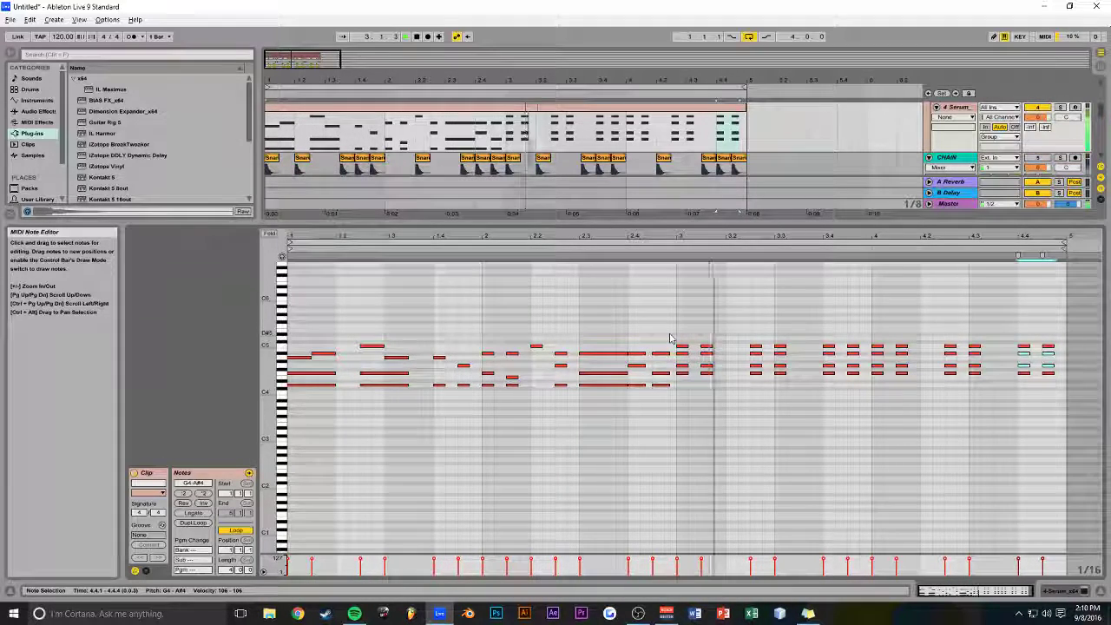
Rename the Serum track as Chords and the Sylenth1 track as Trumpet Backing
{"action": "left_click_drag", "start_coordinate": [839, 224], "coordinate": [835, 464]}
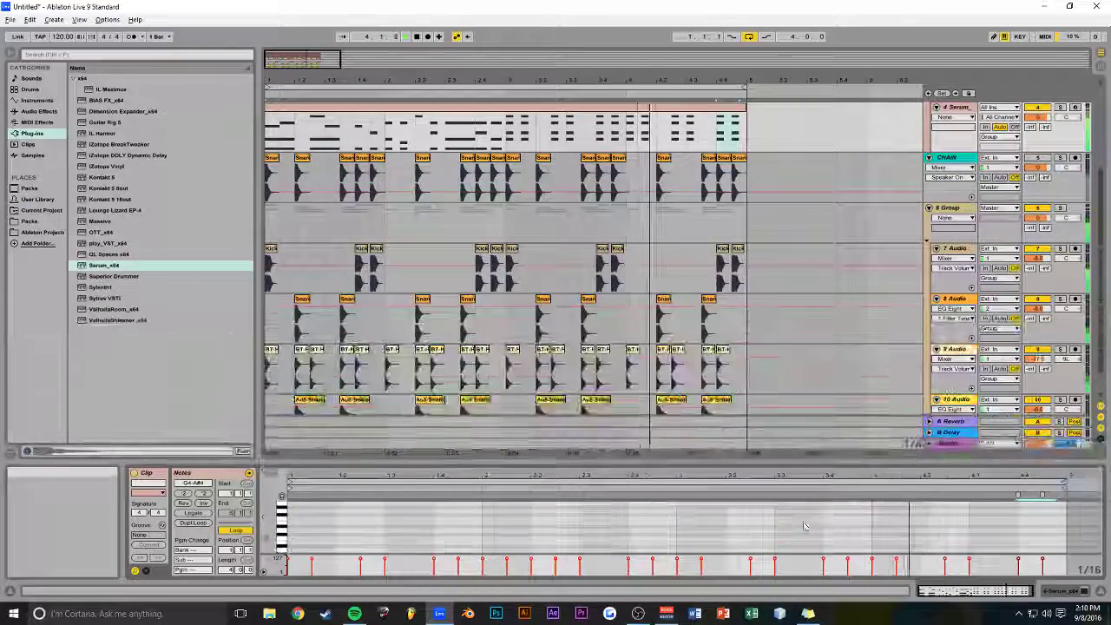
{"action": "scroll", "coordinate": [823, 232], "scroll_direction": "up", "scroll_amount": 3}
{"action": "key", "text": "space"}
{"action": "key", "text": "ctrl+r"}
{"action": "type", "text": "Chrds"}
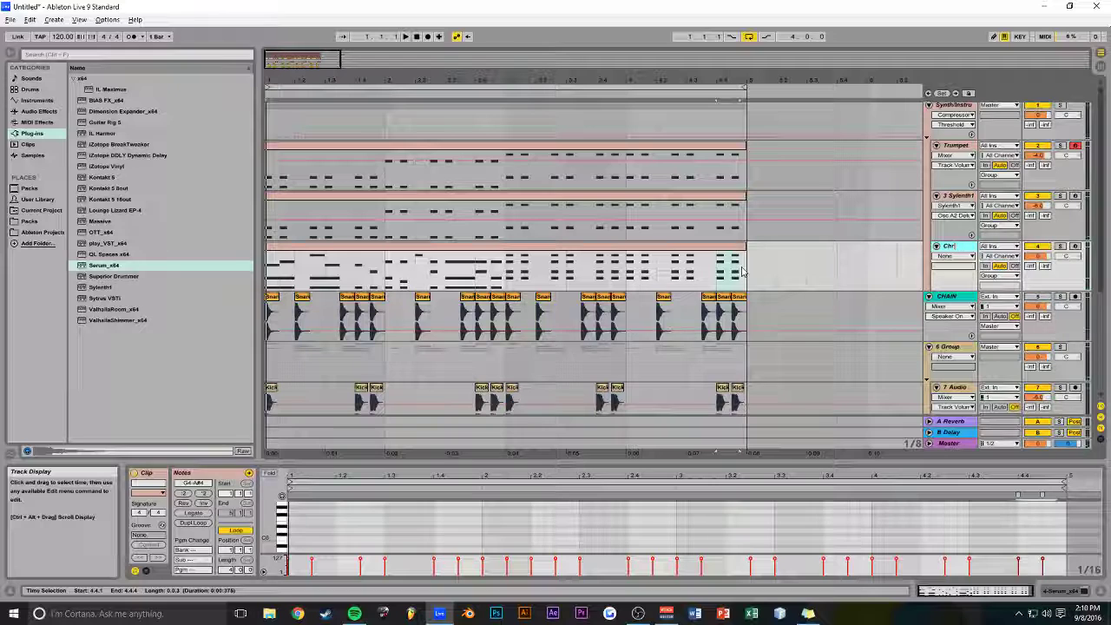
{"action": "left_click", "coordinate": [814, 208]}
{"action": "key", "text": "ctrl+r"}
{"action": "type", "text": "Trumpet"}
{"action": "key", "text": "Return"}
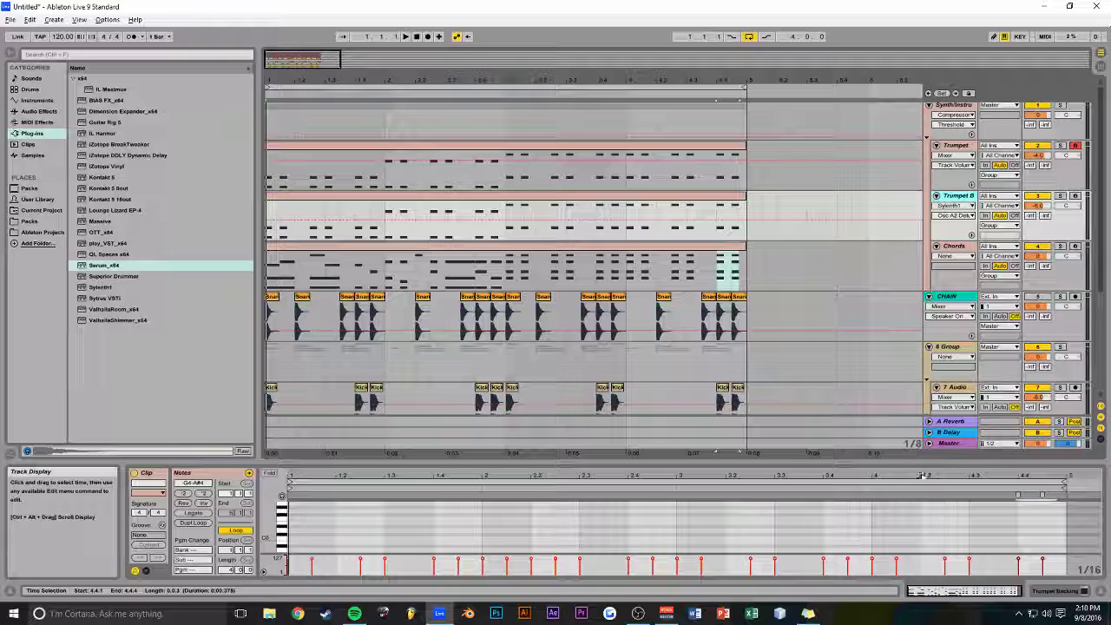
Set Oscillator A of the Chords track's Serum to 12 unison voices, adjust its detune and lower the track's volume
{"action": "left_click", "coordinate": [1051, 591]}
{"action": "left_click", "coordinate": [954, 247]}
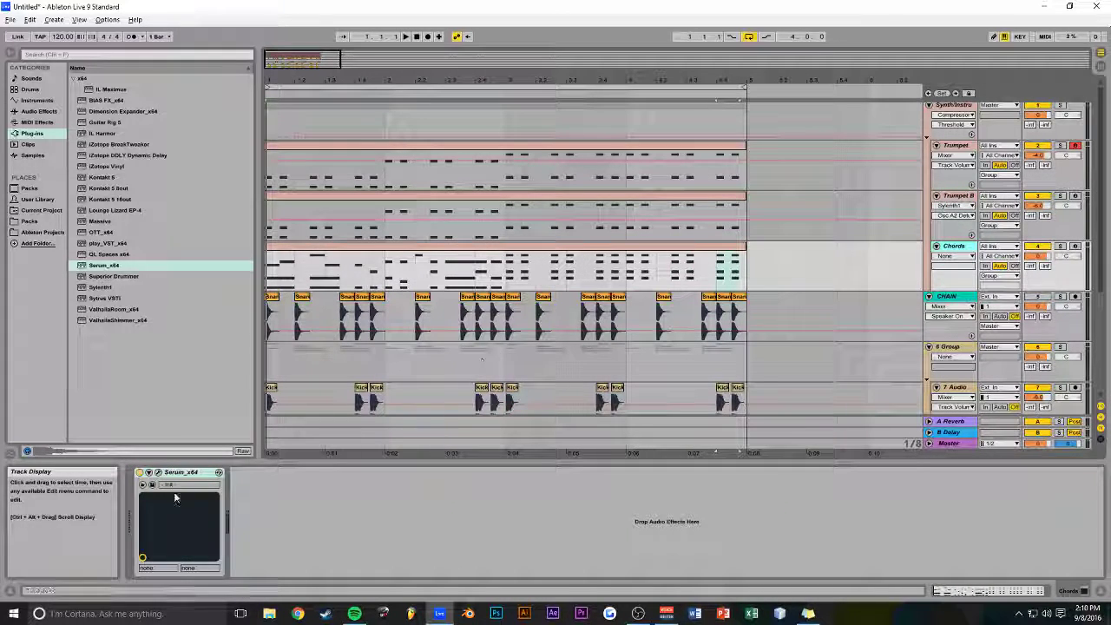
{"action": "left_click", "coordinate": [158, 472]}
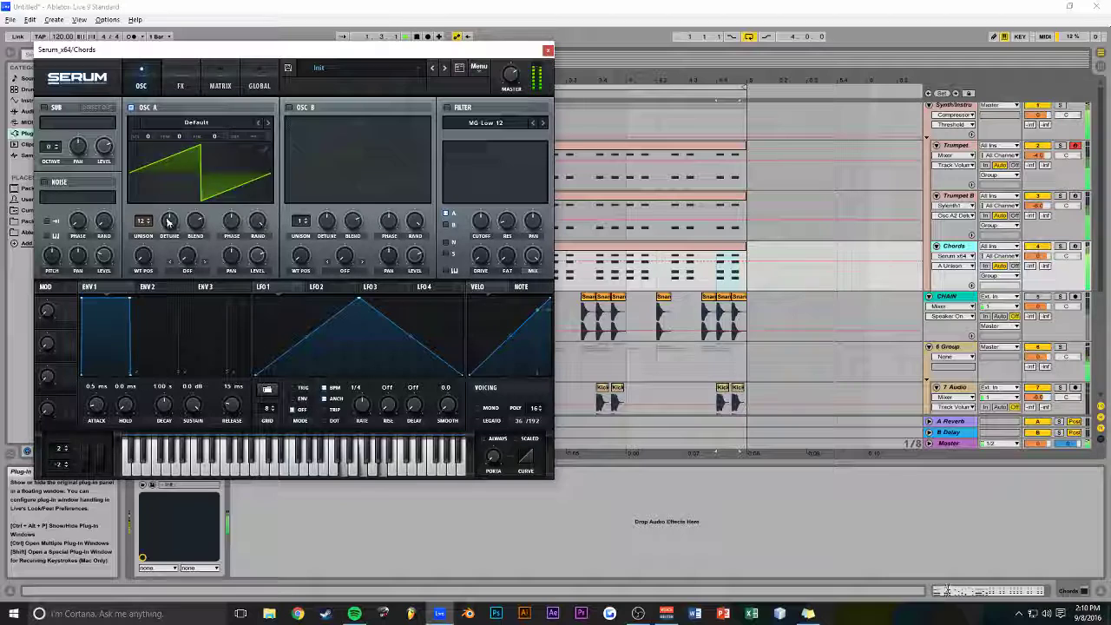
{"action": "left_click", "coordinate": [1037, 258]}
{"action": "key", "text": "space"}
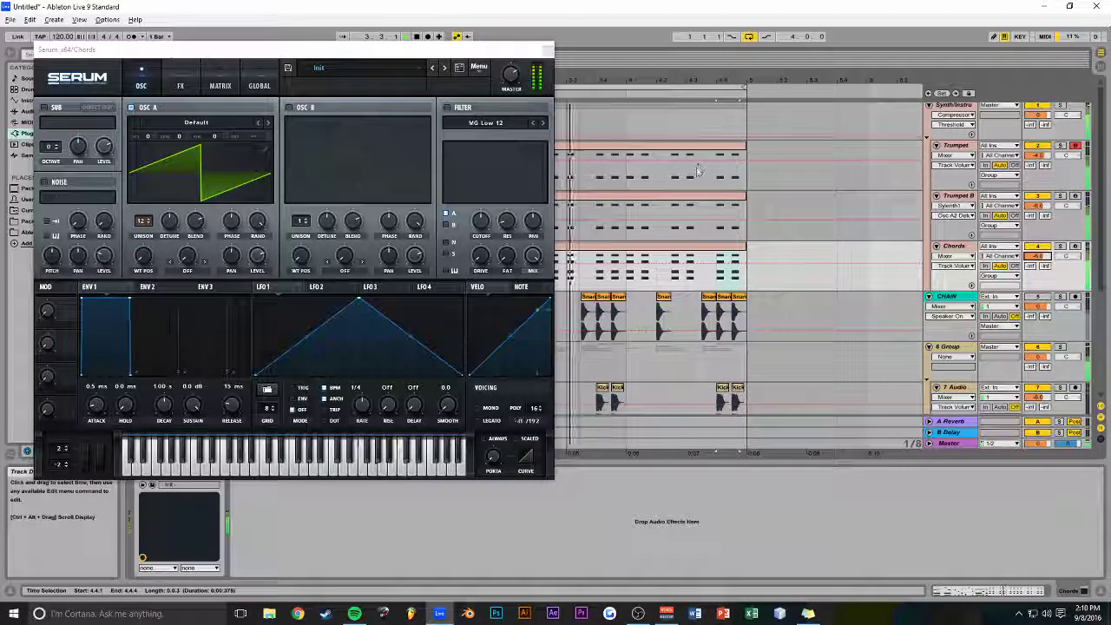
Enable Serum's Oscillator B with 6 unison voices, adjust its detune and set Oscillator A's octave to -1
{"action": "left_click", "coordinate": [289, 107]}
{"action": "left_click_drag", "start_coordinate": [305, 136], "coordinate": [307, 128]}
{"action": "left_click_drag", "start_coordinate": [326, 220], "coordinate": [323, 252]}
{"action": "left_click_drag", "start_coordinate": [278, 56], "coordinate": [310, 72]}
{"action": "mouse_move", "coordinate": [150, 140]}
{"action": "left_click_drag", "start_coordinate": [338, 152], "coordinate": [340, 163]}
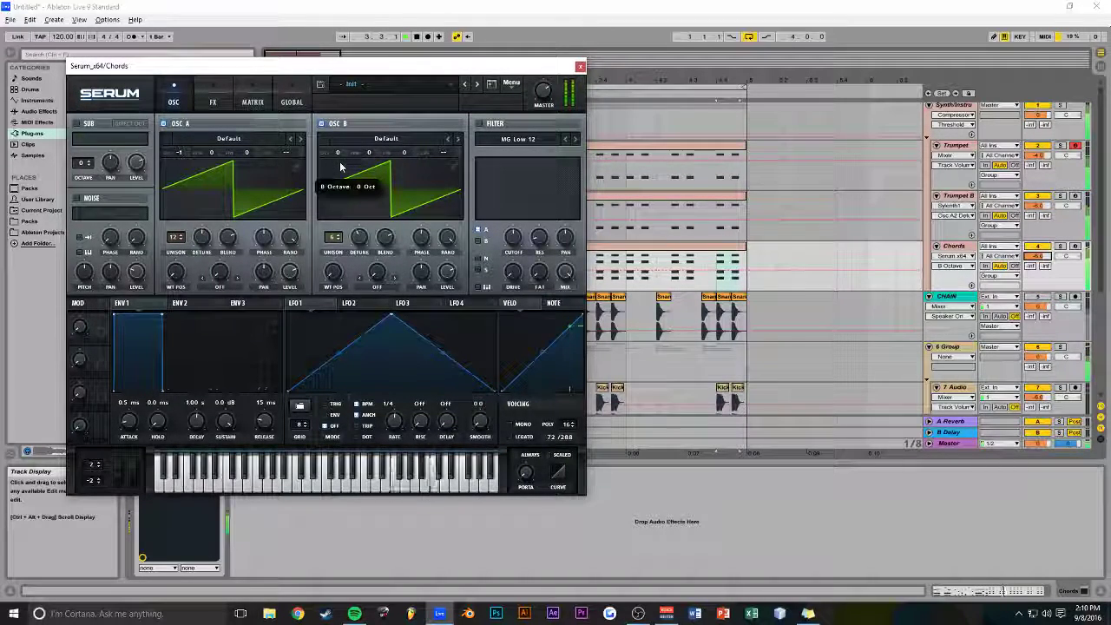
Enable Serum's multiband Compressor and adjust its threshold, and enable Hyper/Dimension with the Hyper mix at 18%
{"action": "left_click", "coordinate": [213, 101]}
{"action": "left_click", "coordinate": [84, 230]}
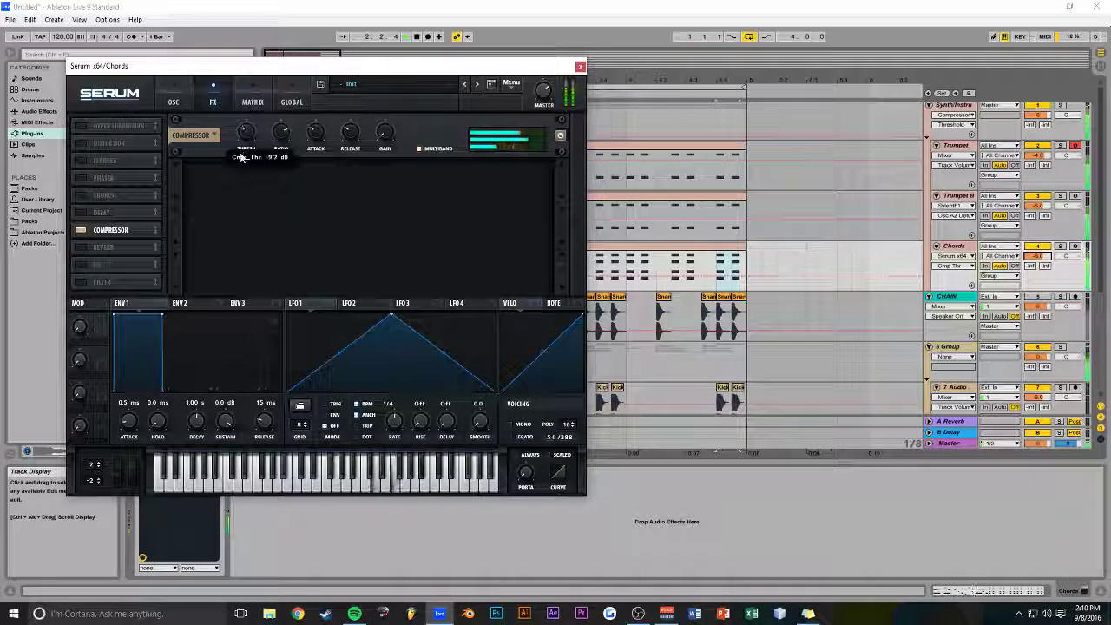
{"action": "left_click", "coordinate": [82, 127]}
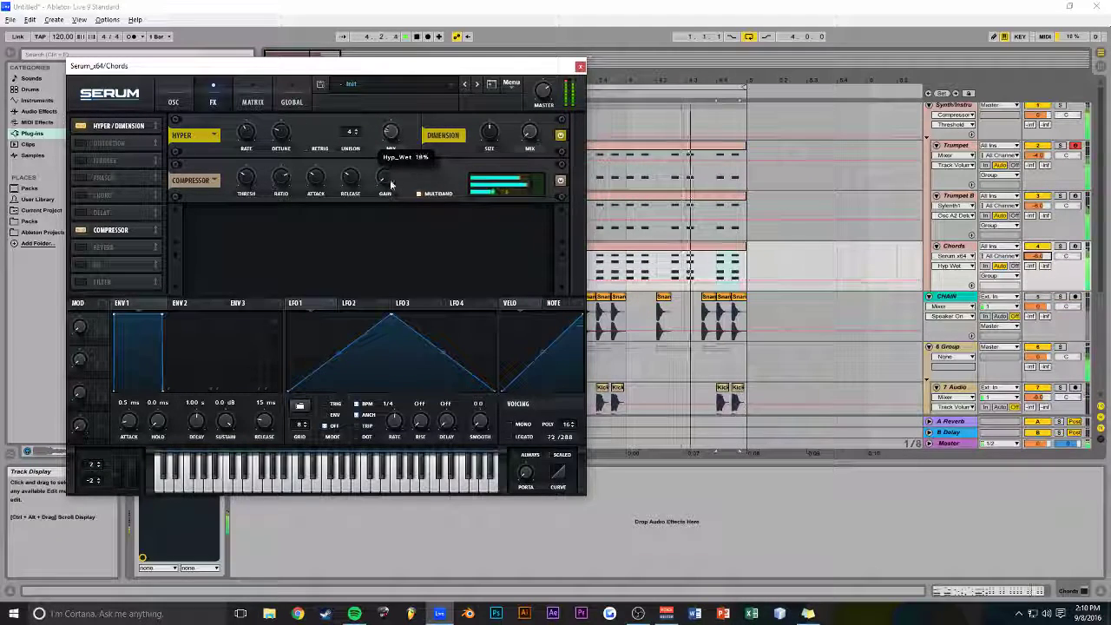
Enable Serum's Chorus effect, adjust its mix and set its rate to 0.03 Hz
{"action": "left_click", "coordinate": [81, 195]}
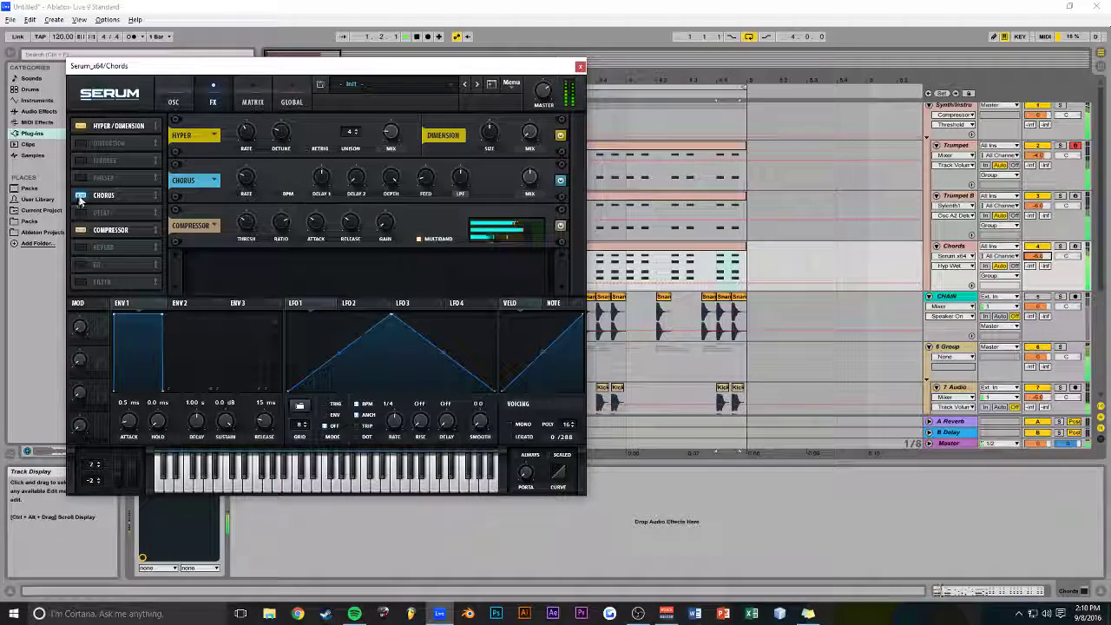
{"action": "left_click", "coordinate": [251, 189]}
{"action": "left_click_drag", "start_coordinate": [252, 203], "coordinate": [248, 183]}
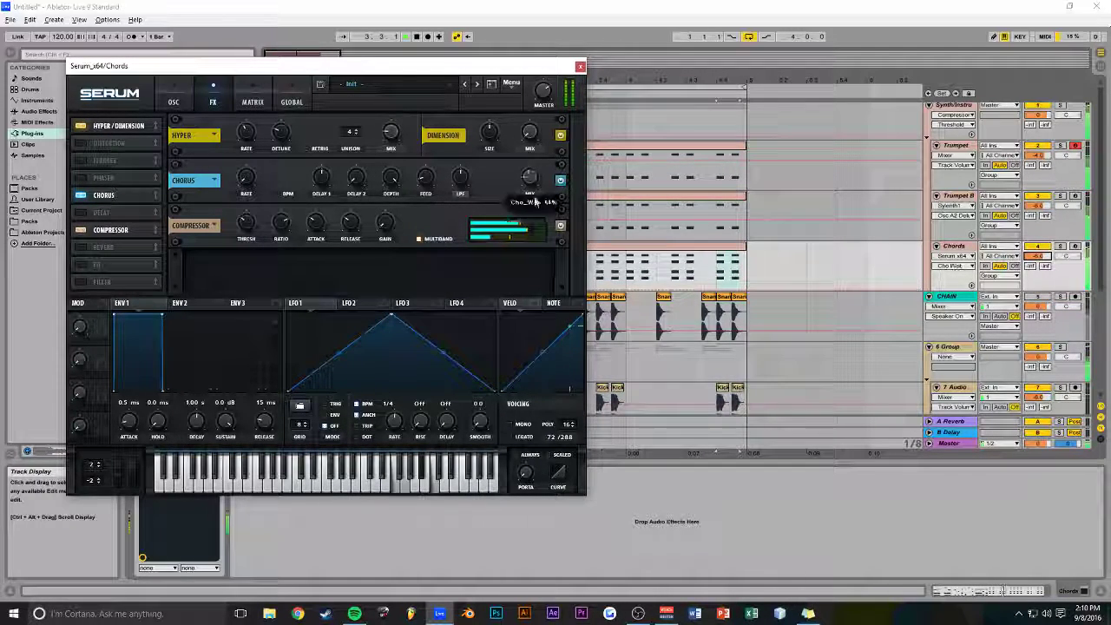
{"action": "left_click", "coordinate": [252, 173]}
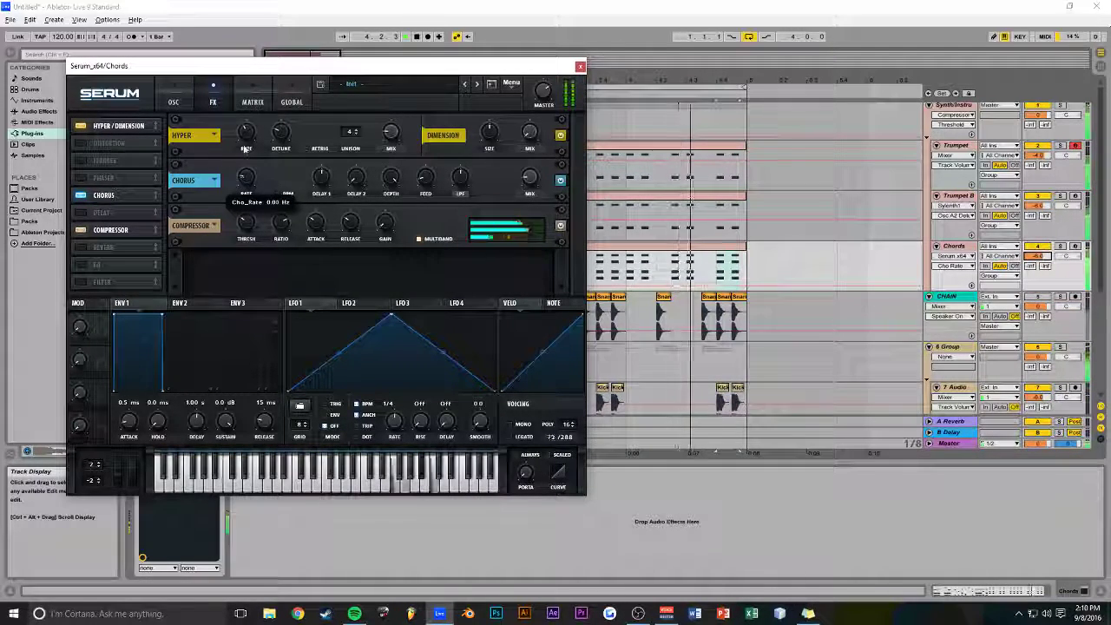
Set Oscillator A's warp mode to FM (from B) and draw rising and falling A Warp automation across the four bars of the Chords track
{"action": "left_click", "coordinate": [173, 99]}
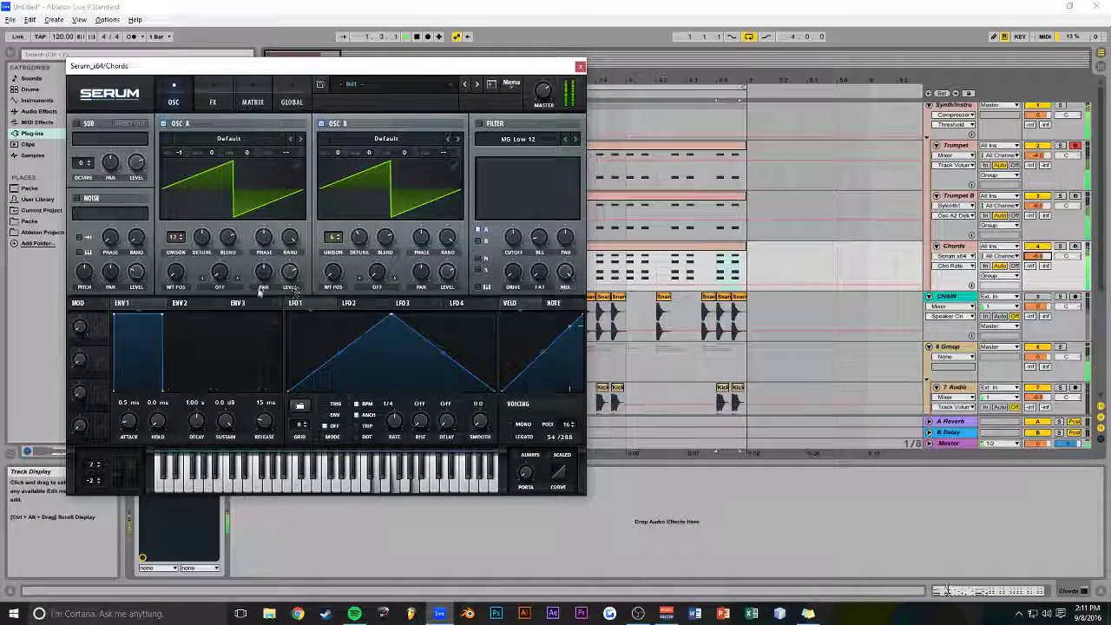
{"action": "left_click", "coordinate": [228, 290]}
{"action": "left_click", "coordinate": [250, 524]}
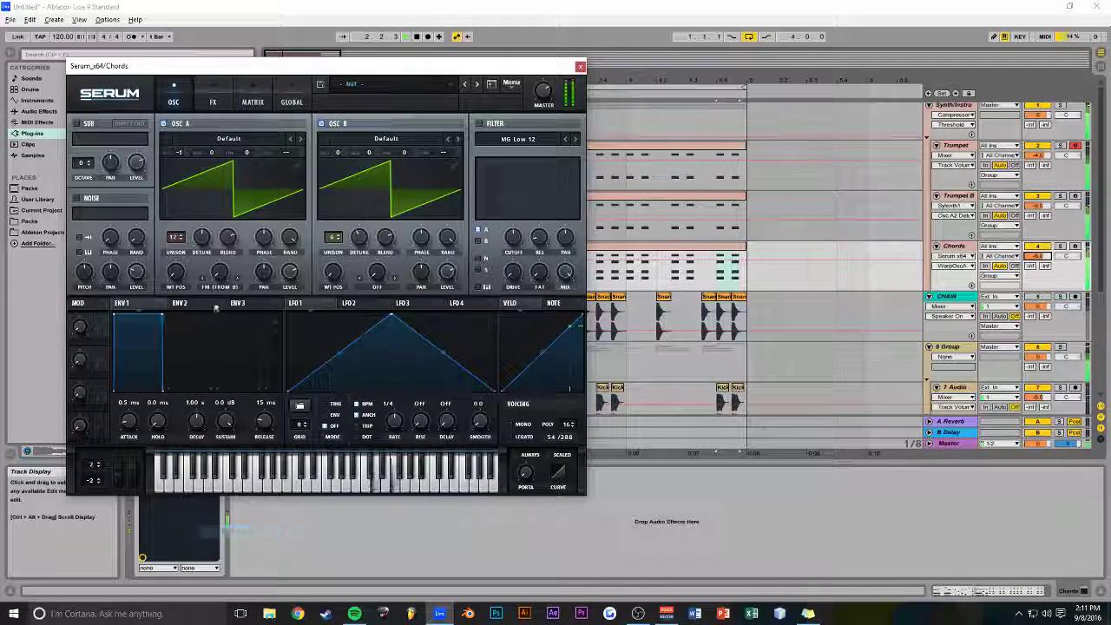
{"action": "left_click_drag", "start_coordinate": [223, 262], "coordinate": [222, 307]}
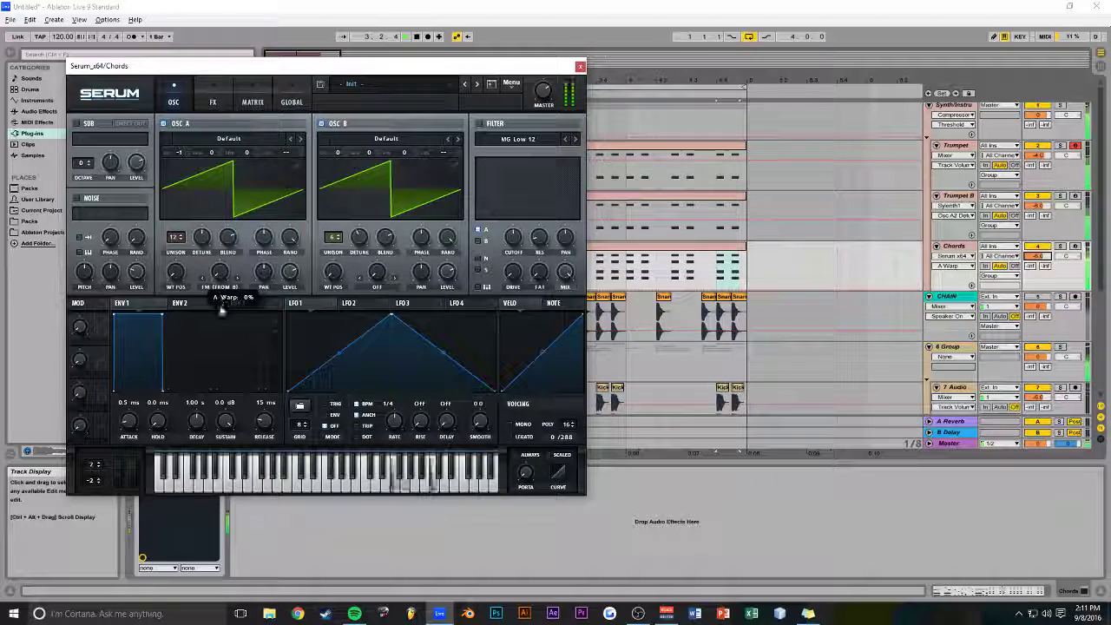
{"action": "left_click", "coordinate": [580, 66]}
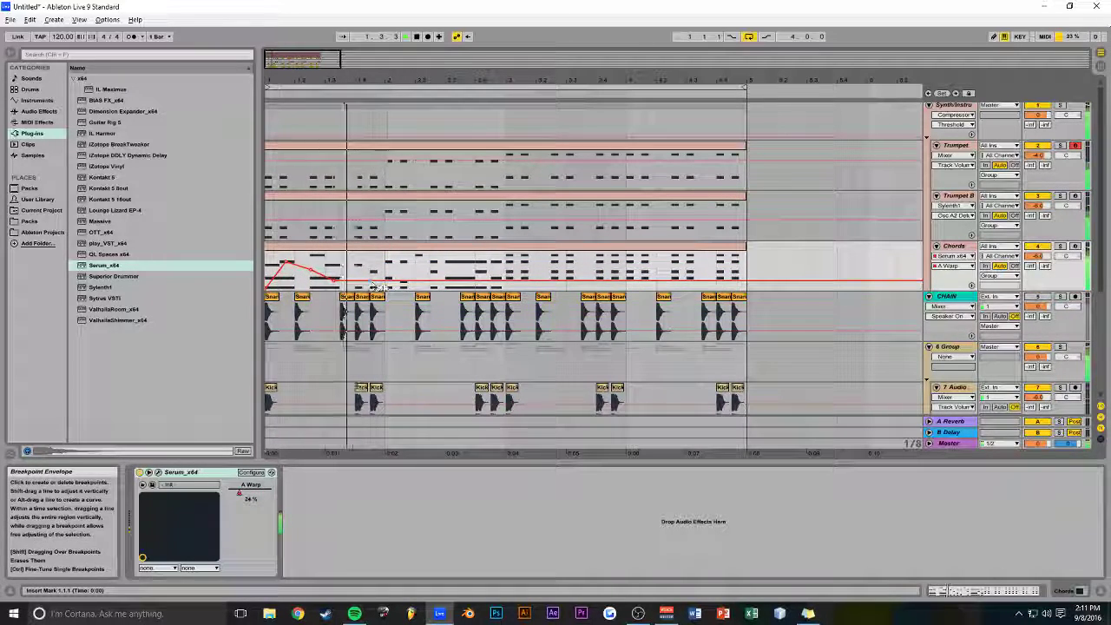
{"action": "left_click_drag", "start_coordinate": [446, 286], "coordinate": [458, 273]}
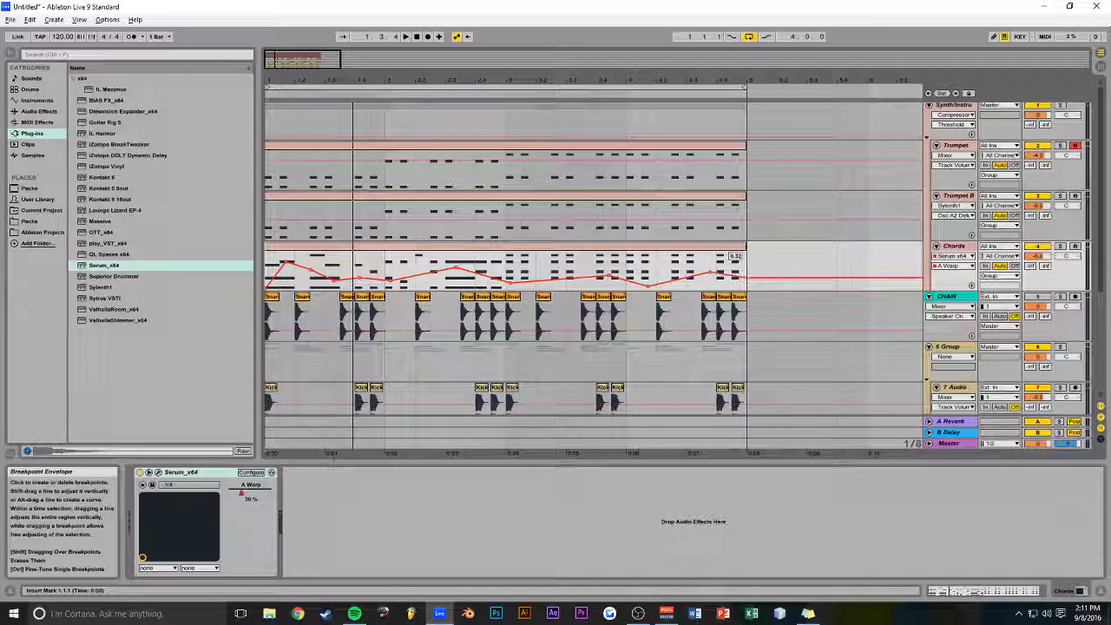
Set Oscillator B's warp mode to Bend -, modulate its warp amount with LFO 1 and set the LFO rate to bar
{"action": "left_click", "coordinate": [158, 473]}
{"action": "left_click", "coordinate": [377, 286]}
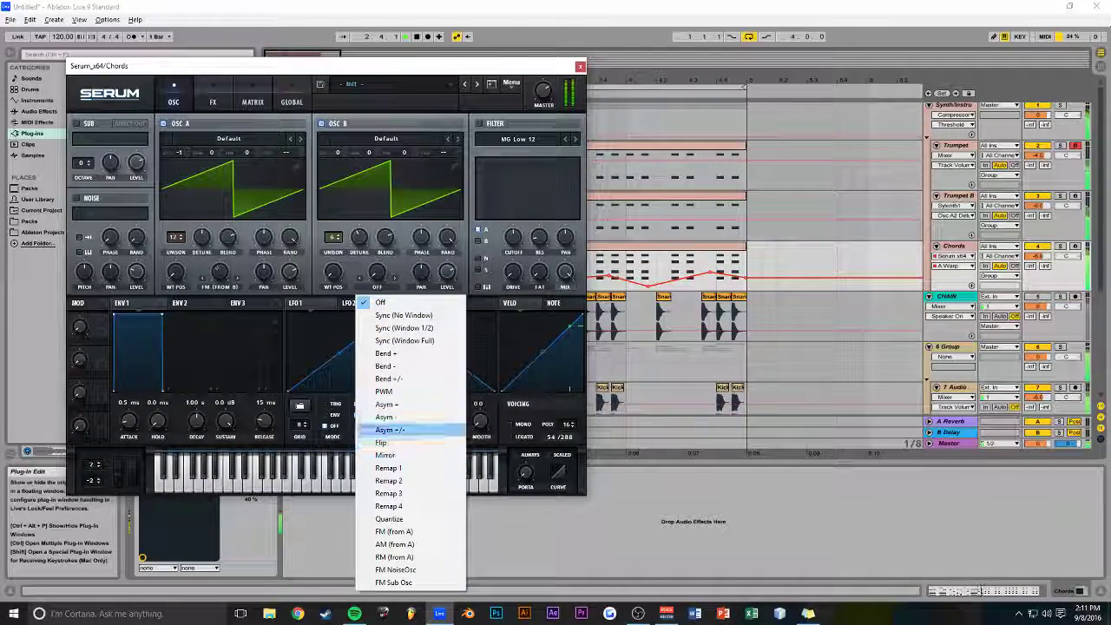
{"action": "left_click", "coordinate": [397, 363]}
{"action": "left_click_drag", "start_coordinate": [377, 274], "coordinate": [314, 325]}
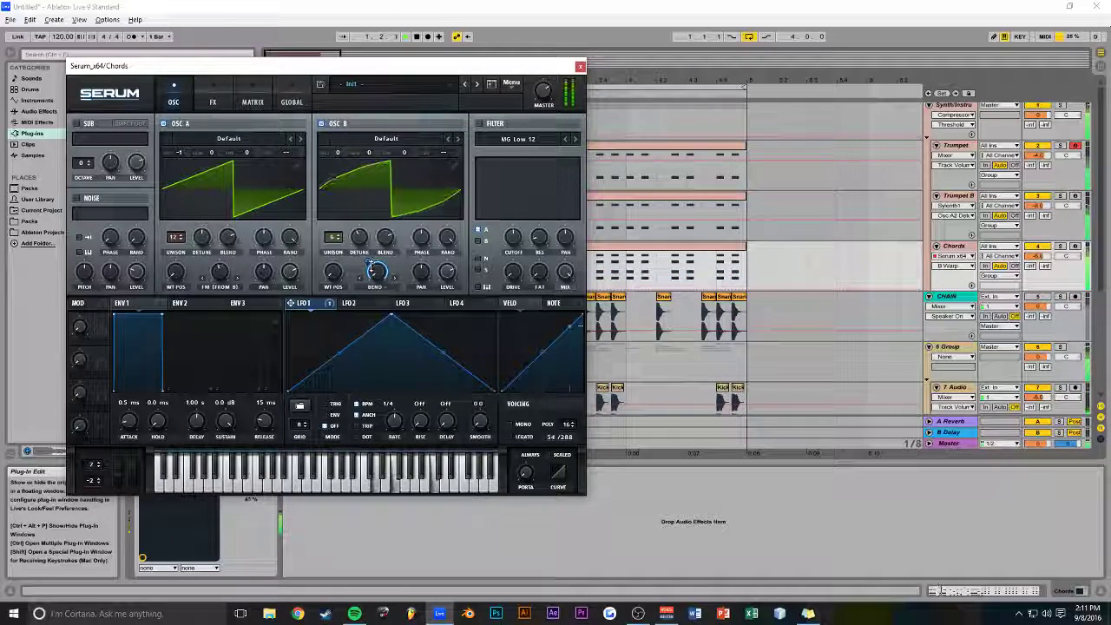
{"action": "left_click_drag", "start_coordinate": [395, 425], "coordinate": [394, 444]}
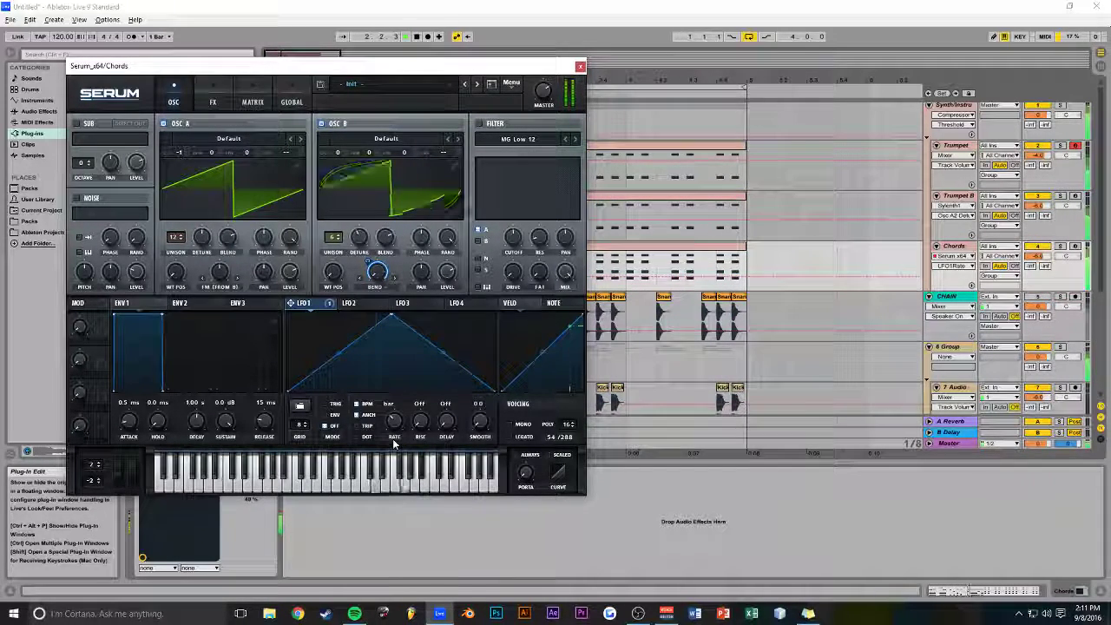
{"action": "left_click", "coordinate": [580, 66]}
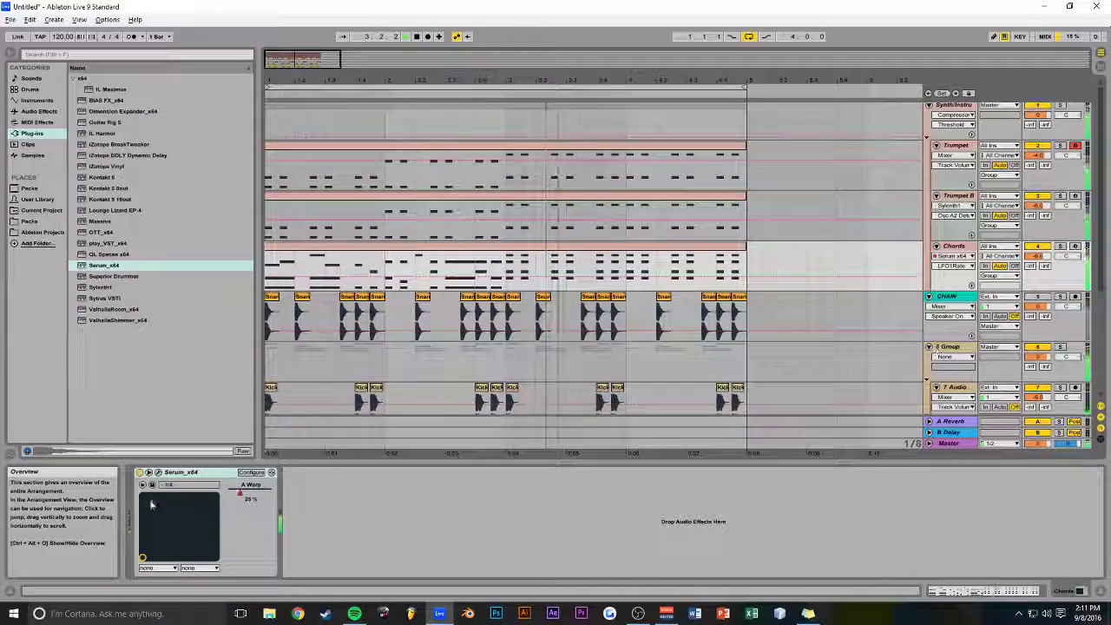
Adjust the master volume of the Chords track's Serum and set the track's volume to -3.0 dB
{"action": "left_click", "coordinate": [158, 472]}
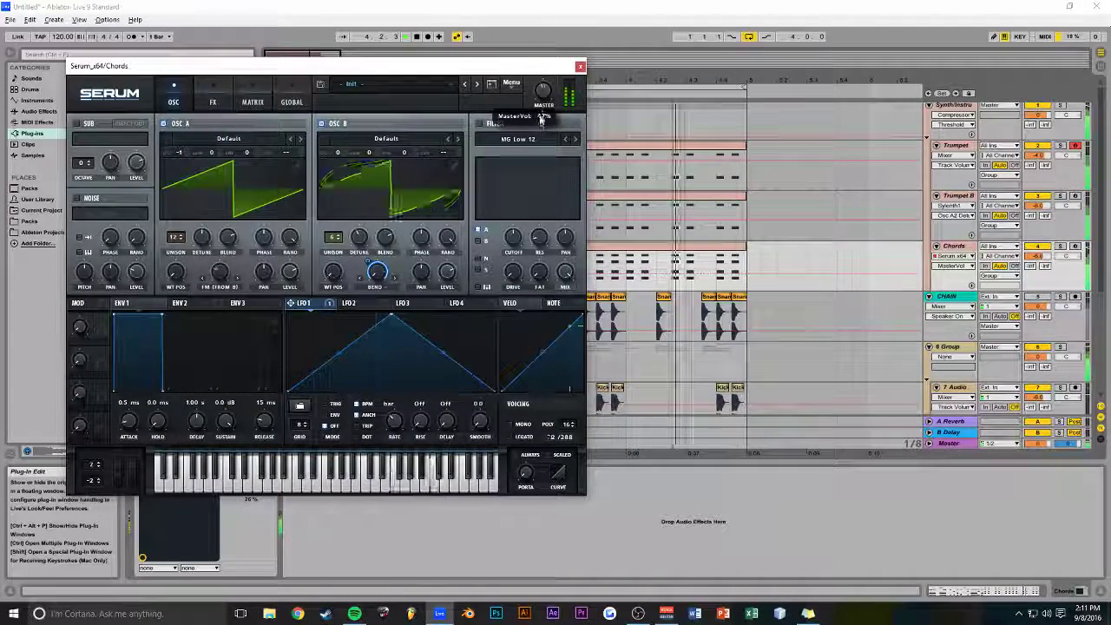
{"action": "left_click", "coordinate": [580, 66]}
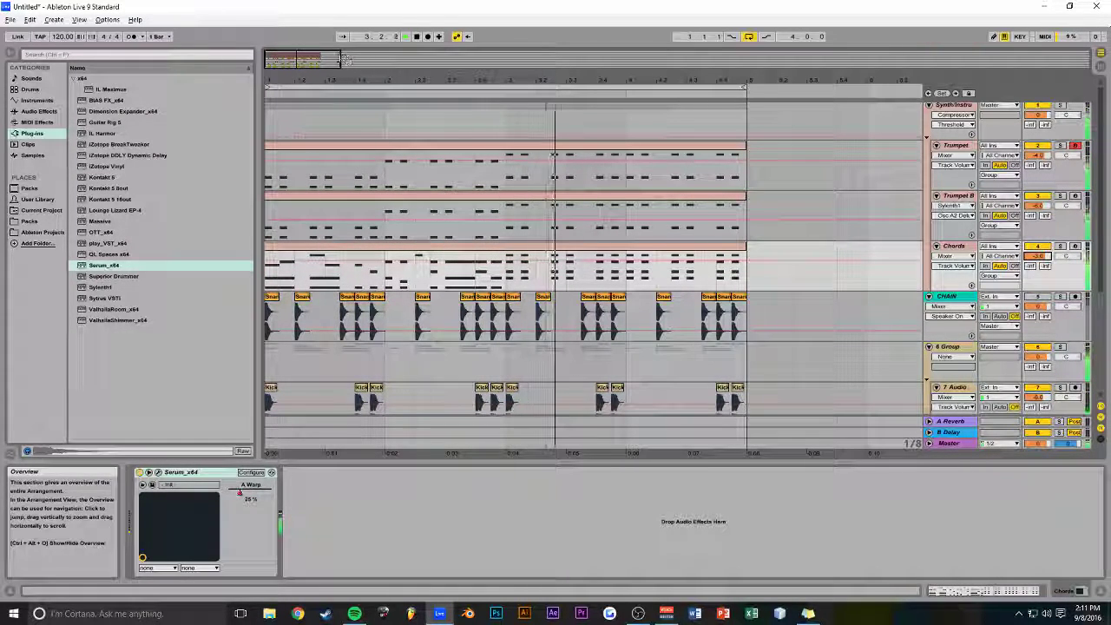
{"action": "left_click_drag", "start_coordinate": [346, 59], "coordinate": [337, 59]}
Stop playback, save the Live set as 120DminorThing in the 86G#Minor Project folder, and play the loop
{"action": "key", "text": "space"}
{"action": "key", "text": "ctrl+s"}
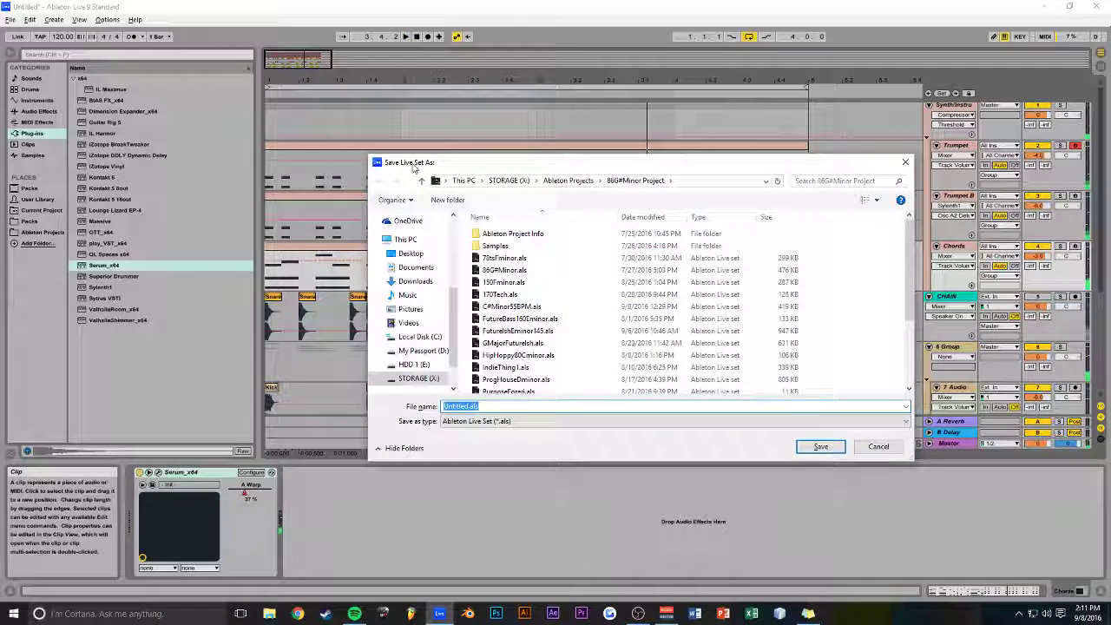
{"action": "type", "text": "120"}
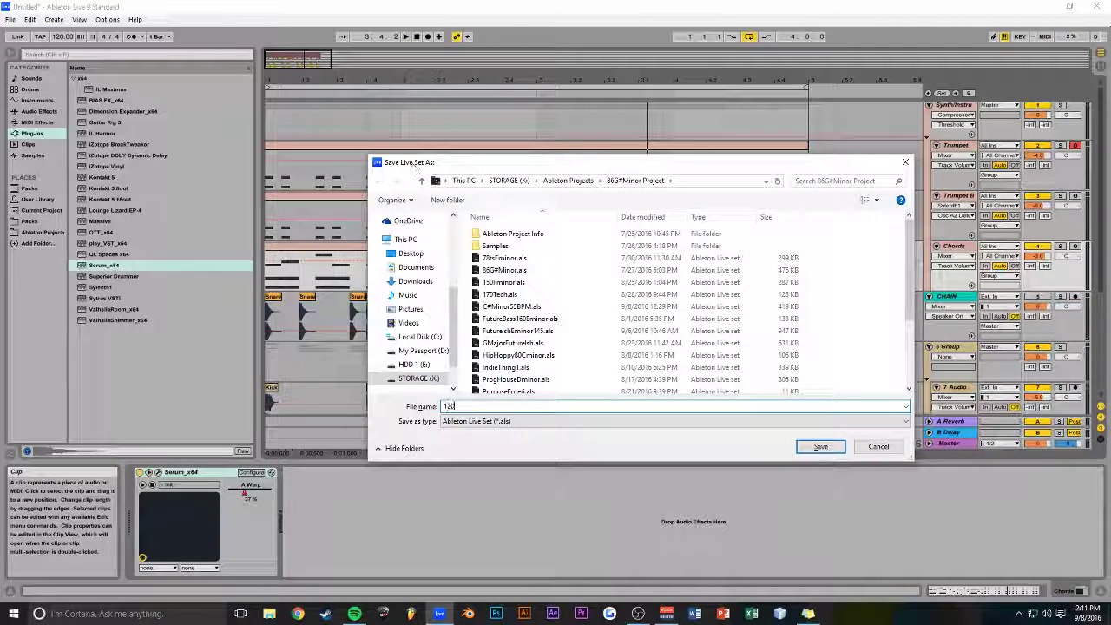
{"action": "type", "text": "DminorThing"}
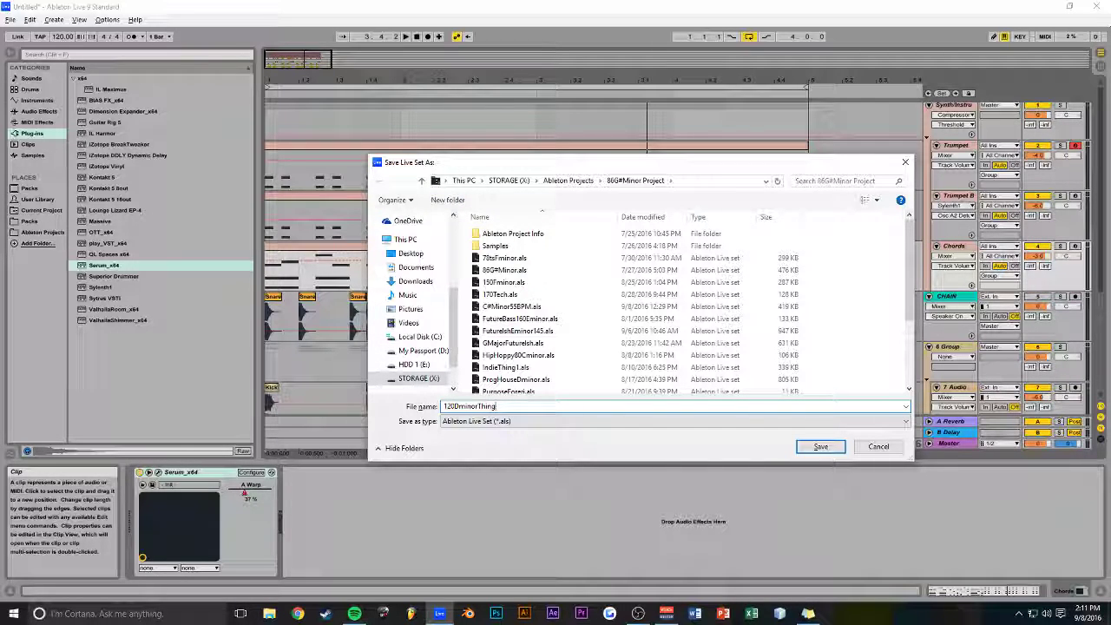
{"action": "key", "text": "Return"}
{"action": "key", "text": "space"}
{"action": "left_click_drag", "start_coordinate": [305, 58], "coordinate": [309, 57]}
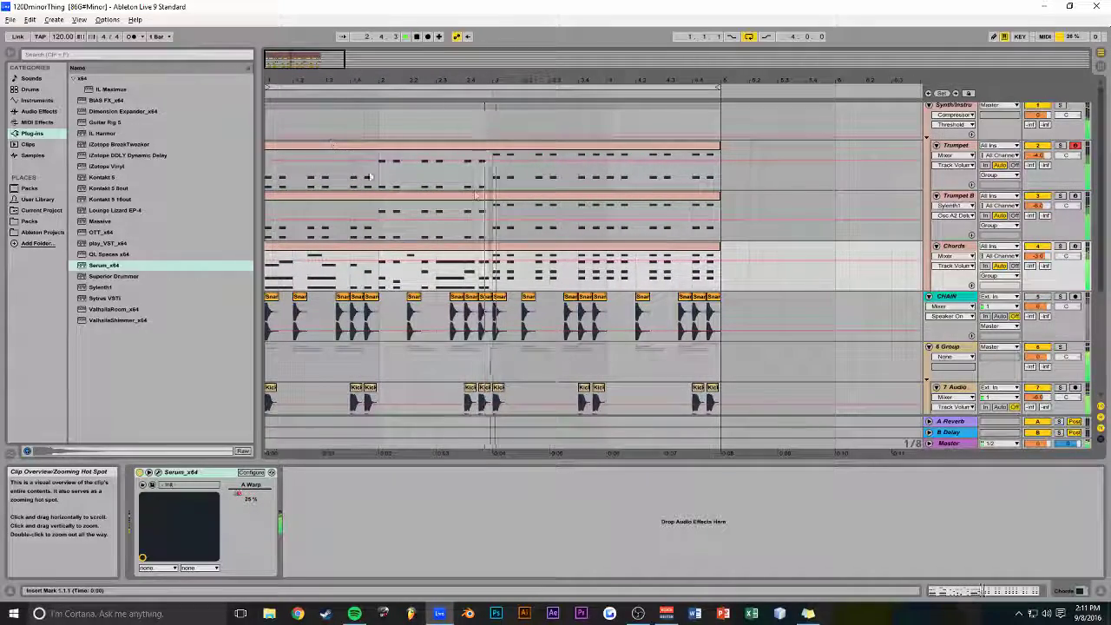
{"action": "scroll", "coordinate": [957, 179], "scroll_direction": "down", "scroll_amount": 2}
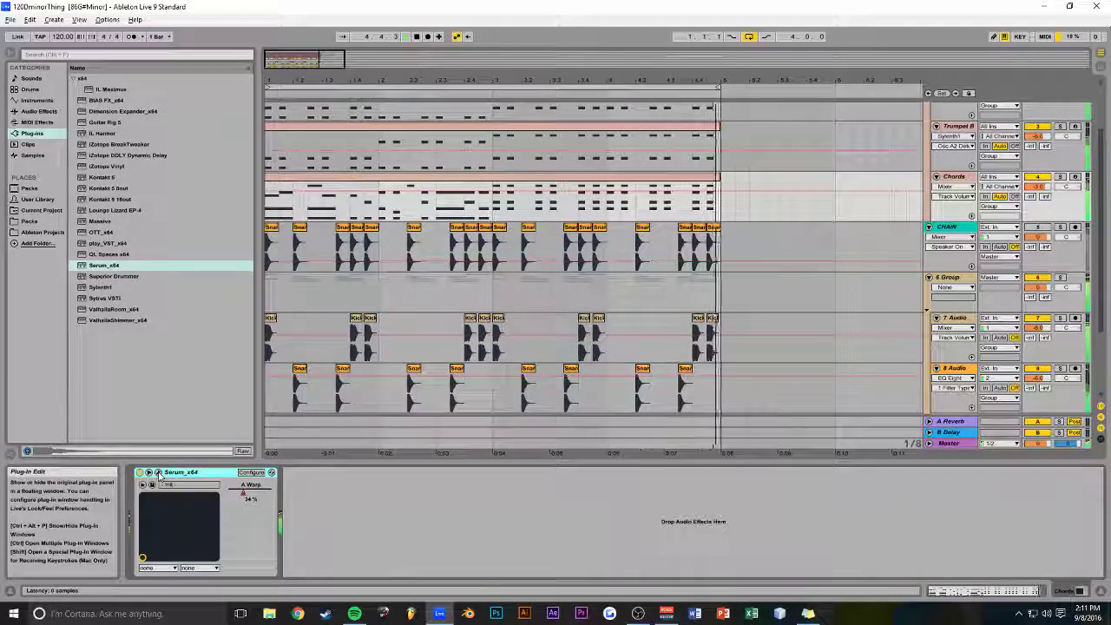
Enable the MG Low 12 filter in the Chords track's Serum, route Oscillator B through it and adjust the cutoff
{"action": "left_click", "coordinate": [158, 472]}
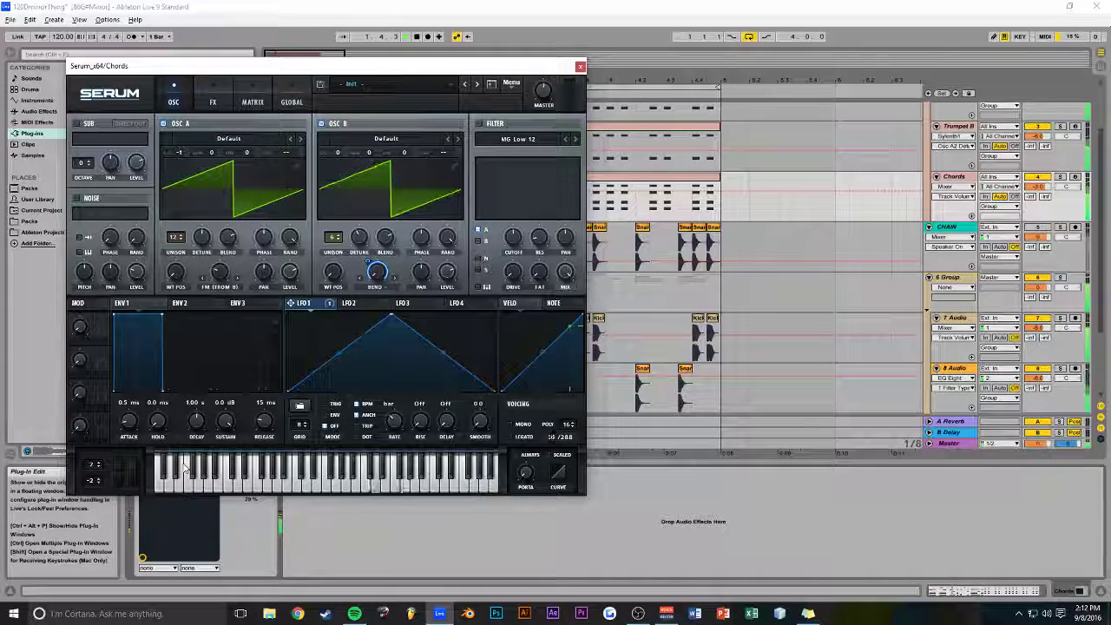
{"action": "left_click", "coordinate": [483, 242]}
{"action": "left_click_drag", "start_coordinate": [513, 237], "coordinate": [556, 66]}
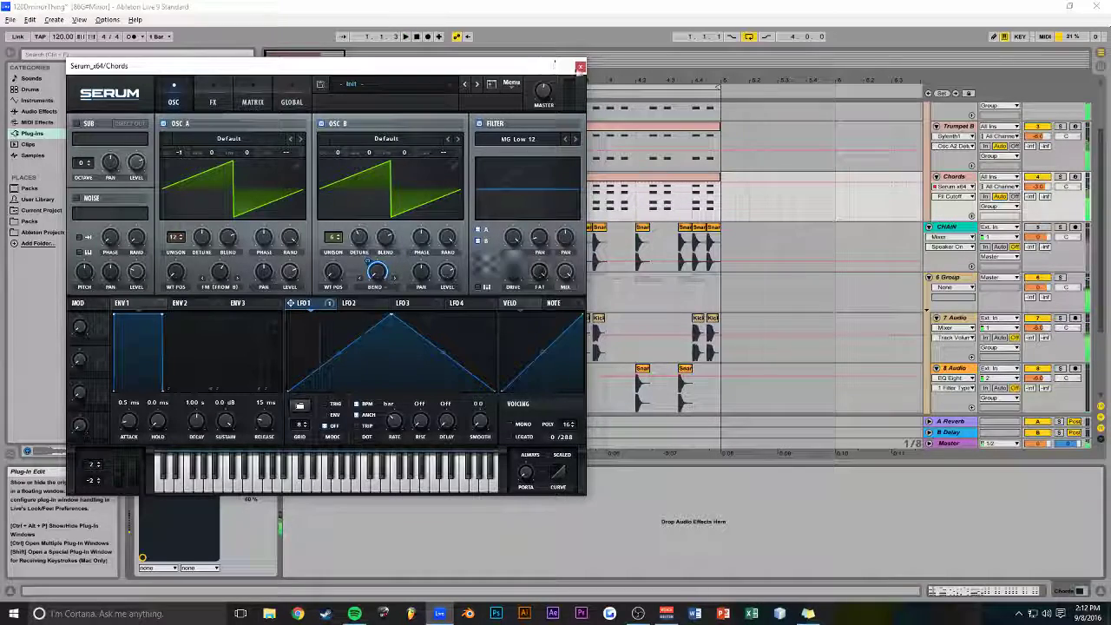
{"action": "left_click", "coordinate": [580, 67]}
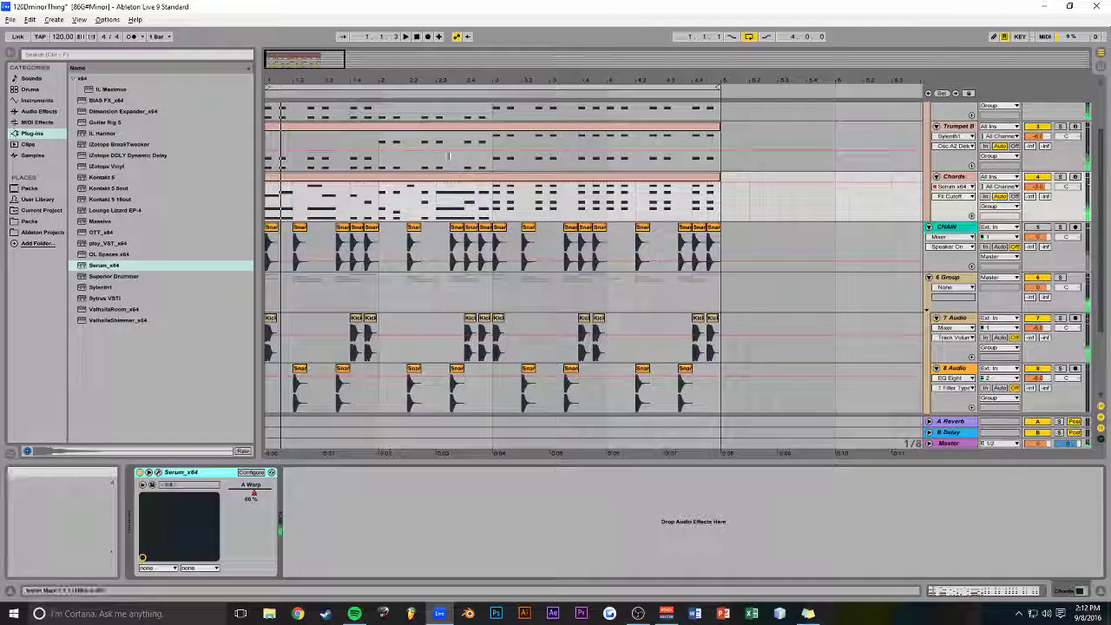
Draw alternating dips and peaks in the Chords track's Fil Cutoff automation across all four bars, and play the loop
{"action": "left_click", "coordinate": [277, 184]}
{"action": "left_click_drag", "start_coordinate": [281, 186], "coordinate": [313, 184]}
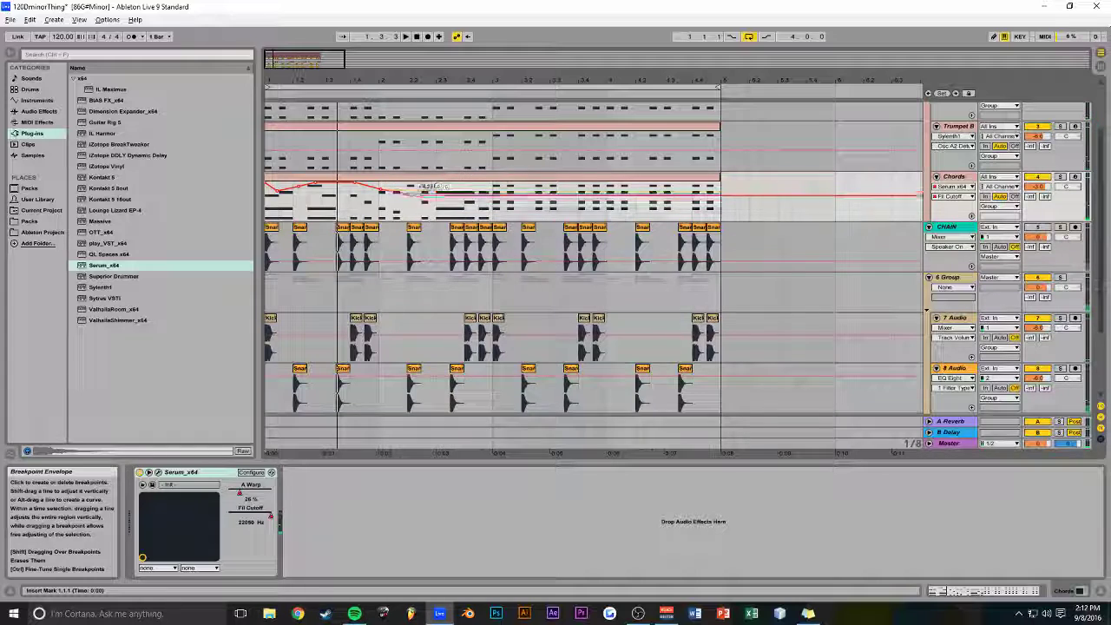
{"action": "left_click_drag", "start_coordinate": [419, 202], "coordinate": [557, 184]}
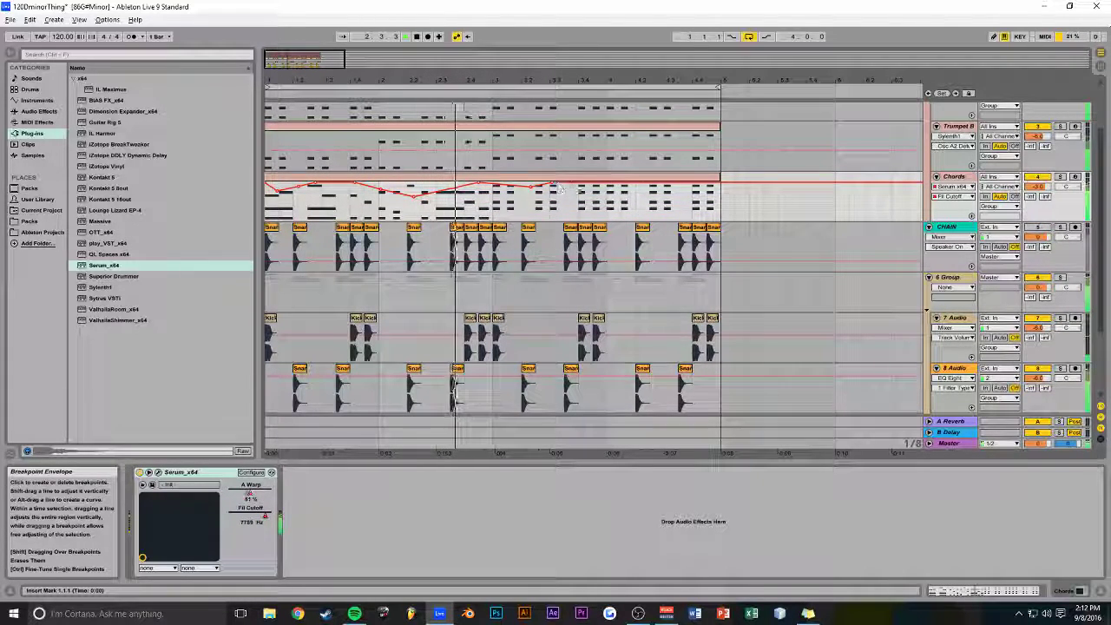
{"action": "left_click_drag", "start_coordinate": [624, 193], "coordinate": [723, 188]}
{"action": "key", "text": "space"}
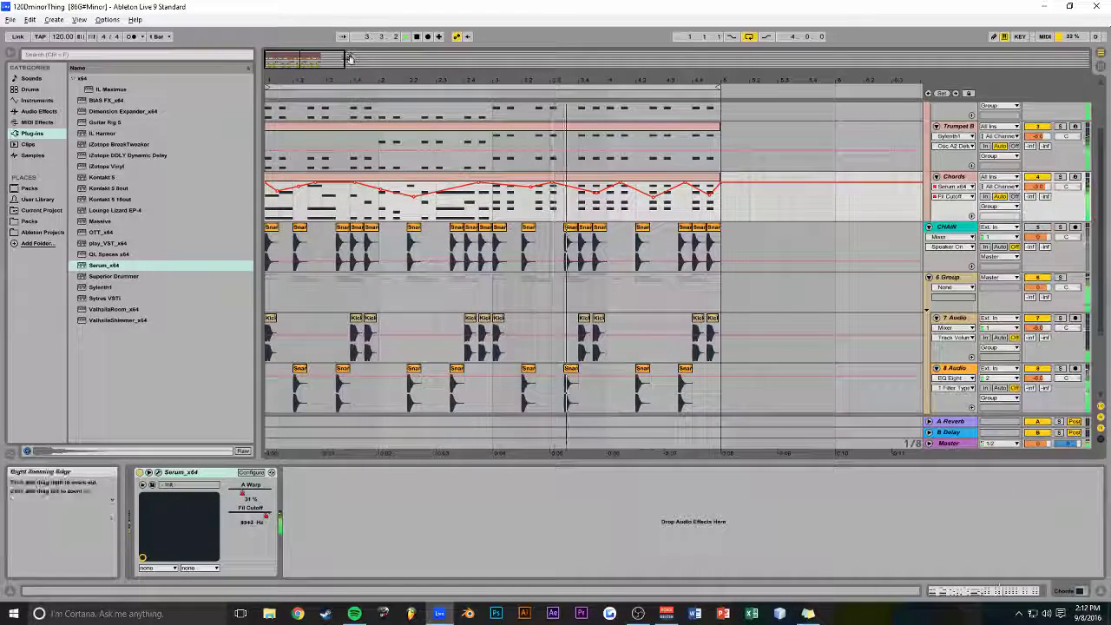
Solo the 10 Audio snare track and raise its A-Reverb send
{"action": "left_click_drag", "start_coordinate": [344, 59], "coordinate": [333, 59]}
{"action": "scroll", "coordinate": [453, 120], "scroll_direction": "down", "scroll_amount": 3}
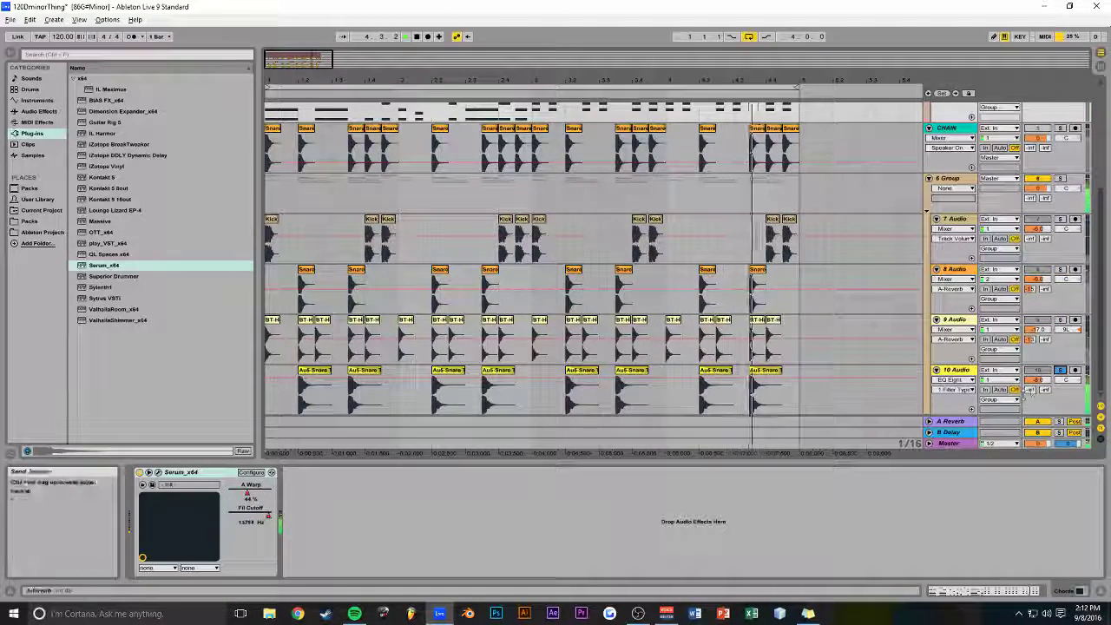
{"action": "double_click", "coordinate": [958, 370]}
{"action": "left_click_drag", "start_coordinate": [960, 385], "coordinate": [960, 404]}
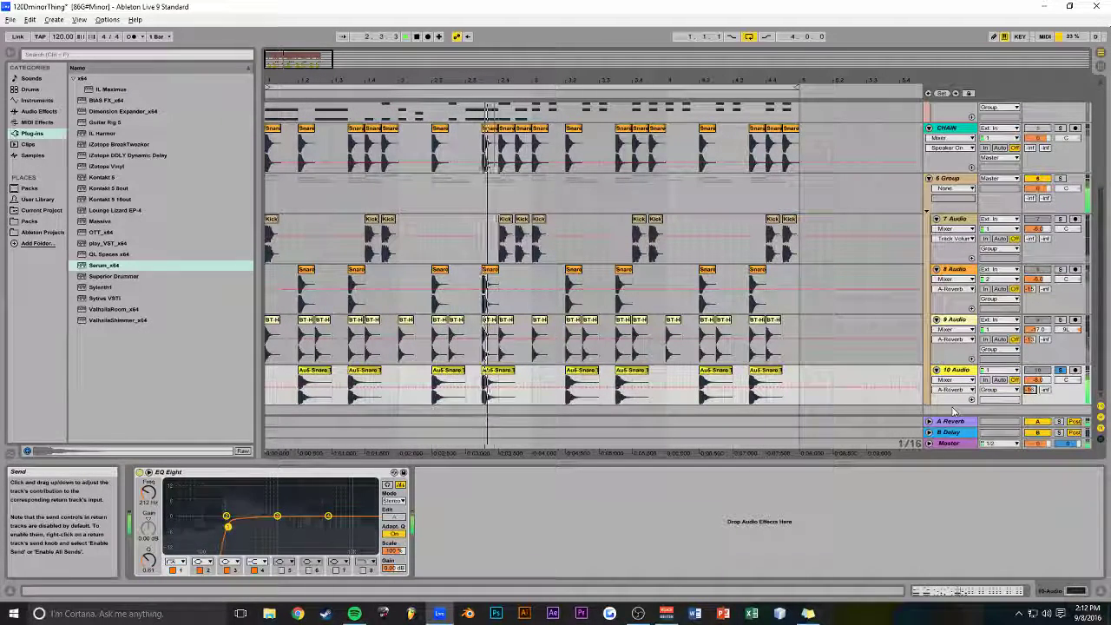
{"action": "left_click_drag", "start_coordinate": [951, 407], "coordinate": [951, 417]}
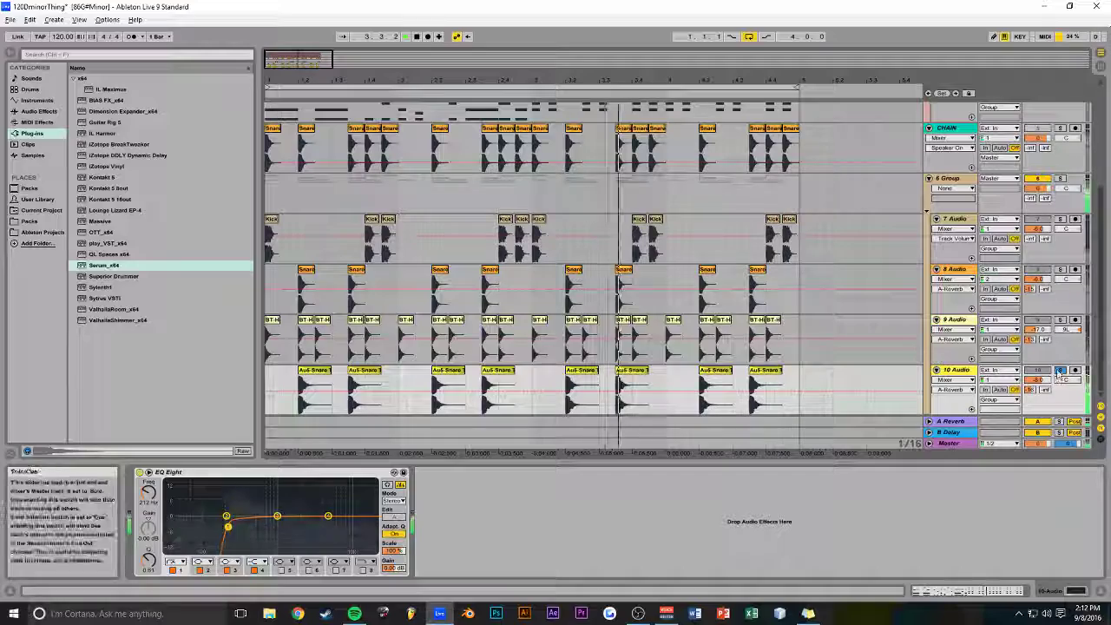
Unsolo the snare track, solo the Chords track and open its Serum instrument
{"action": "scroll", "coordinate": [633, 295], "scroll_direction": "up", "scroll_amount": 4}
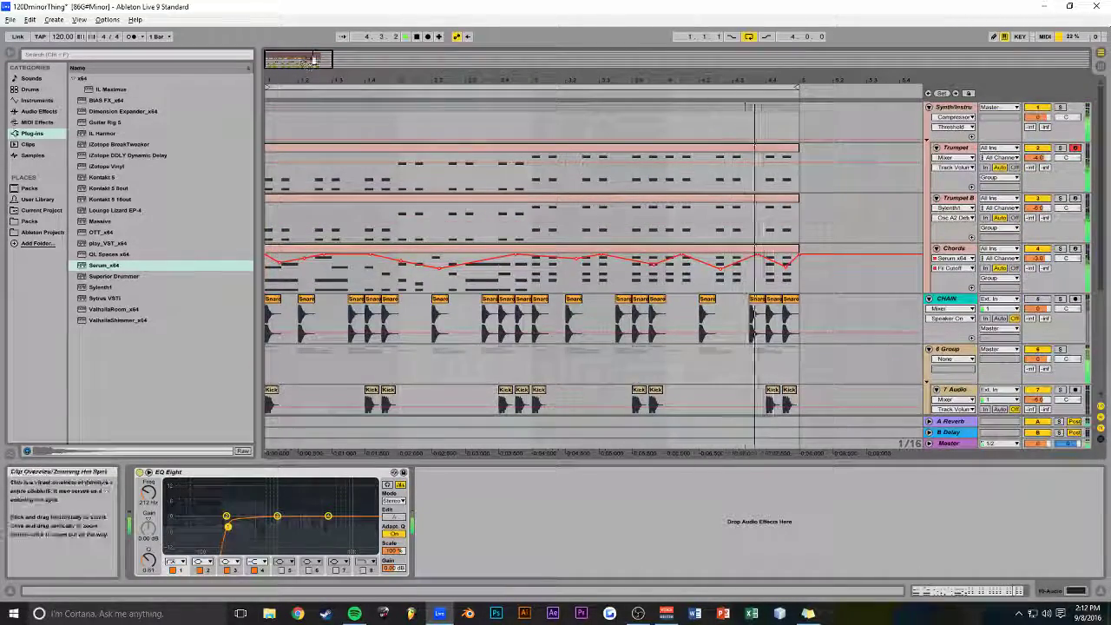
{"action": "left_click_drag", "start_coordinate": [313, 60], "coordinate": [314, 51]}
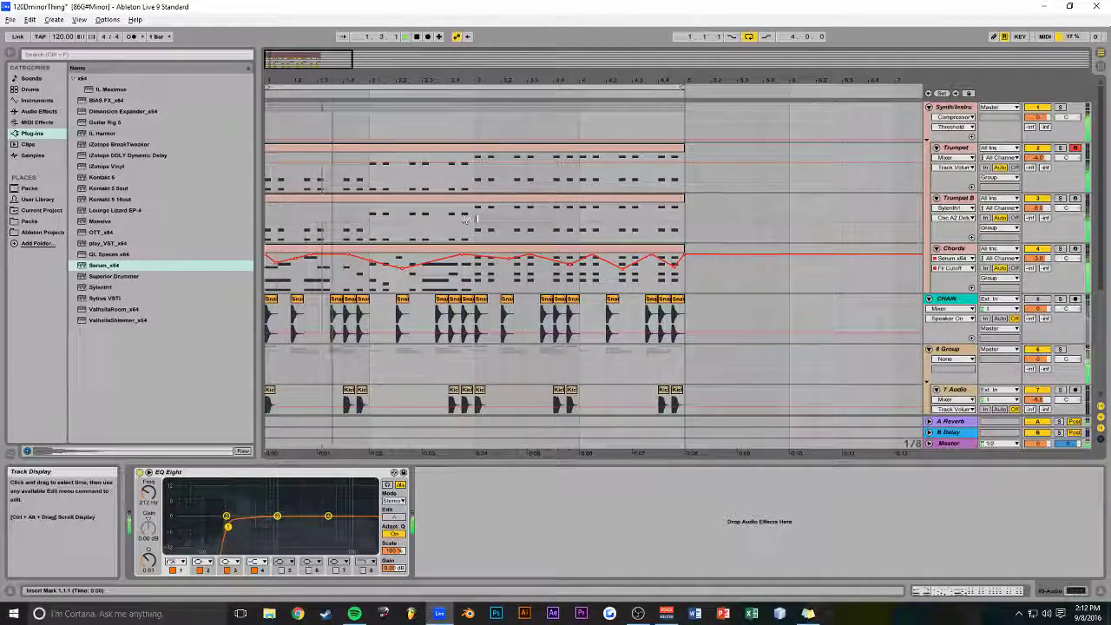
{"action": "scroll", "coordinate": [658, 350], "scroll_direction": "down", "scroll_amount": 2}
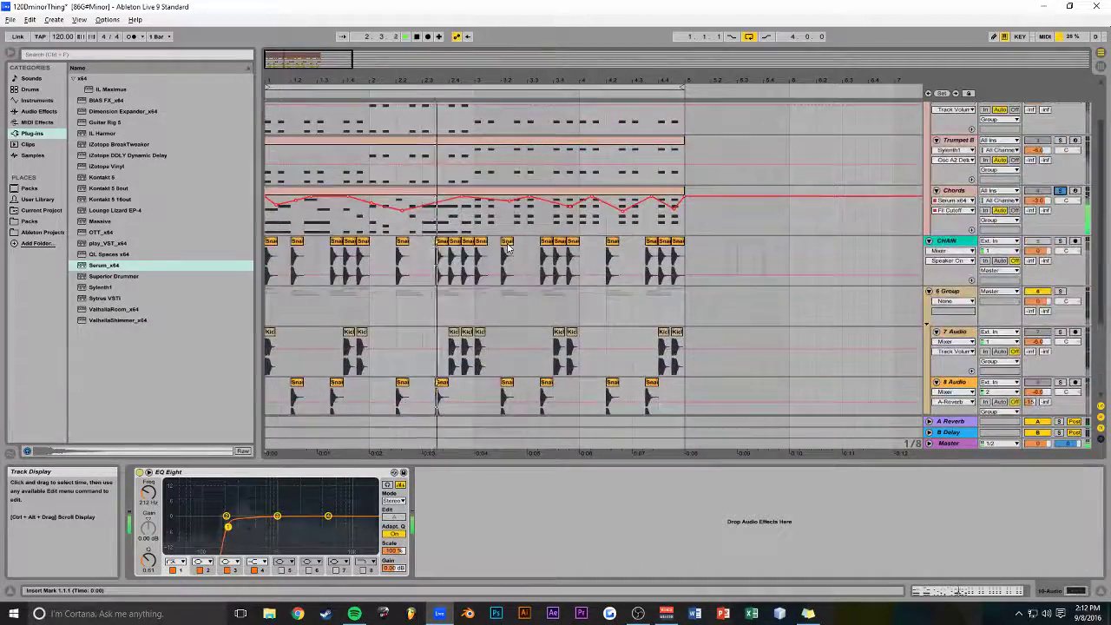
{"action": "left_click", "coordinate": [1047, 591]}
{"action": "left_click", "coordinate": [1047, 591]}
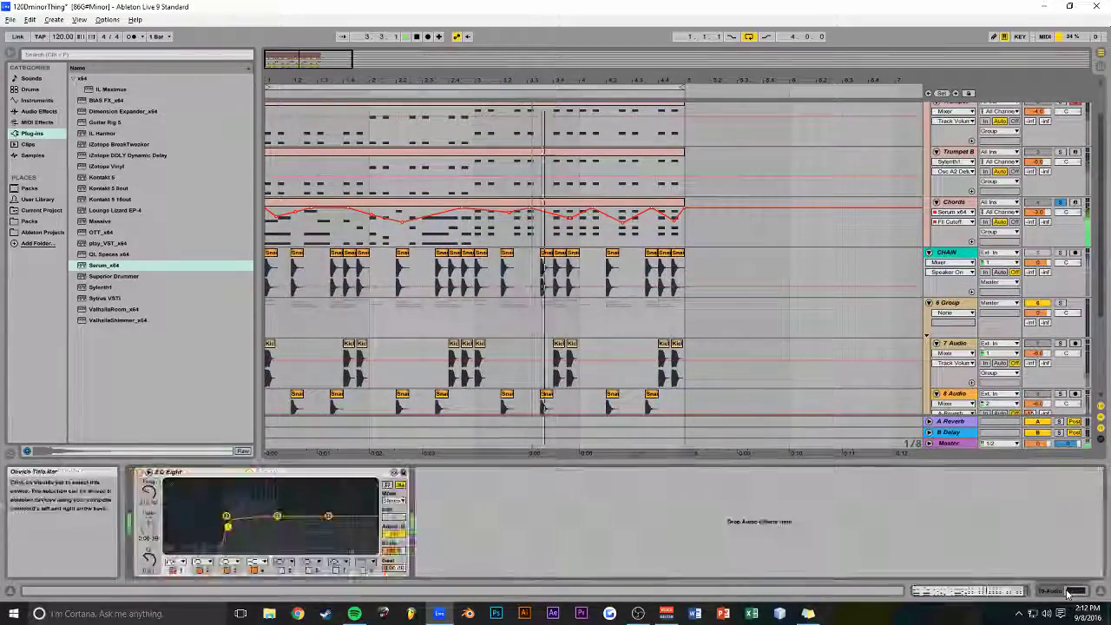
{"action": "left_click", "coordinate": [955, 203]}
{"action": "left_click", "coordinate": [159, 473]}
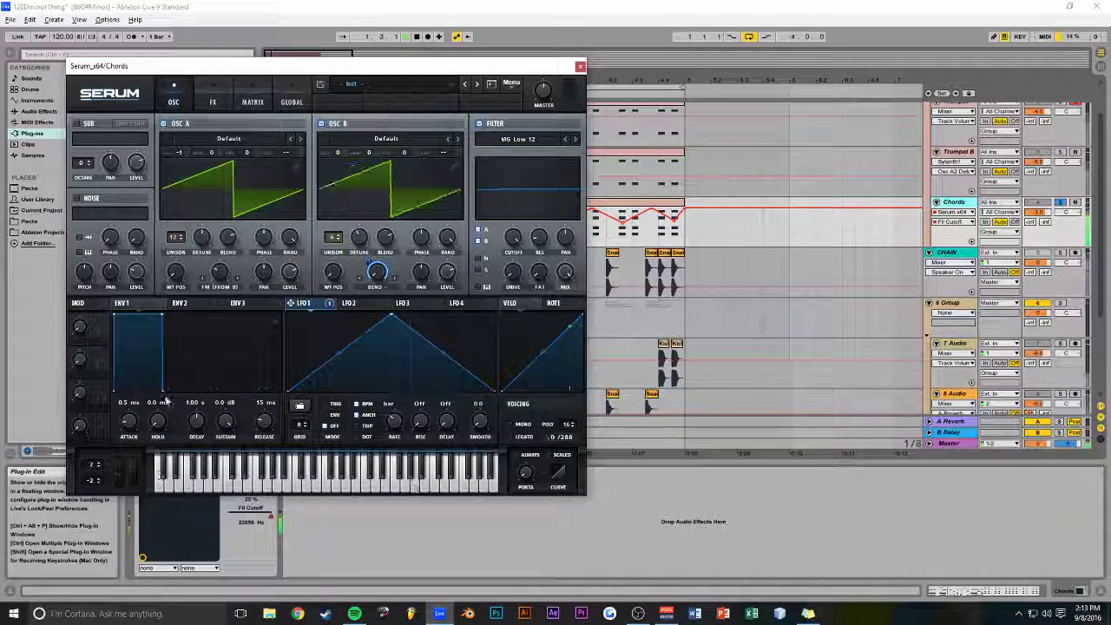
Enable Distortion in the Chords Serum's effects, adjust its drive, and set the compressor threshold to about -6 dB
{"action": "left_click", "coordinate": [212, 102]}
{"action": "left_click", "coordinate": [80, 143]}
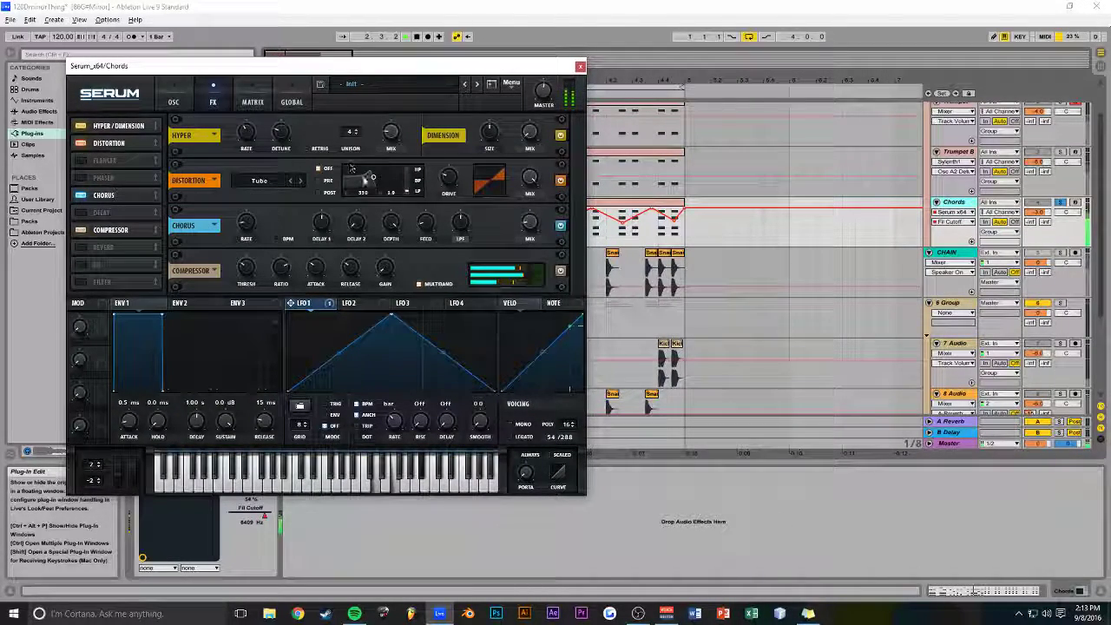
{"action": "left_click_drag", "start_coordinate": [455, 180], "coordinate": [464, 145]}
{"action": "left_click_drag", "start_coordinate": [248, 269], "coordinate": [250, 287]}
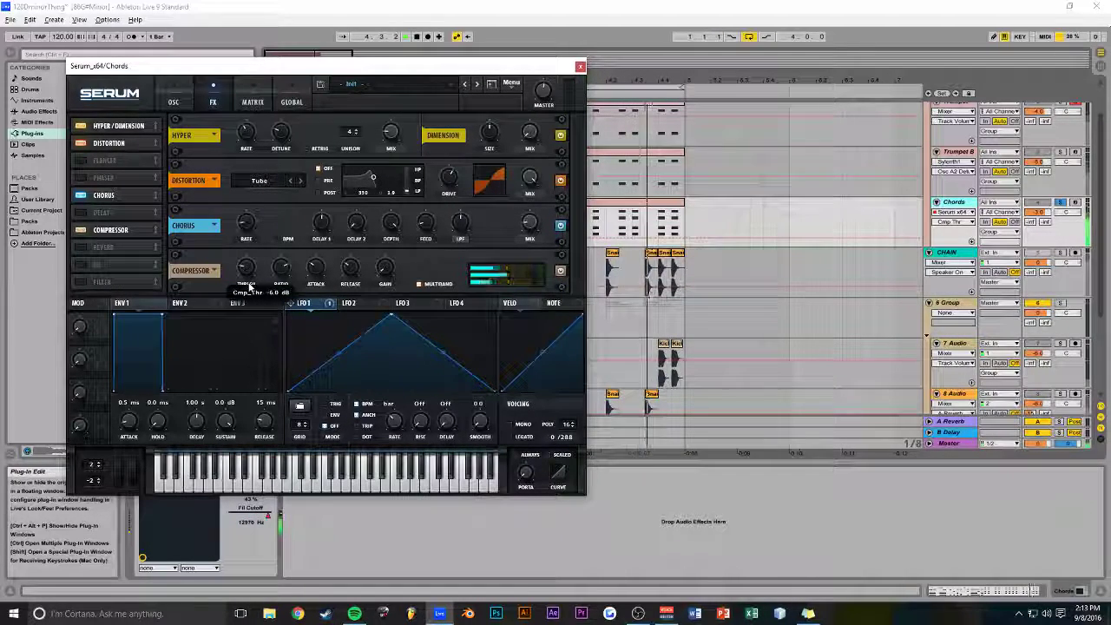
{"action": "left_click_drag", "start_coordinate": [450, 213], "coordinate": [451, 220]}
Adjust the drive and resonance of the Chords Serum's filter and lower the distortion mix
{"action": "left_click", "coordinate": [177, 103]}
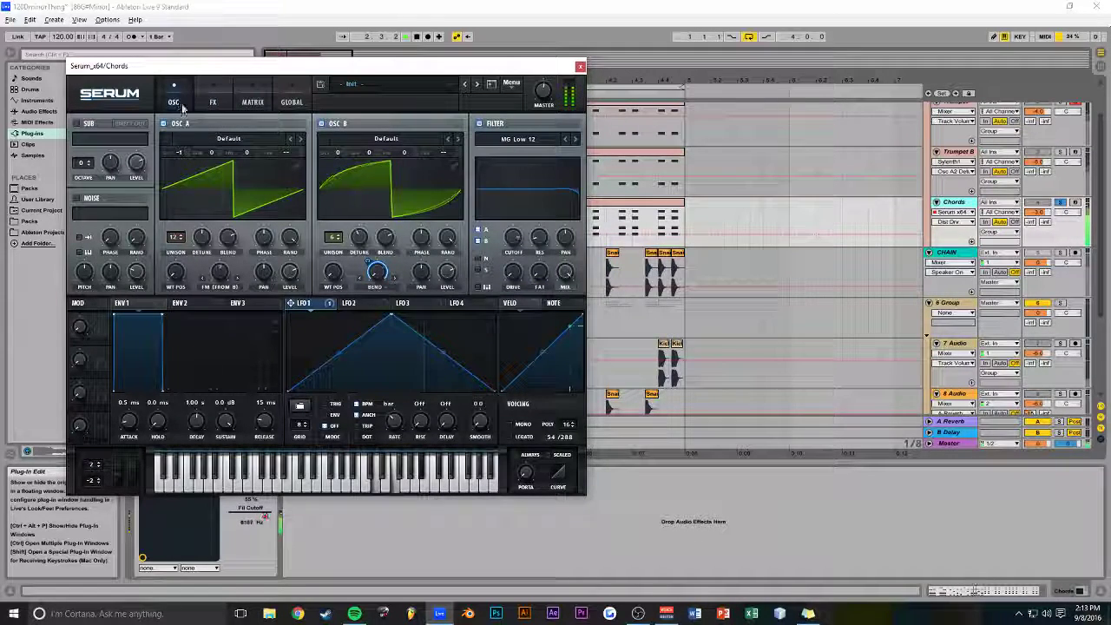
{"action": "left_click_drag", "start_coordinate": [514, 274], "coordinate": [547, 236]}
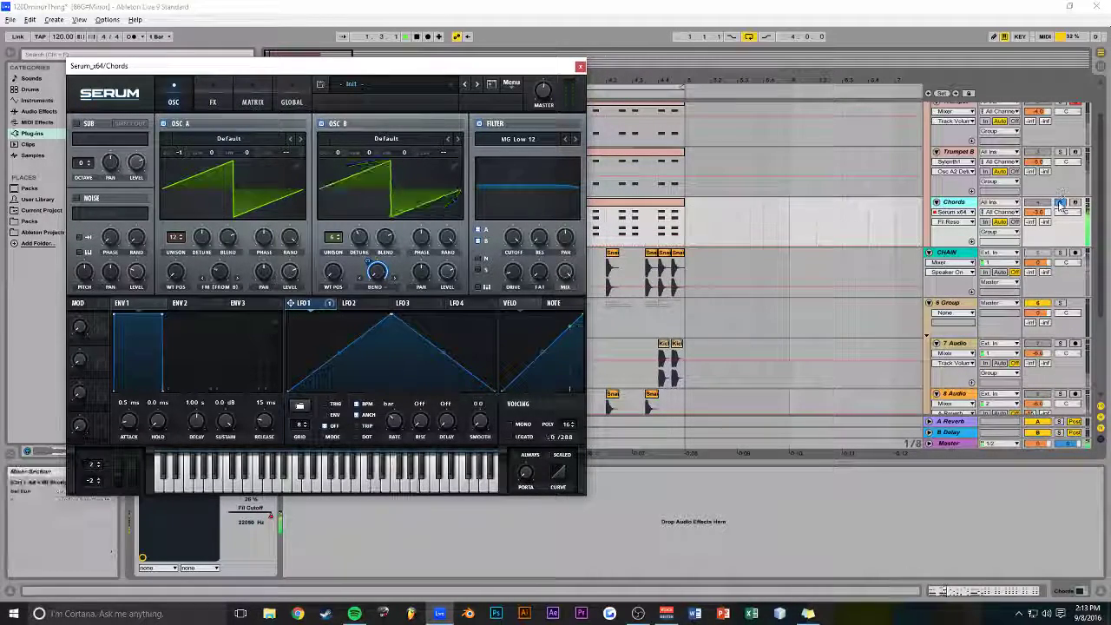
{"action": "left_click", "coordinate": [211, 103]}
{"action": "left_click_drag", "start_coordinate": [529, 179], "coordinate": [535, 229]}
Close Serum and unsolo the Chords track, set its volume to -10 dB, and save the set
{"action": "left_click", "coordinate": [580, 67]}
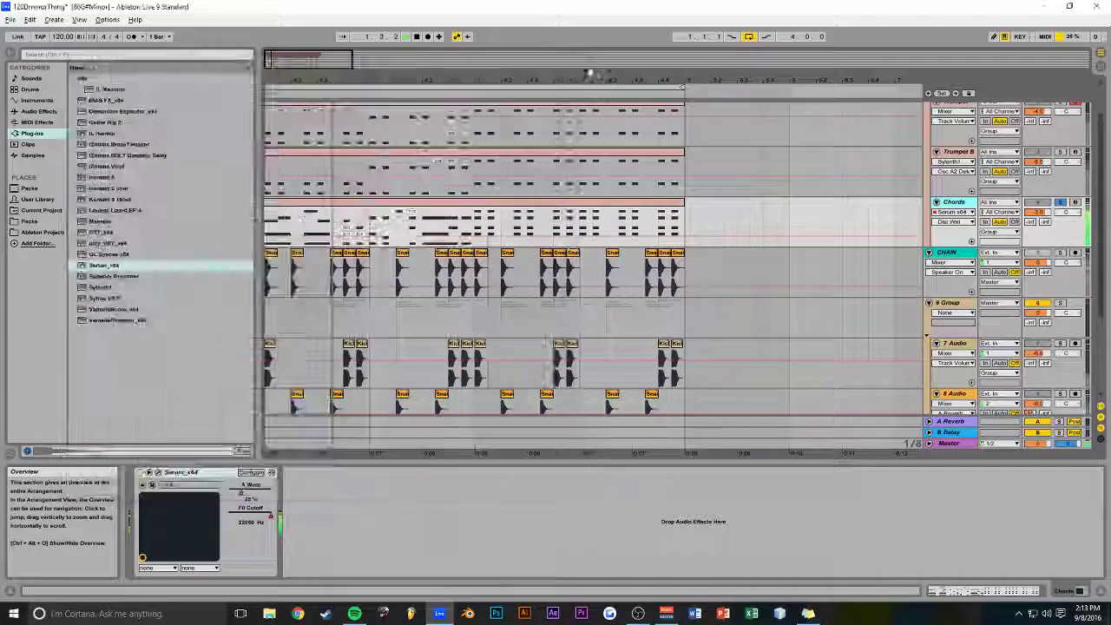
{"action": "left_click", "coordinate": [1061, 203]}
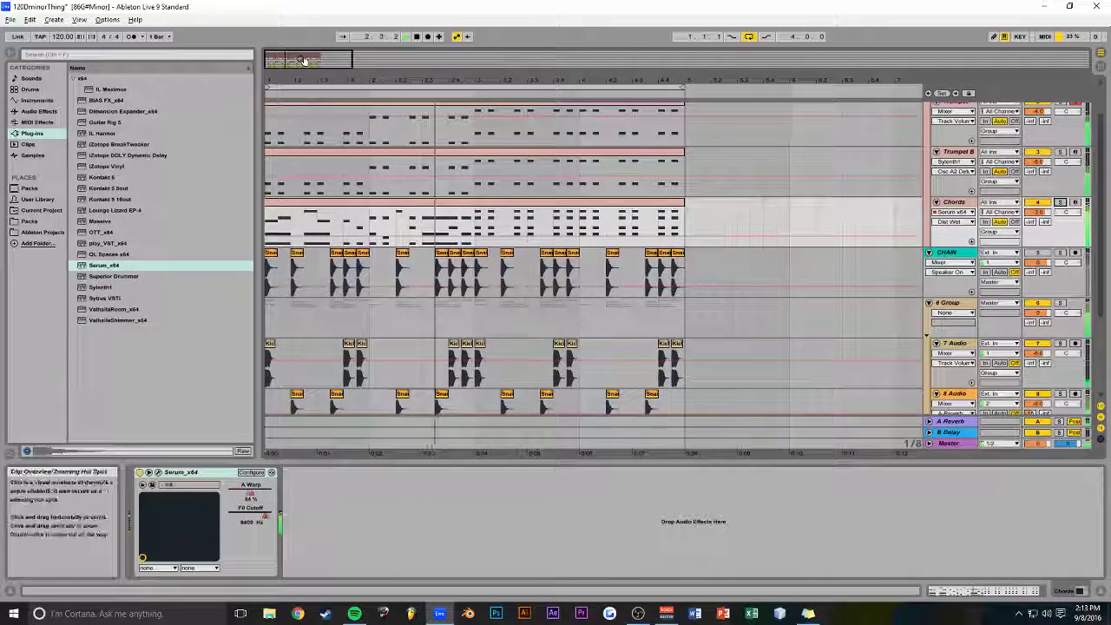
{"action": "key", "text": "minus"}
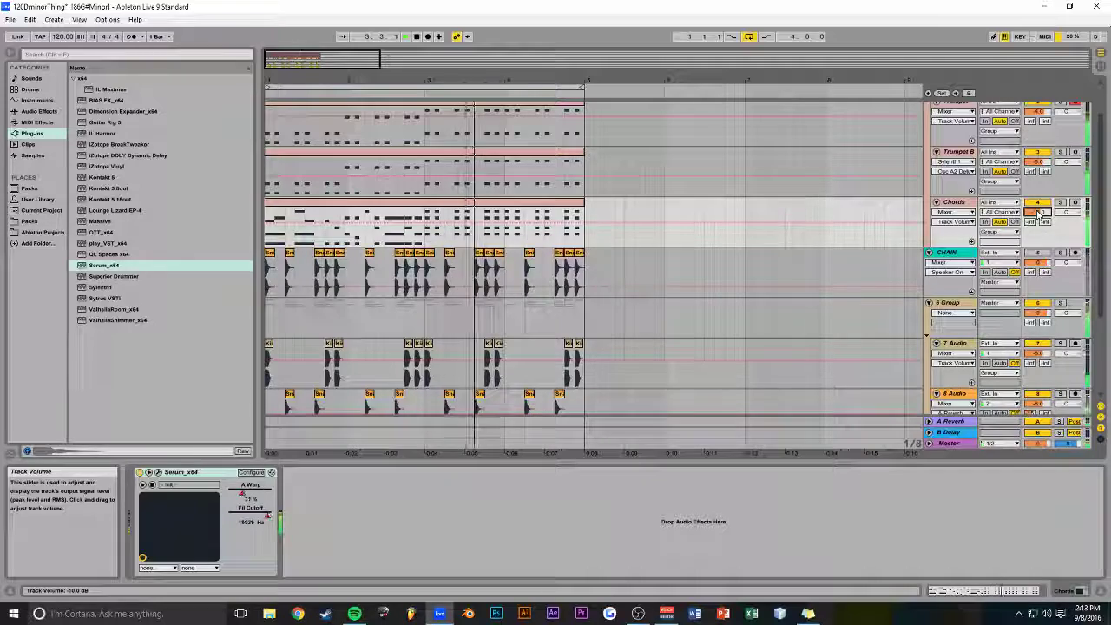
{"action": "left_click_drag", "start_coordinate": [380, 59], "coordinate": [338, 58]}
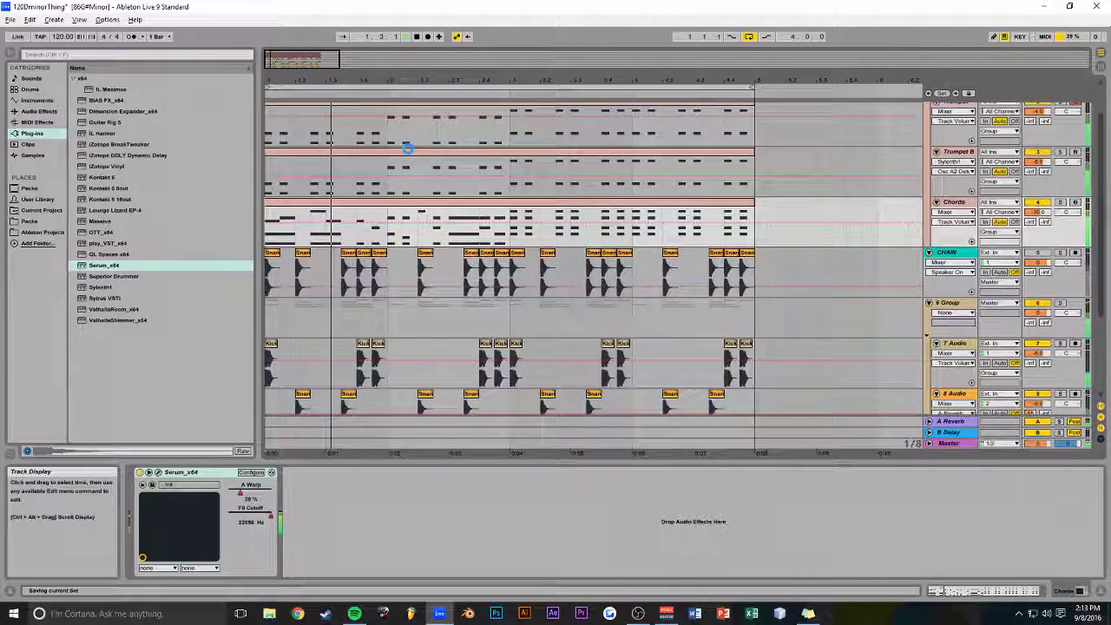
{"action": "scroll", "coordinate": [677, 152], "scroll_direction": "up", "scroll_amount": 2}
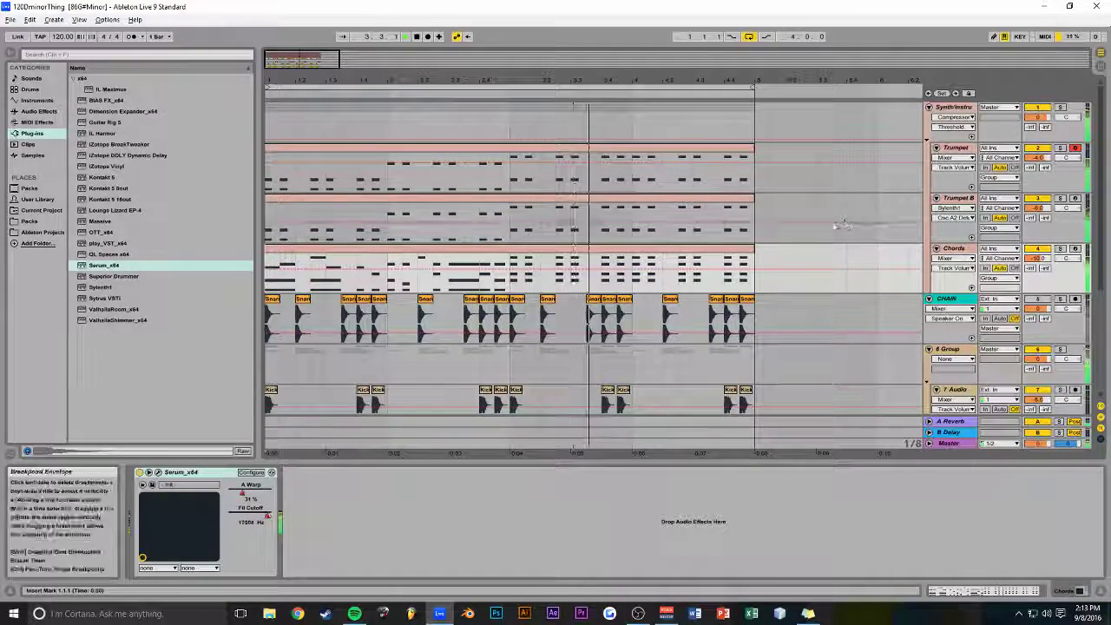
{"action": "scroll", "coordinate": [868, 223], "scroll_direction": "down", "scroll_amount": 2}
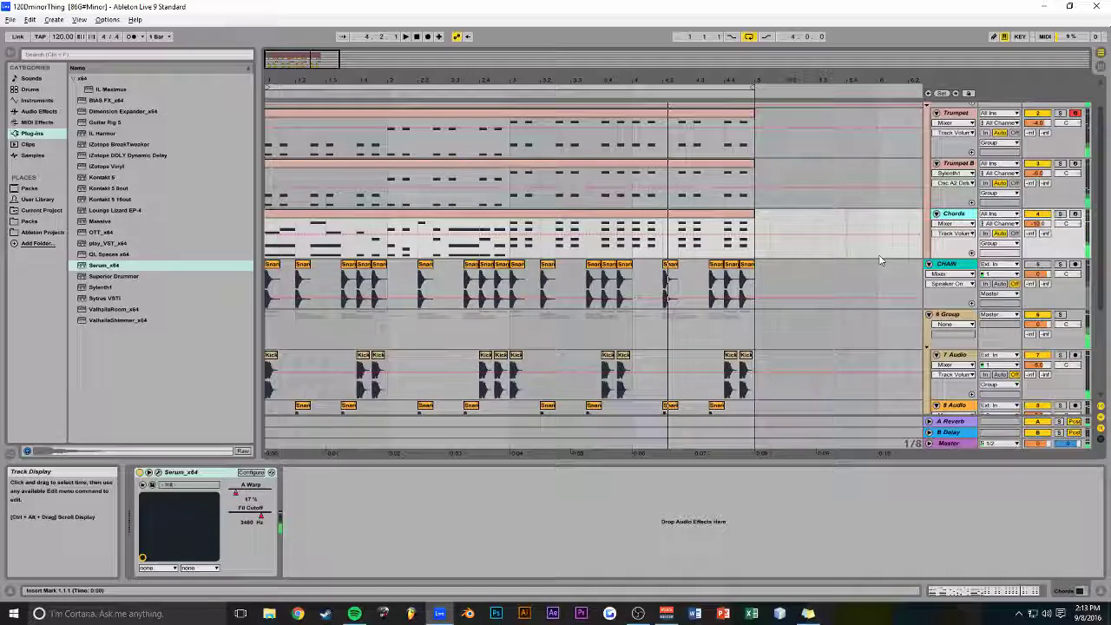
Insert a new MIDI track below Chords and load the play_VST_x64 instrument on it
{"action": "key", "text": "ctrl+shift+t"}
{"action": "left_click", "coordinate": [966, 270]}
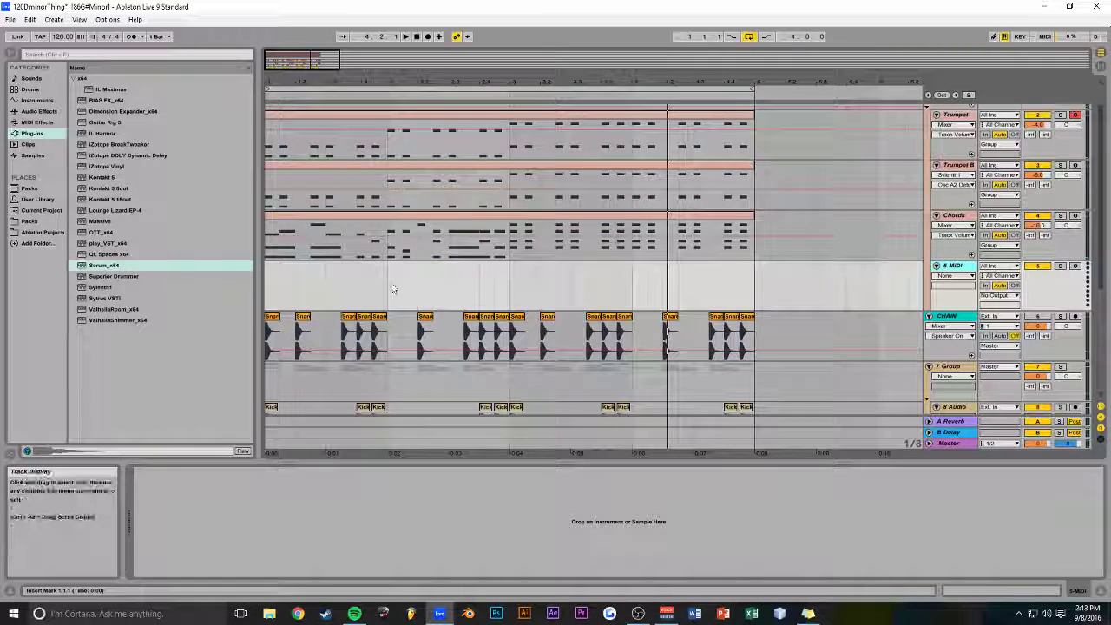
{"action": "left_click_drag", "start_coordinate": [103, 244], "coordinate": [353, 273]}
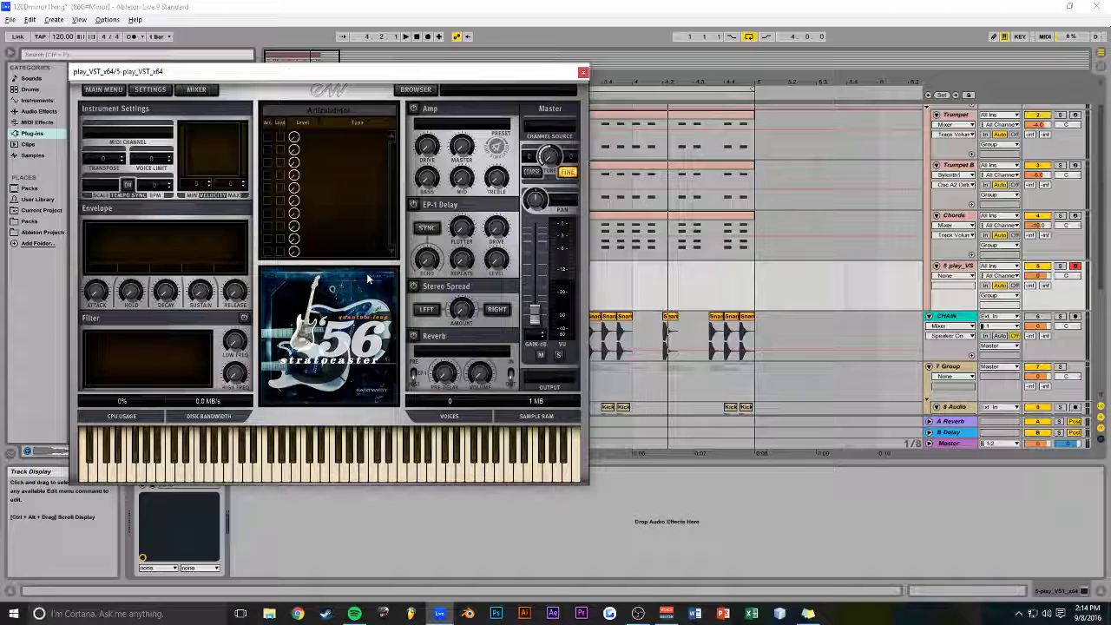
Browse the Play instrument's libraries and open EW Hollywood Strings Gold
{"action": "left_click", "coordinate": [415, 88]}
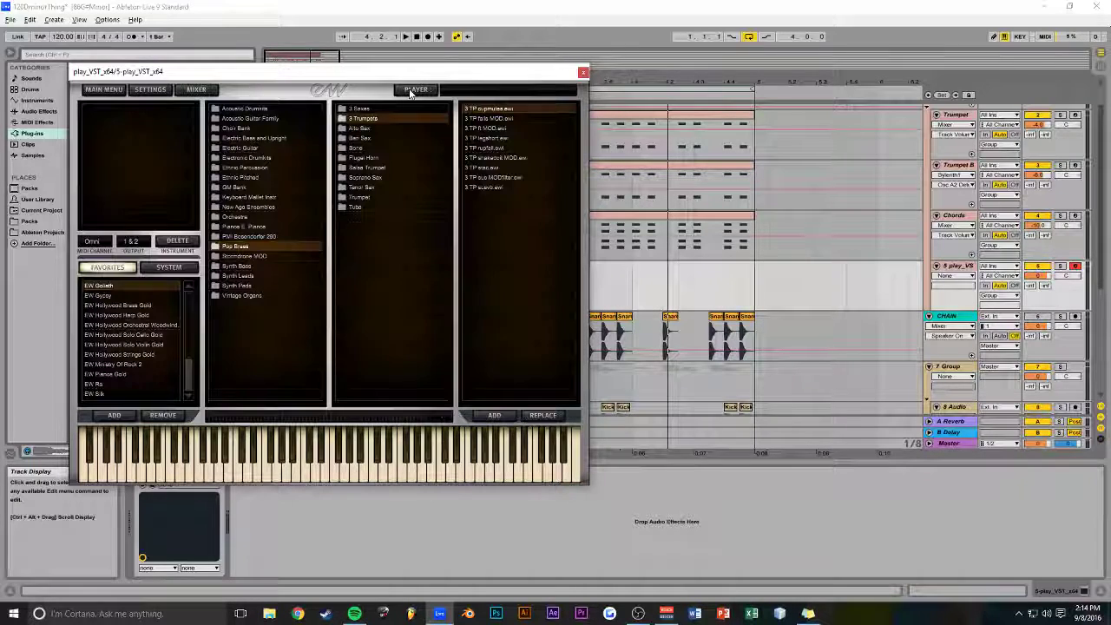
{"action": "left_click", "coordinate": [130, 325]}
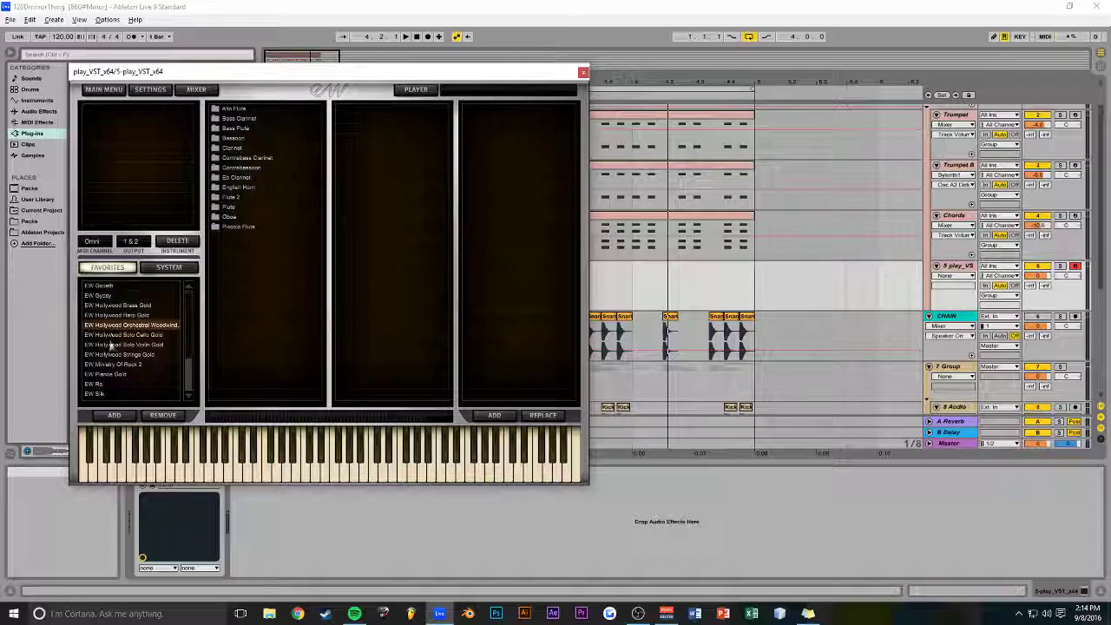
{"action": "left_click", "coordinate": [124, 355]}
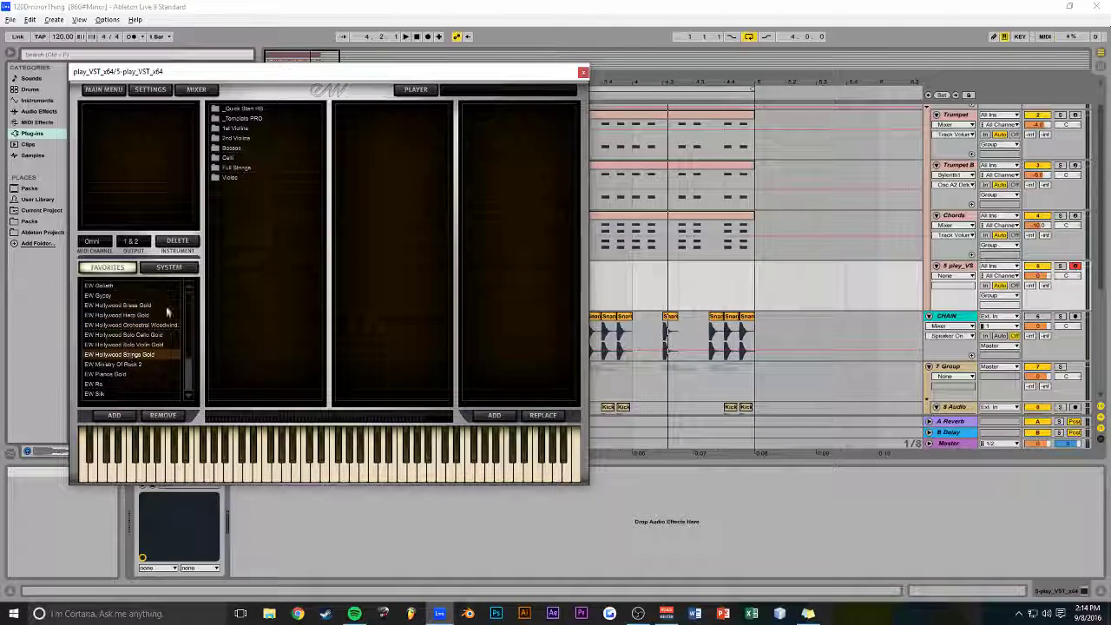
Load the Celli Sus 6 RR 4th pos Ni patch from the 01 Long Celli folder and close the plug-in window
{"action": "left_click", "coordinate": [230, 158]}
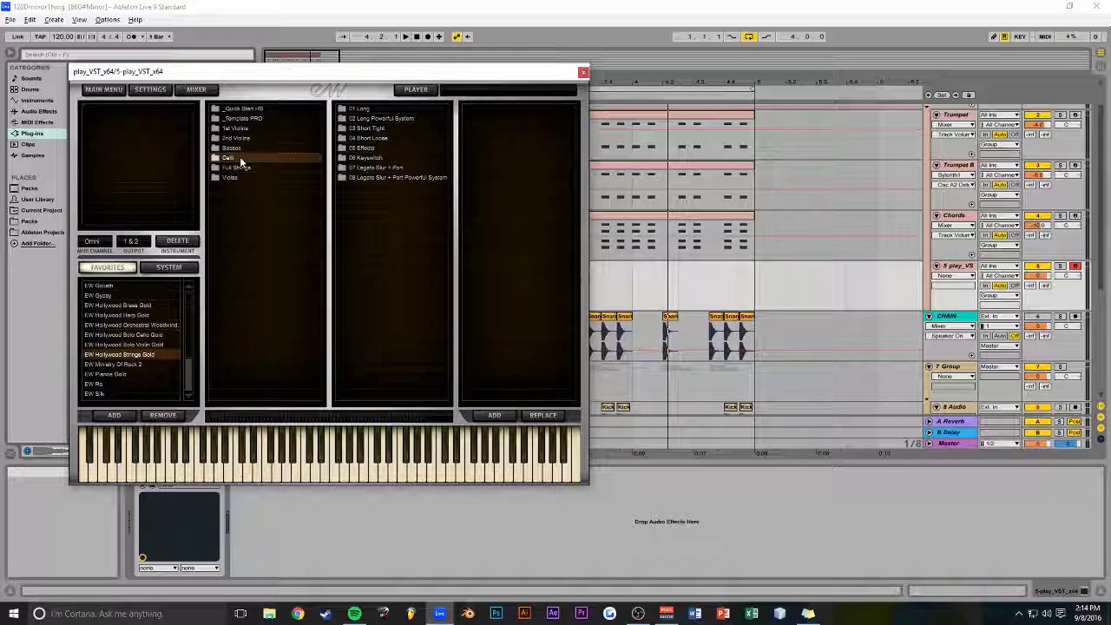
{"action": "left_click", "coordinate": [385, 108]}
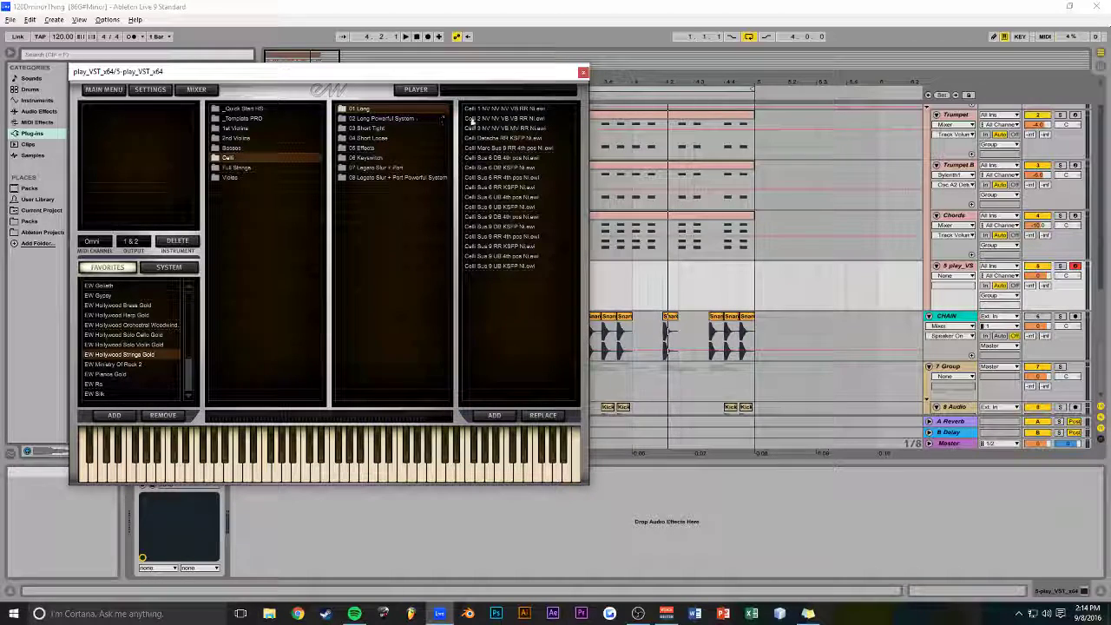
{"action": "double_click", "coordinate": [505, 178]}
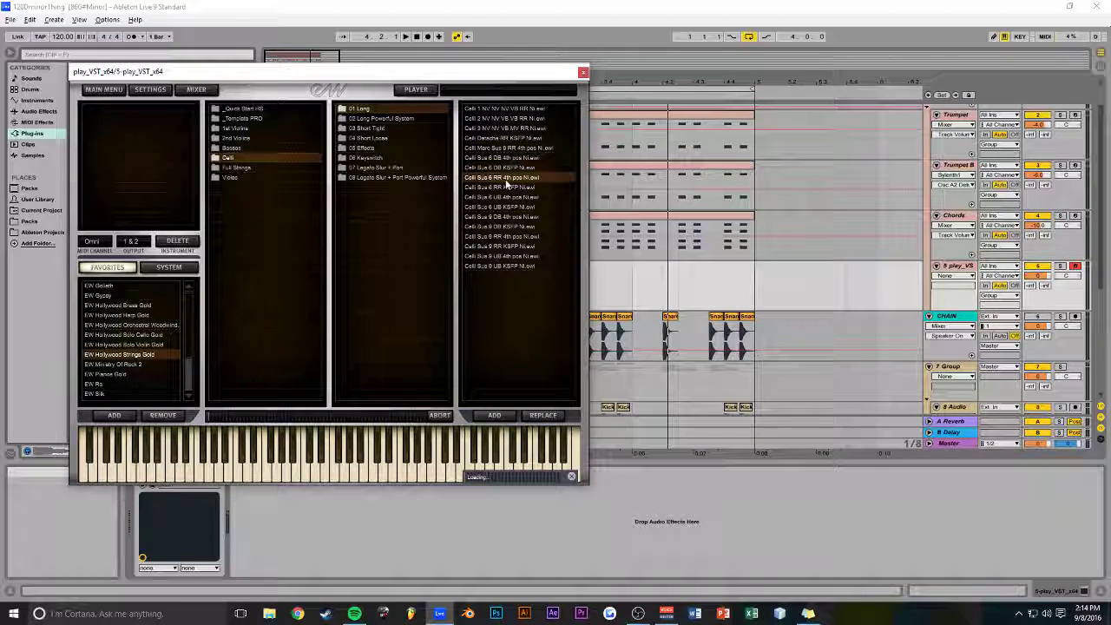
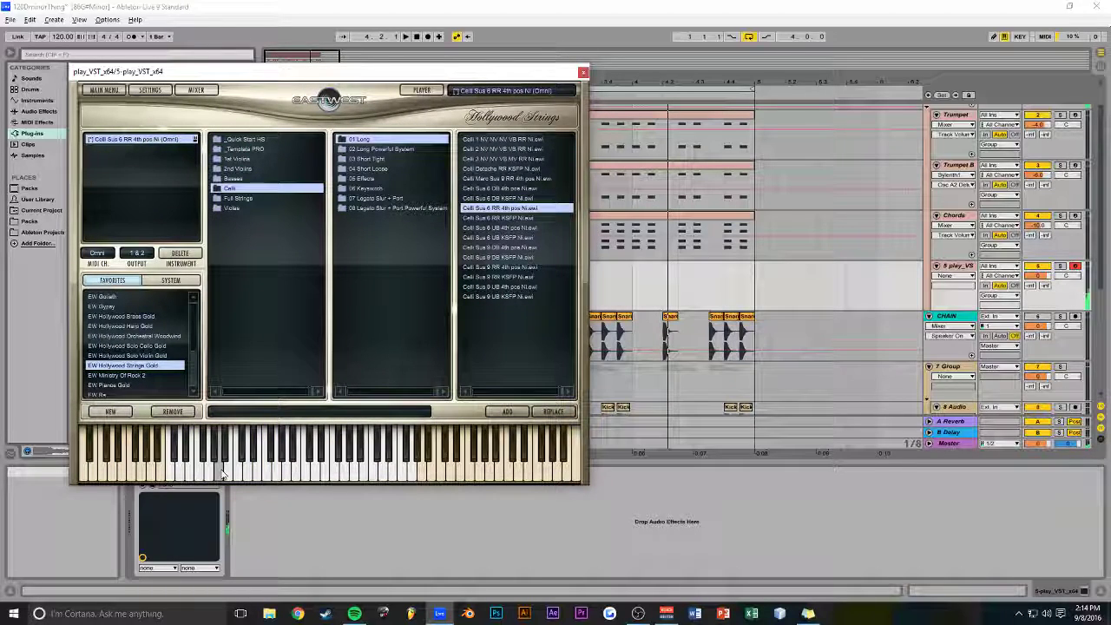
{"action": "left_click", "coordinate": [584, 73]}
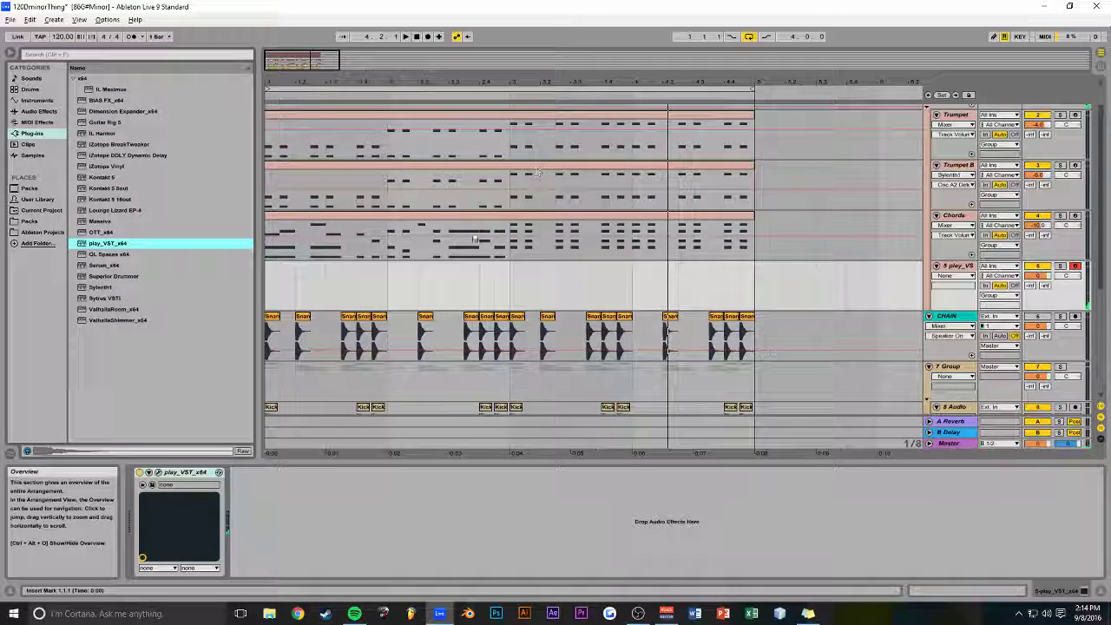
Copy the Chords clip spanning bars 1 to 4 onto the play_VST track directly below it
{"action": "left_click", "coordinate": [339, 220]}
{"action": "left_click_drag", "start_coordinate": [269, 279], "coordinate": [756, 275]}
{"action": "left_click_drag", "start_coordinate": [503, 216], "coordinate": [498, 279]}
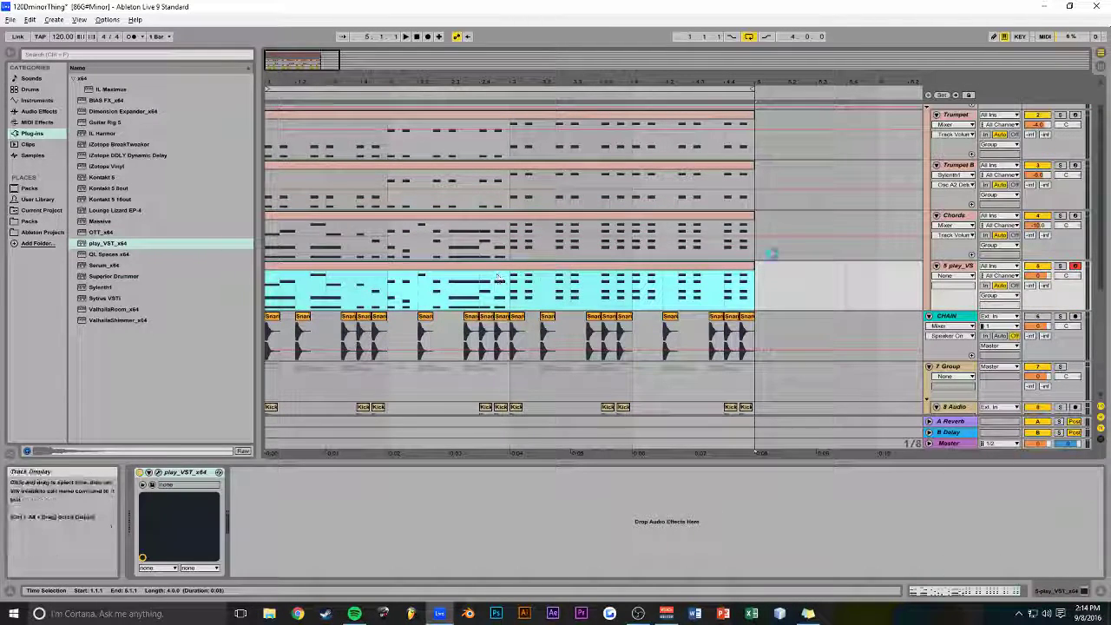
Solo and disarm the play_VST track, play it back, and open its copied clip in an enlarged MIDI note editor
{"action": "left_click", "coordinate": [1060, 266]}
{"action": "left_click", "coordinate": [1074, 266]}
{"action": "key", "text": "space"}
{"action": "double_click", "coordinate": [341, 265]}
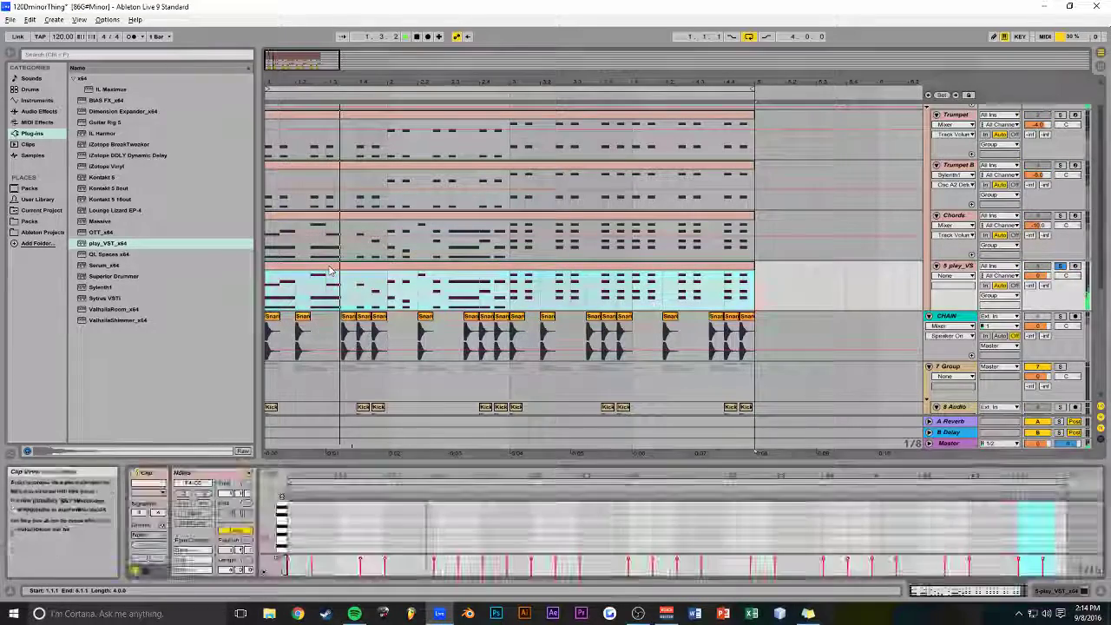
{"action": "left_click_drag", "start_coordinate": [449, 460], "coordinate": [449, 179]}
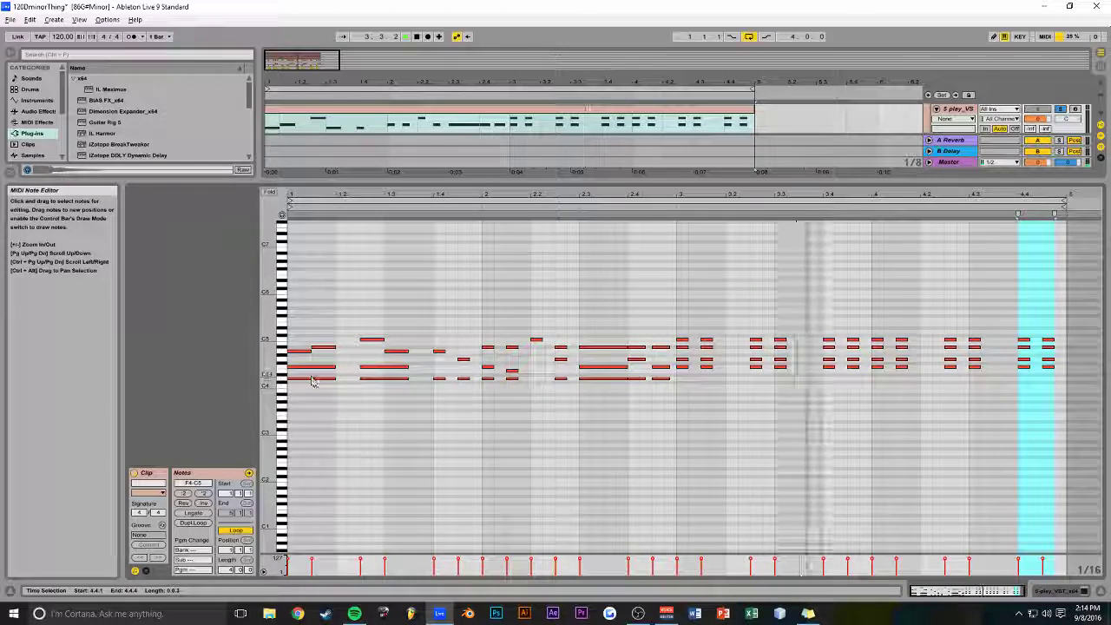
{"action": "key", "text": "space"}
Delete all notes except the opening D4 and the F4 at bar 3, and extend both with Legato
{"action": "left_click_drag", "start_coordinate": [293, 335], "coordinate": [661, 374]}
{"action": "key", "text": "Delete"}
{"action": "left_click_drag", "start_coordinate": [667, 335], "coordinate": [370, 405]}
{"action": "key", "text": "Delete"}
{"action": "key", "text": "Delete"}
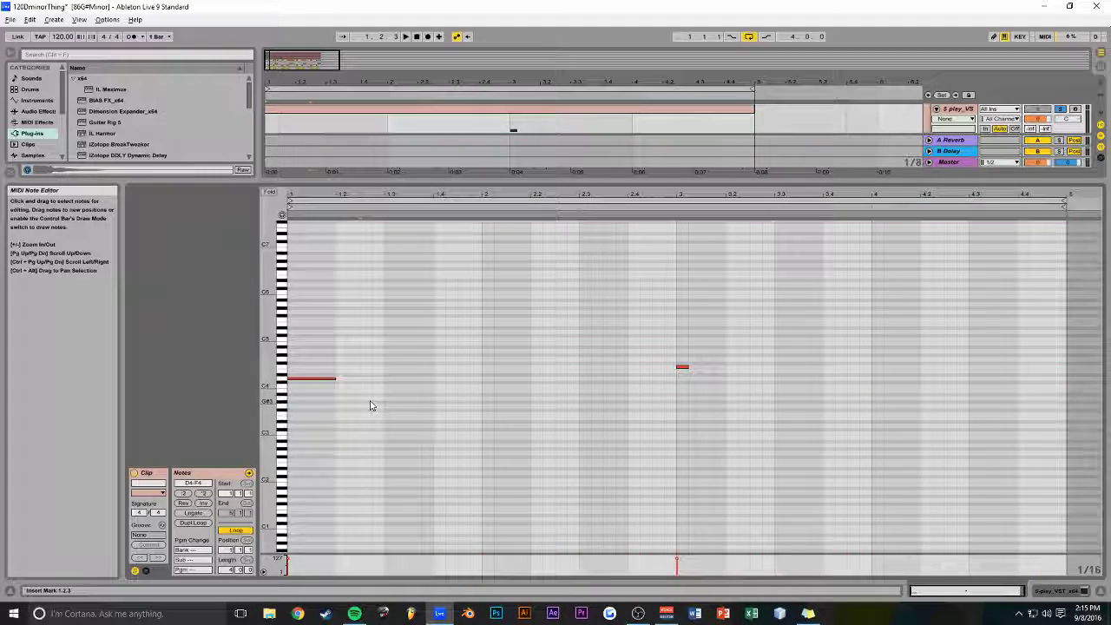
{"action": "left_click", "coordinate": [195, 515]}
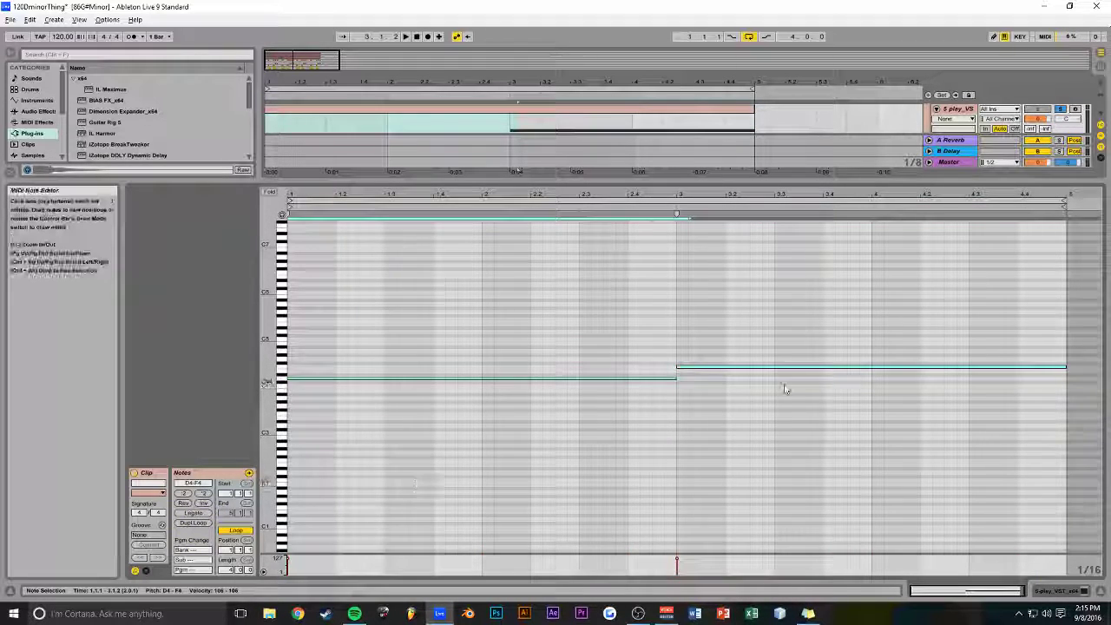
Duplicate the held notes upward to build a D4-F4-A4 chord and an F4-G4-C5 chord
{"action": "scroll", "coordinate": [747, 387], "scroll_direction": "up", "scroll_amount": 1}
{"action": "left_click_drag", "start_coordinate": [296, 395], "coordinate": [299, 368]}
{"action": "left_click", "coordinate": [359, 347]}
{"action": "left_click_drag", "start_coordinate": [696, 370], "coordinate": [699, 377]}
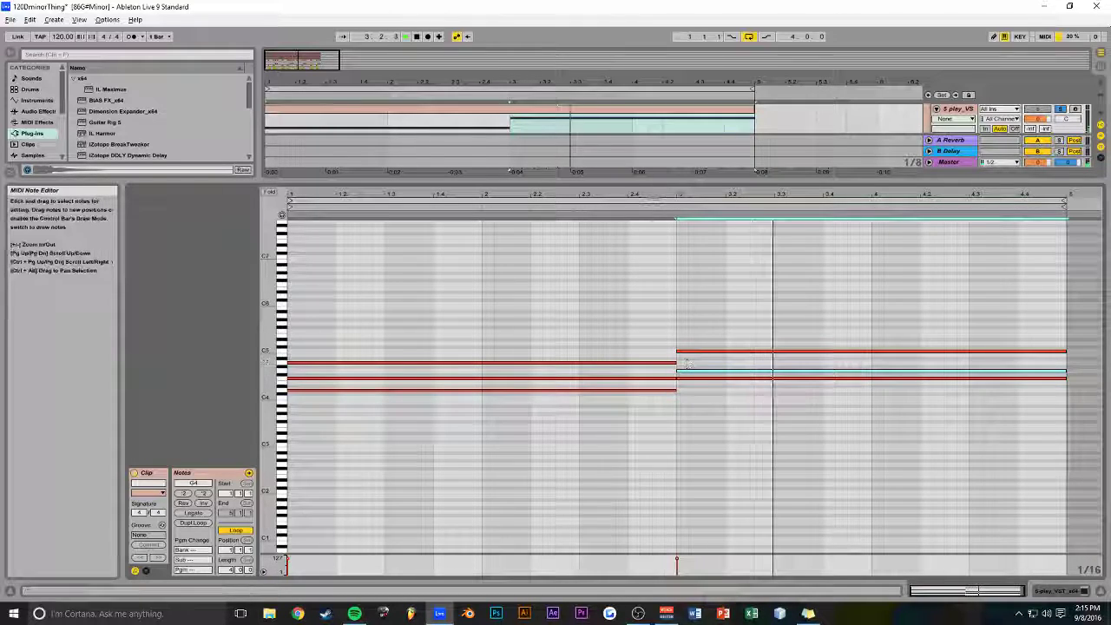
Transpose all the chord notes down one octave, and unsolo the track to hear them in the full mix
{"action": "mouse_move", "coordinate": [282, 339]}
{"action": "left_mouse_down"}
{"action": "mouse_move", "coordinate": [282, 373]}
{"action": "mouse_move", "coordinate": [282, 353]}
{"action": "left_mouse_up"}
{"action": "left_click_drag", "start_coordinate": [789, 329], "coordinate": [594, 438]}
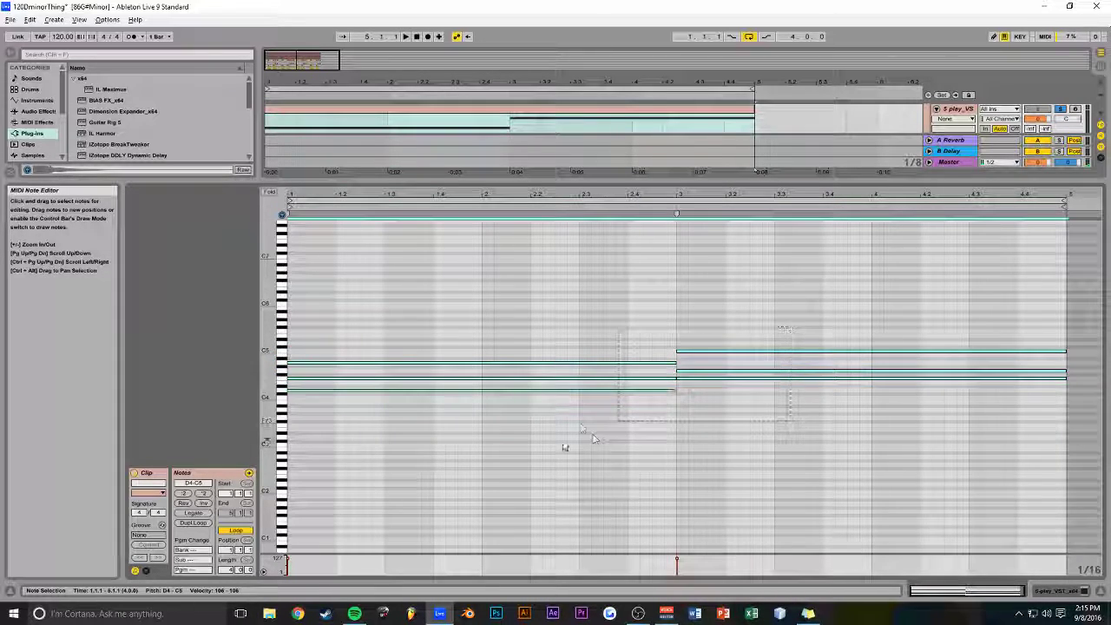
{"action": "key", "text": "shift+Down"}
{"action": "key", "text": "space"}
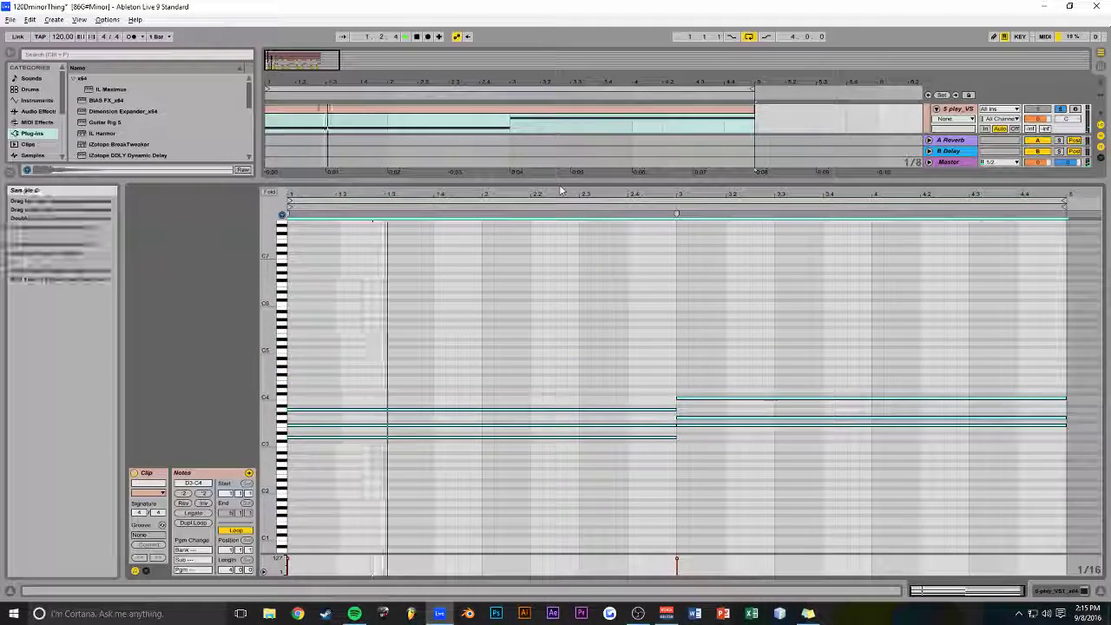
{"action": "left_click_drag", "start_coordinate": [562, 180], "coordinate": [561, 339]}
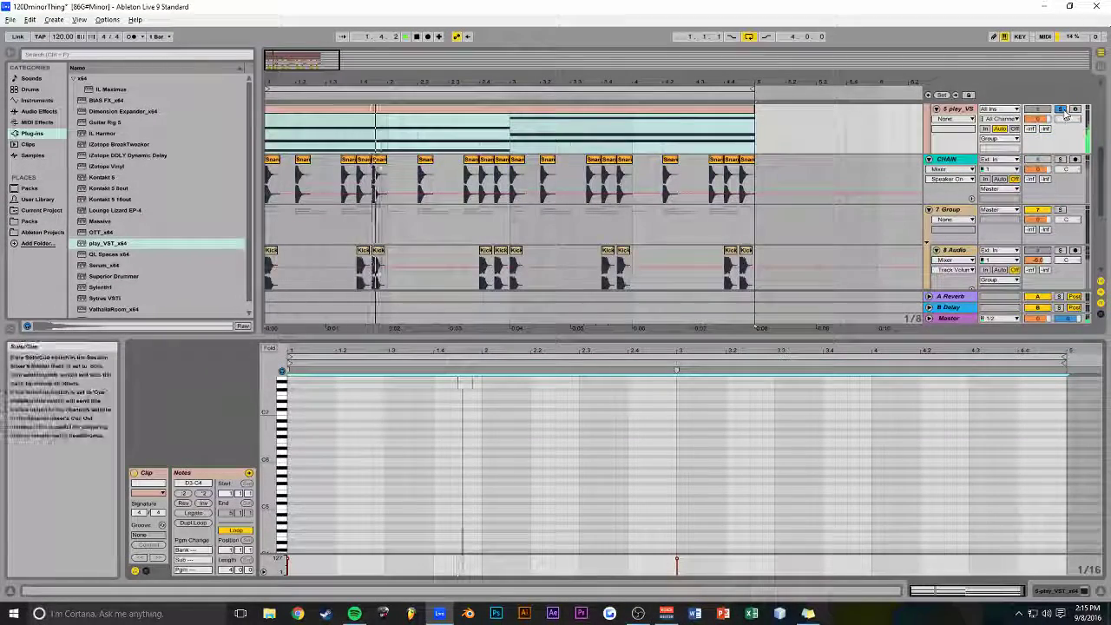
{"action": "scroll", "coordinate": [743, 467], "scroll_direction": "down", "scroll_amount": 10}
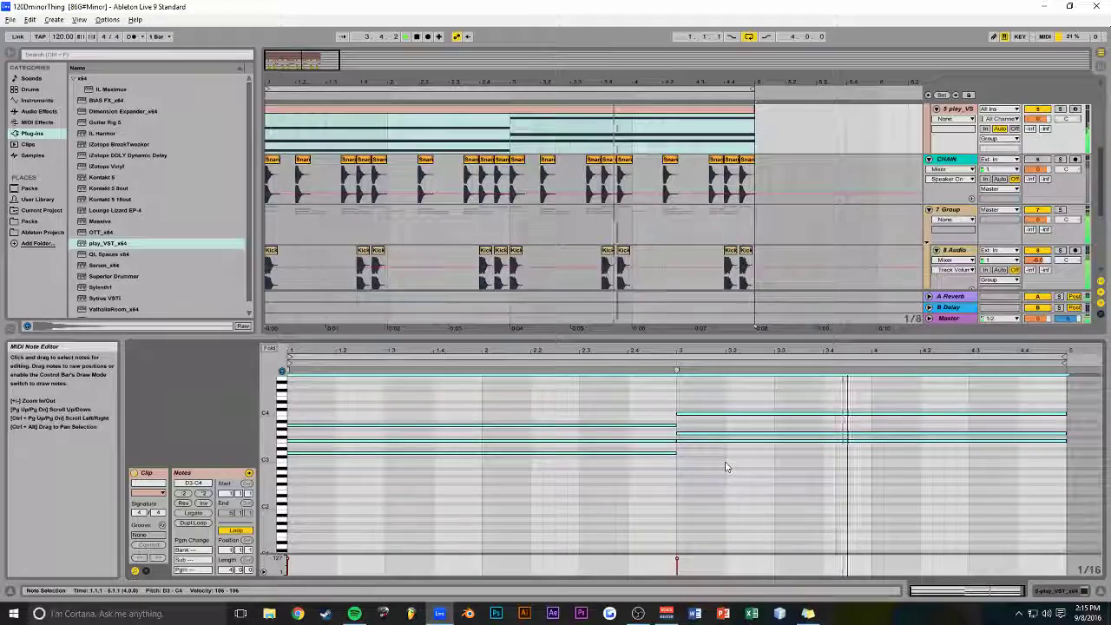
Double the lowest notes of both chords, D3 and F3, one octave lower at D2 and F2
{"action": "scroll", "coordinate": [728, 465], "scroll_direction": "up", "scroll_amount": 1}
{"action": "left_click_drag", "start_coordinate": [706, 338], "coordinate": [707, 202]}
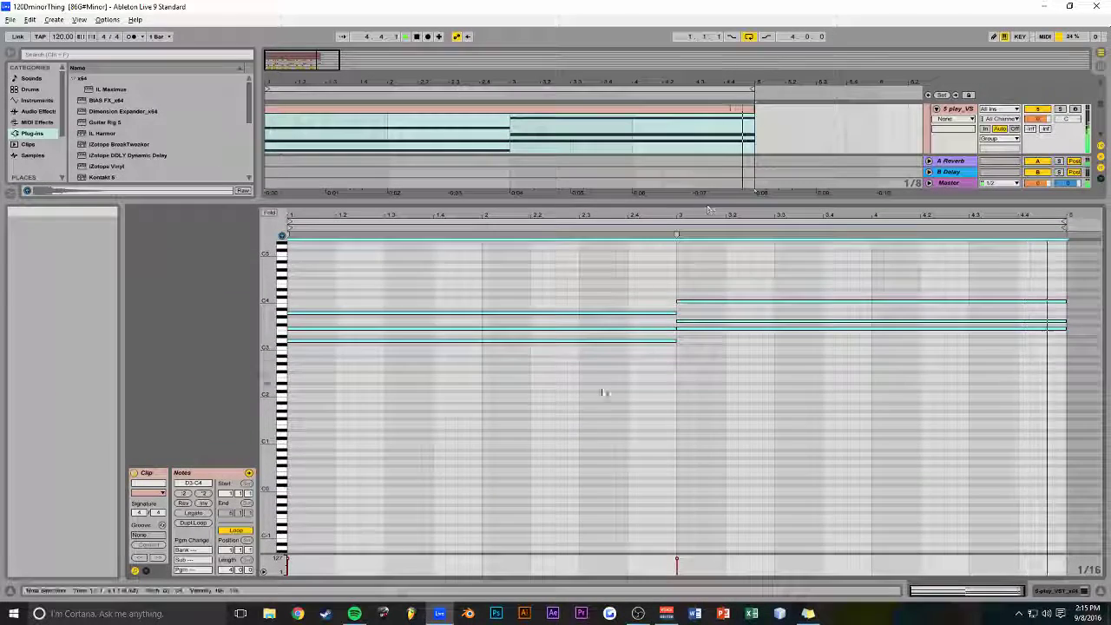
{"action": "scroll", "coordinate": [361, 405], "scroll_direction": "up", "scroll_amount": 1}
{"action": "left_click", "coordinate": [697, 351]}
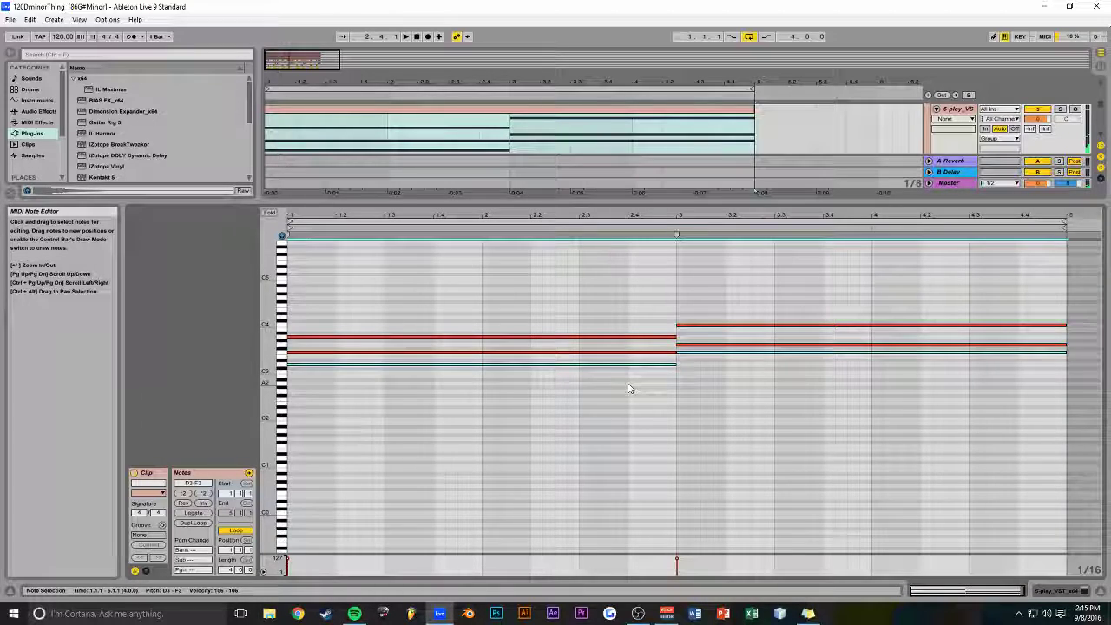
{"action": "key", "text": "shift+Down"}
{"action": "left_click_drag", "start_coordinate": [328, 415], "coordinate": [325, 373]}
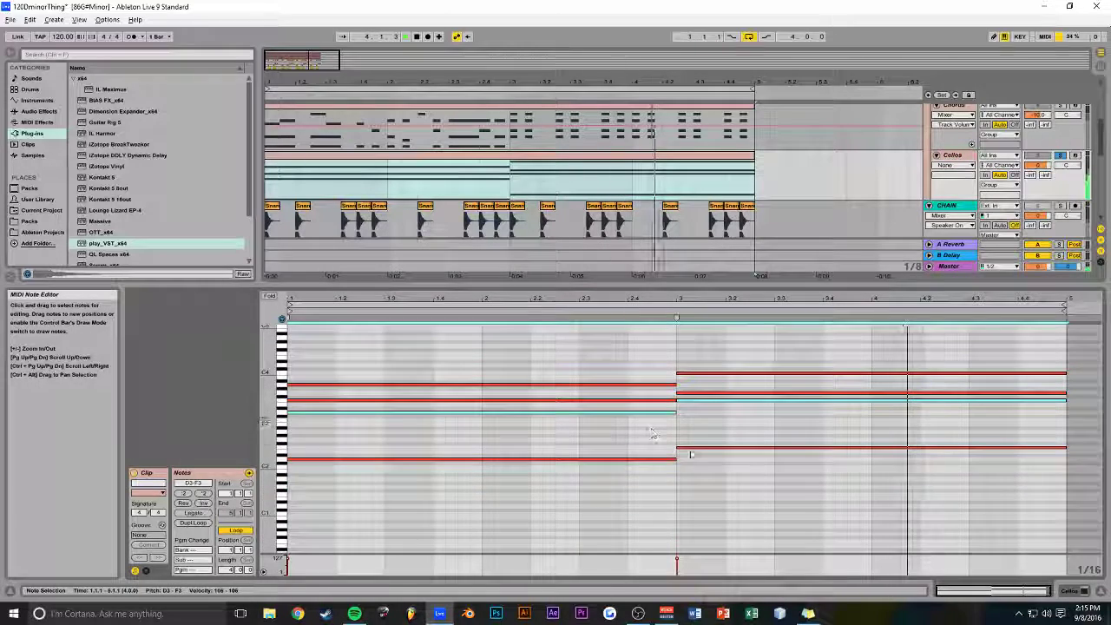
Add a held F2 to the first chord and a held C3 to the second, and unsolo the Cellos track
{"action": "left_click", "coordinate": [318, 460]}
{"action": "key", "text": "space"}
{"action": "left_click_drag", "start_coordinate": [312, 459], "coordinate": [306, 450]}
{"action": "left_click_drag", "start_coordinate": [681, 448], "coordinate": [692, 425]}
{"action": "key", "text": "space"}
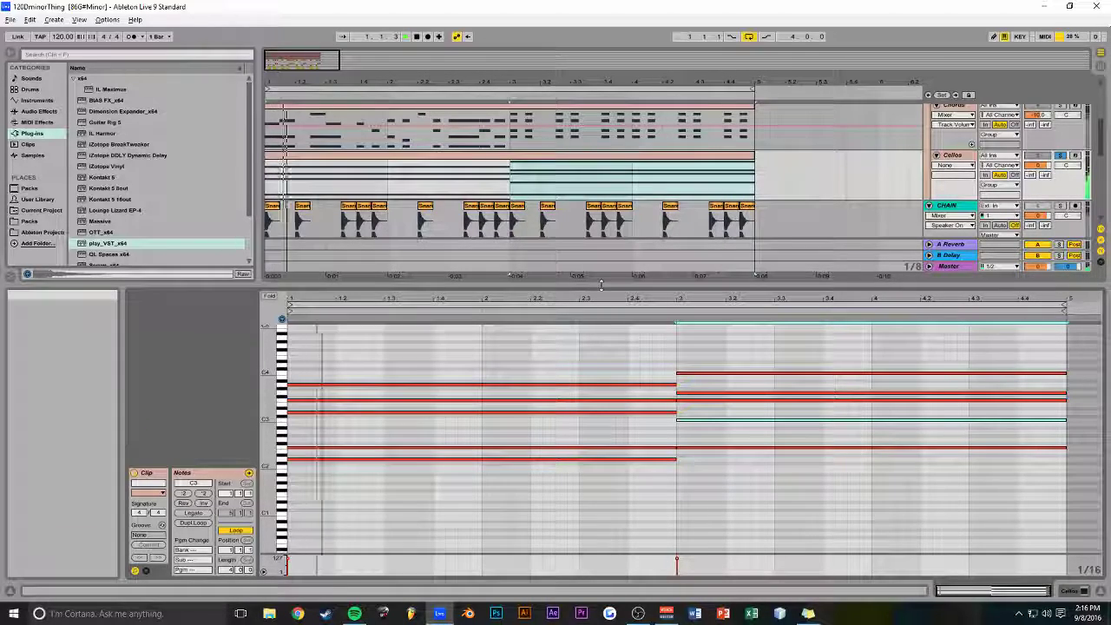
{"action": "left_click_drag", "start_coordinate": [626, 278], "coordinate": [738, 447]}
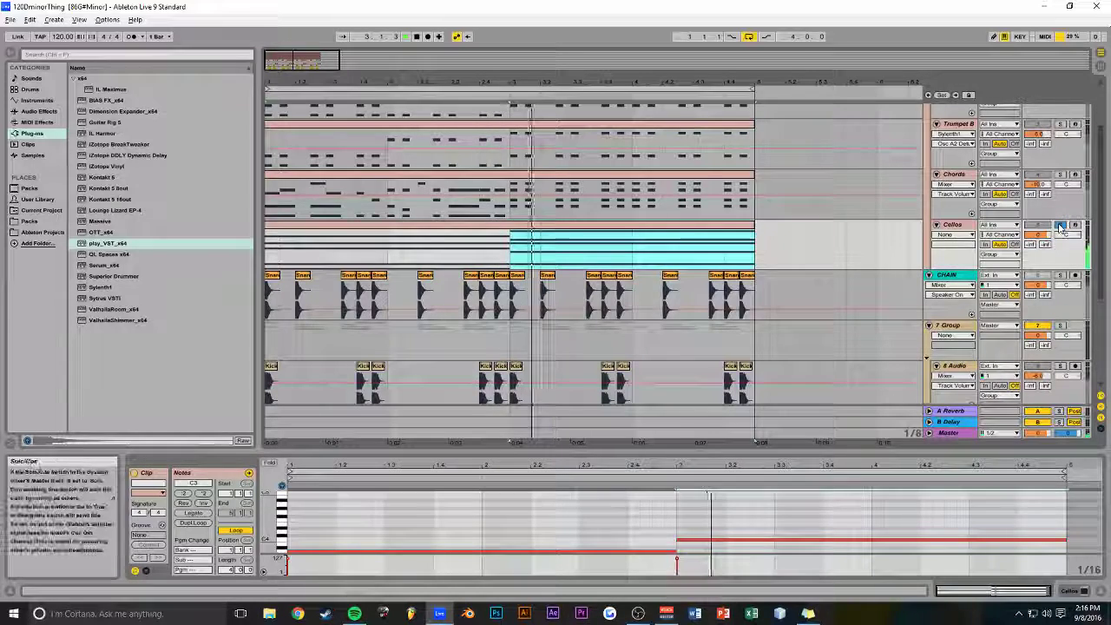
{"action": "left_click", "coordinate": [1061, 226]}
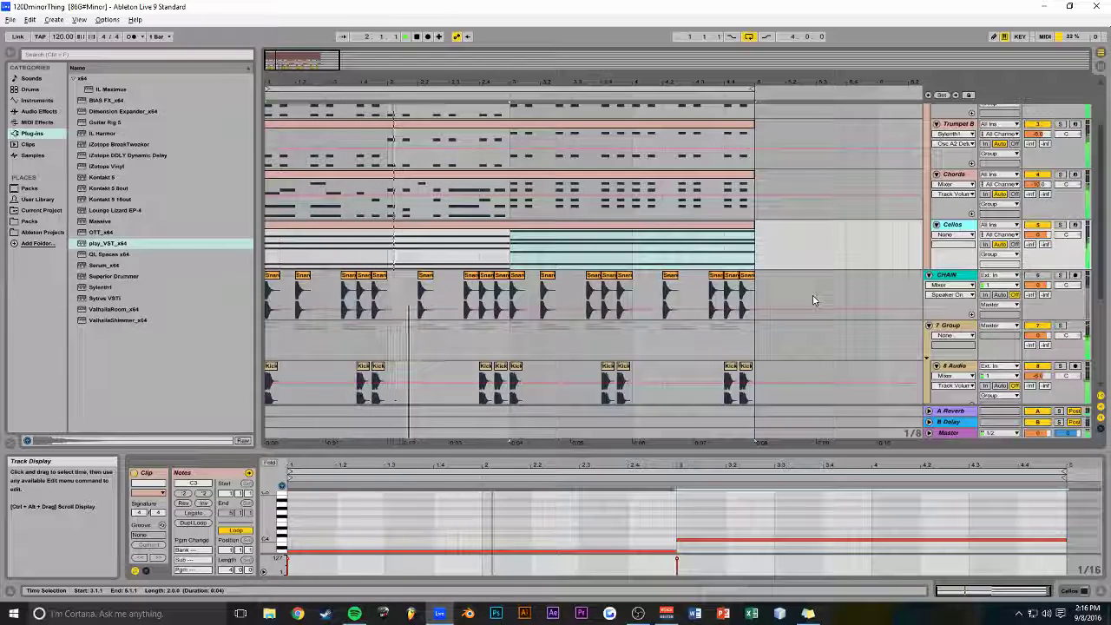
Insert a new MIDI track below Cellos and load the play_VST_x64 instrument on it
{"action": "key", "text": "ctrl+shift+t"}
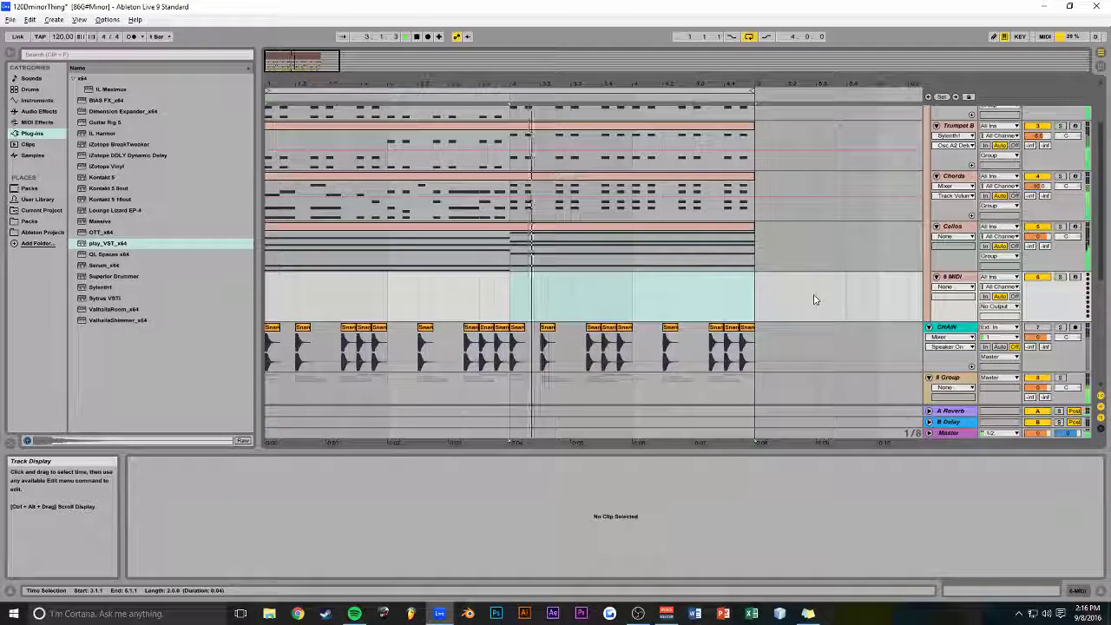
{"action": "left_click_drag", "start_coordinate": [102, 247], "coordinate": [405, 286]}
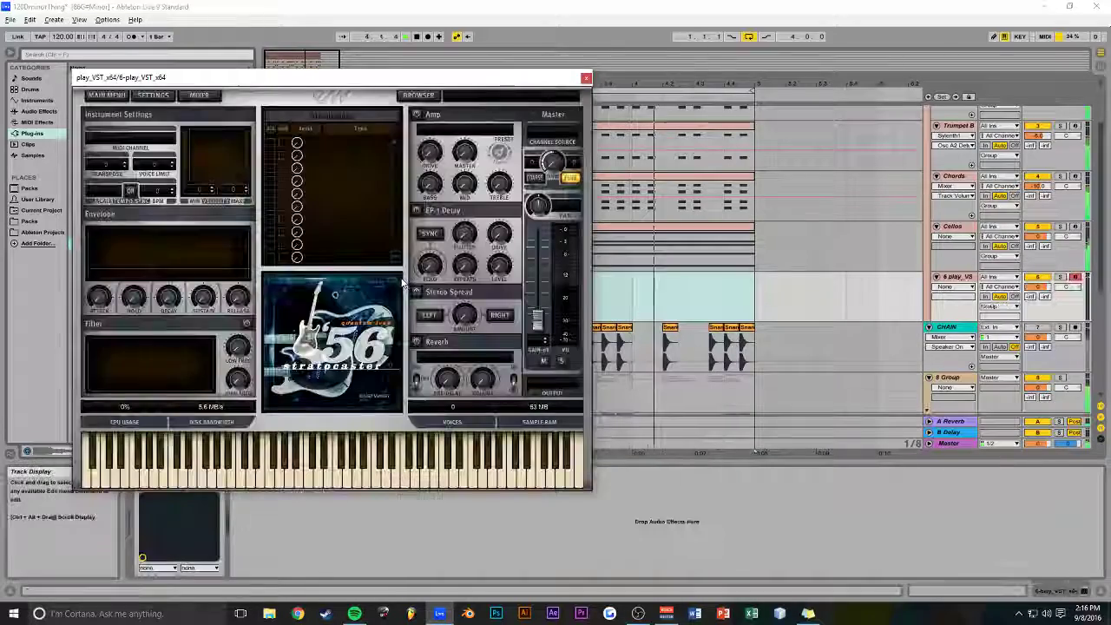
{"action": "left_click_drag", "start_coordinate": [395, 82], "coordinate": [508, 90]}
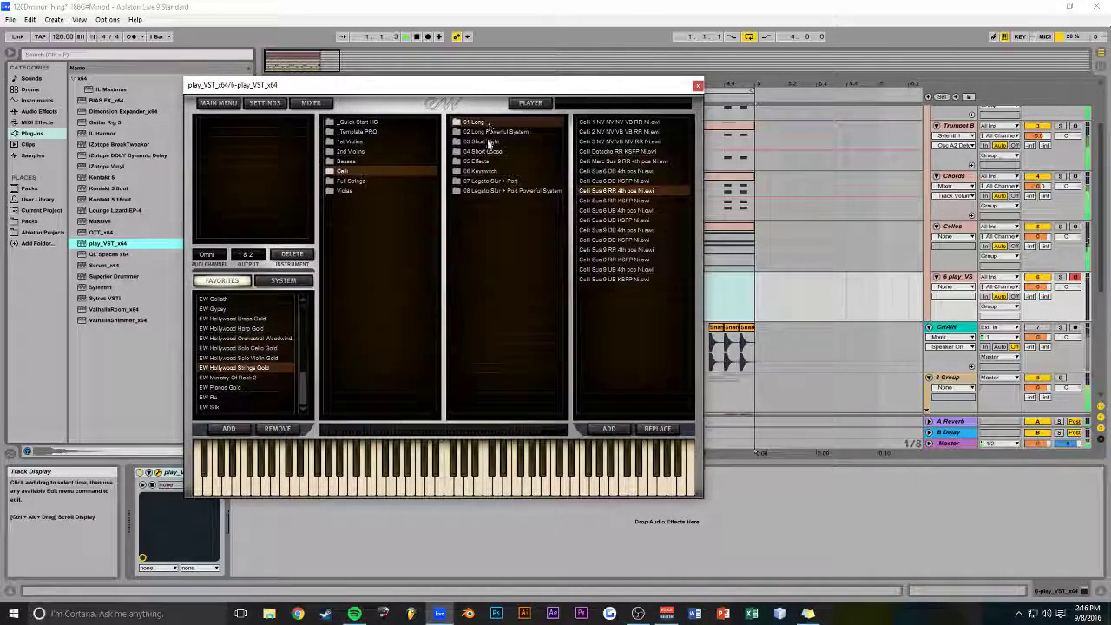
Load the 2nd Violins Sus 6 RR 4th pos Ni patch from the 01 Long folder and close the plug-in window
{"action": "left_click", "coordinate": [356, 143]}
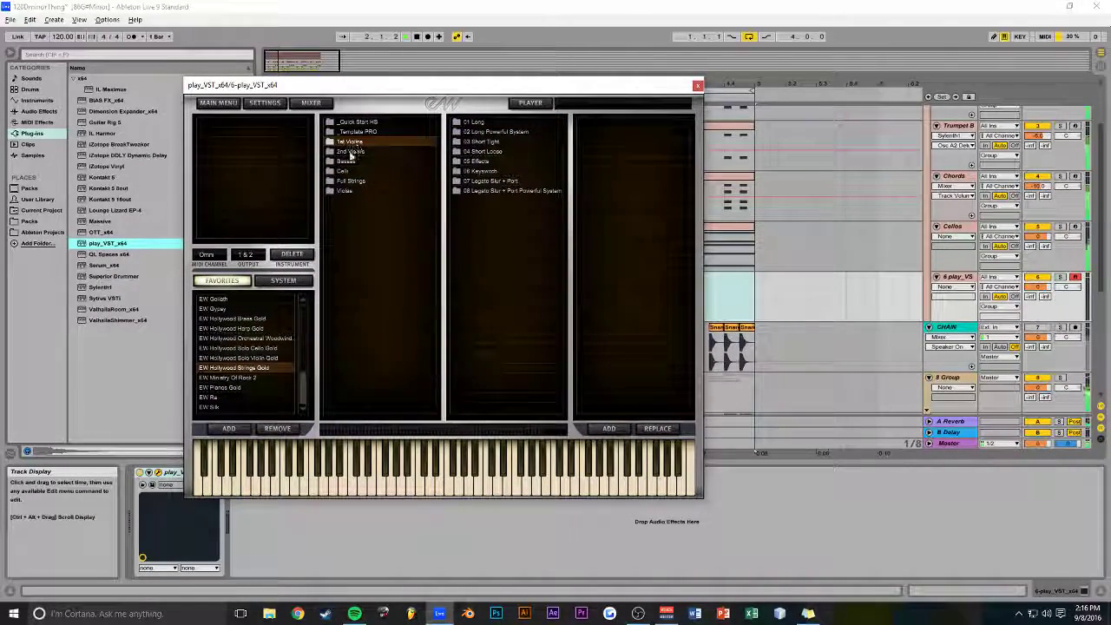
{"action": "left_click", "coordinate": [483, 123]}
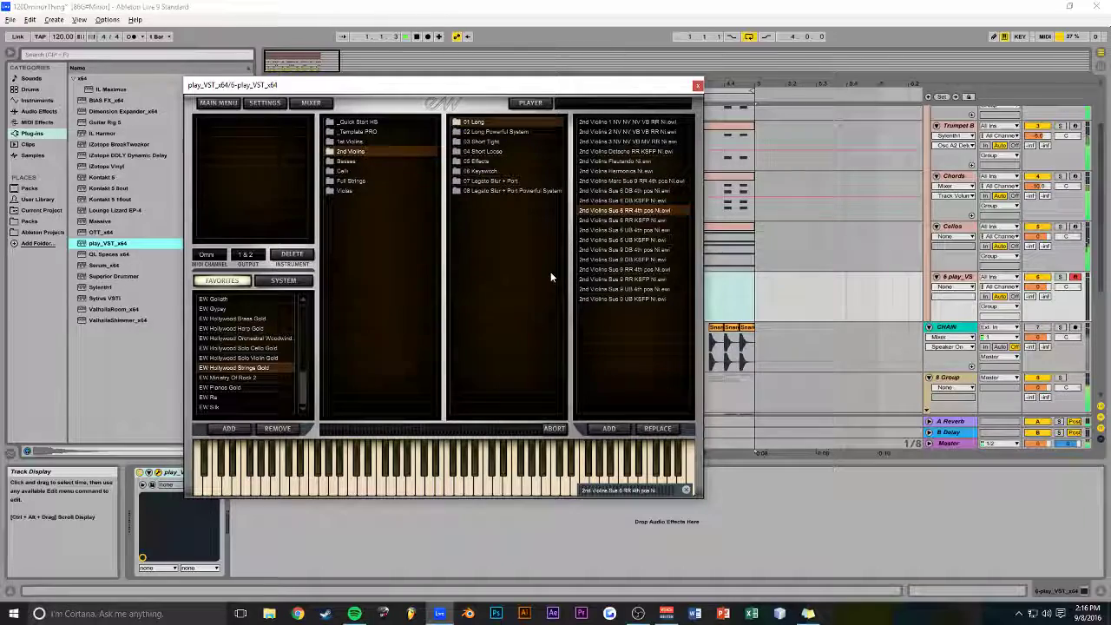
{"action": "left_click", "coordinate": [697, 86]}
{"action": "left_click_drag", "start_coordinate": [408, 84], "coordinate": [431, 112]}
{"action": "key", "text": "alt+Tab"}
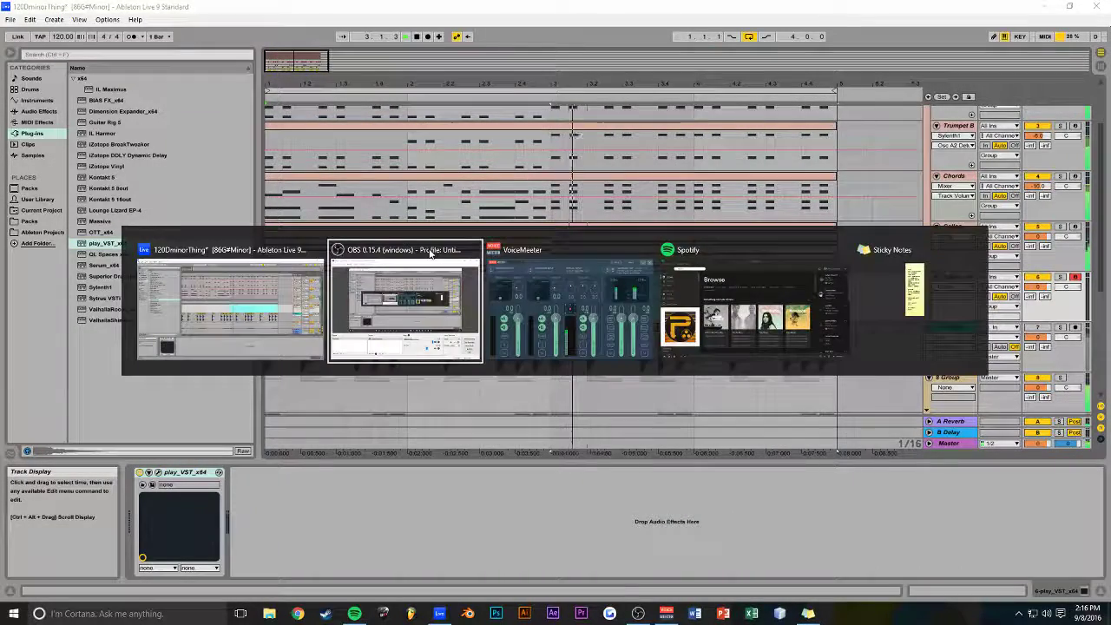
{"action": "key", "text": "alt+Tab"}
{"action": "key", "text": "alt+Tab"}
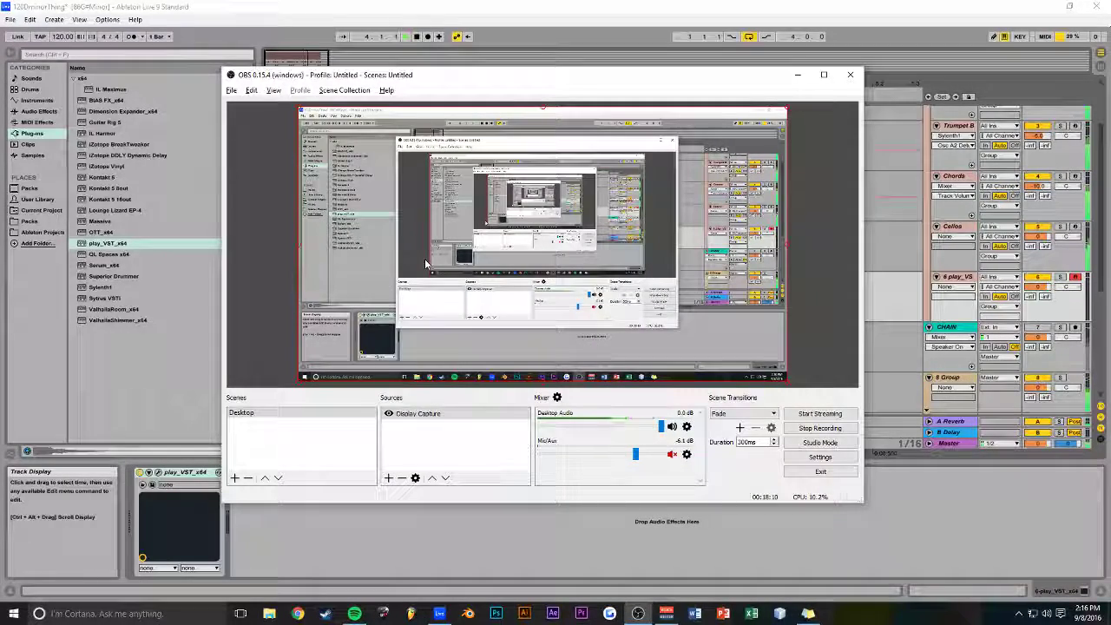
{"action": "key", "text": "alt+Tab"}
{"action": "key", "text": "alt+Tab"}
{"action": "key", "text": "alt+Tab"}
{"action": "key", "text": "alt+Tab"}
{"action": "key", "text": "alt+Tab"}
{"action": "key", "text": "alt+Tab"}
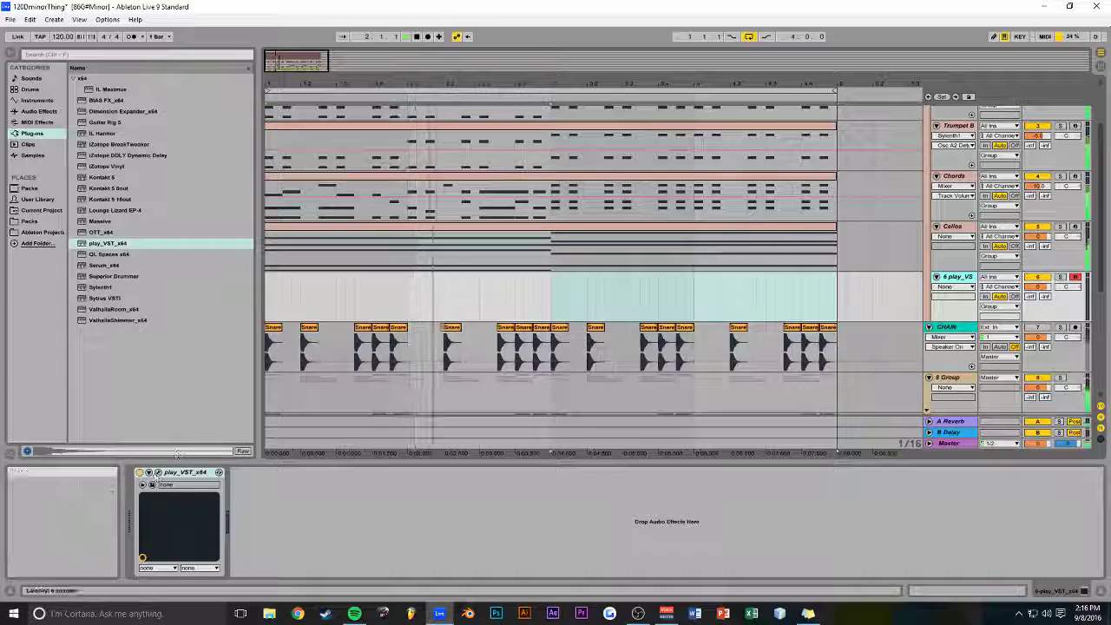
Audition the loaded 2nd Violins patch and copy the Cellos clip onto the new play_VST track at bar 1
{"action": "key", "text": "ctrl+alt+p"}
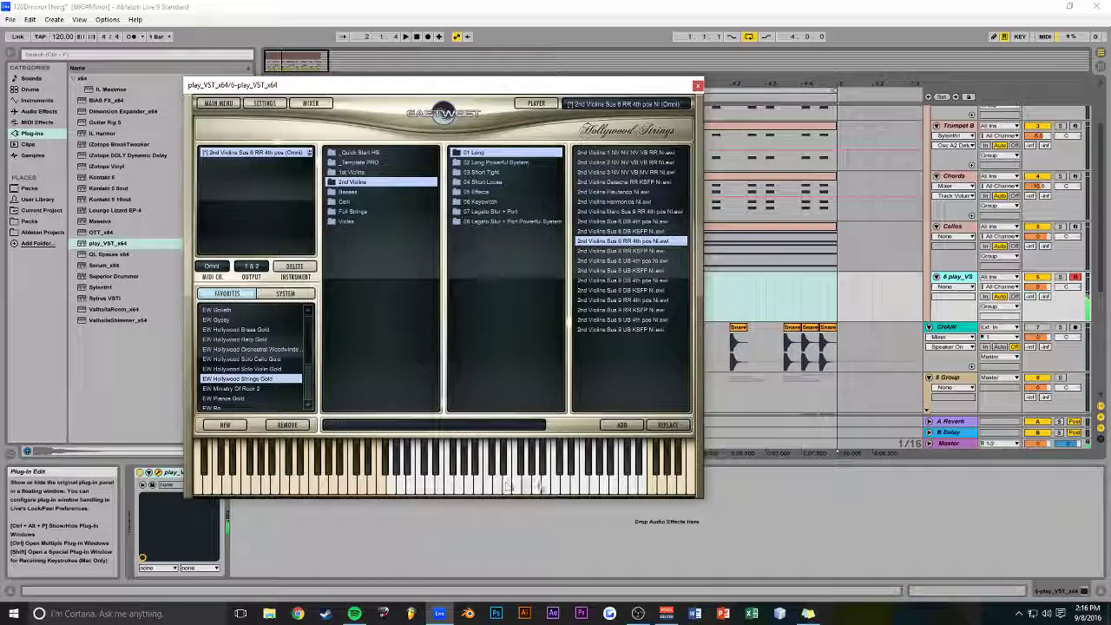
{"action": "left_click", "coordinate": [697, 86]}
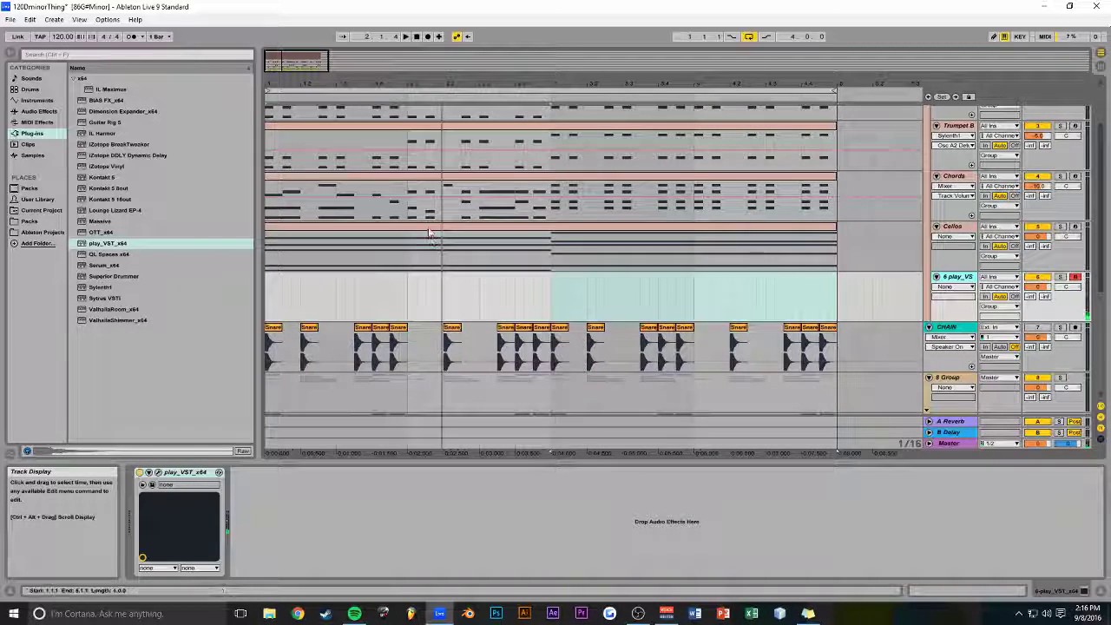
{"action": "left_click", "coordinate": [417, 289]}
{"action": "key", "text": "space"}
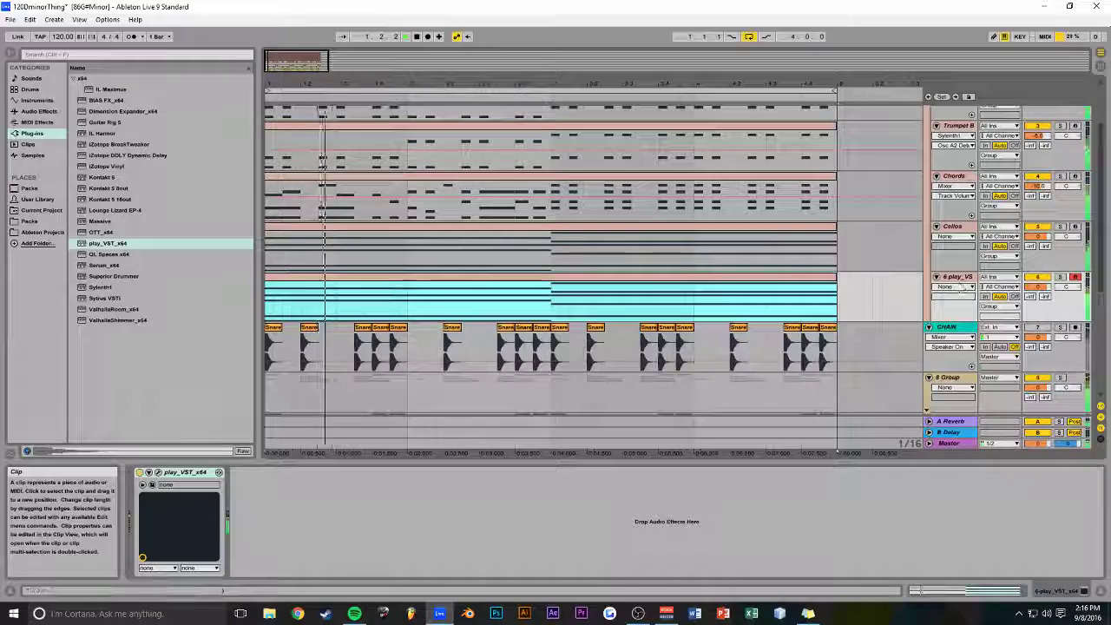
Solo the new play_VST track, transpose all notes in its clip up one octave, and play it back
{"action": "double_click", "coordinate": [476, 277]}
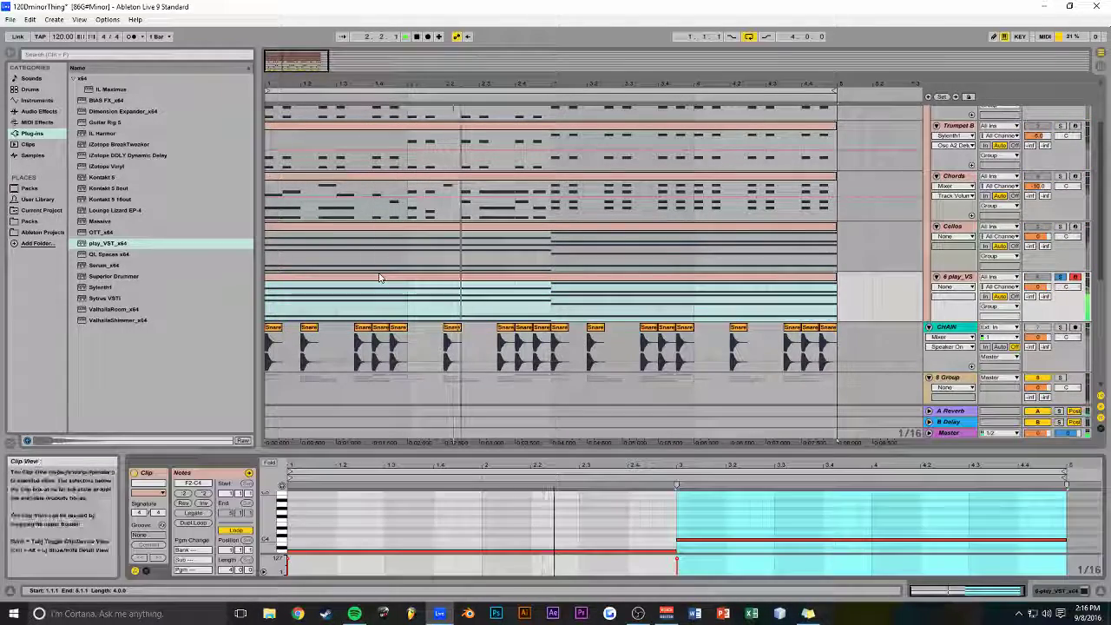
{"action": "left_click_drag", "start_coordinate": [547, 453], "coordinate": [548, 234]}
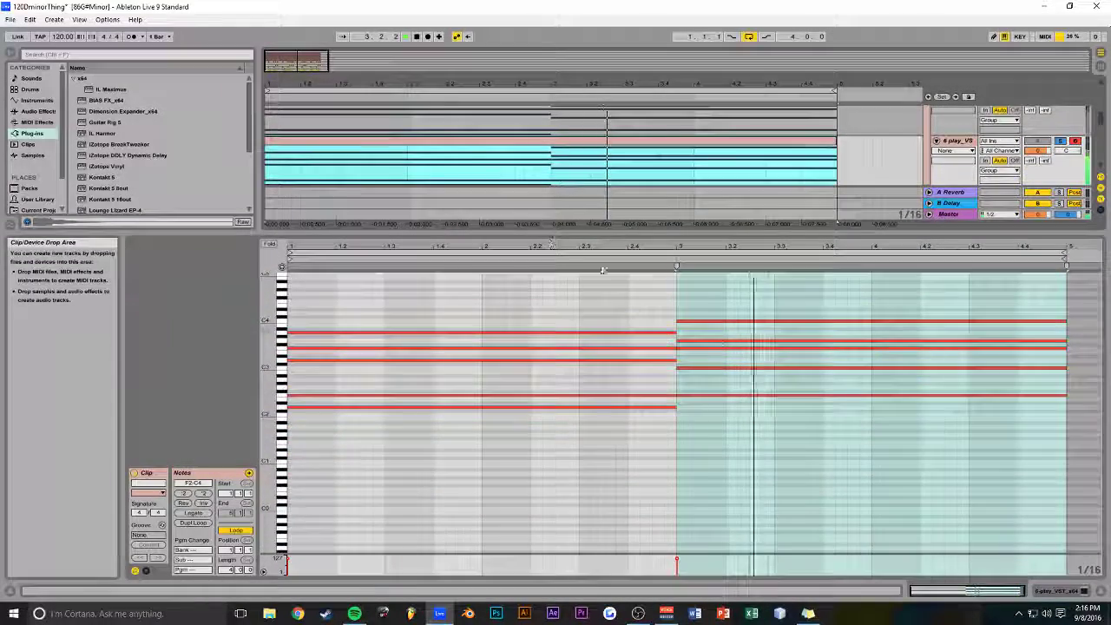
{"action": "left_click", "coordinate": [771, 332]}
{"action": "key", "text": "space"}
{"action": "key", "text": "ctrl+a"}
{"action": "key", "text": "space"}
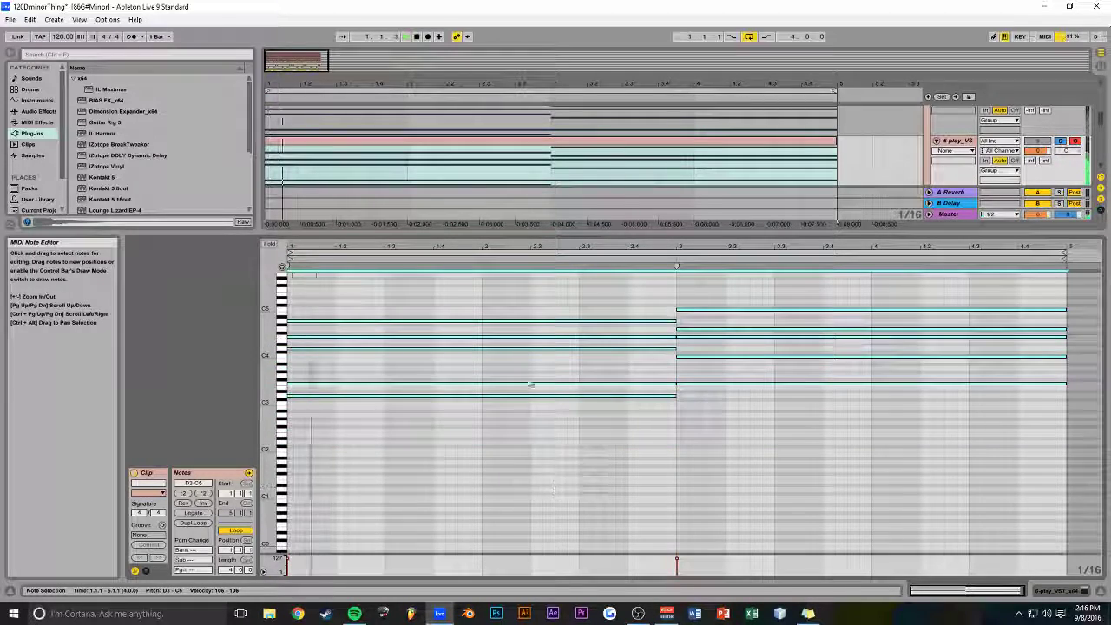
Delete the low D3 and F3 notes from the play_VST clip and play it back
{"action": "key", "text": "shift+Up"}
{"action": "key", "text": "space"}
{"action": "left_click_drag", "start_coordinate": [713, 388], "coordinate": [617, 443]}
{"action": "key", "text": "Delete"}
{"action": "key", "text": "space"}
{"action": "scroll", "coordinate": [480, 326], "scroll_direction": "up", "scroll_amount": 1}
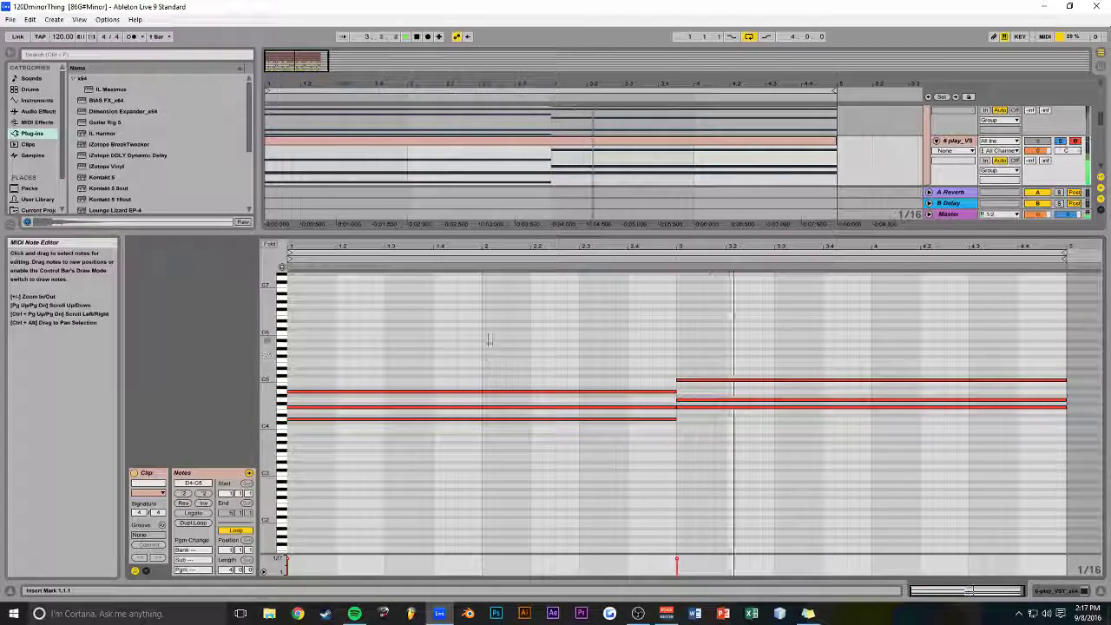
Move the F4 note of each chord in the clip up one octave to F5, playing the clip back after each change
{"action": "key", "text": "space"}
{"action": "left_click", "coordinate": [690, 407]}
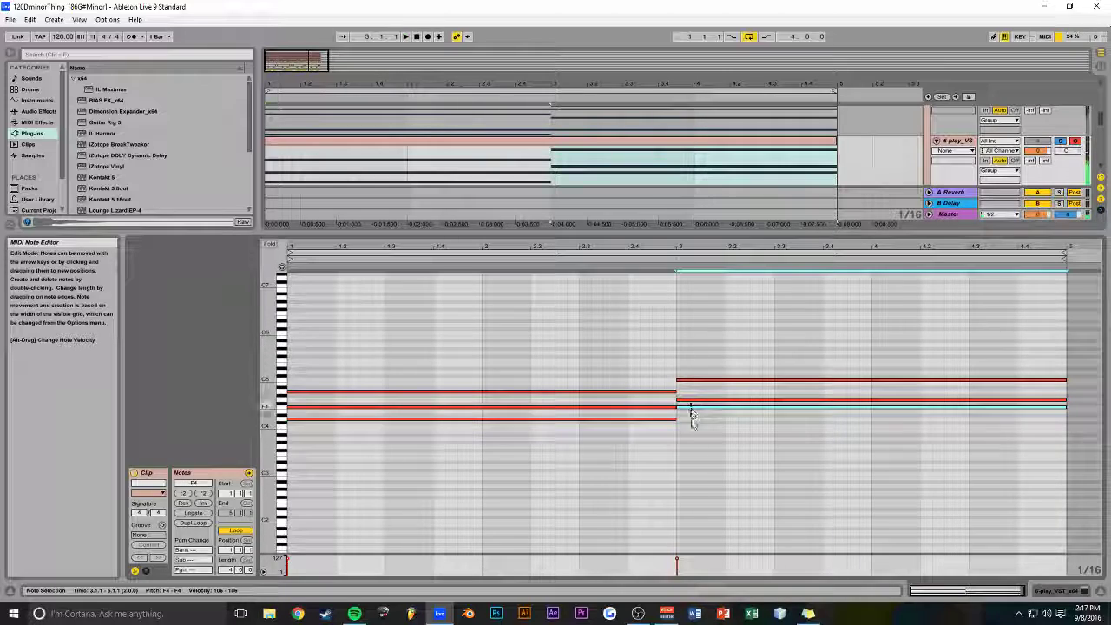
{"action": "key", "text": "shift+Up"}
{"action": "key", "text": "space"}
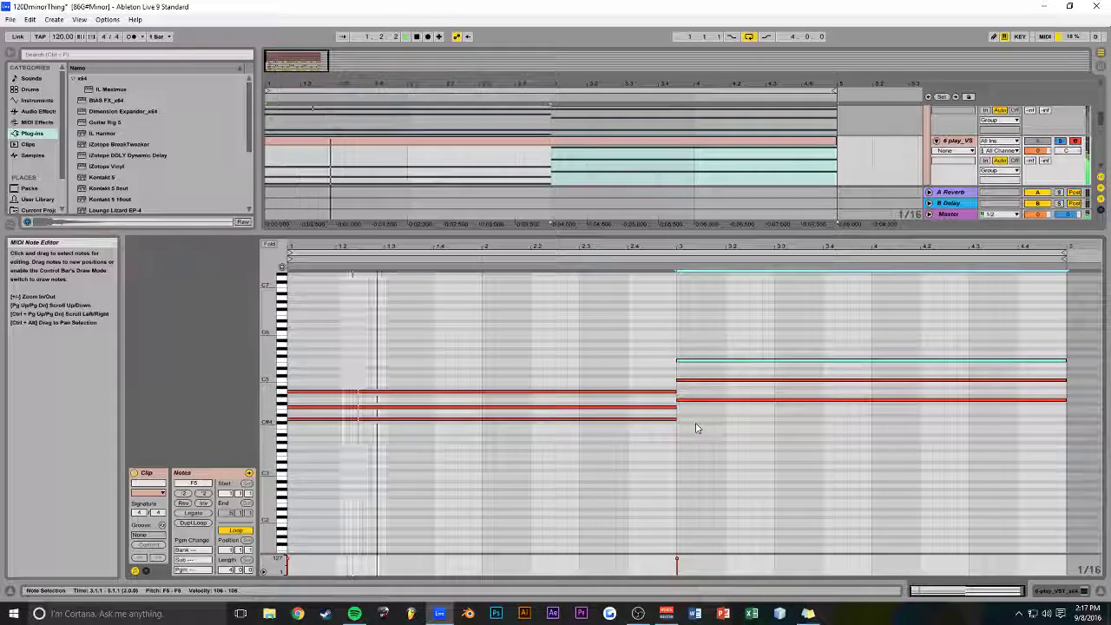
{"action": "left_click", "coordinate": [641, 408]}
{"action": "key", "text": "shift+Up"}
{"action": "key", "text": "space"}
{"action": "key", "text": "space"}
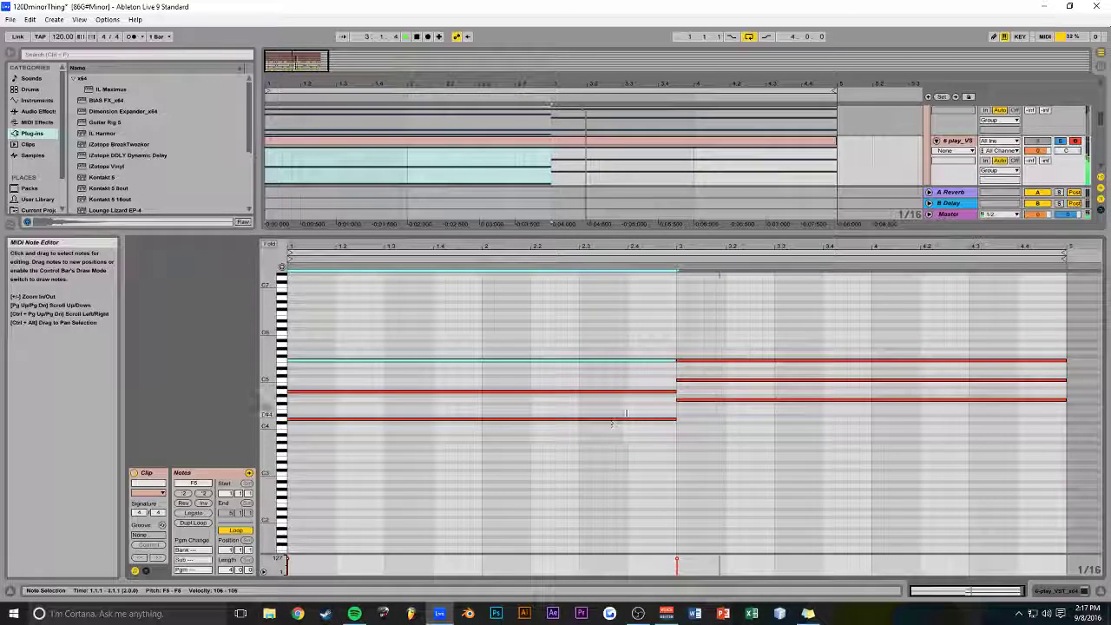
Split the second chord's F5 note at bar 4, lower its last bar by one semitone, and save the set
{"action": "left_click_drag", "start_coordinate": [701, 240], "coordinate": [712, 458]}
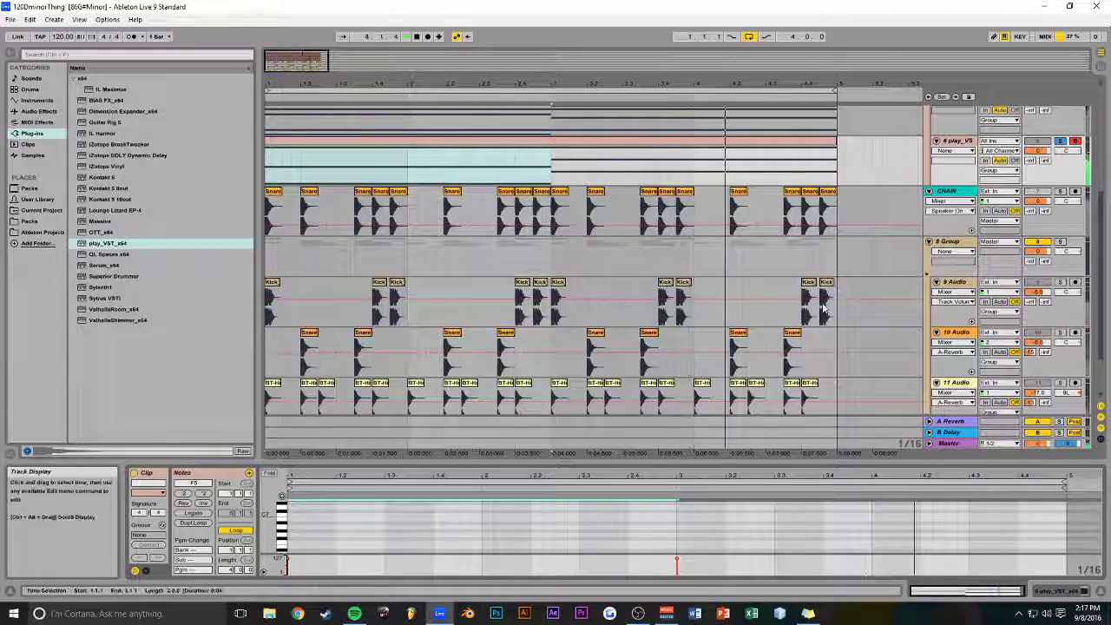
{"action": "key", "text": "space"}
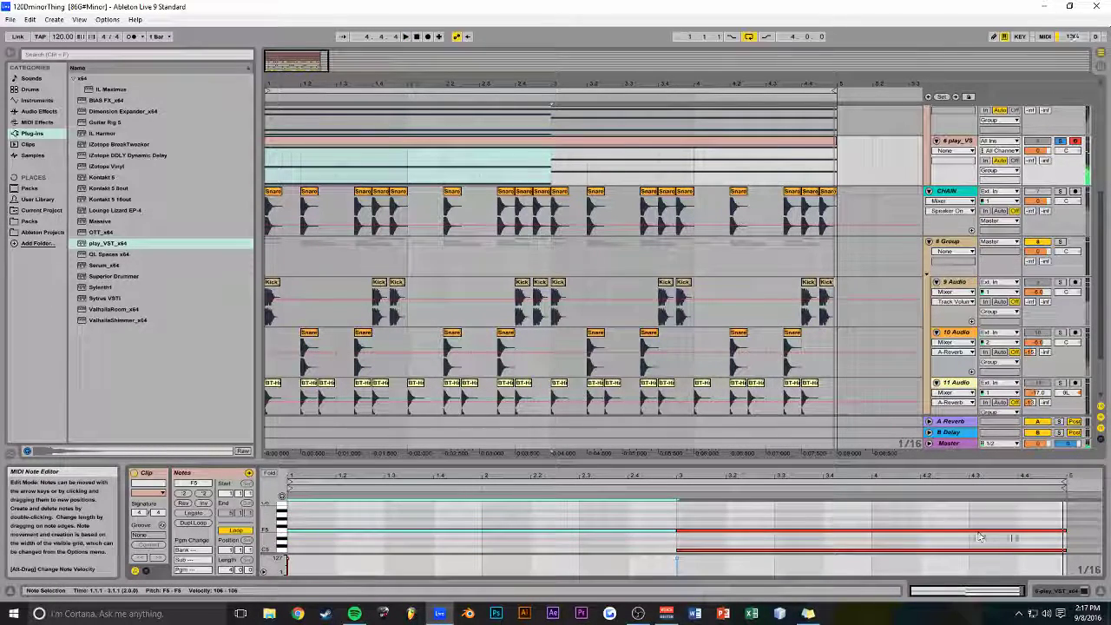
{"action": "left_click_drag", "start_coordinate": [1065, 536], "coordinate": [987, 545]}
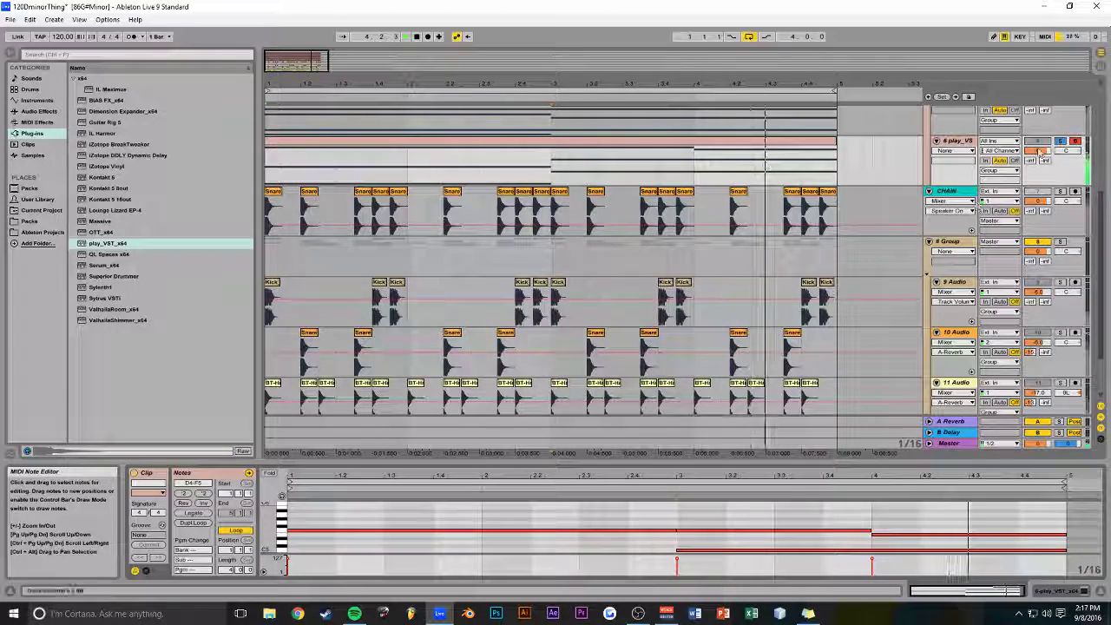
{"action": "scroll", "coordinate": [868, 241], "scroll_direction": "up", "scroll_amount": 5}
{"action": "key", "text": "ctrl+s"}
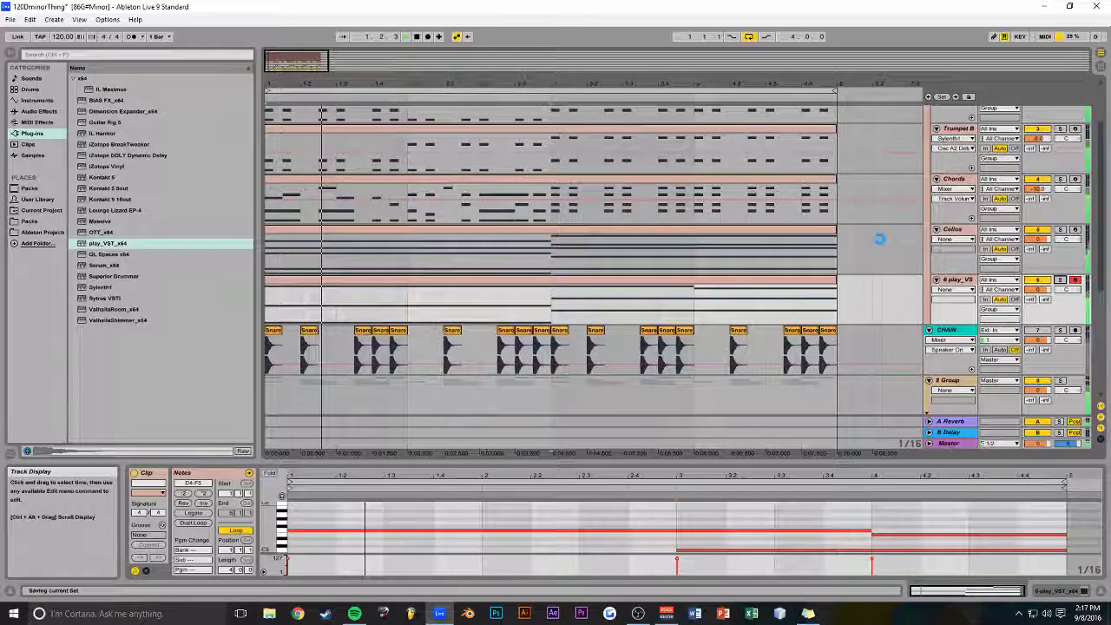
Add an EQ Eight to the Chords track with a low cut on band 1 and a dip of about -6.43 dB near 1.17 kHz
{"action": "left_click", "coordinate": [953, 179]}
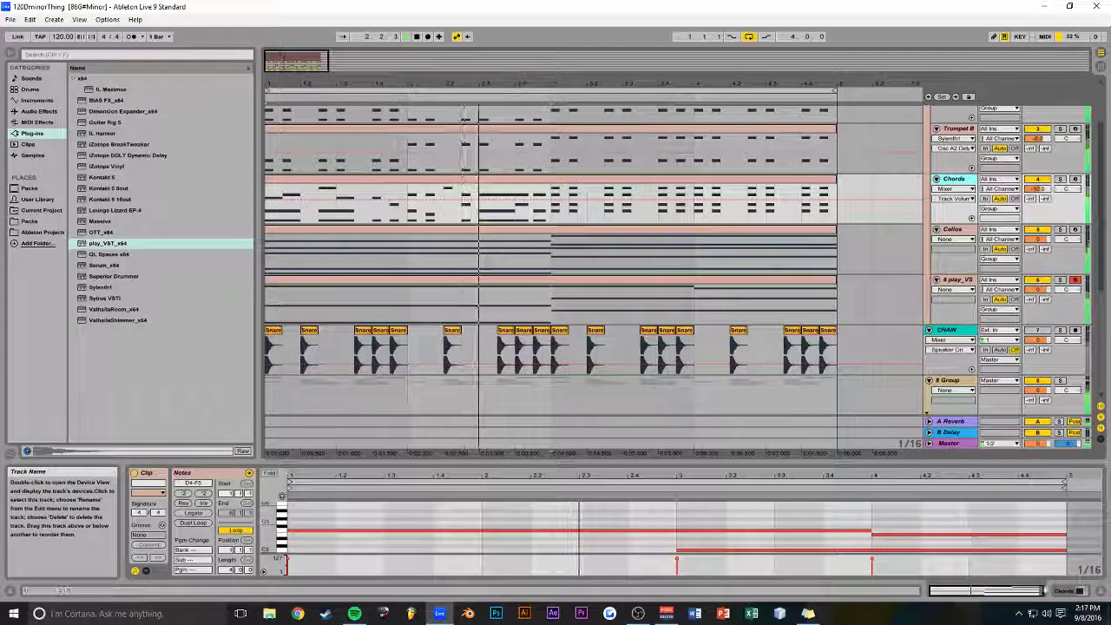
{"action": "left_click", "coordinate": [1079, 591]}
{"action": "left_click", "coordinate": [39, 111]}
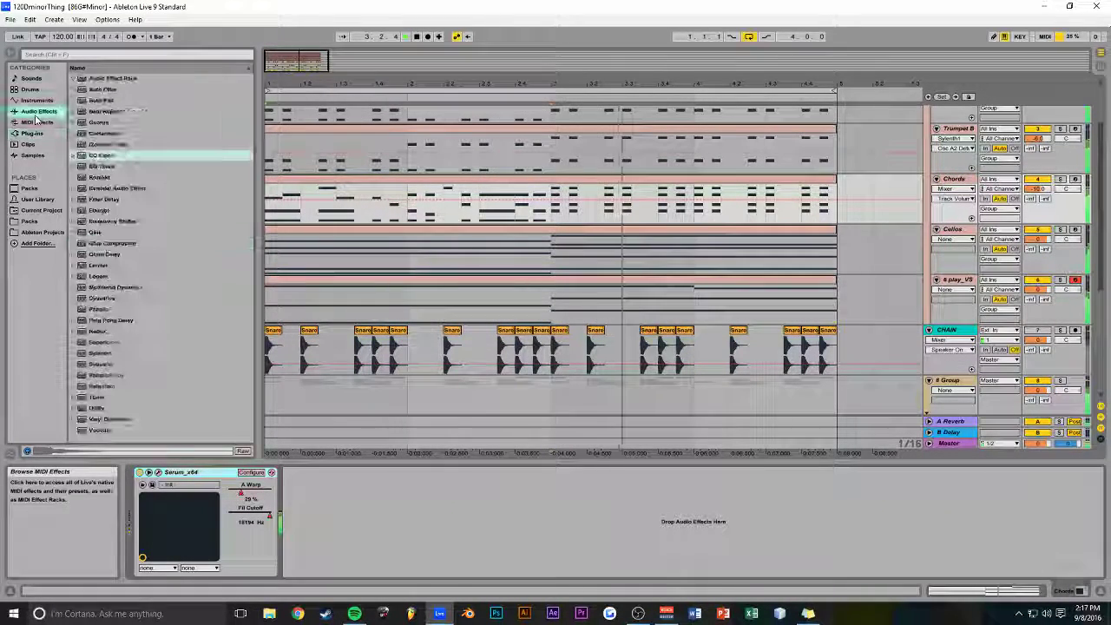
{"action": "left_click_drag", "start_coordinate": [403, 208], "coordinate": [390, 219]}
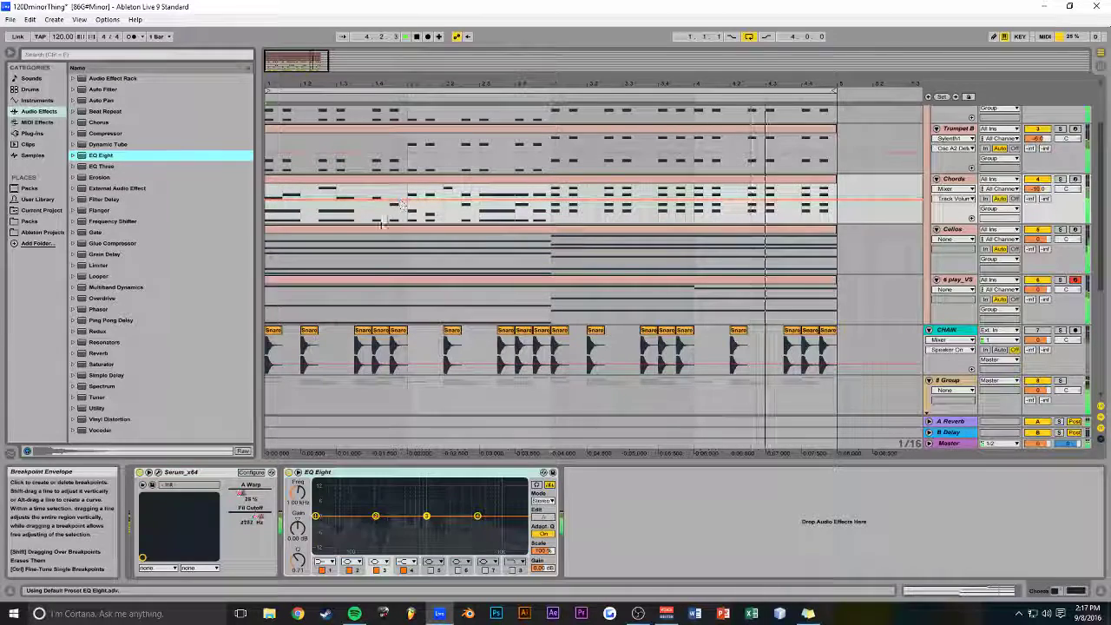
{"action": "left_click", "coordinate": [329, 565]}
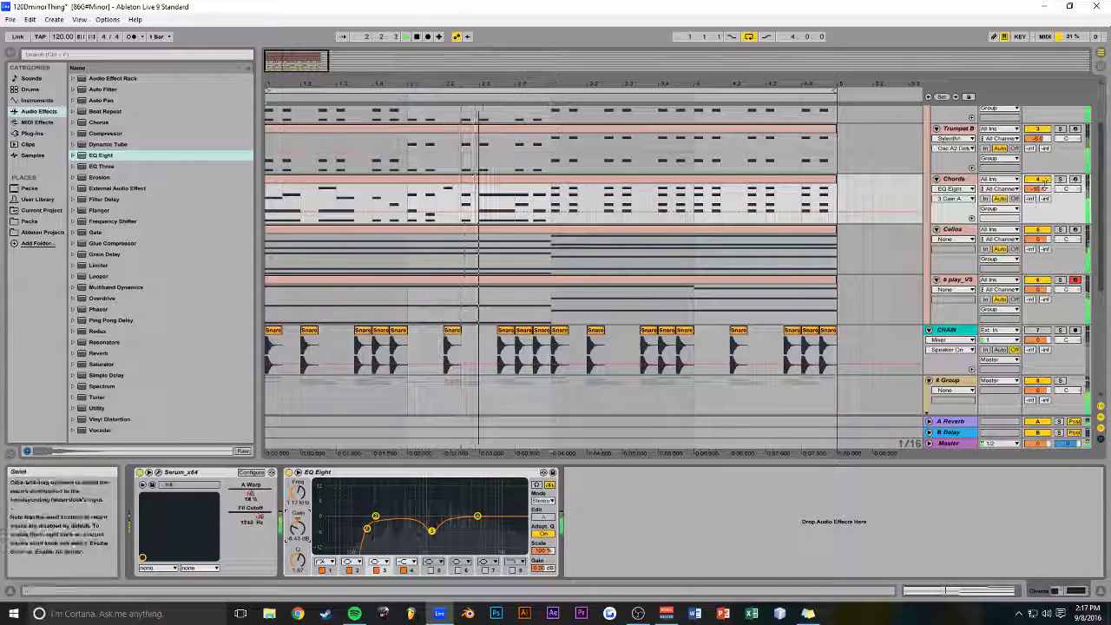
Lower the play_VST track's volume and raise the A Reverb sends on the play_VST and Cellos tracks
{"action": "left_click", "coordinate": [1039, 287]}
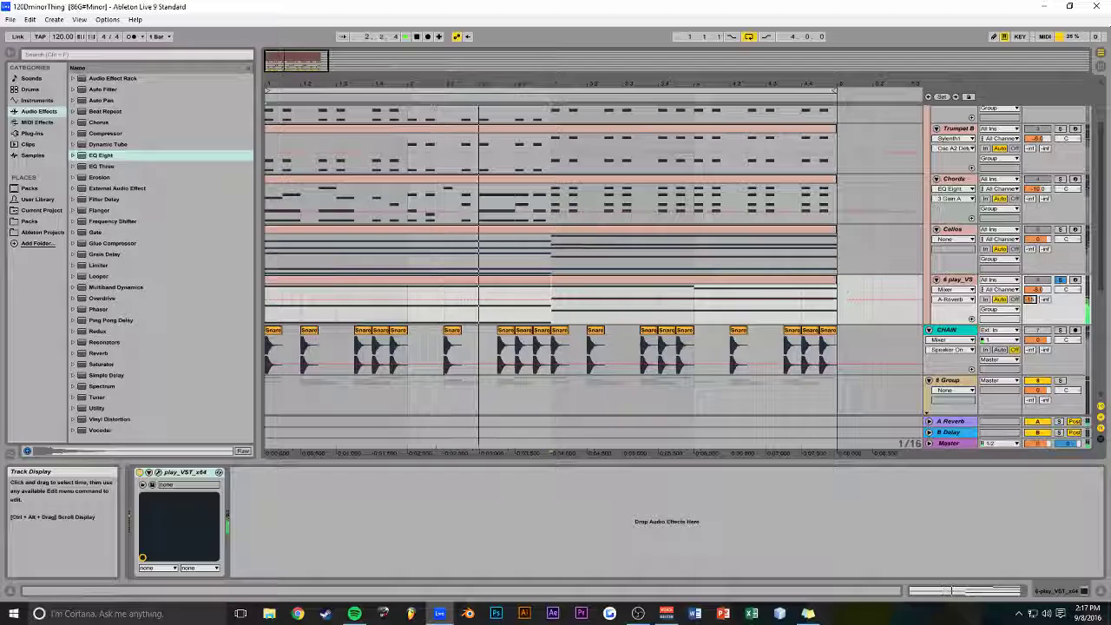
{"action": "left_click_drag", "start_coordinate": [1033, 250], "coordinate": [1033, 248]}
{"action": "left_click", "coordinate": [952, 231]}
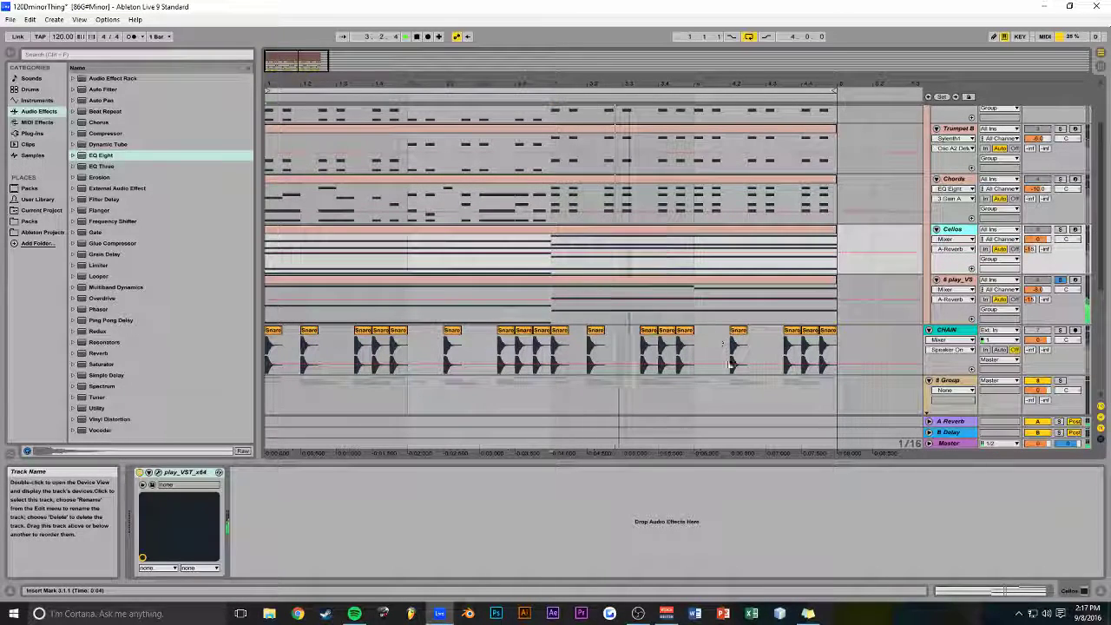
Add an EQ Eight after the Reverb on the A Reverb return with a low cut at about 102 Hz, and unsolo play_VST
{"action": "left_click", "coordinate": [961, 421]}
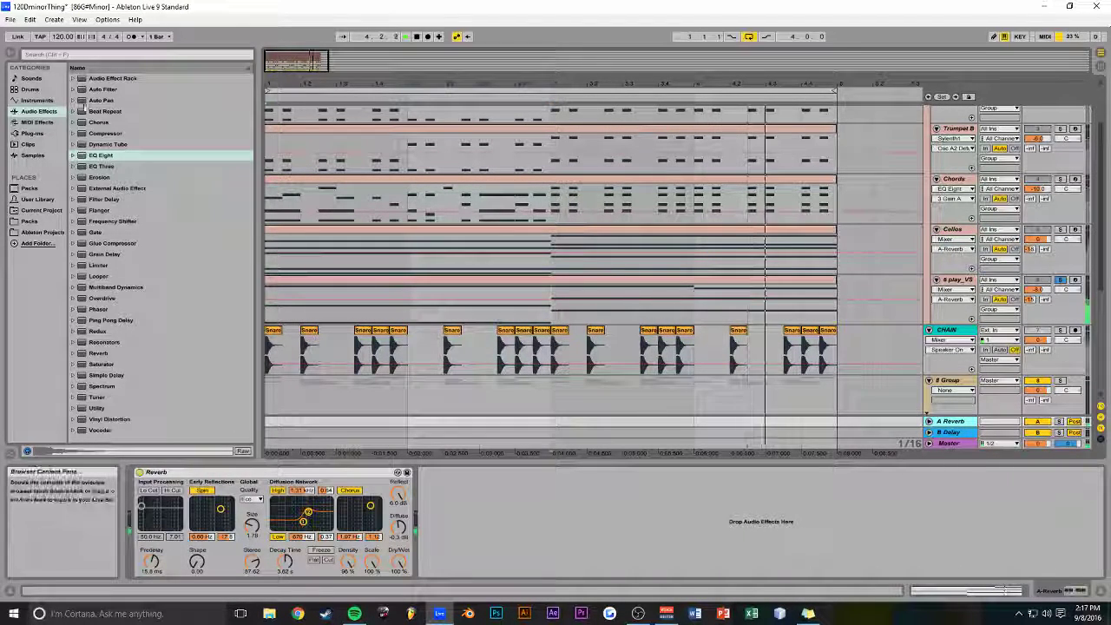
{"action": "left_click_drag", "start_coordinate": [101, 155], "coordinate": [466, 519]}
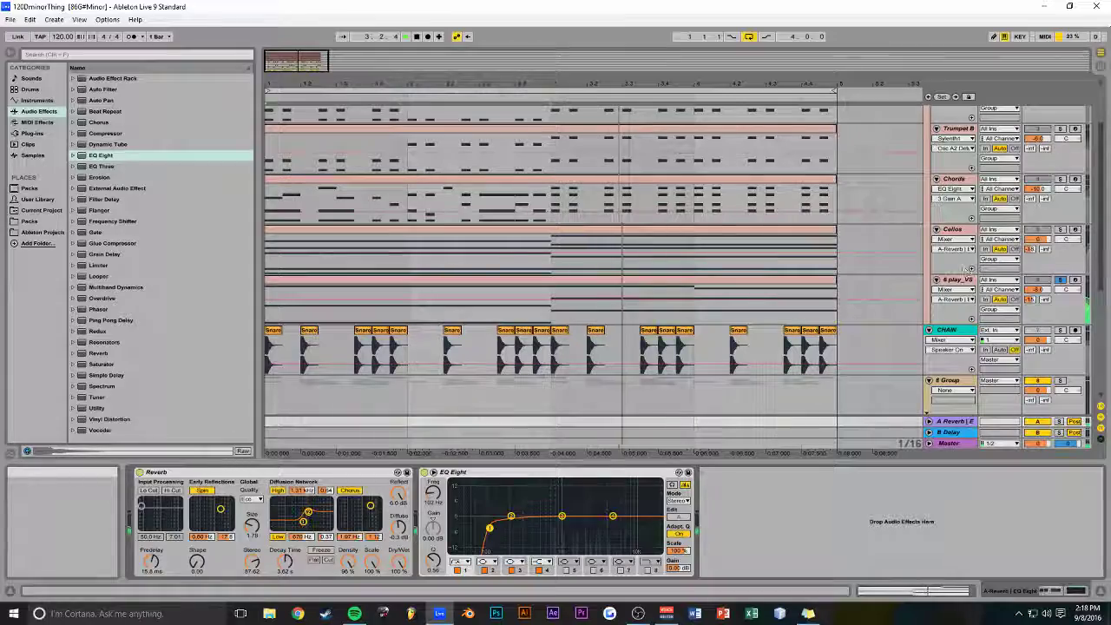
{"action": "scroll", "coordinate": [859, 283], "scroll_direction": "down", "scroll_amount": 3}
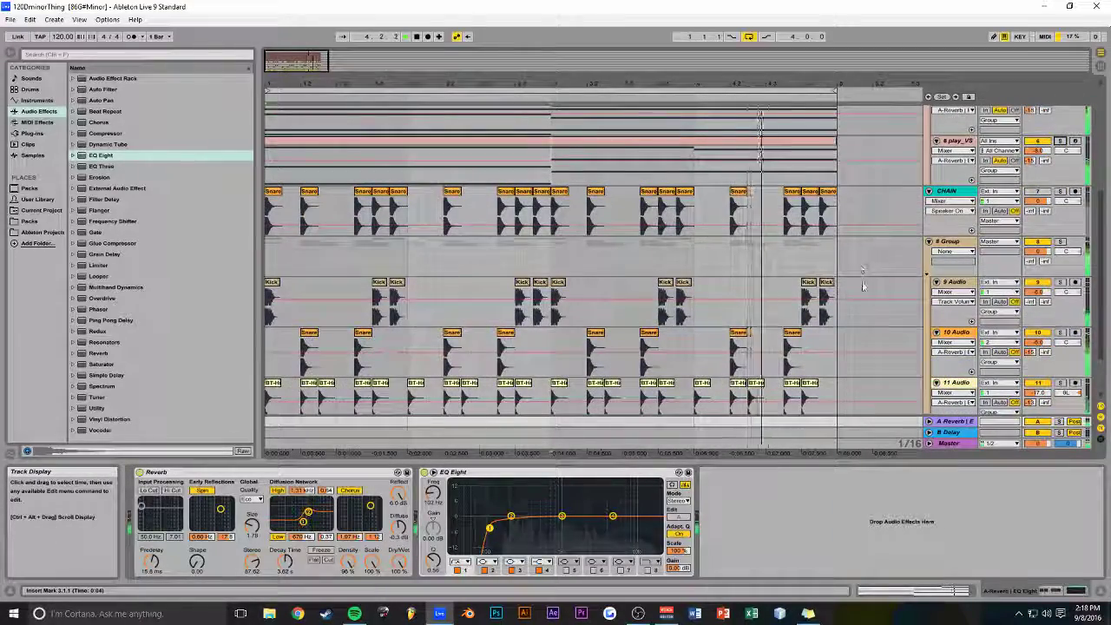
{"action": "scroll", "coordinate": [862, 281], "scroll_direction": "up", "scroll_amount": 5}
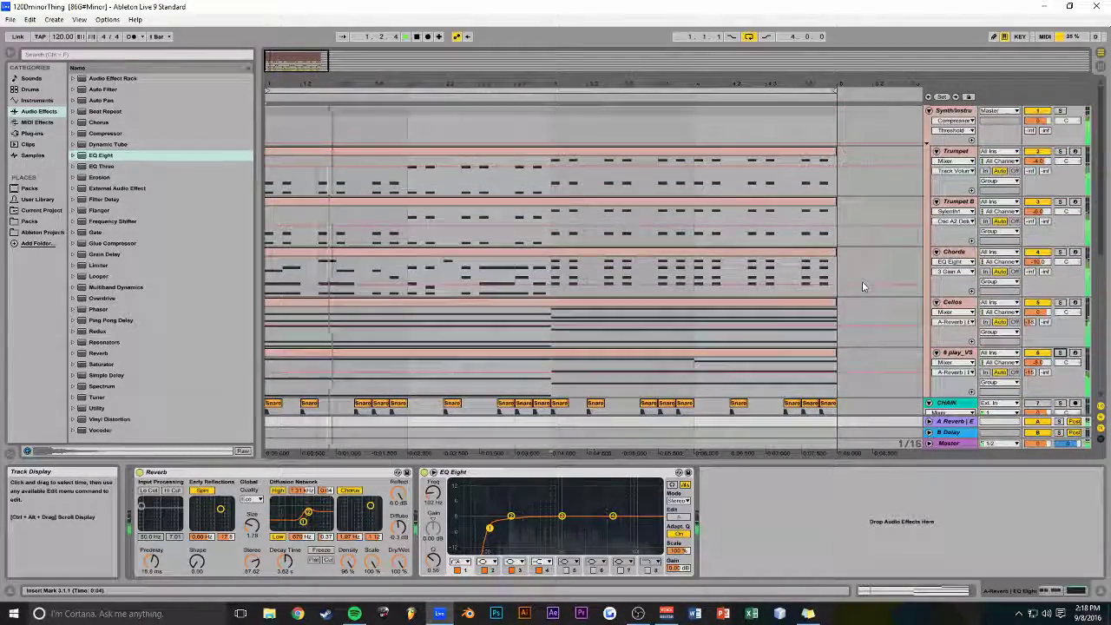
Fold the synth group, insert a new MIDI track directly below it, and unfold the group again
{"action": "left_click", "coordinate": [929, 111]}
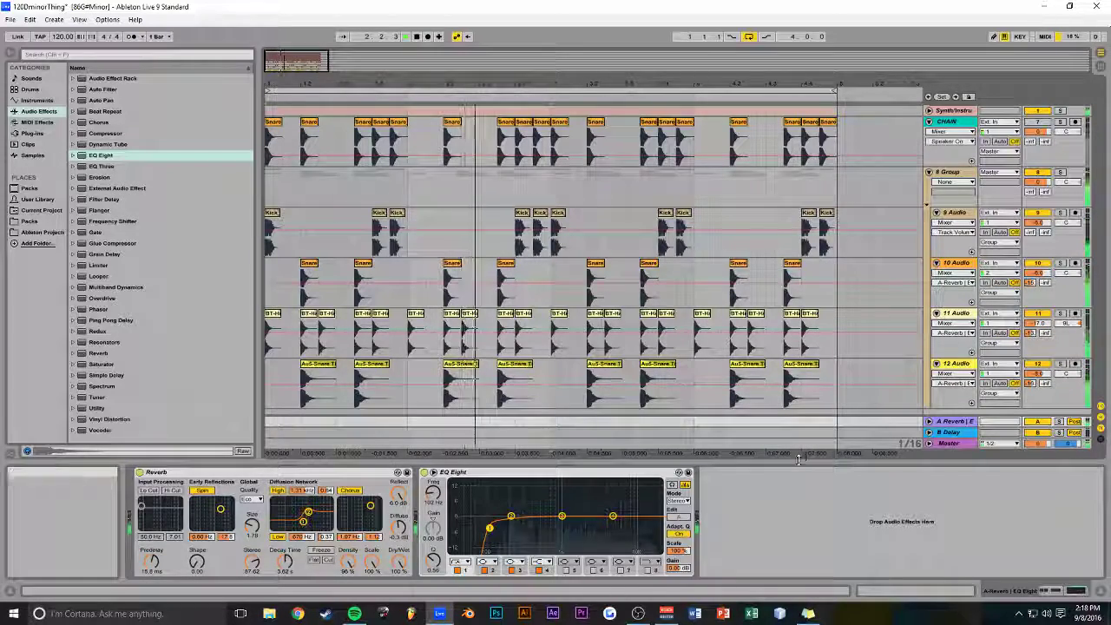
{"action": "left_click_drag", "start_coordinate": [798, 460], "coordinate": [799, 536]}
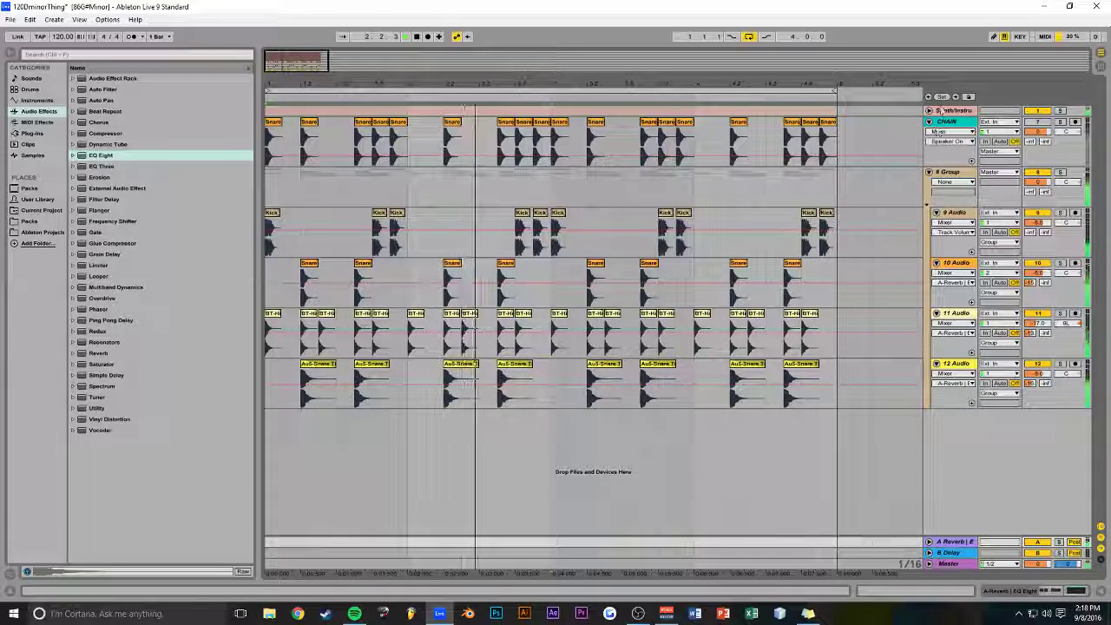
{"action": "key", "text": "ctrl+shift+t"}
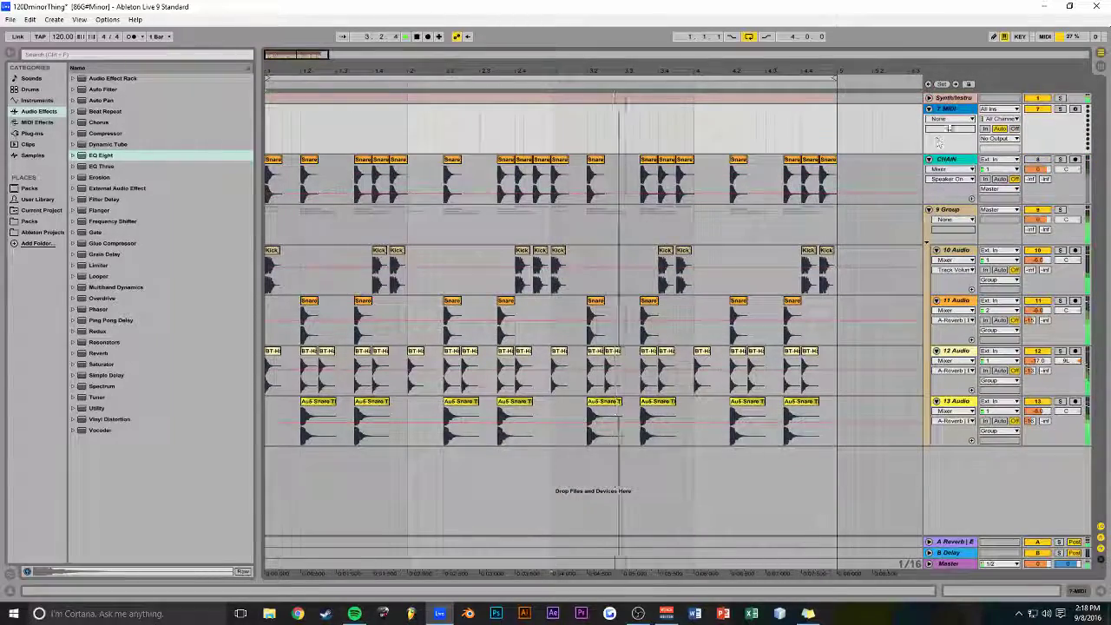
{"action": "left_click", "coordinate": [930, 98]}
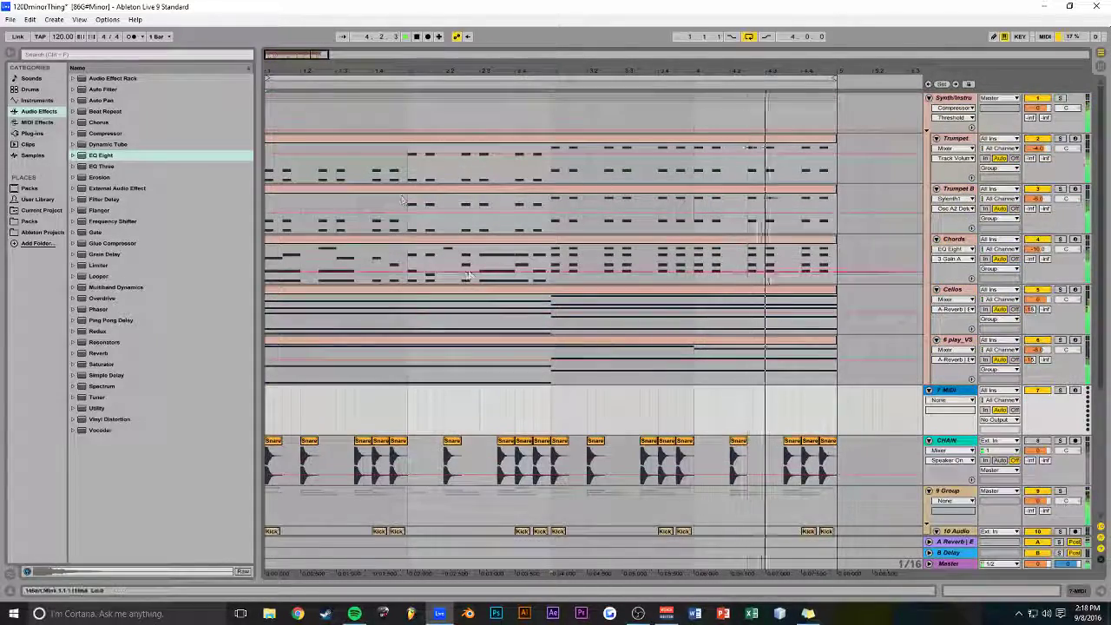
Copy the Chords clip onto the new MIDI track at bar 1
{"action": "scroll", "coordinate": [388, 185], "scroll_direction": "down", "scroll_amount": 2}
{"action": "left_click", "coordinate": [388, 185]}
{"action": "left_click", "coordinate": [393, 323]}
{"action": "key", "text": "space"}
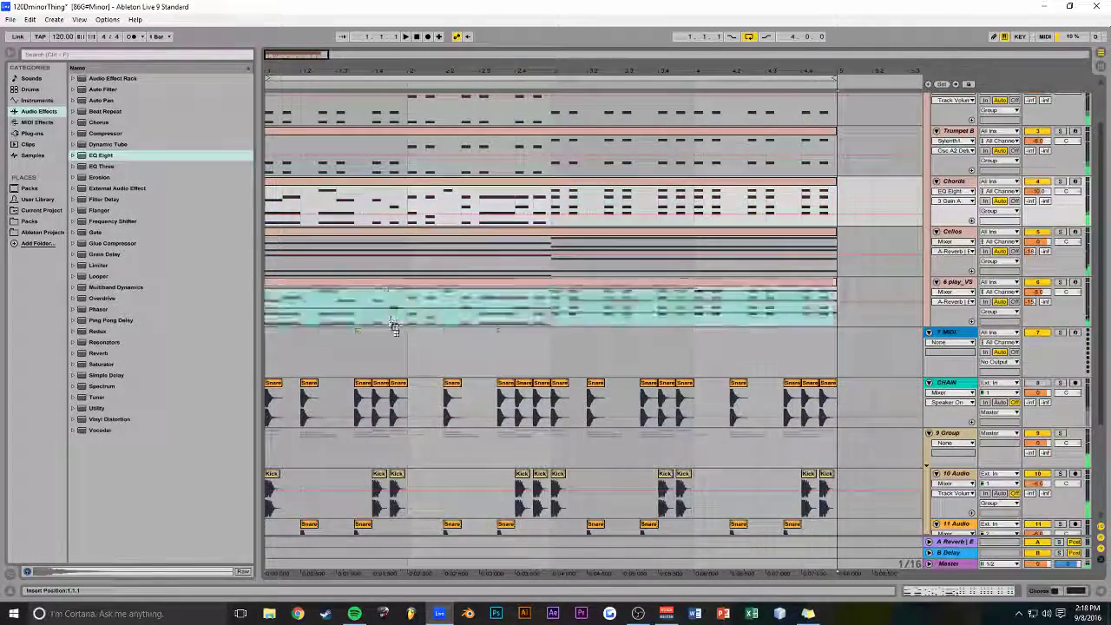
Delete the upper notes in the copied clip, keeping only the lowest line of D4 and F4 notes
{"action": "double_click", "coordinate": [392, 336]}
{"action": "left_click_drag", "start_coordinate": [430, 463], "coordinate": [429, 213]}
{"action": "left_click_drag", "start_coordinate": [1060, 372], "coordinate": [697, 405]}
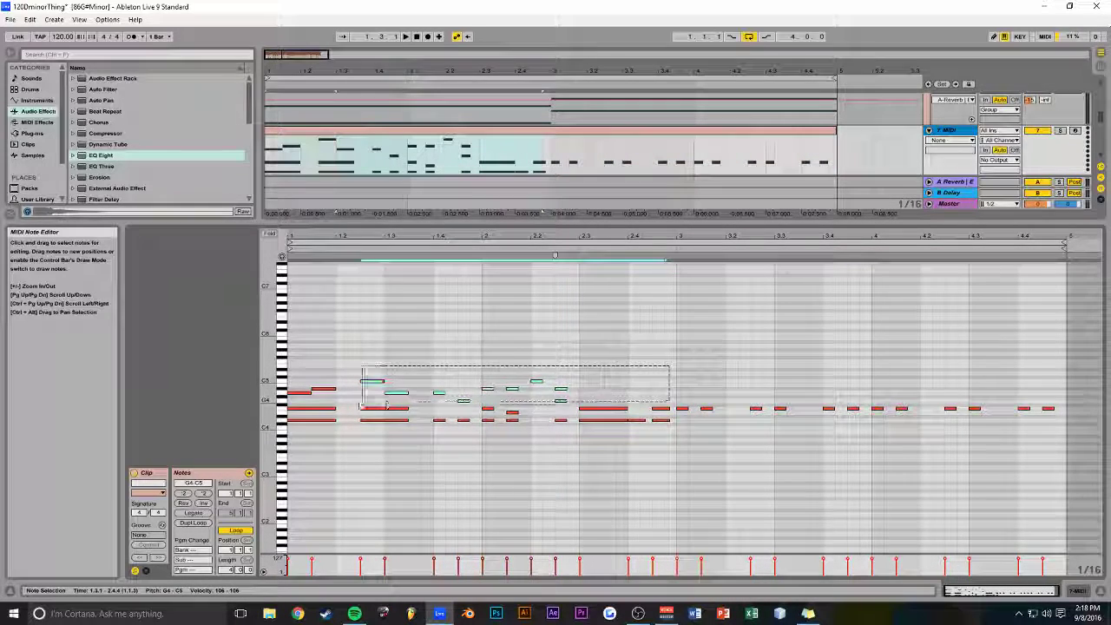
{"action": "left_click", "coordinate": [420, 357]}
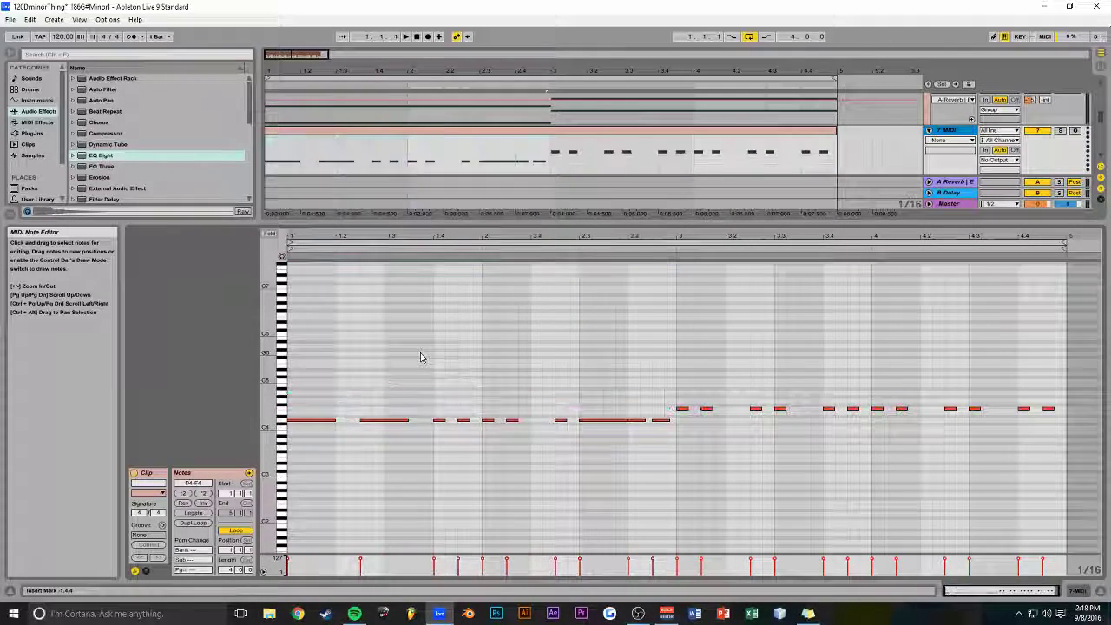
Save the set, then load the IL Harmor instrument on the new MIDI track and audition it with the bass line
{"action": "left_click_drag", "start_coordinate": [506, 226], "coordinate": [506, 479]}
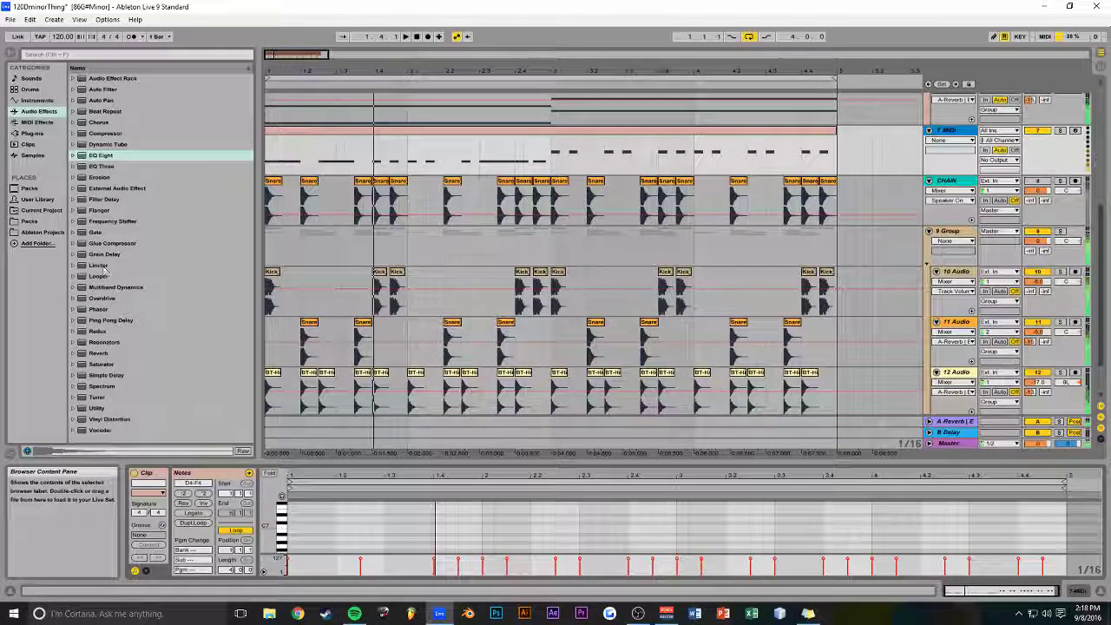
{"action": "left_click", "coordinate": [32, 133]}
{"action": "key", "text": "ctrl+s"}
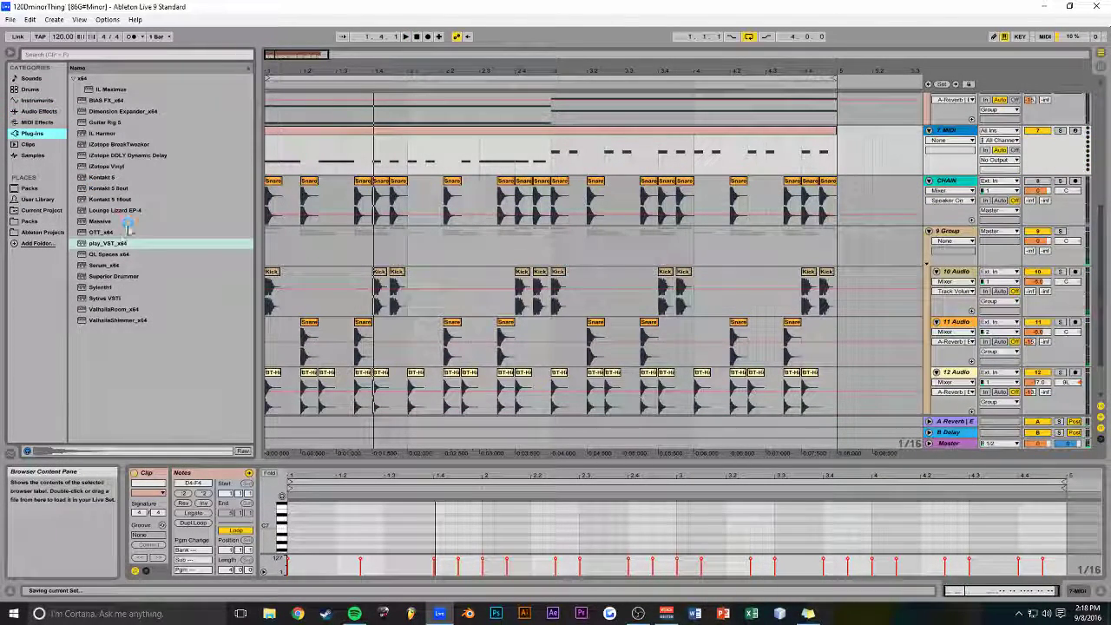
{"action": "double_click", "coordinate": [103, 134]}
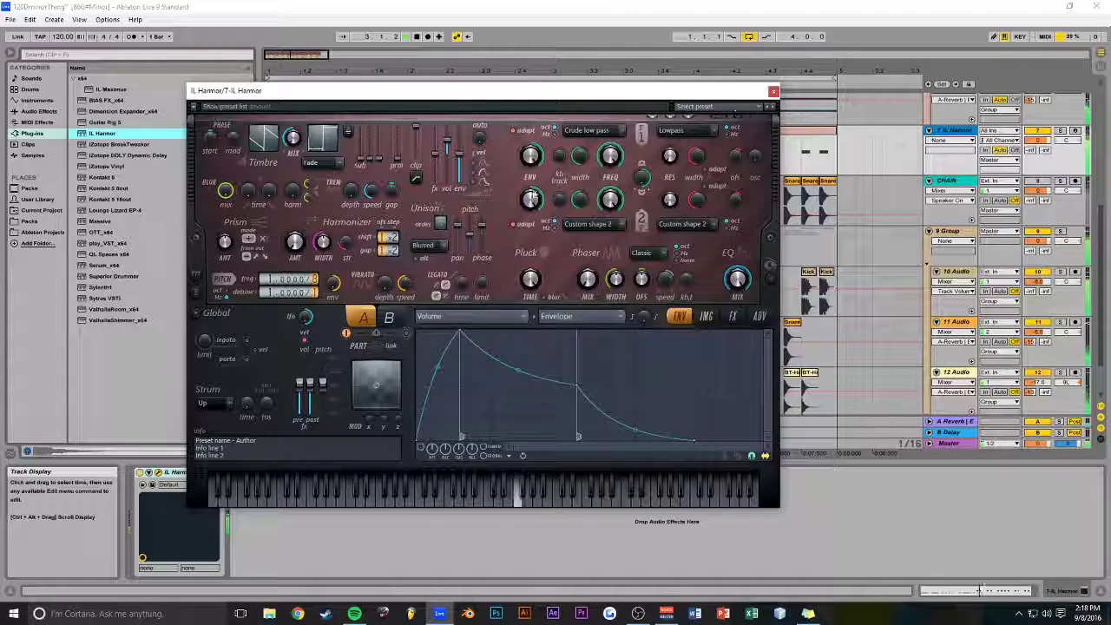
{"action": "left_click_drag", "start_coordinate": [316, 279], "coordinate": [318, 276]}
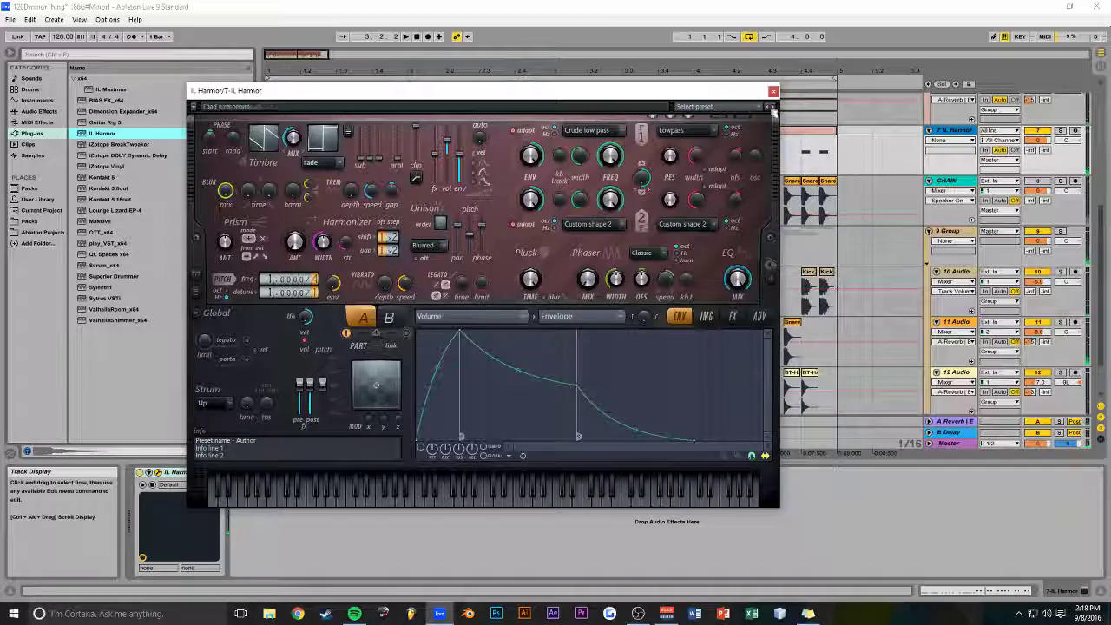
{"action": "key", "text": "space"}
{"action": "left_click", "coordinate": [773, 92]}
Transpose all notes in the IL Harmor clip down two octaves and set the track's volume to -6.0 dB
{"action": "double_click", "coordinate": [731, 130]}
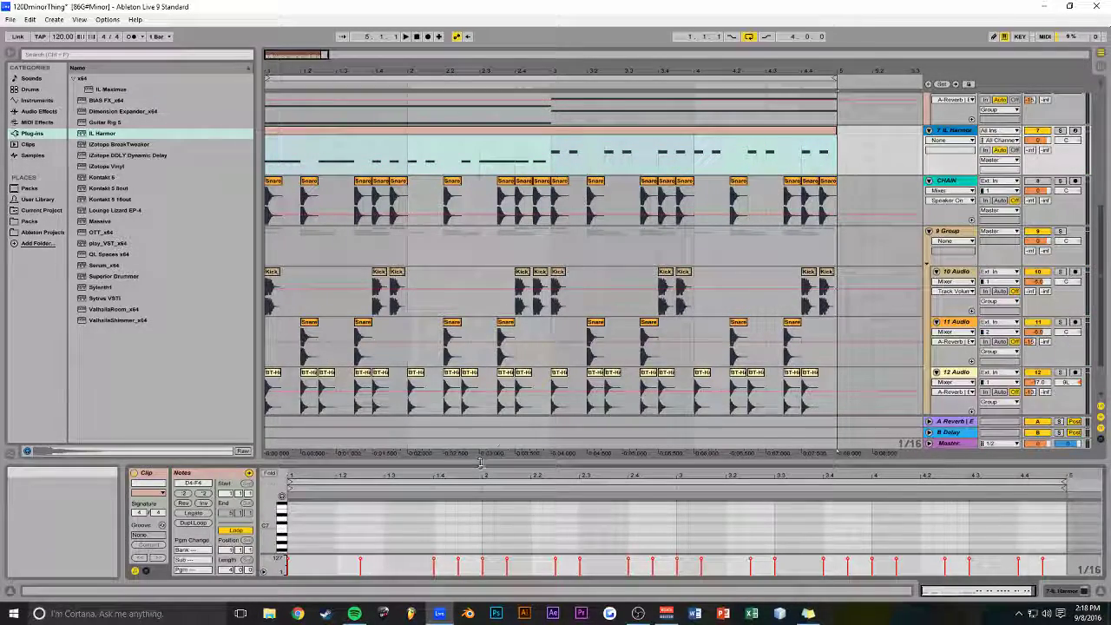
{"action": "left_click_drag", "start_coordinate": [481, 462], "coordinate": [482, 215]}
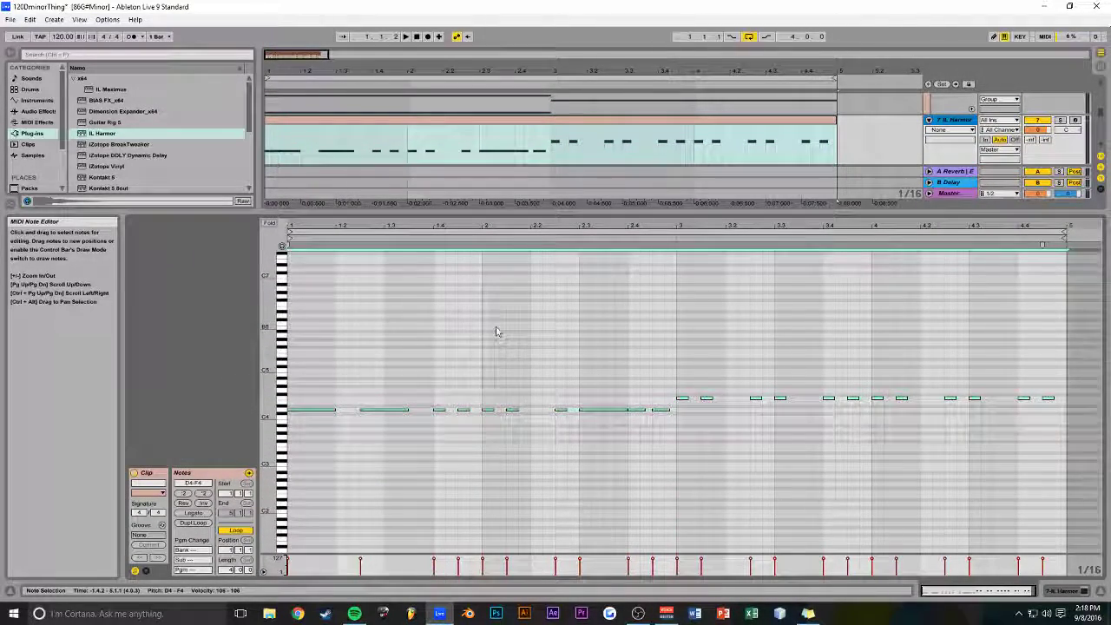
{"action": "left_click_drag", "start_coordinate": [496, 216], "coordinate": [468, 425]}
{"action": "scroll", "coordinate": [426, 268], "scroll_direction": "up", "scroll_amount": 2}
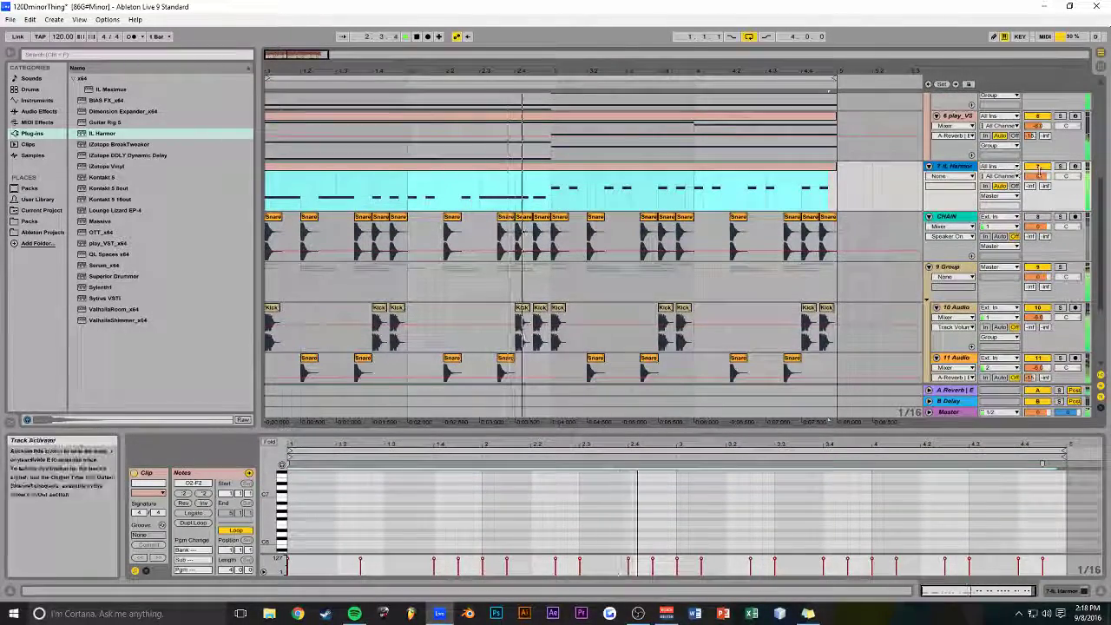
{"action": "left_click", "coordinate": [1039, 176]}
{"action": "left_click_drag", "start_coordinate": [1039, 177], "coordinate": [1039, 196]}
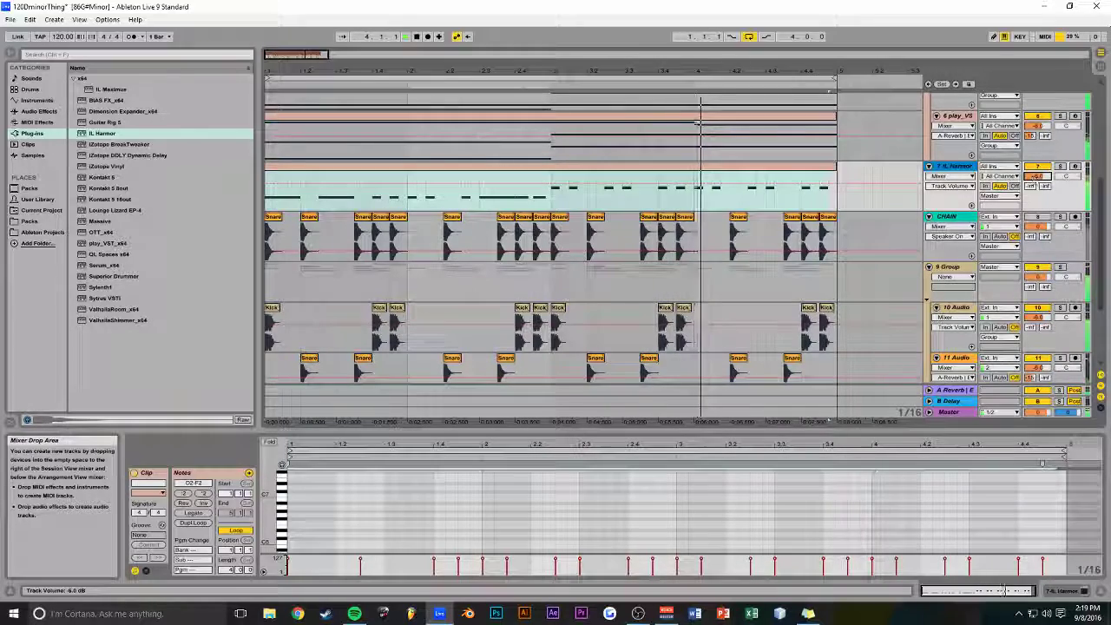
Rename the IL Harmor track as Sub and reopen the Harmor plug-in window
{"action": "left_click", "coordinate": [862, 189]}
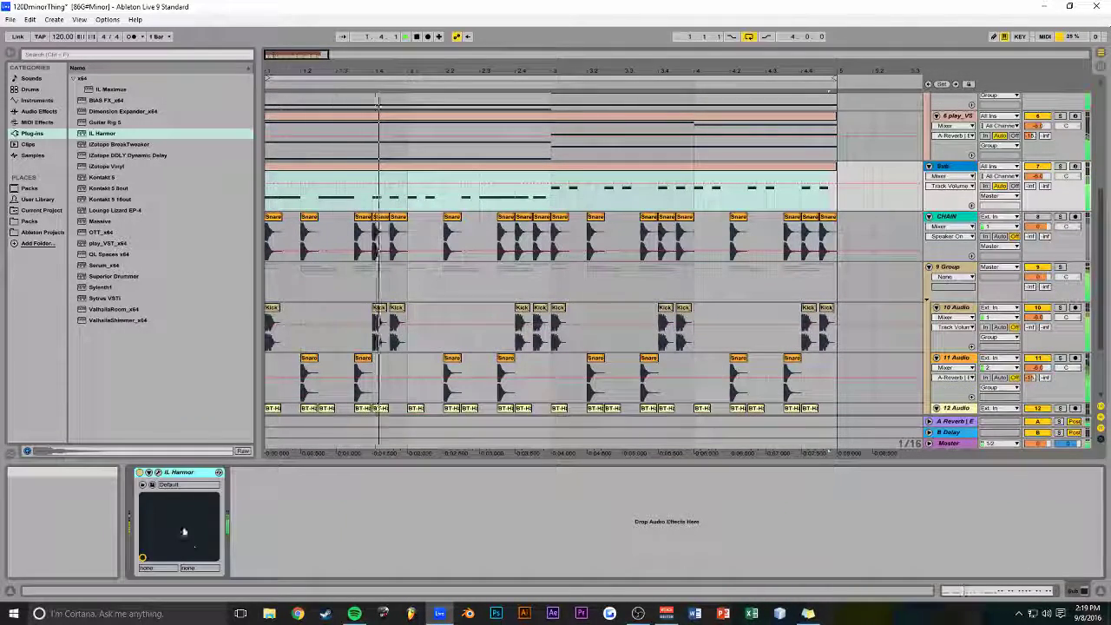
{"action": "left_click", "coordinate": [159, 473]}
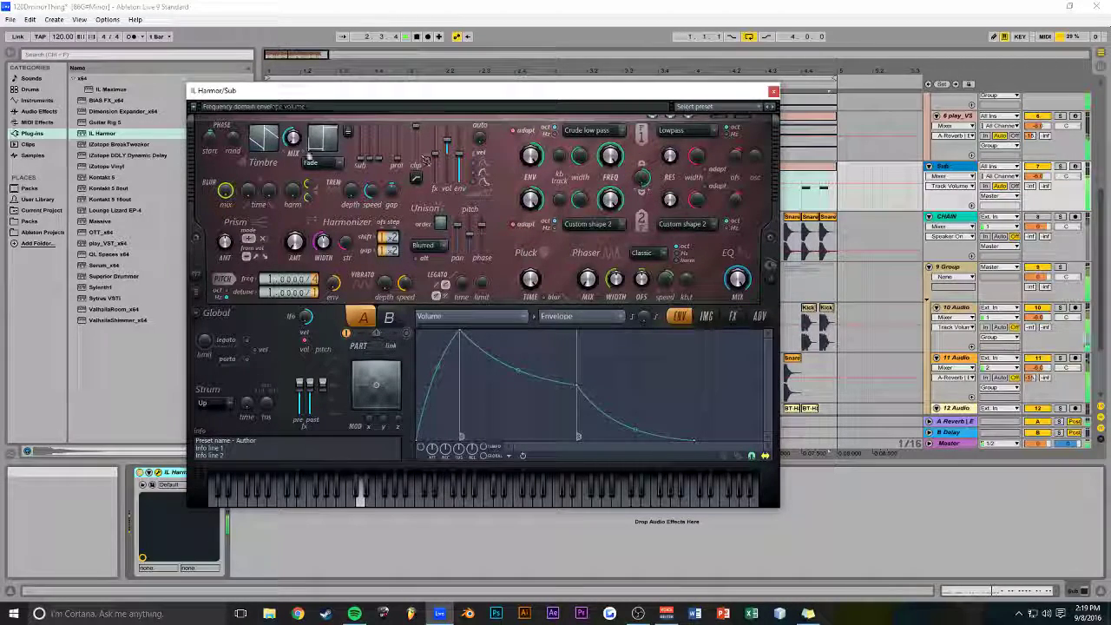
Give Harmor's timbre section rounded waveforms, switch its envelope editor to Local EQ, and stop playback with the plug-in closed
{"action": "left_click", "coordinate": [501, 318]}
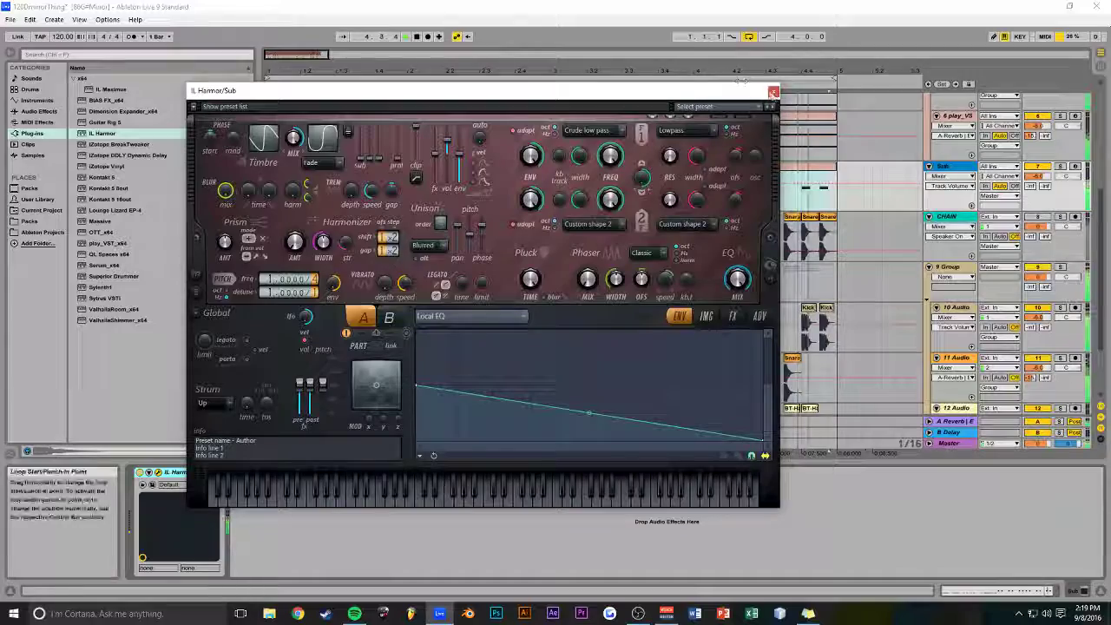
{"action": "left_click", "coordinate": [773, 93]}
{"action": "left_click", "coordinate": [946, 166]}
{"action": "scroll", "coordinate": [885, 185], "scroll_direction": "up", "scroll_amount": 3}
{"action": "key", "text": "space"}
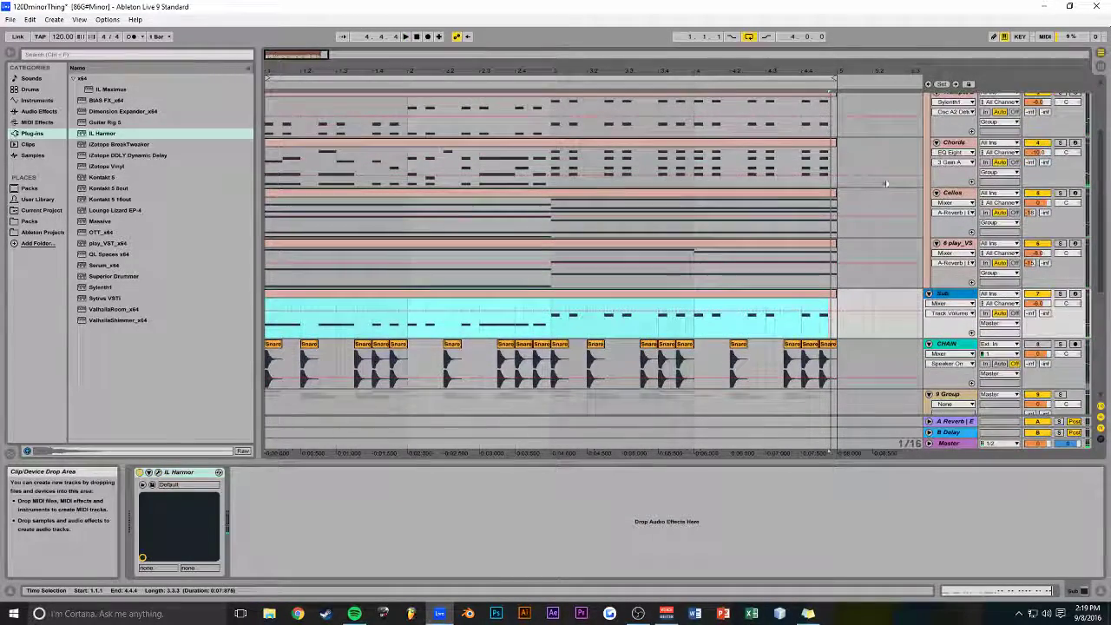
Set the Env 1 release of Serum on the Chords track to 217 ms while soloing the track
{"action": "left_click", "coordinate": [953, 143]}
{"action": "left_click", "coordinate": [158, 472]}
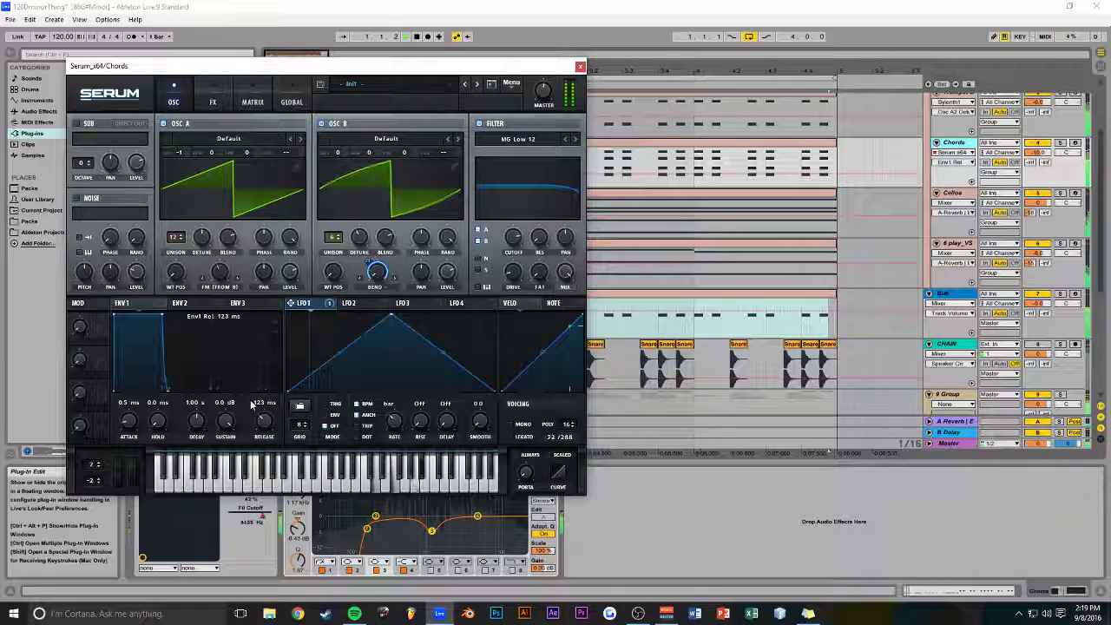
{"action": "left_click", "coordinate": [1060, 142]}
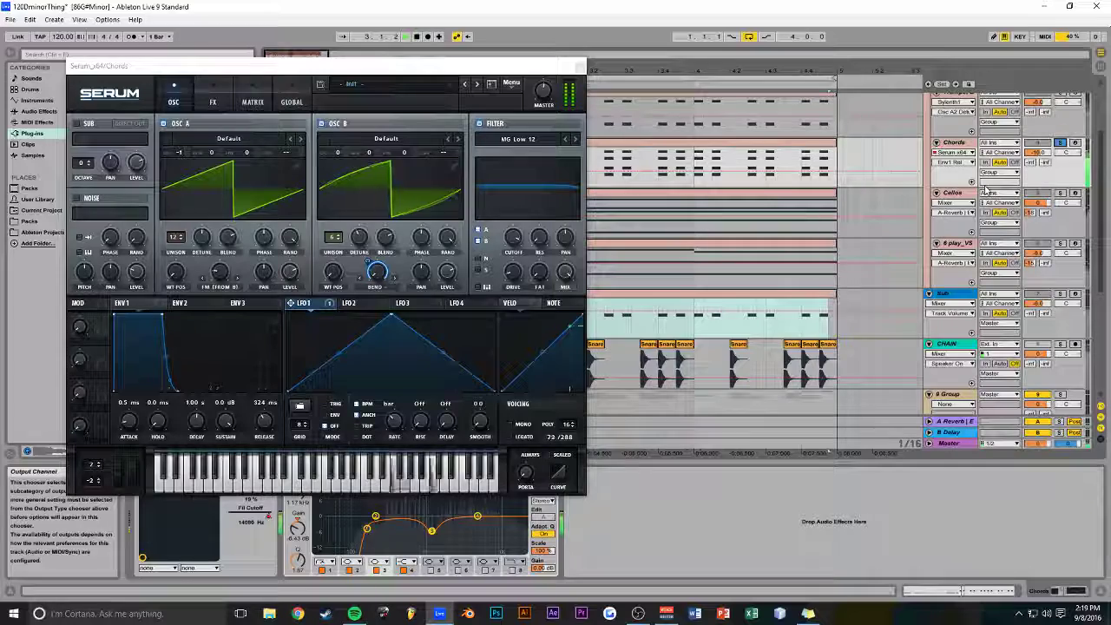
{"action": "scroll", "coordinate": [266, 423], "scroll_direction": "down", "scroll_amount": 3}
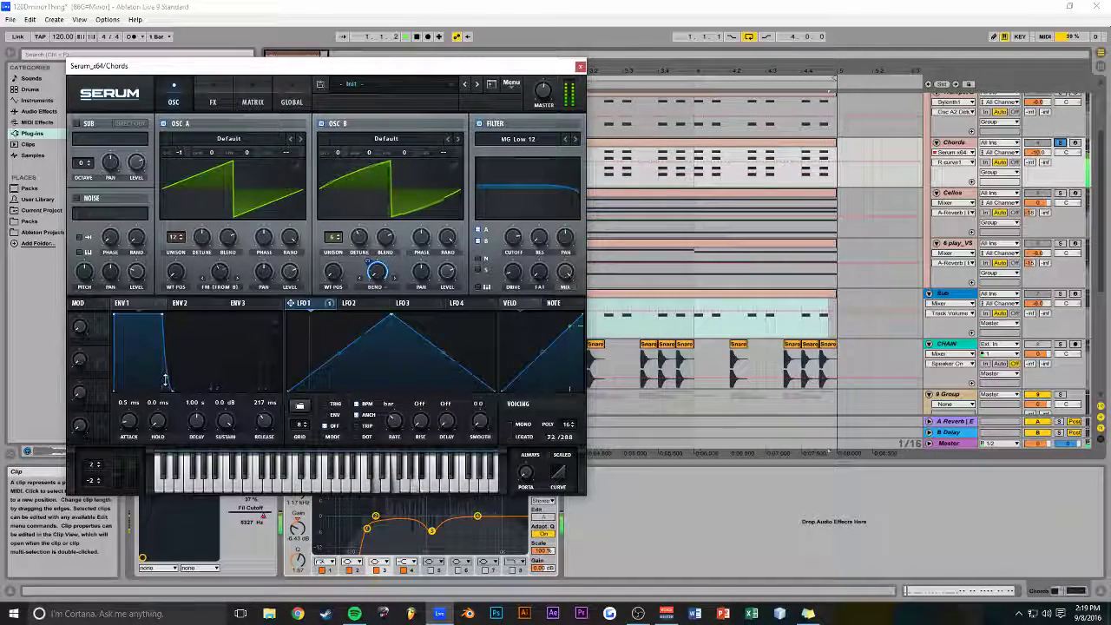
{"action": "left_click", "coordinate": [1059, 142]}
{"action": "left_click", "coordinate": [580, 67]}
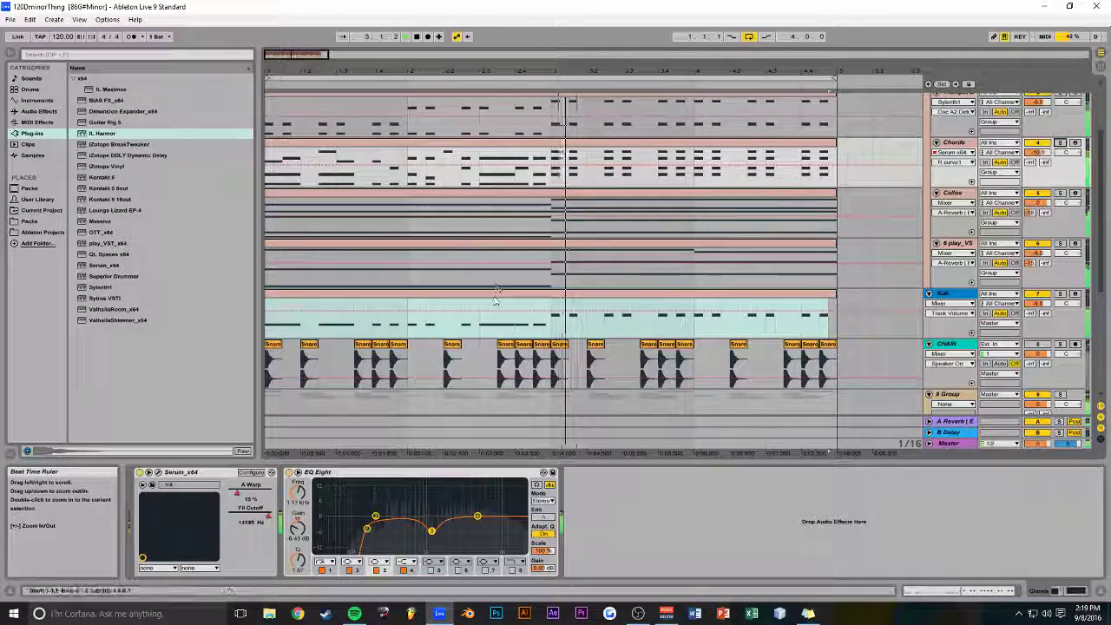
Set the compression type to Burning in the effects section of Harmor on the Sub track
{"action": "left_click", "coordinate": [948, 294]}
{"action": "scroll", "coordinate": [947, 298], "scroll_direction": "down", "scroll_amount": 1}
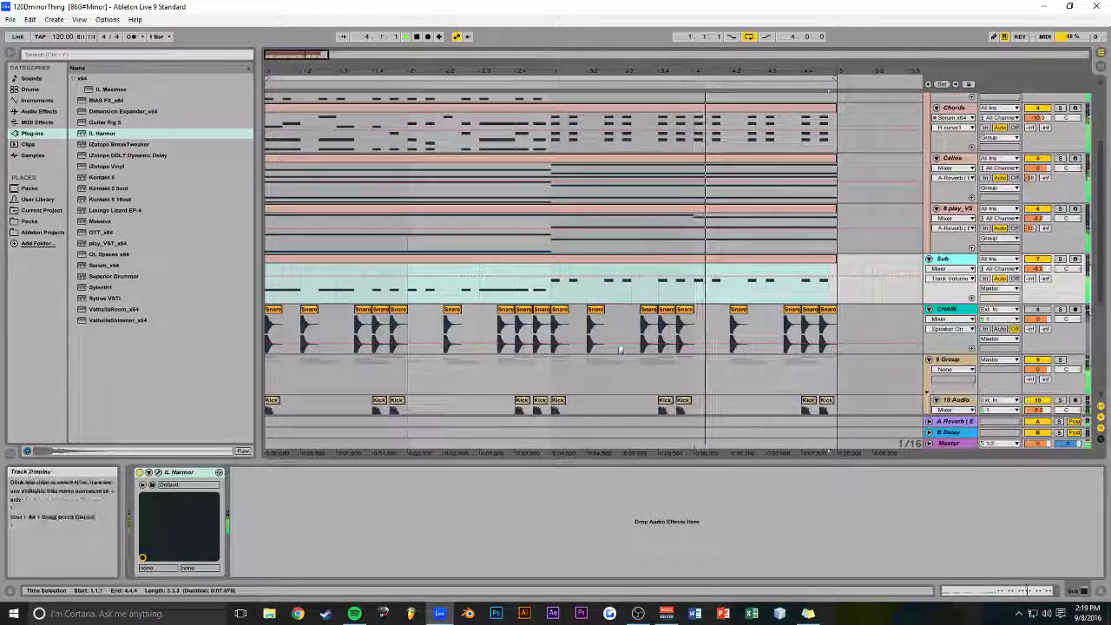
{"action": "left_click", "coordinate": [159, 473]}
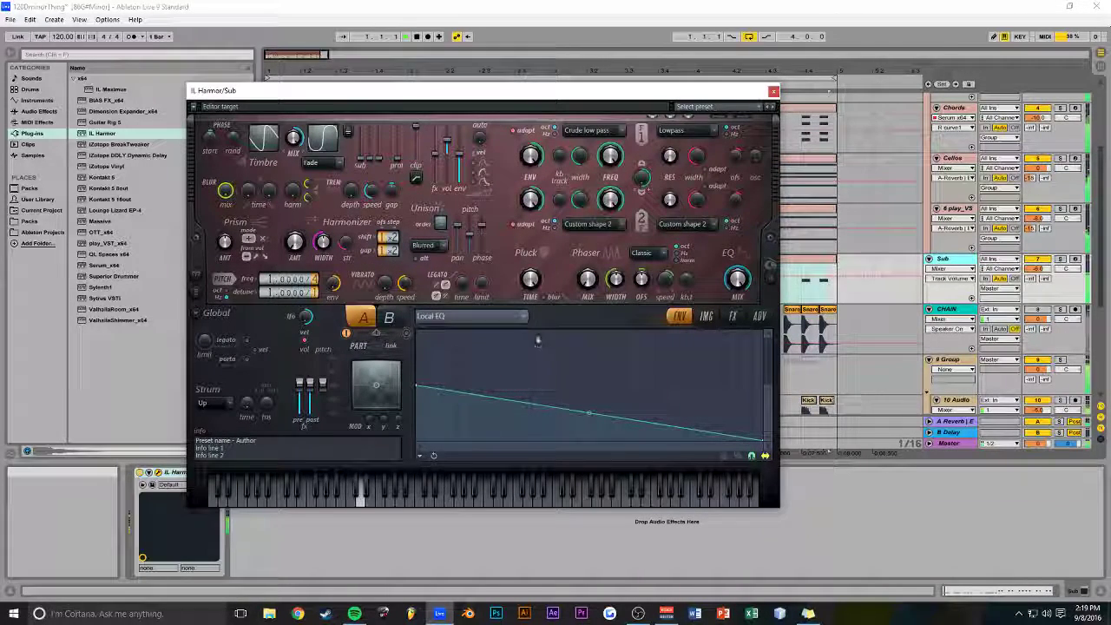
{"action": "left_click", "coordinate": [731, 316]}
{"action": "left_click", "coordinate": [504, 347]}
{"action": "left_click", "coordinate": [697, 358]}
{"action": "left_click", "coordinate": [690, 427]}
{"action": "left_click", "coordinate": [690, 469]}
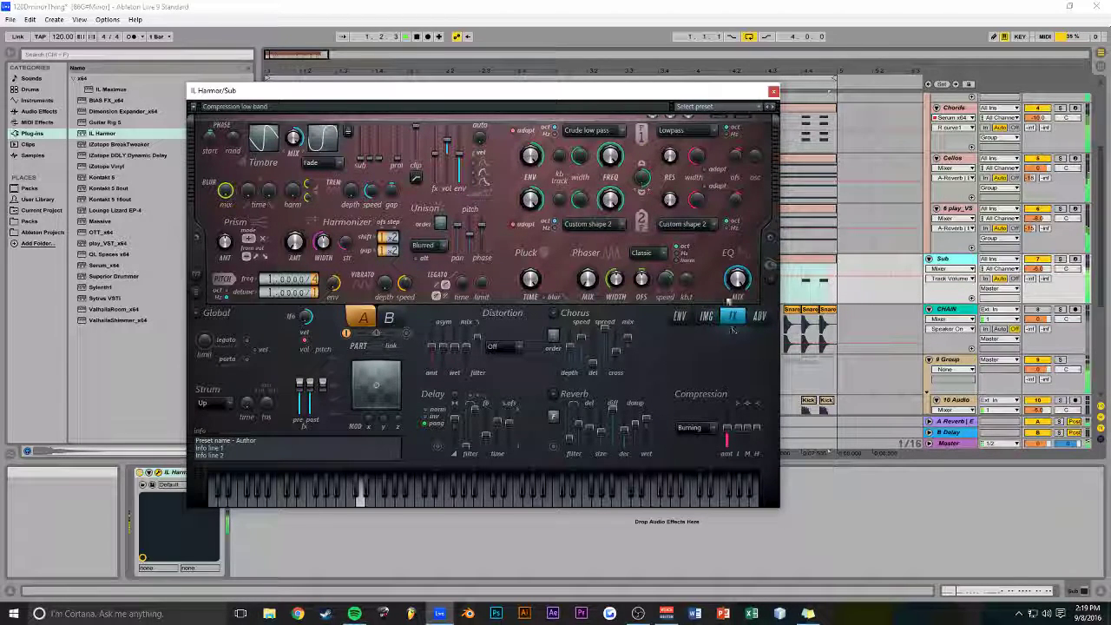
{"action": "left_click", "coordinate": [774, 91]}
Shape Harmor's pitch envelope as a short curved drop at the note start, auditioning the Sub track soloed and in the mix
{"action": "left_click", "coordinate": [1060, 259]}
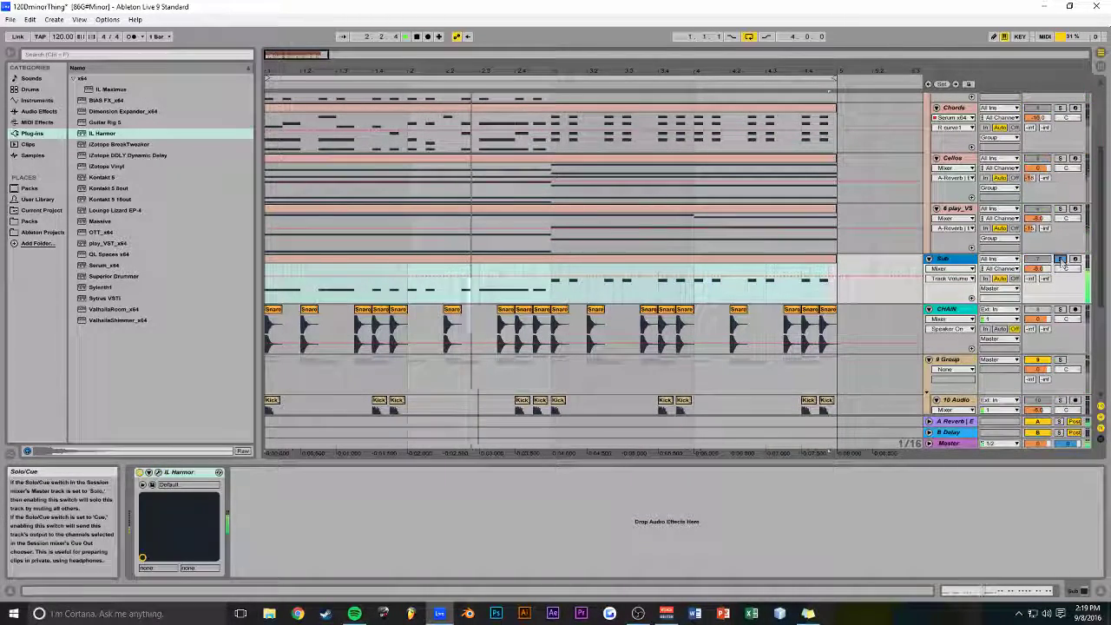
{"action": "left_click", "coordinate": [158, 472]}
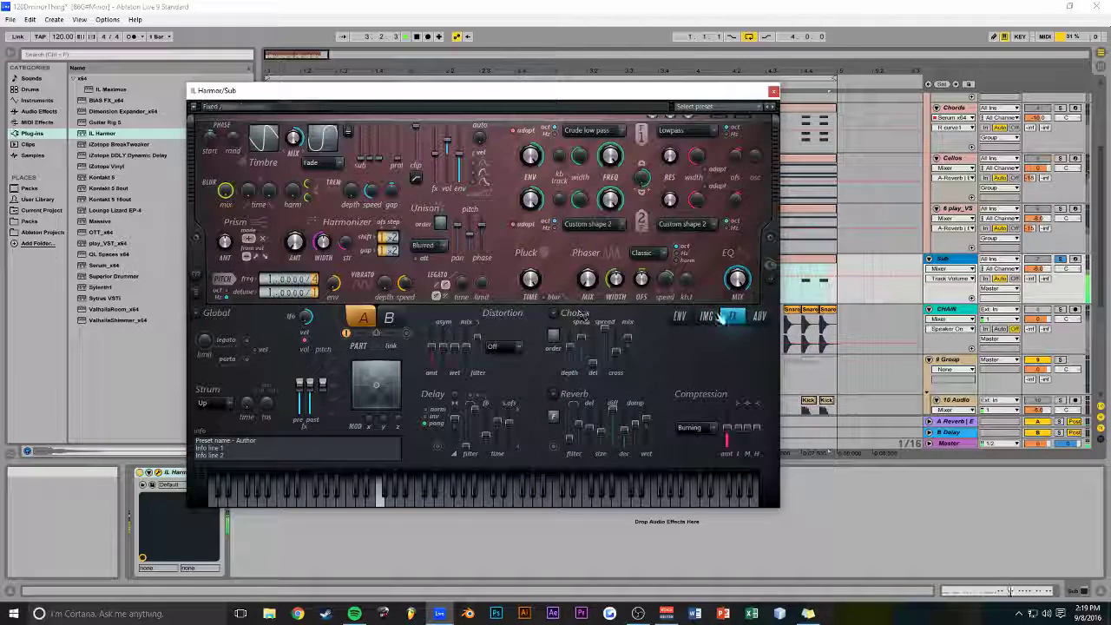
{"action": "left_click", "coordinate": [682, 316]}
{"action": "left_click", "coordinate": [469, 316]}
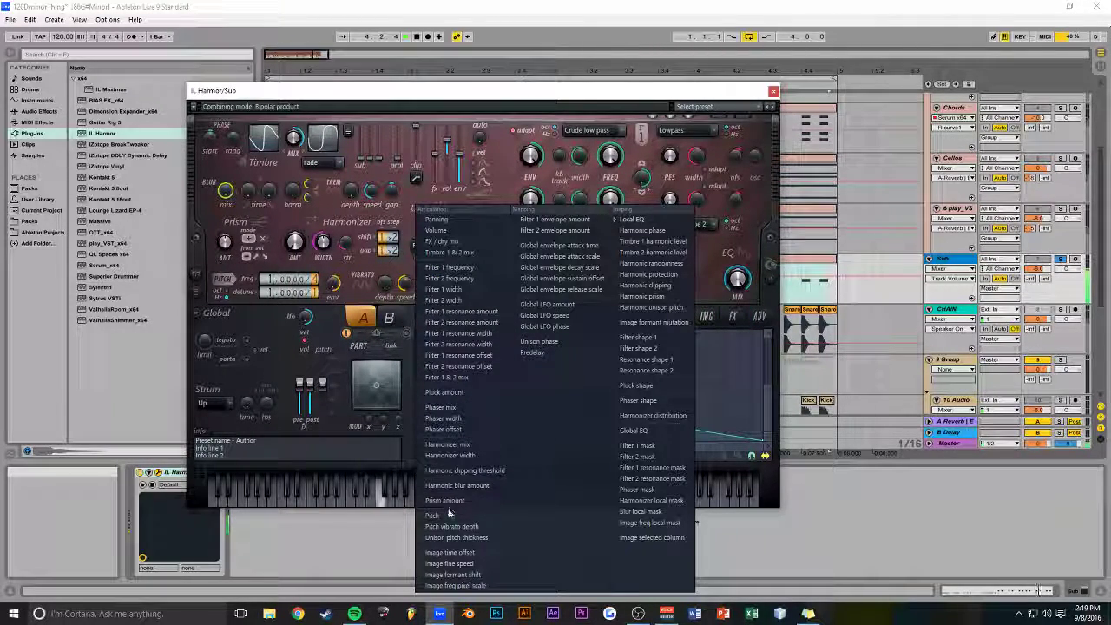
{"action": "left_click", "coordinate": [454, 393]}
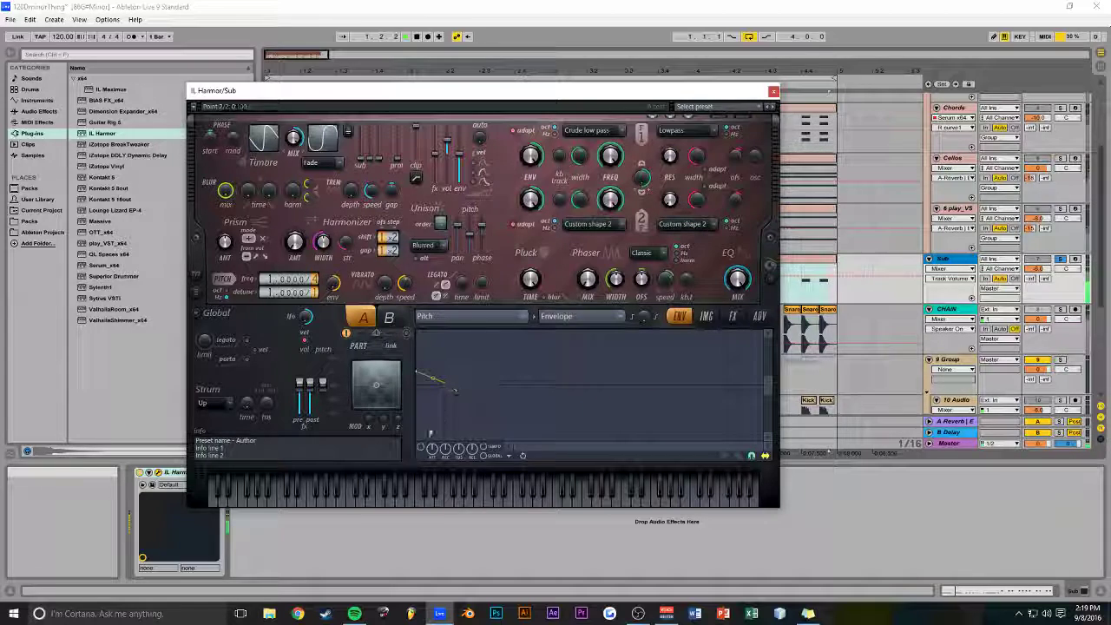
{"action": "left_click_drag", "start_coordinate": [433, 378], "coordinate": [433, 384]}
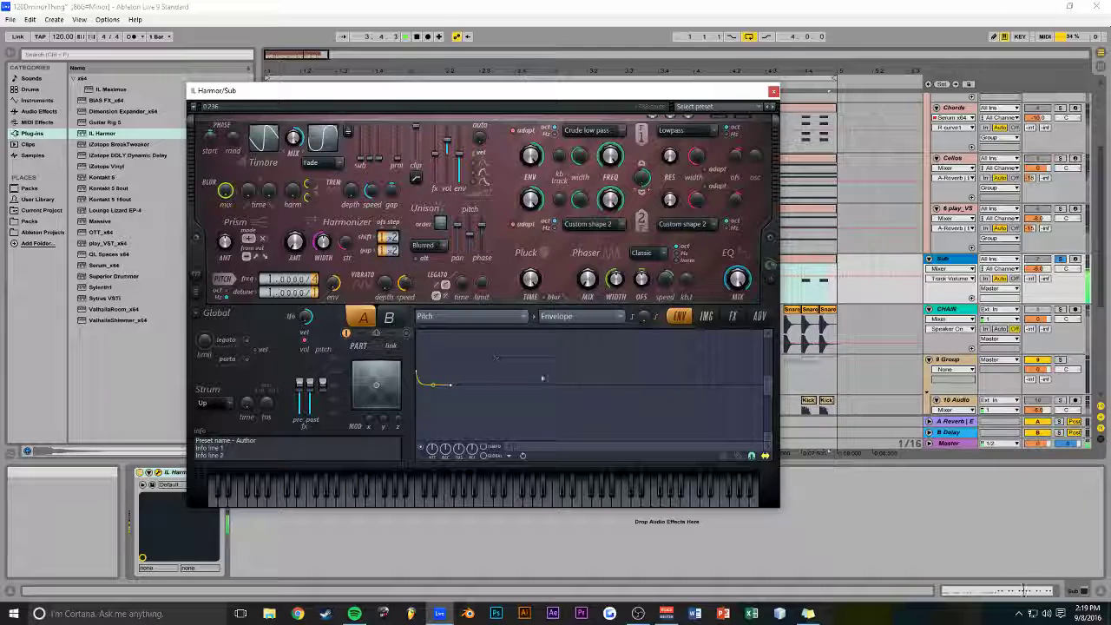
{"action": "left_click", "coordinate": [773, 91]}
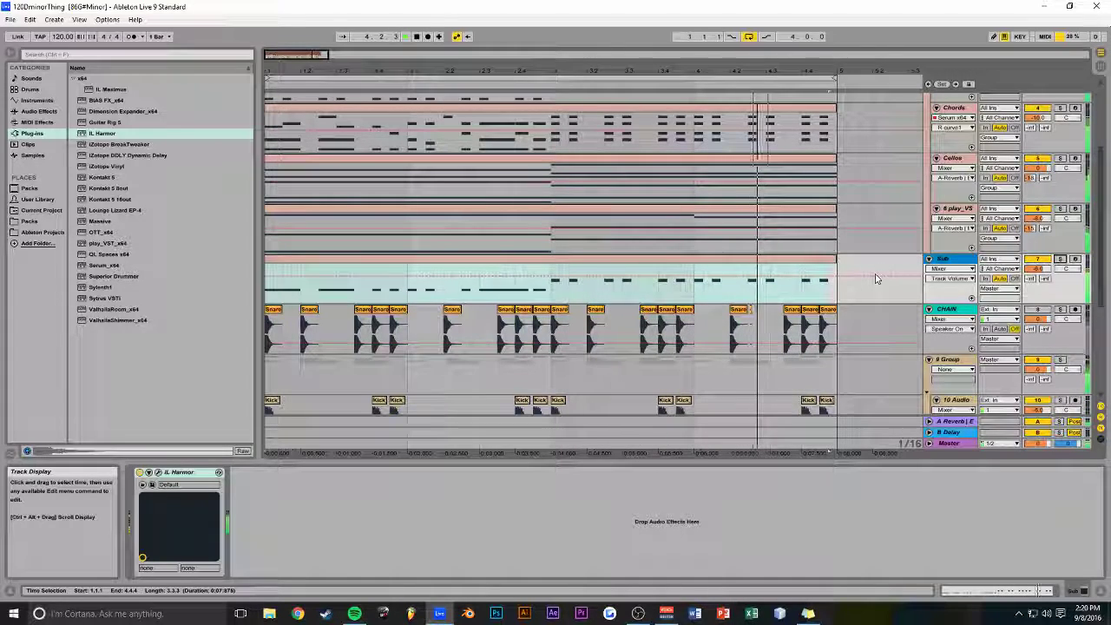
{"action": "key", "text": "space"}
Raise Harmor's compression amount to 100% while auditioning the soloed Sub track, and close the plug-in
{"action": "scroll", "coordinate": [833, 248], "scroll_direction": "down", "scroll_amount": 1}
{"action": "left_click", "coordinate": [958, 237]}
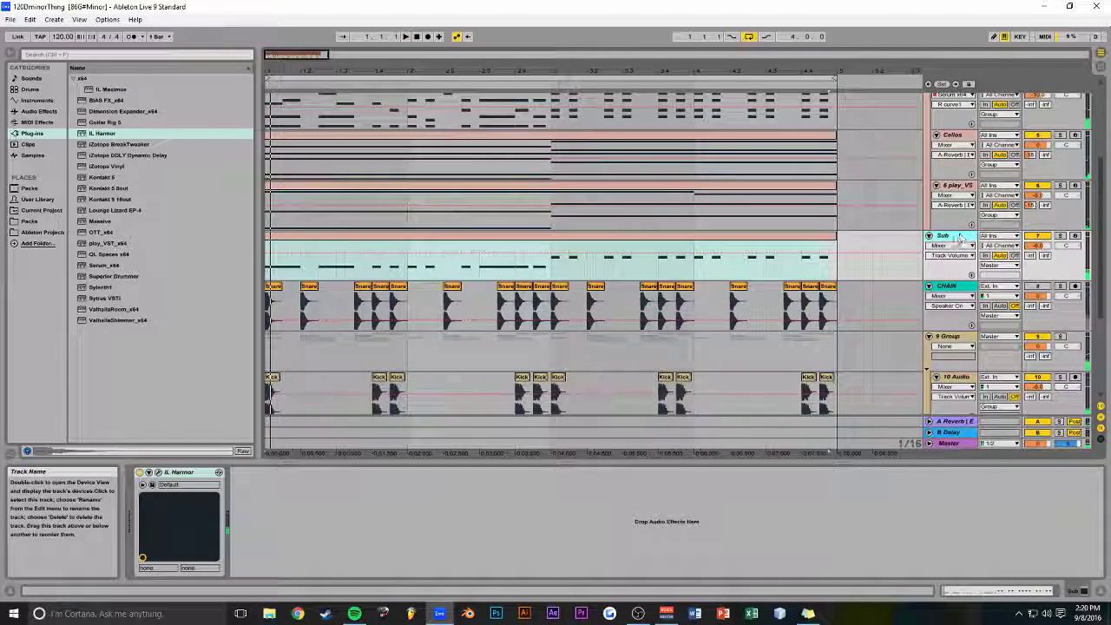
{"action": "key", "text": "space"}
{"action": "left_click", "coordinate": [1059, 236]}
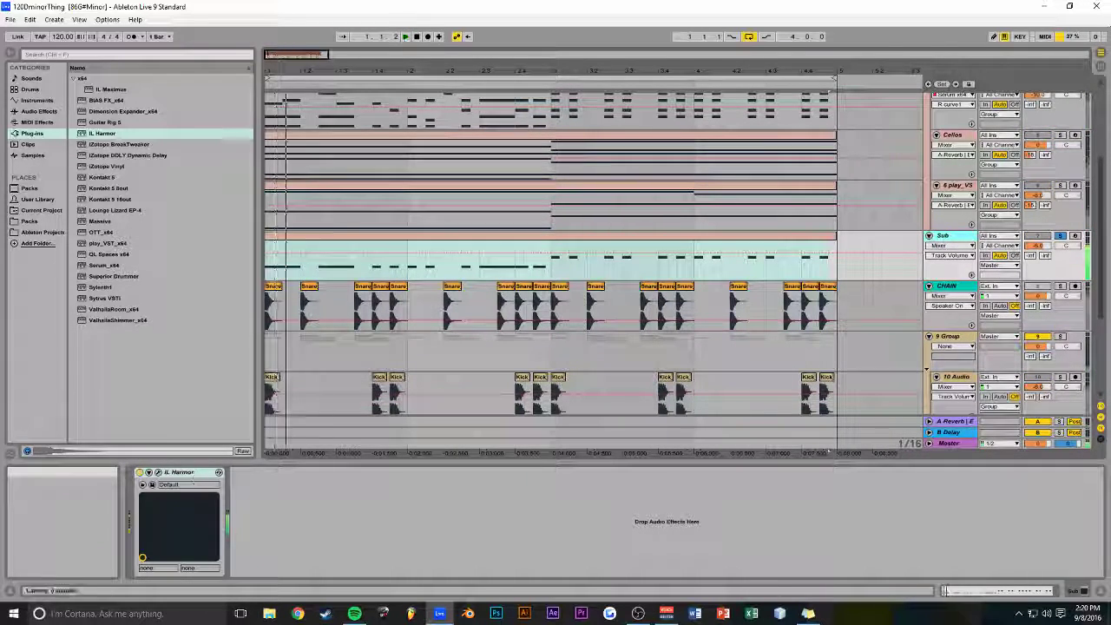
{"action": "left_click", "coordinate": [158, 473]}
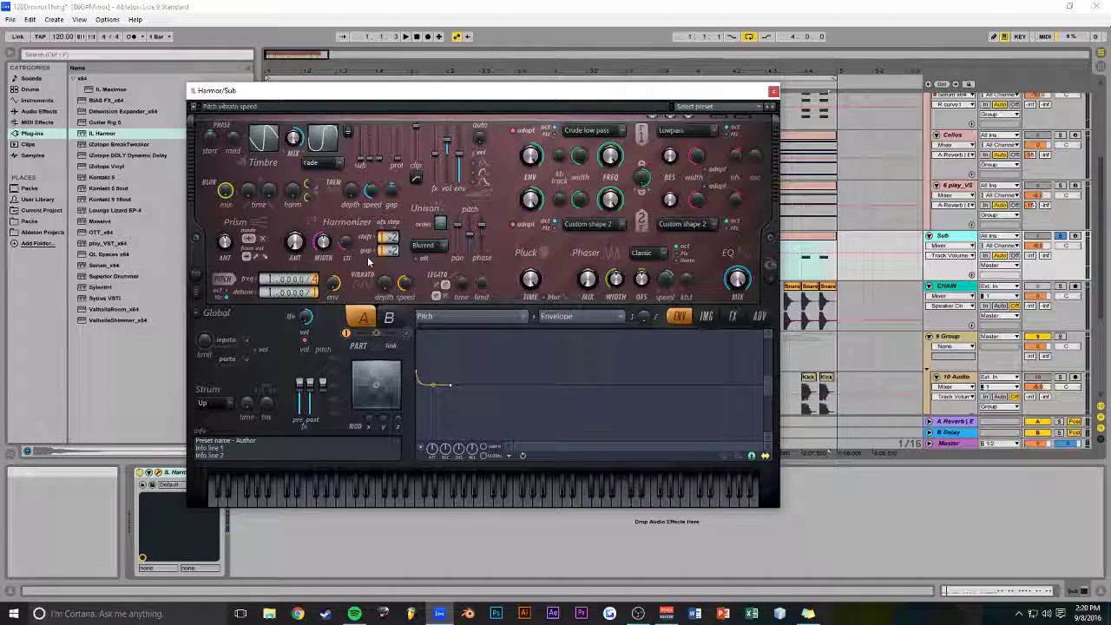
{"action": "left_click", "coordinate": [705, 317]}
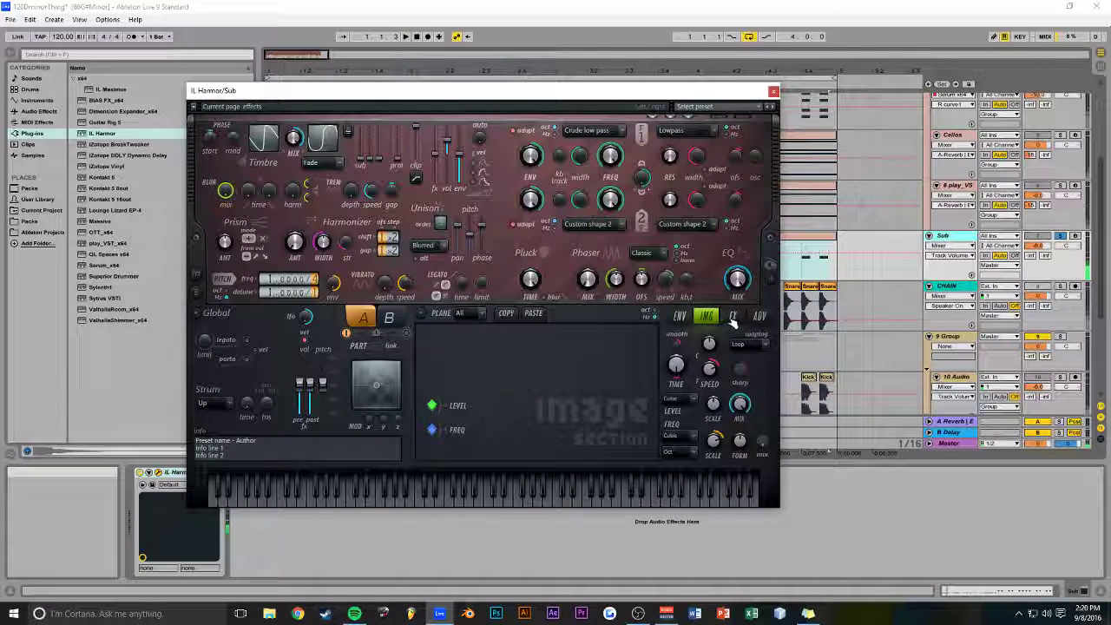
{"action": "left_click", "coordinate": [732, 317]}
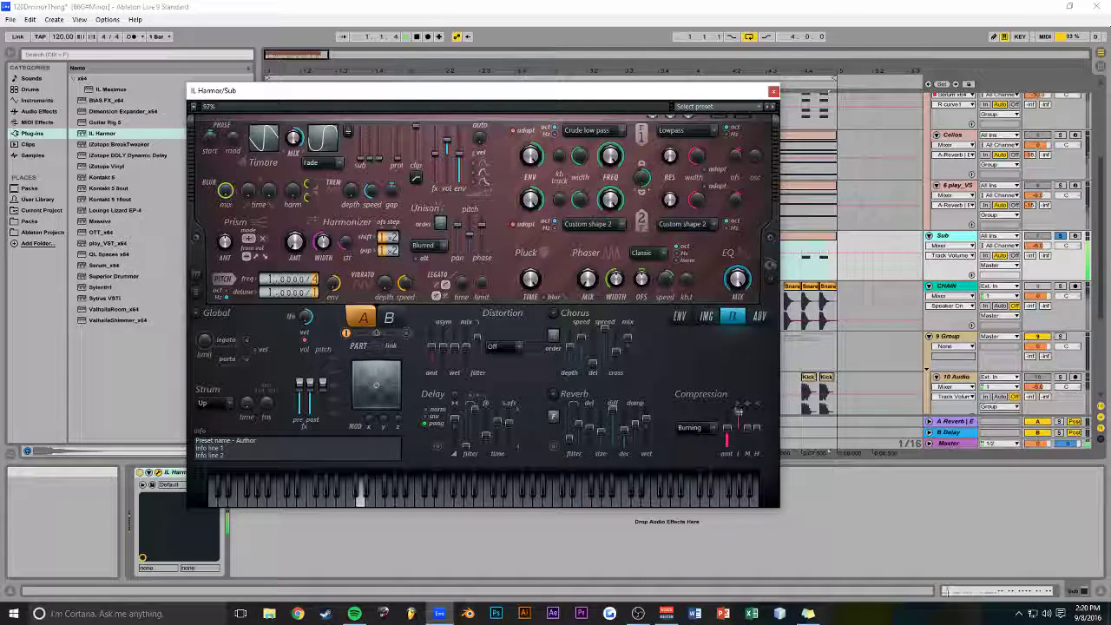
{"action": "left_click_drag", "start_coordinate": [727, 427], "coordinate": [728, 409]}
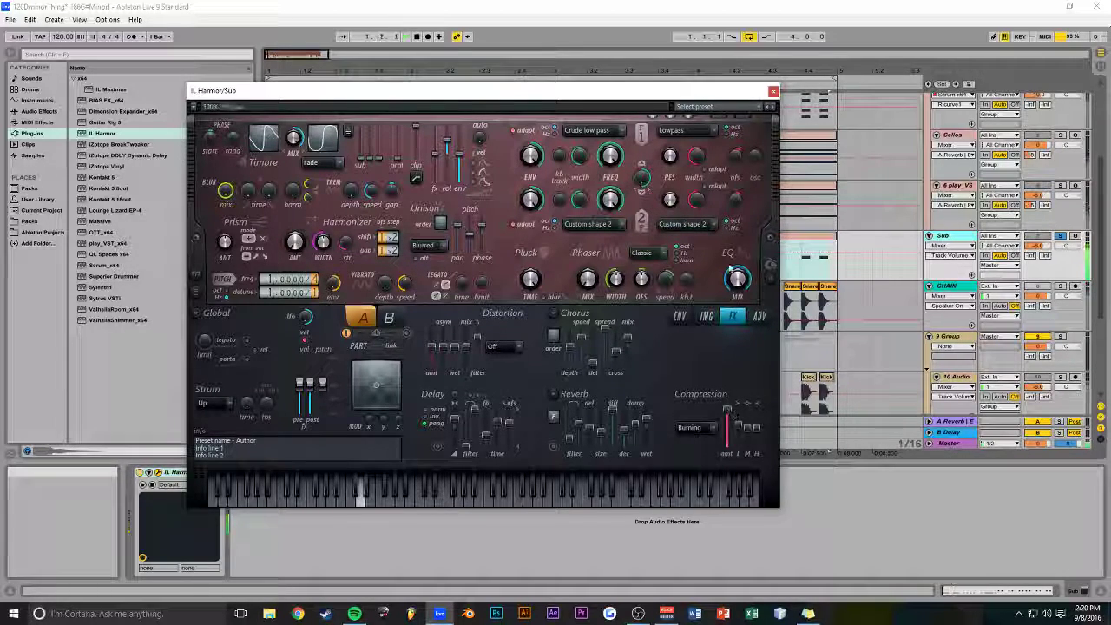
{"action": "left_click", "coordinate": [773, 91]}
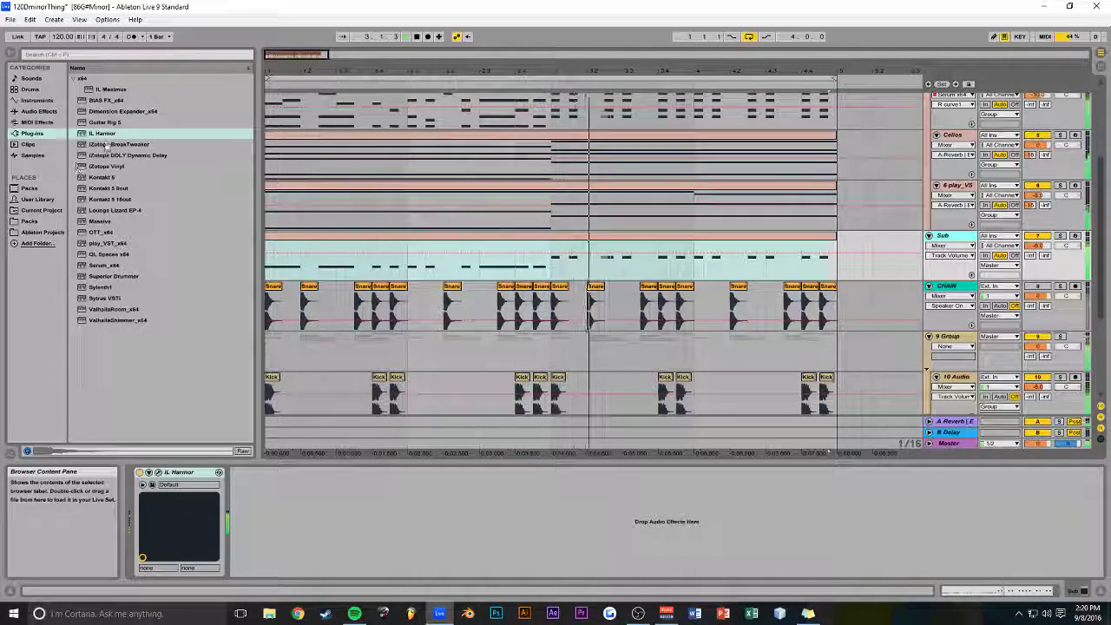
Add EQ Eight to the Sub track with a band 4 high cut at 635 Hz, and compare the mix with the sub muted
{"action": "left_click", "coordinate": [42, 113]}
{"action": "left_click_drag", "start_coordinate": [101, 155], "coordinate": [359, 528]}
{"action": "left_click", "coordinate": [359, 561]}
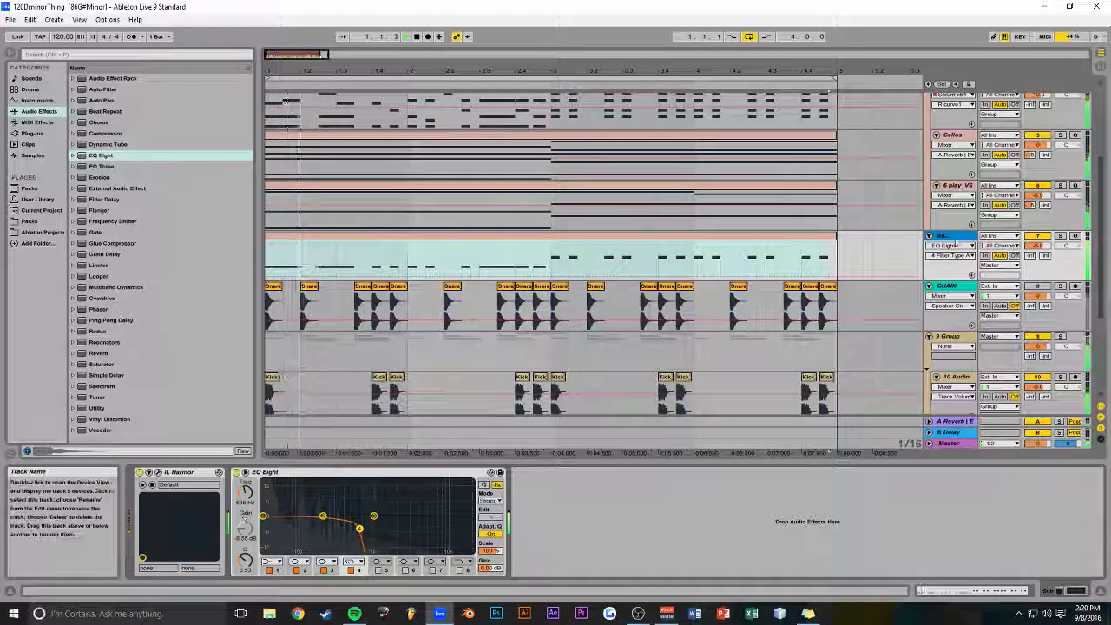
{"action": "left_click", "coordinate": [1036, 238]}
{"action": "left_click", "coordinate": [1036, 239]}
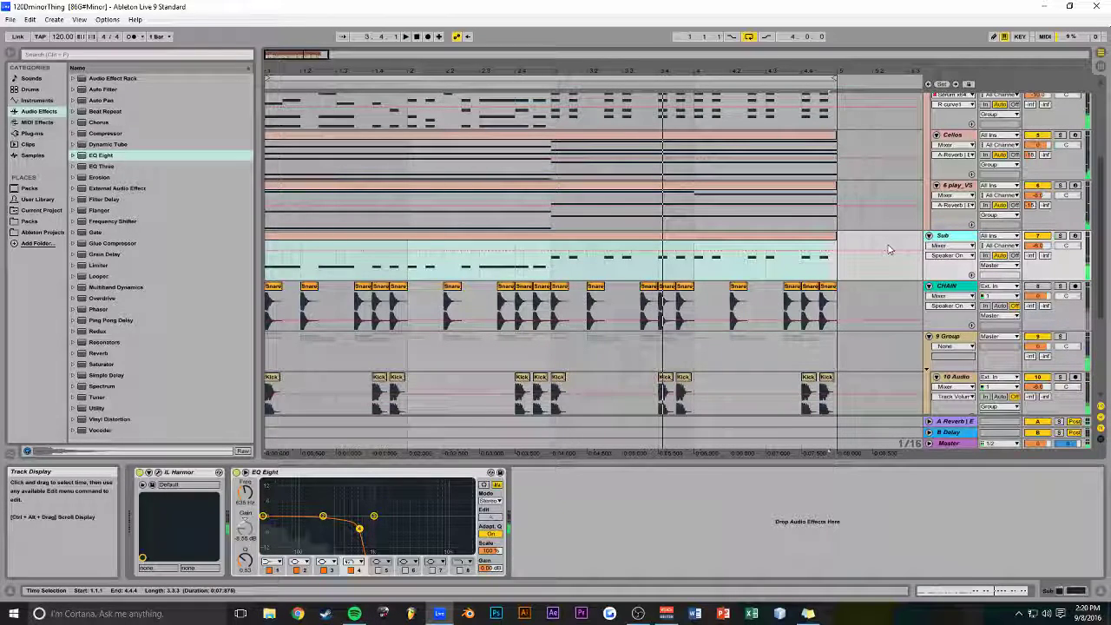
Insert a new MIDI track below Sub and group both tracks as Bass
{"action": "key", "text": "ctrl+shift+t"}
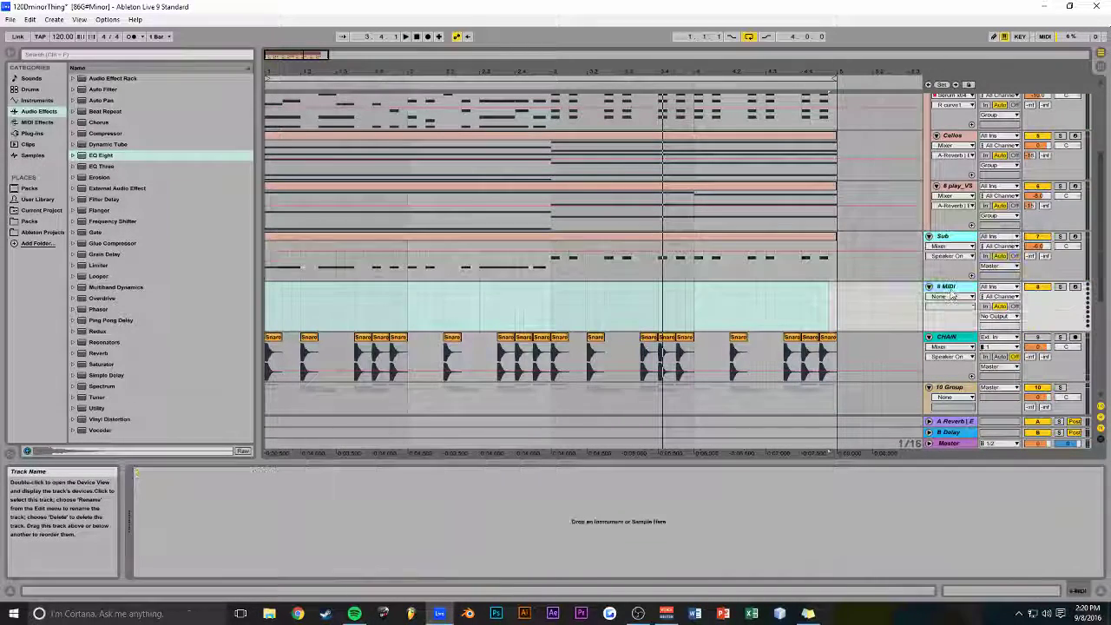
{"action": "key", "text": "ctrl+g"}
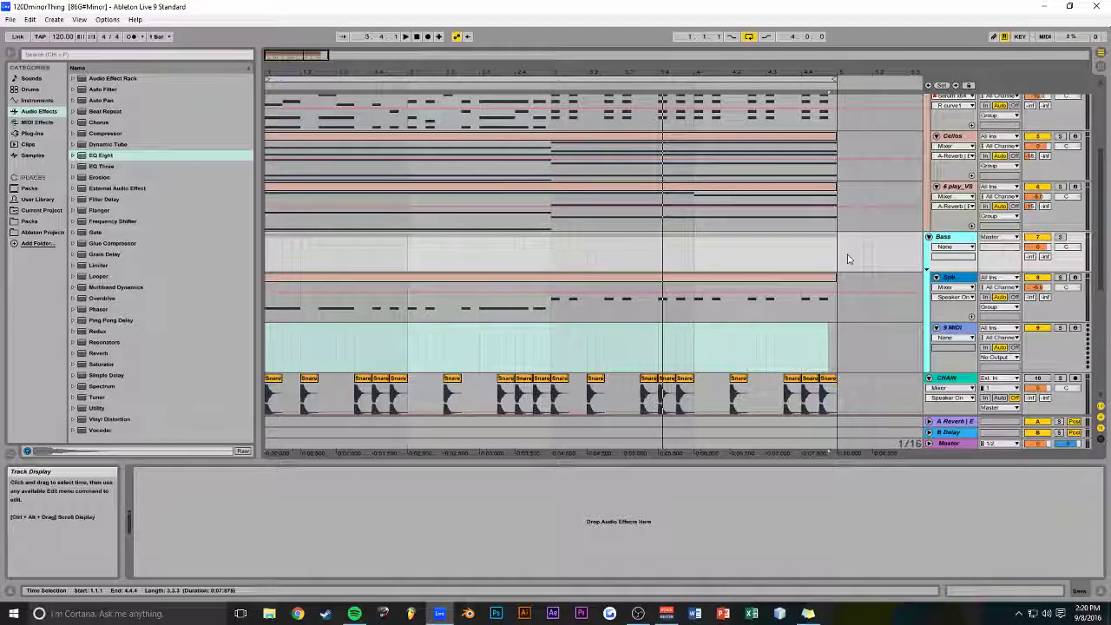
Copy the Sub clip onto the new MIDI track in the Bass group
{"action": "scroll", "coordinate": [845, 258], "scroll_direction": "down", "scroll_amount": 3}
{"action": "left_click", "coordinate": [952, 224]}
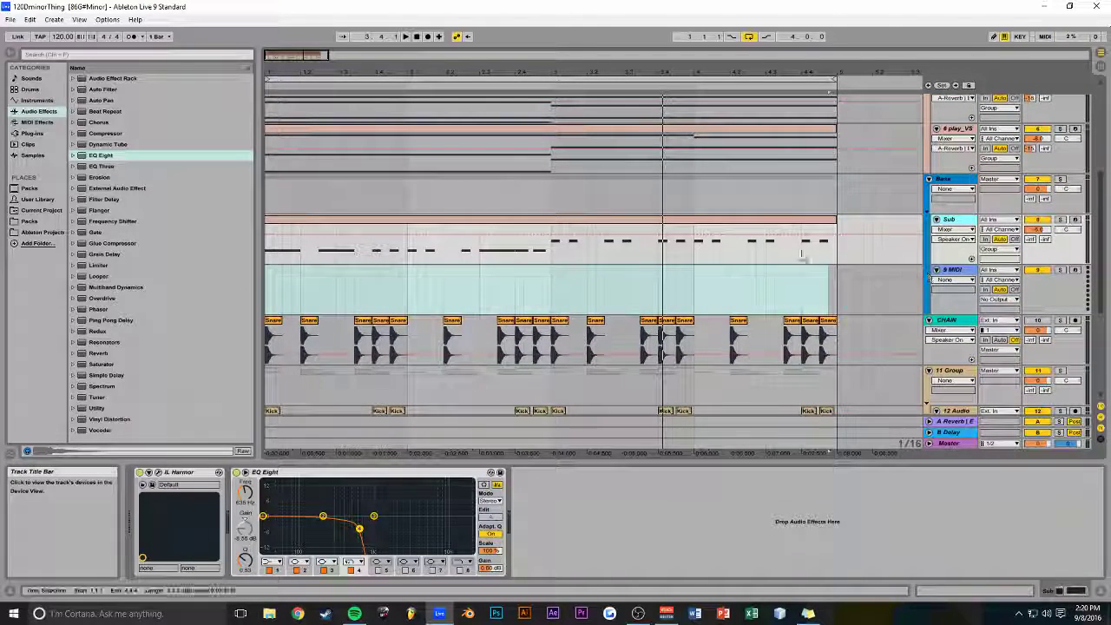
{"action": "left_click", "coordinate": [583, 232]}
{"action": "left_click_drag", "start_coordinate": [564, 226], "coordinate": [564, 276]}
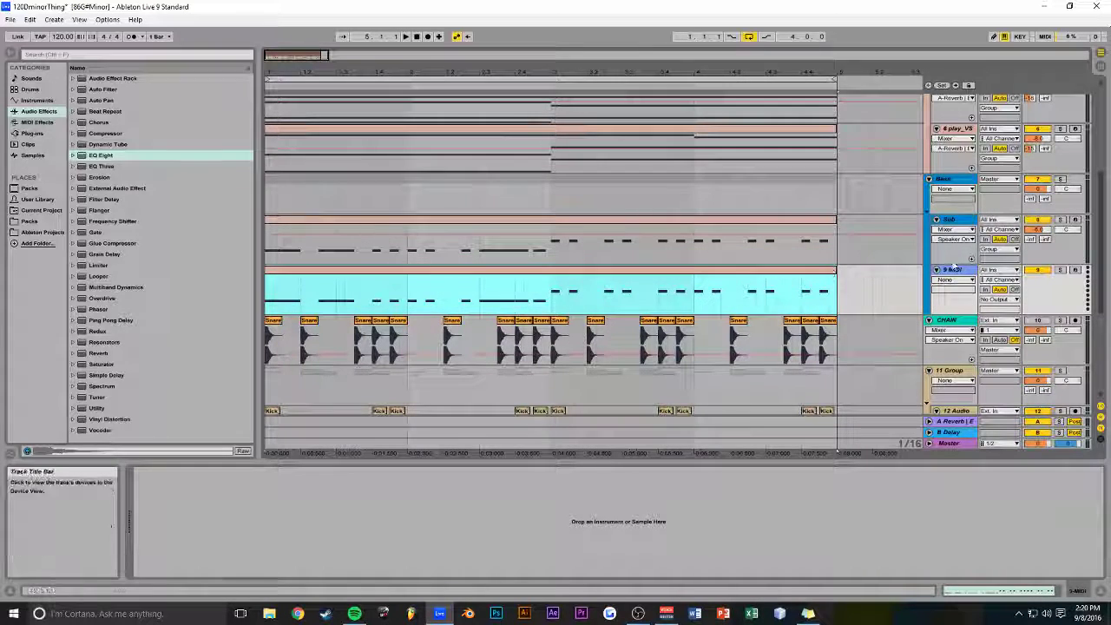
Load Sylenth1 on the new MIDI track and play the copied bass line through it
{"action": "left_click", "coordinate": [32, 134]}
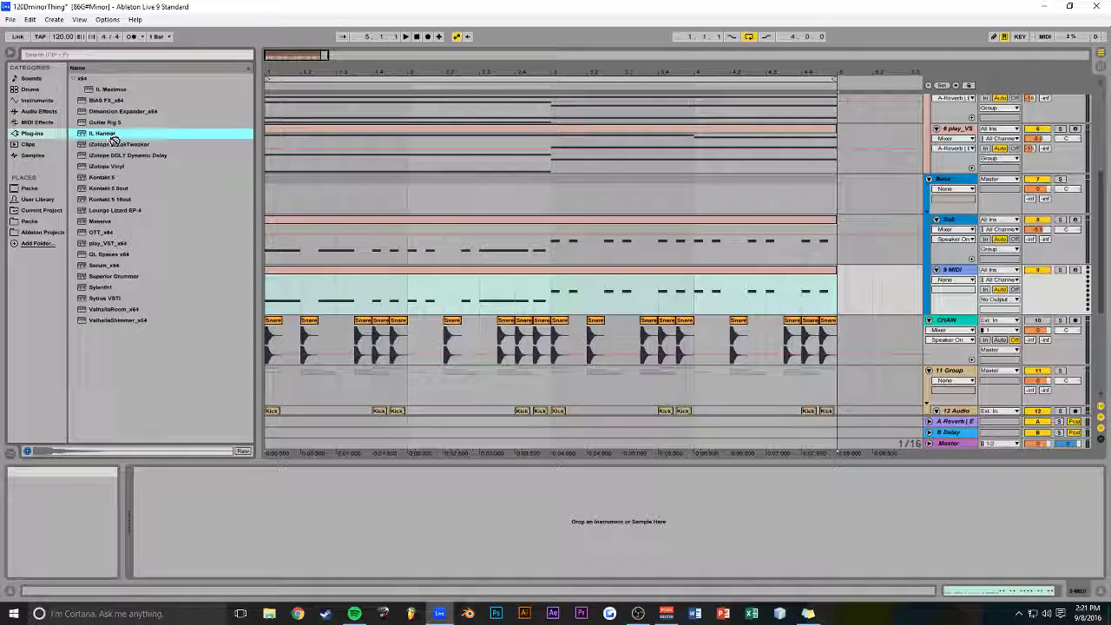
{"action": "left_click_drag", "start_coordinate": [100, 288], "coordinate": [354, 287]}
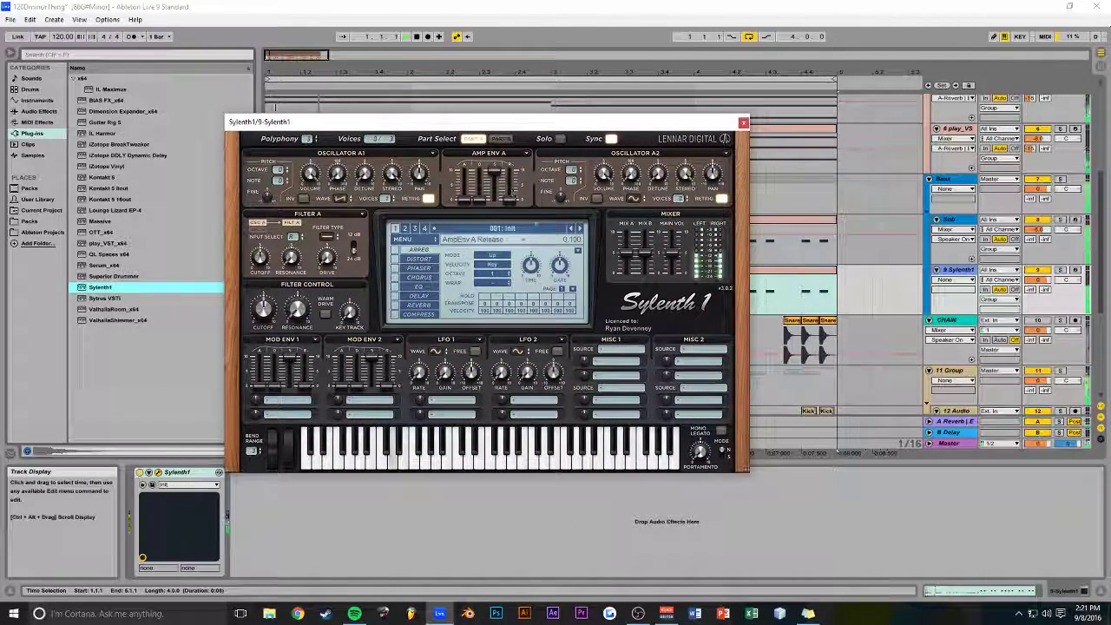
{"action": "key", "text": "space"}
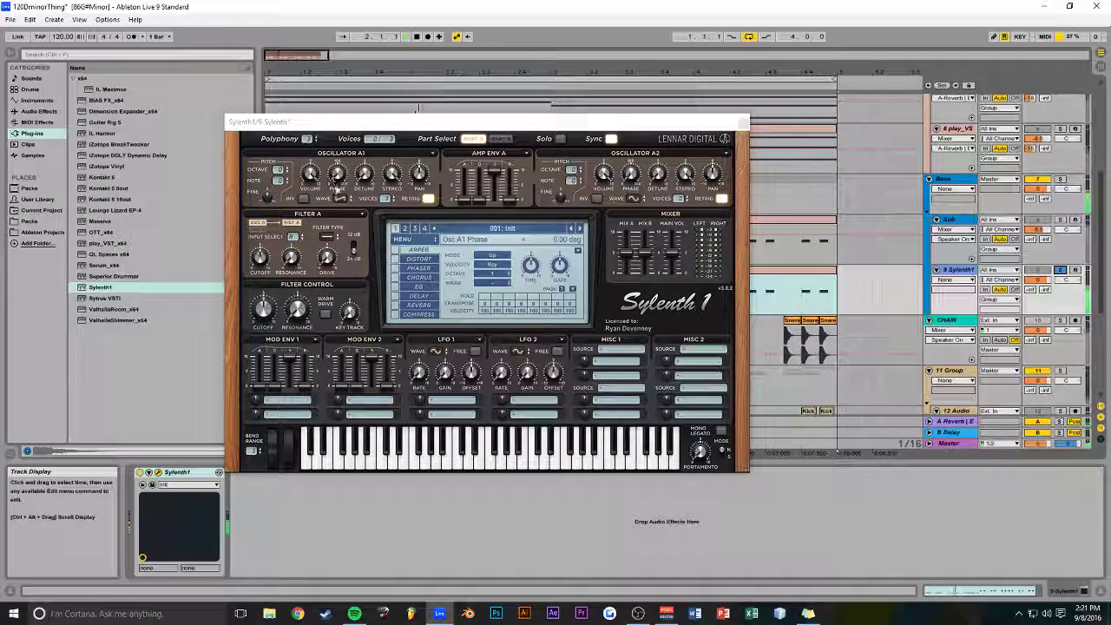
Adjust the octave and voice count of Sylenth1's oscillator A1 and raise its detune
{"action": "left_click", "coordinate": [287, 172]}
{"action": "left_click", "coordinate": [388, 198]}
{"action": "left_click_drag", "start_coordinate": [365, 176], "coordinate": [392, 112]}
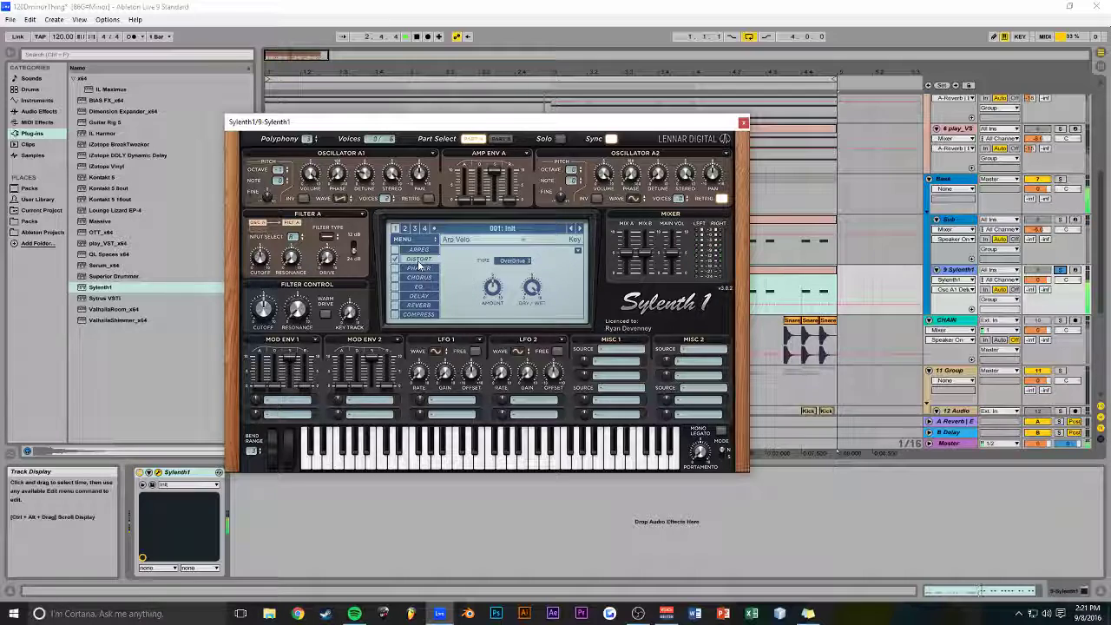
Set Sylenth1's distortion to BitCrush with an amount of about 7.4 and adjust the oscillator octaves
{"action": "left_click_drag", "start_coordinate": [492, 287], "coordinate": [500, 261]}
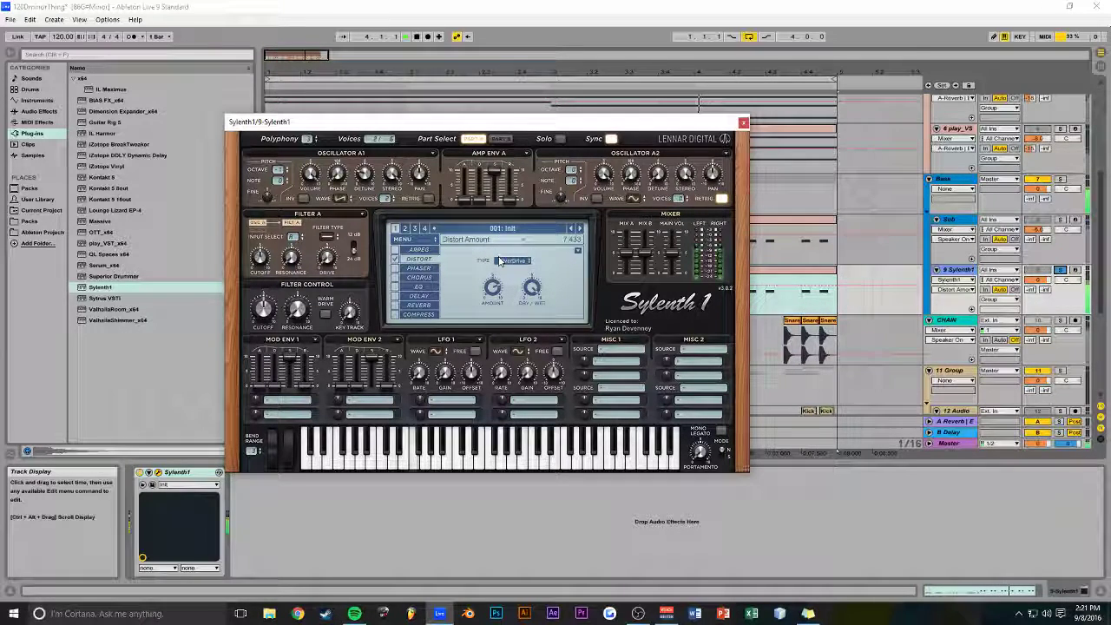
{"action": "left_click", "coordinate": [513, 261]}
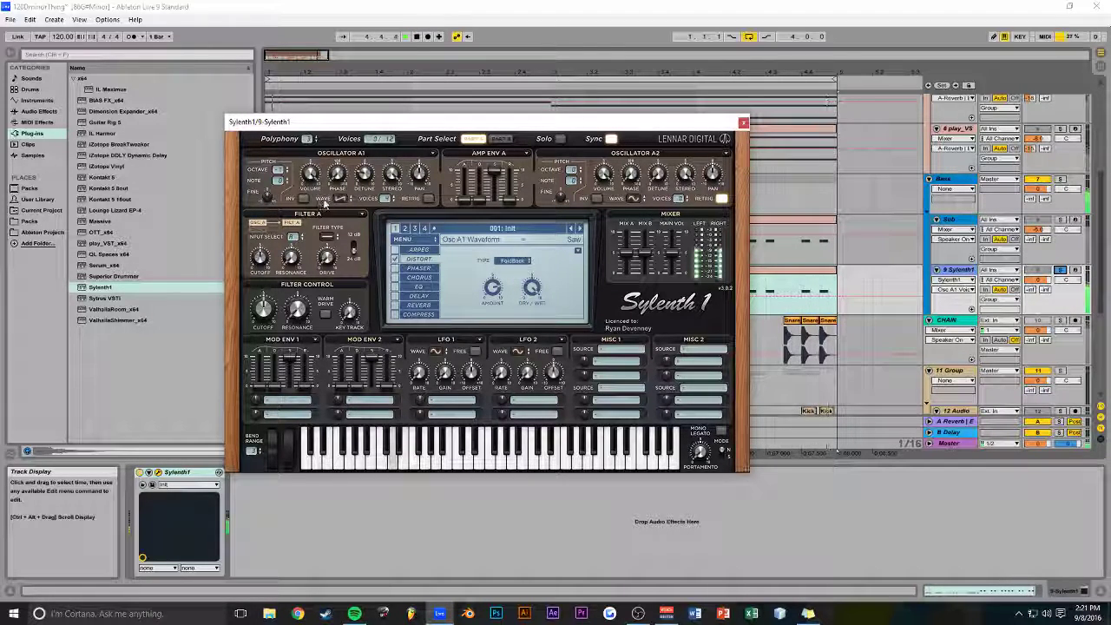
{"action": "left_click_drag", "start_coordinate": [286, 187], "coordinate": [286, 204]}
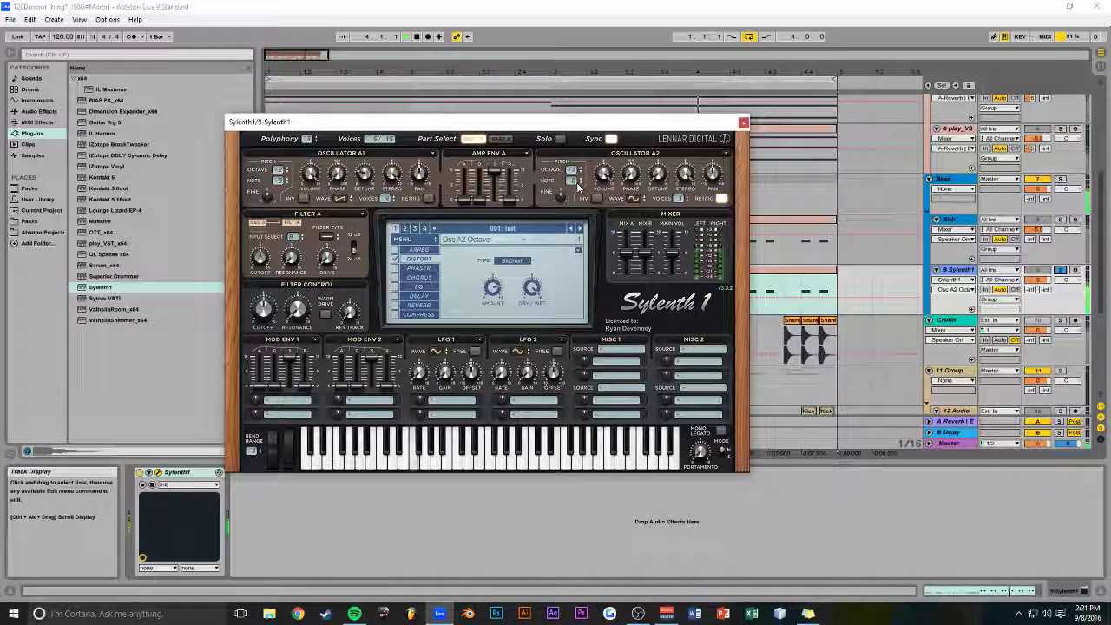
{"action": "left_click", "coordinate": [743, 122]}
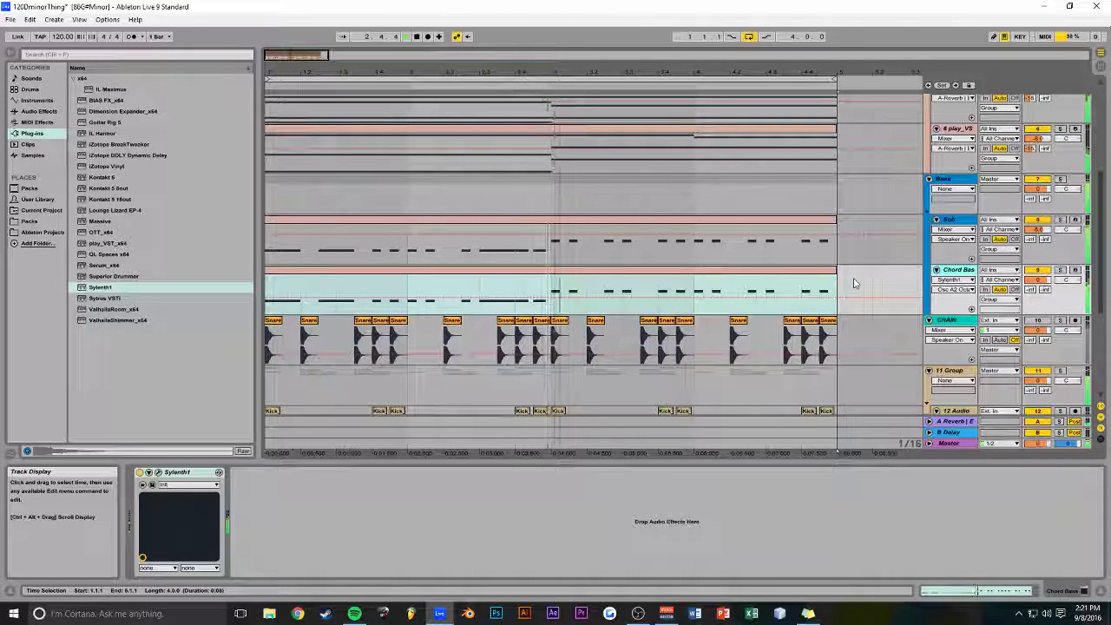
Add EQ Eight to the Chord Bass track, cut the lows below about 98.6 Hz, and save the set
{"action": "left_click", "coordinate": [42, 110]}
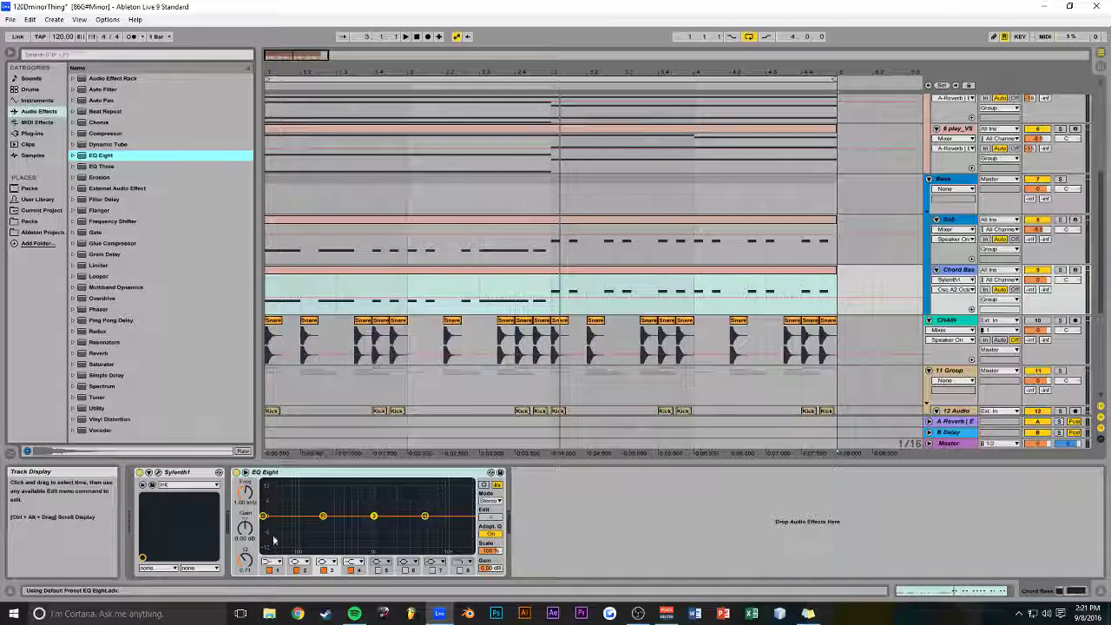
{"action": "left_click_drag", "start_coordinate": [291, 524], "coordinate": [300, 529]}
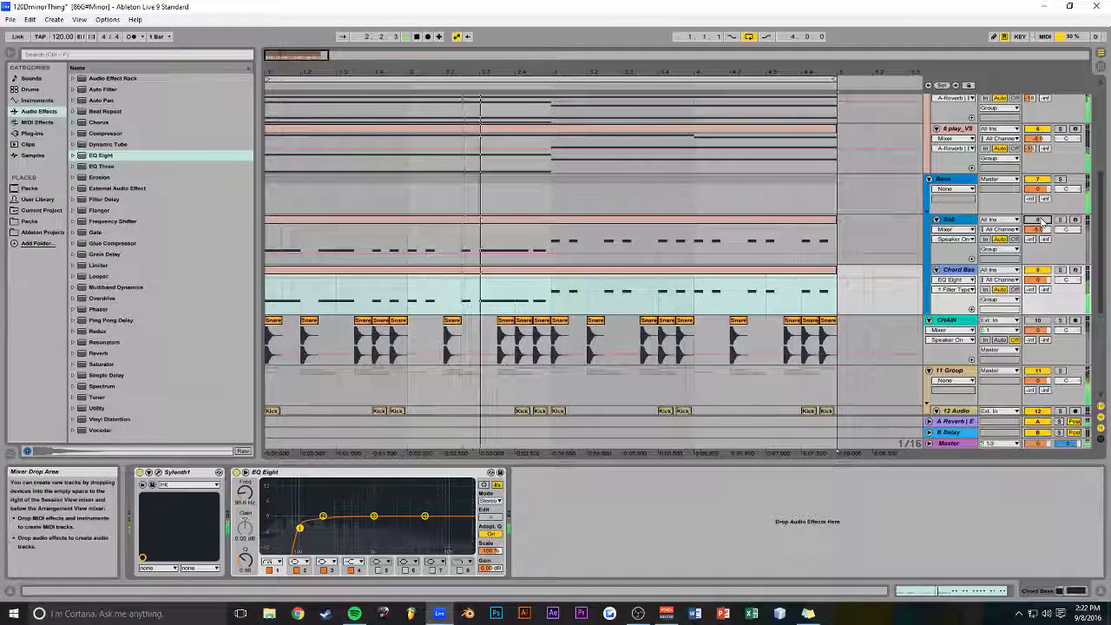
{"action": "key", "text": "ctrl+s"}
Balance the track volumes of Sub and Chord Bass against the rest of the looping arrangement
{"action": "scroll", "coordinate": [863, 192], "scroll_direction": "up", "scroll_amount": 8}
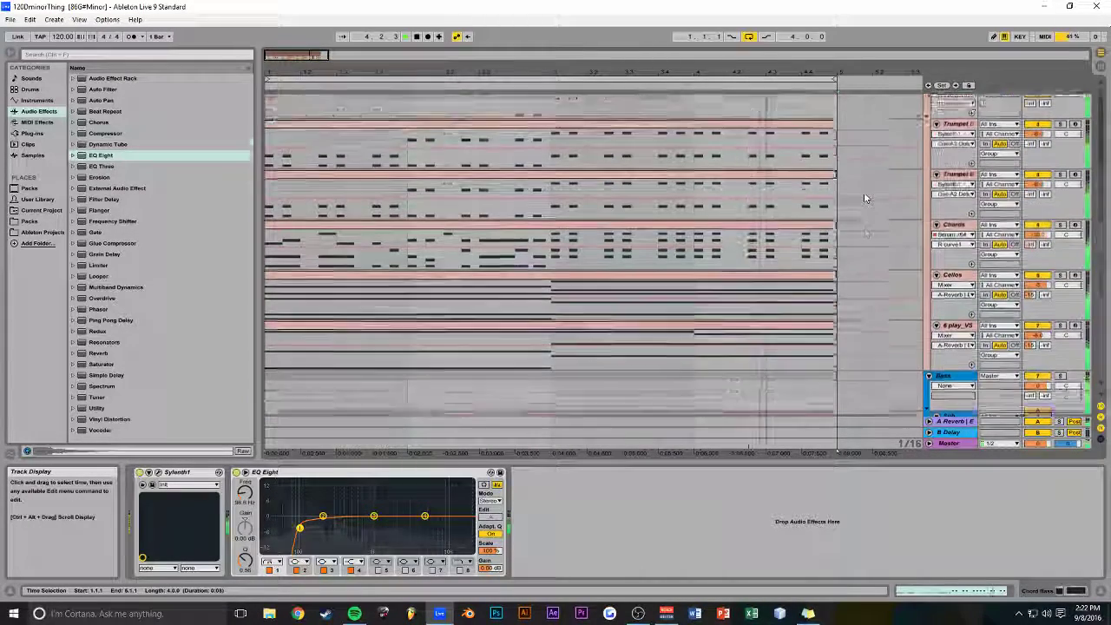
{"action": "scroll", "coordinate": [738, 174], "scroll_direction": "down", "scroll_amount": 8}
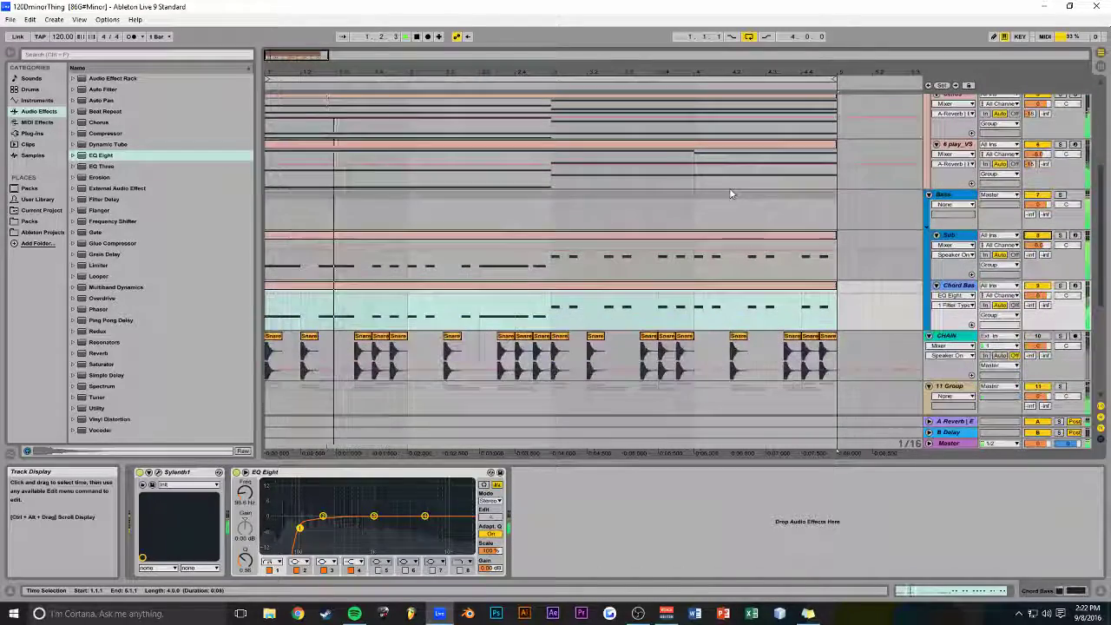
{"action": "scroll", "coordinate": [887, 209], "scroll_direction": "down", "scroll_amount": 1}
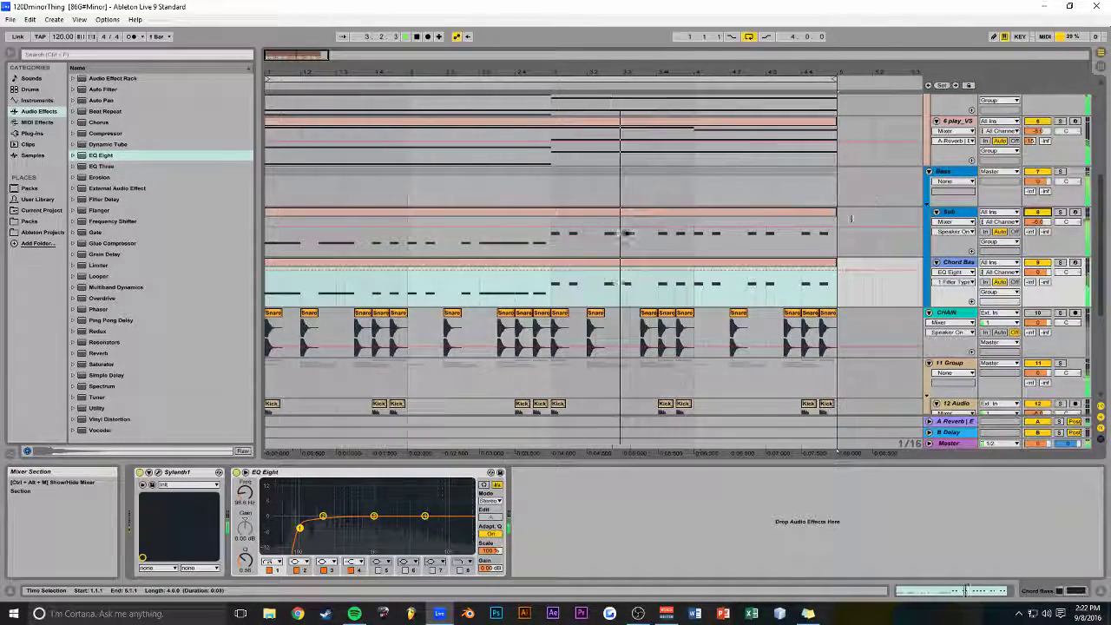
{"action": "left_click", "coordinate": [1036, 224]}
{"action": "left_click_drag", "start_coordinate": [1035, 229], "coordinate": [1046, 278]}
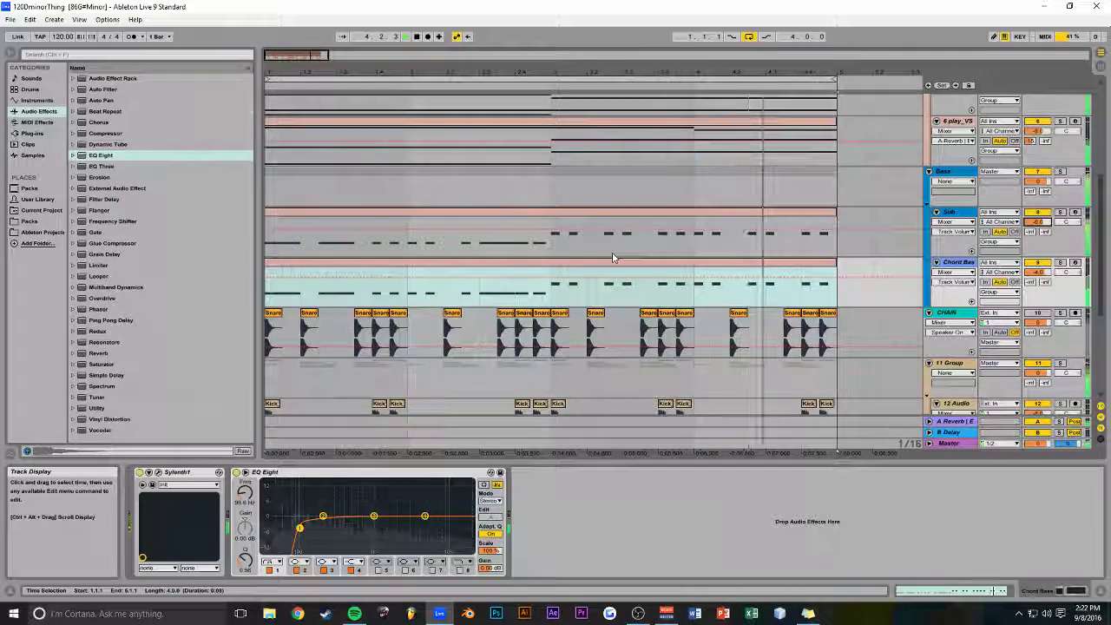
Fold the Synth/Instru, Bass, CHAIN and drum group tracks into compact rows
{"action": "scroll", "coordinate": [612, 255], "scroll_direction": "down", "scroll_amount": 5}
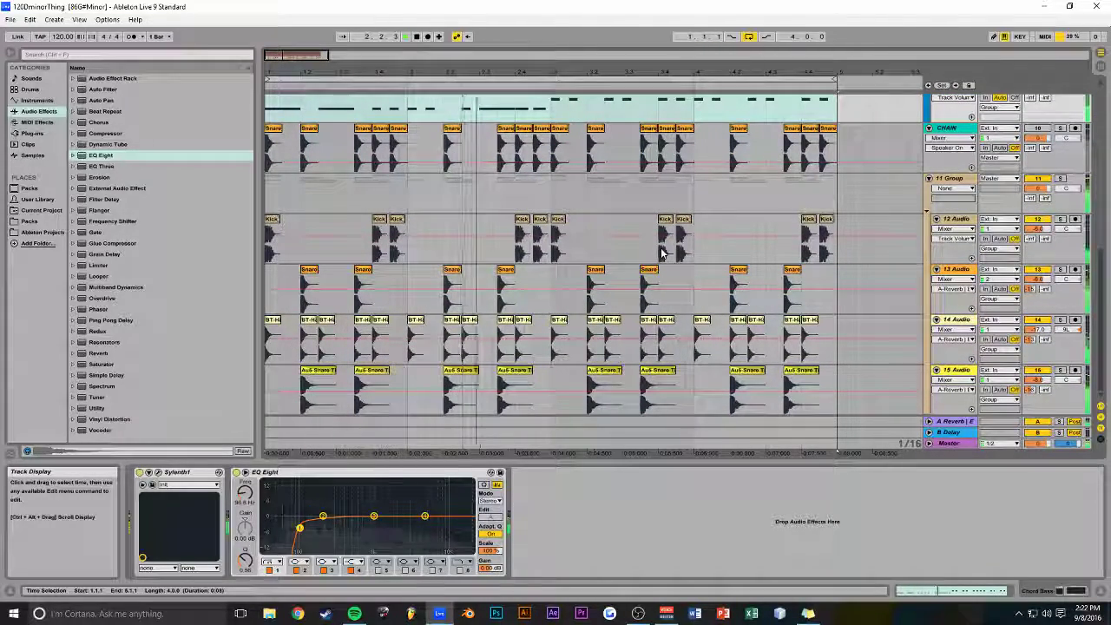
{"action": "scroll", "coordinate": [663, 253], "scroll_direction": "up", "scroll_amount": 10}
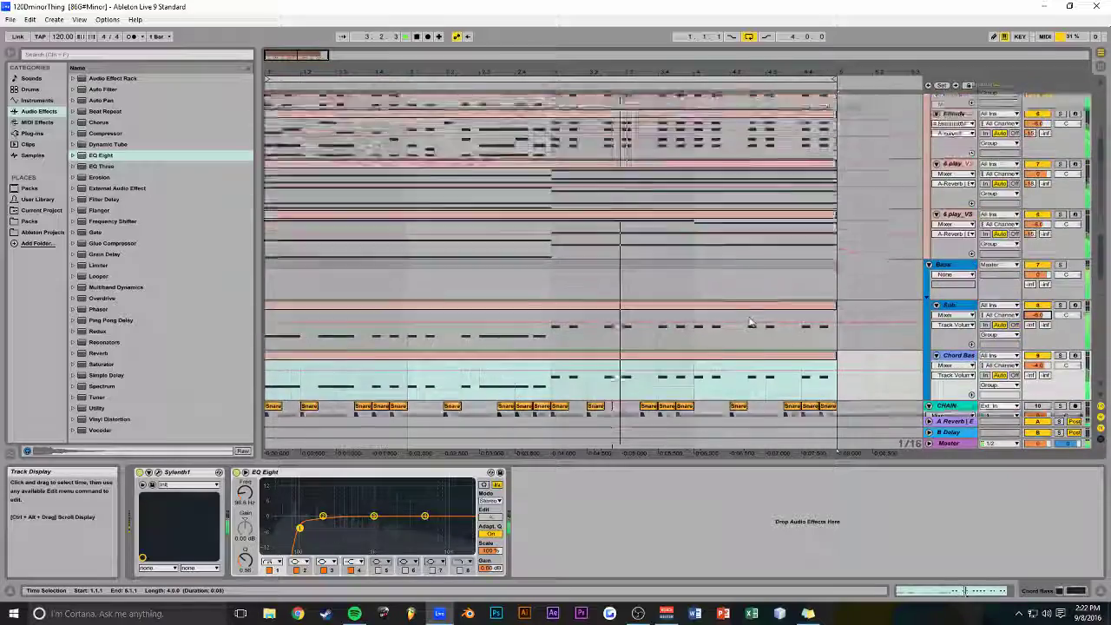
{"action": "left_click", "coordinate": [929, 99]}
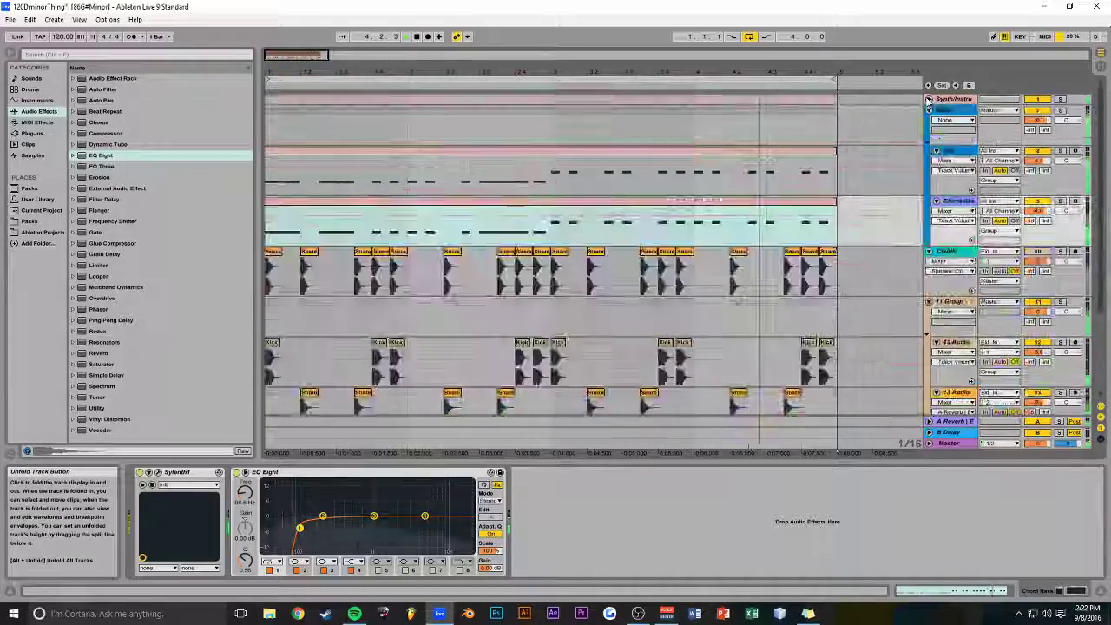
{"action": "left_click", "coordinate": [929, 110]}
{"action": "left_click", "coordinate": [929, 120]}
{"action": "left_click", "coordinate": [929, 131]}
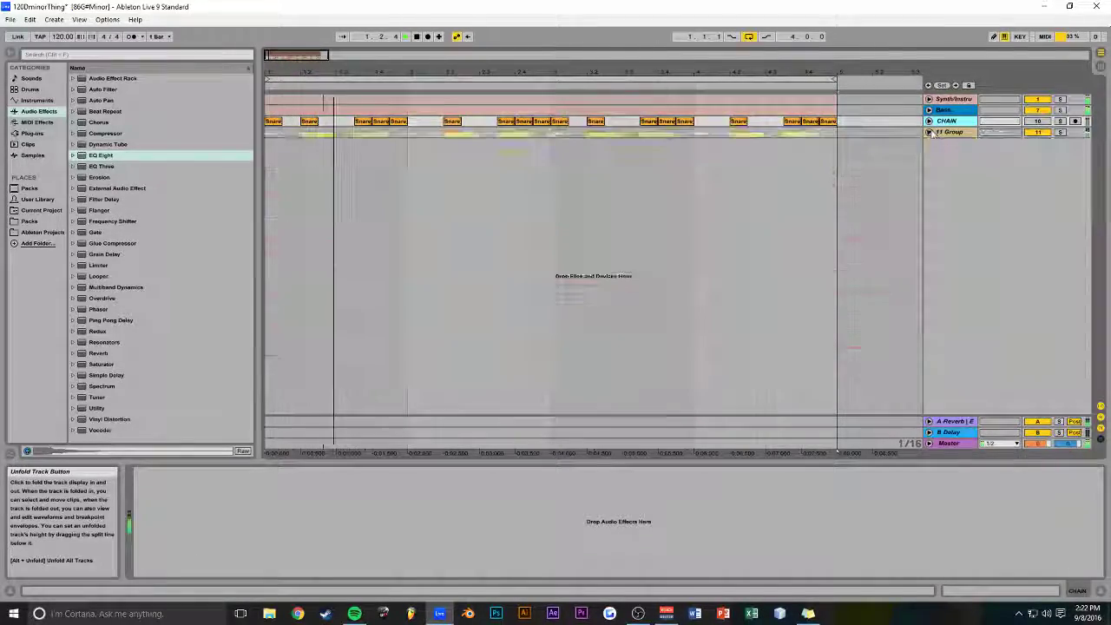
Reactivate the muted Synth/Instru and Bass groups and save the set
{"action": "key", "text": "ctrl+s"}
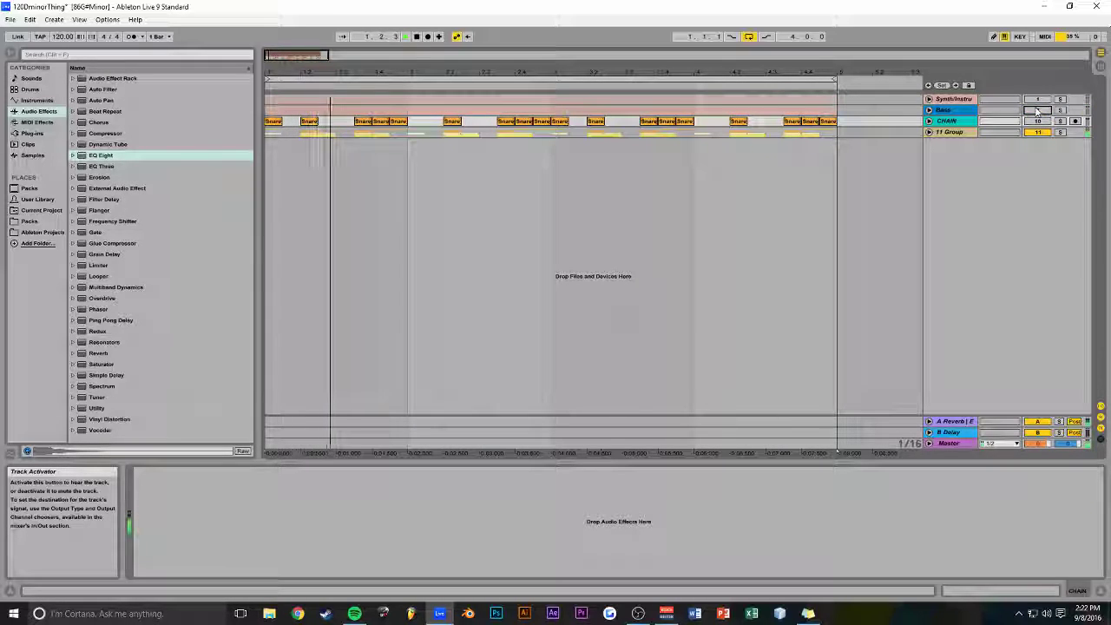
{"action": "left_click", "coordinate": [1036, 110]}
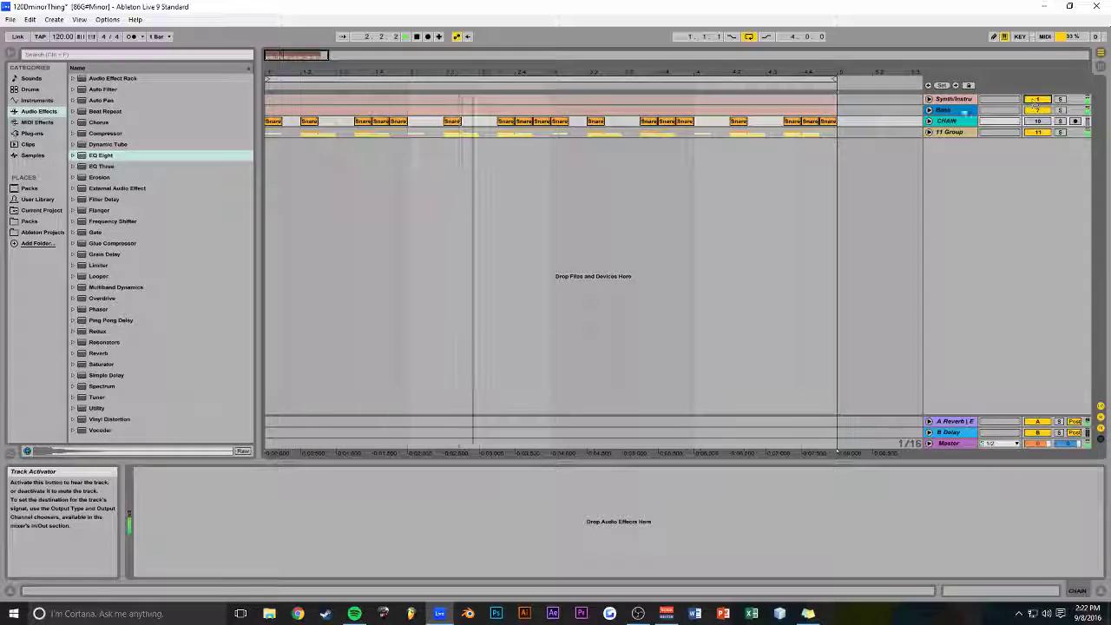
{"action": "key", "text": "ctrl+s"}
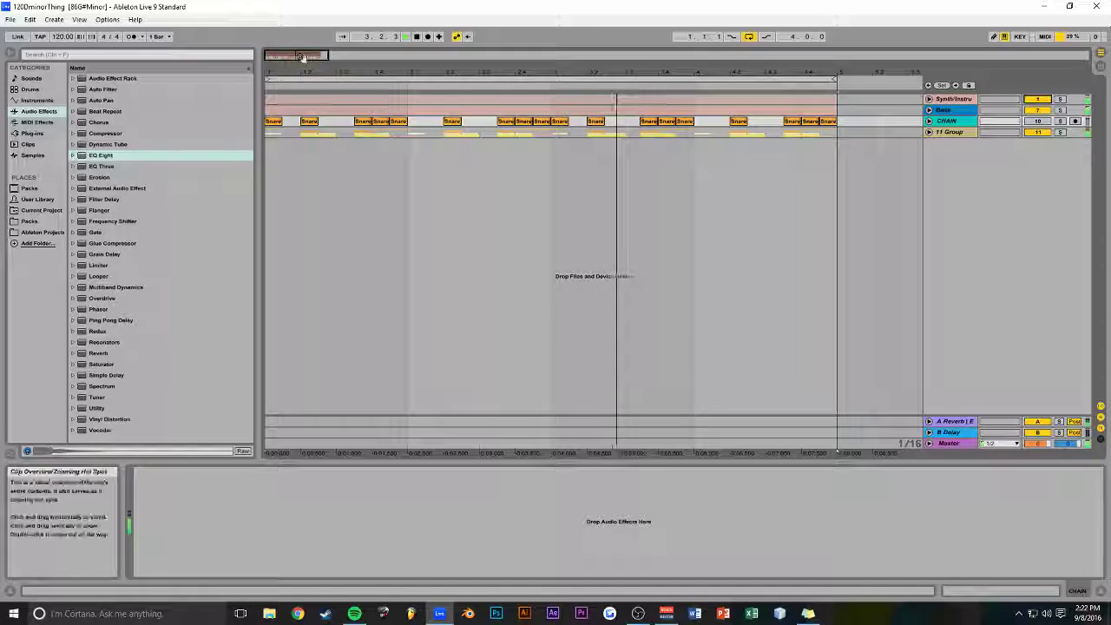
Unfold the Synth/Instru group and insert a new MIDI track below its last strings track
{"action": "left_click_drag", "start_coordinate": [877, 72], "coordinate": [714, 74]}
{"action": "left_click", "coordinate": [928, 99]}
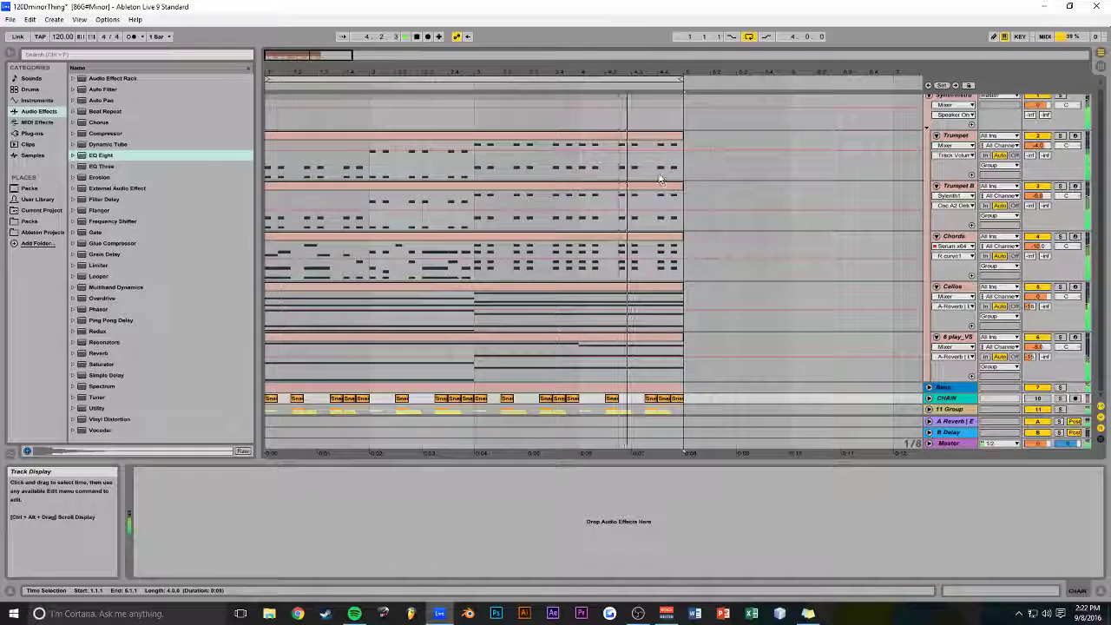
{"action": "left_click", "coordinate": [955, 337]}
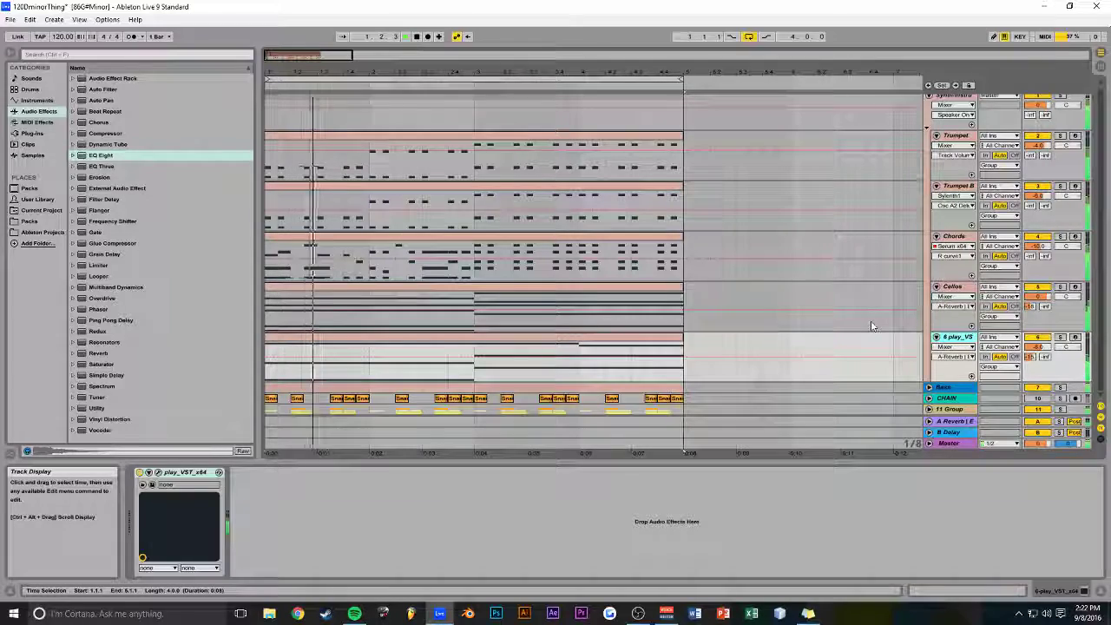
{"action": "key", "text": "ctrl+shift+t"}
{"action": "scroll", "coordinate": [673, 315], "scroll_direction": "down", "scroll_amount": 1}
Copy the Cellos clip onto the new MIDI track and save the set
{"action": "left_click_drag", "start_coordinate": [354, 289], "coordinate": [359, 346]}
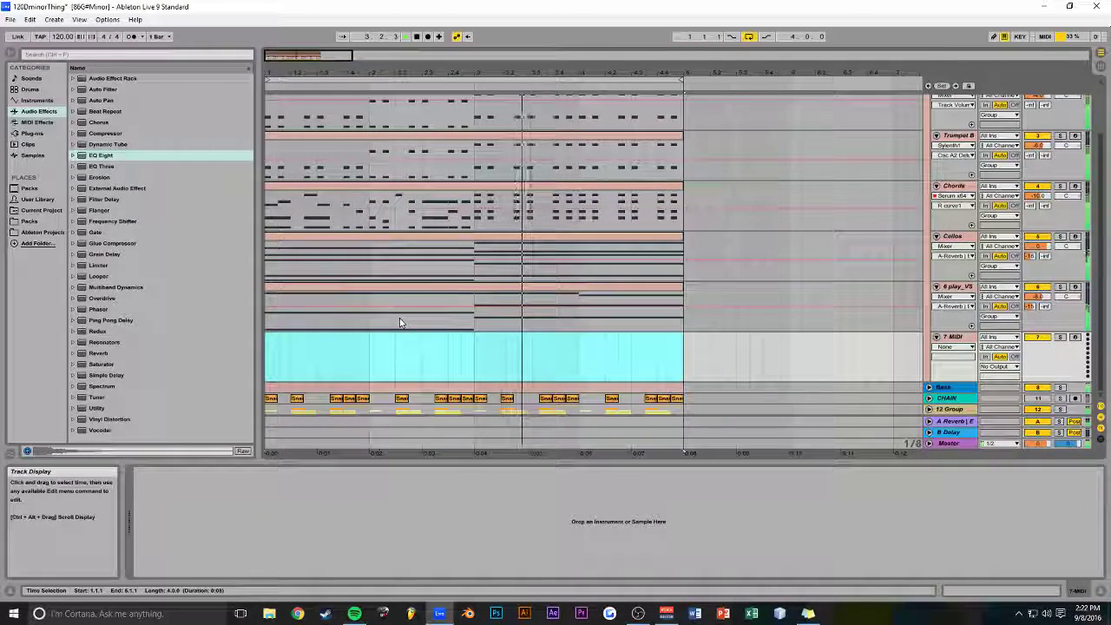
{"action": "left_click_drag", "start_coordinate": [385, 237], "coordinate": [391, 342]}
{"action": "key", "text": "ctrl+s"}
Load Massive on the new MIDI track and place an Arpeggiator in front of it
{"action": "left_click", "coordinate": [33, 133]}
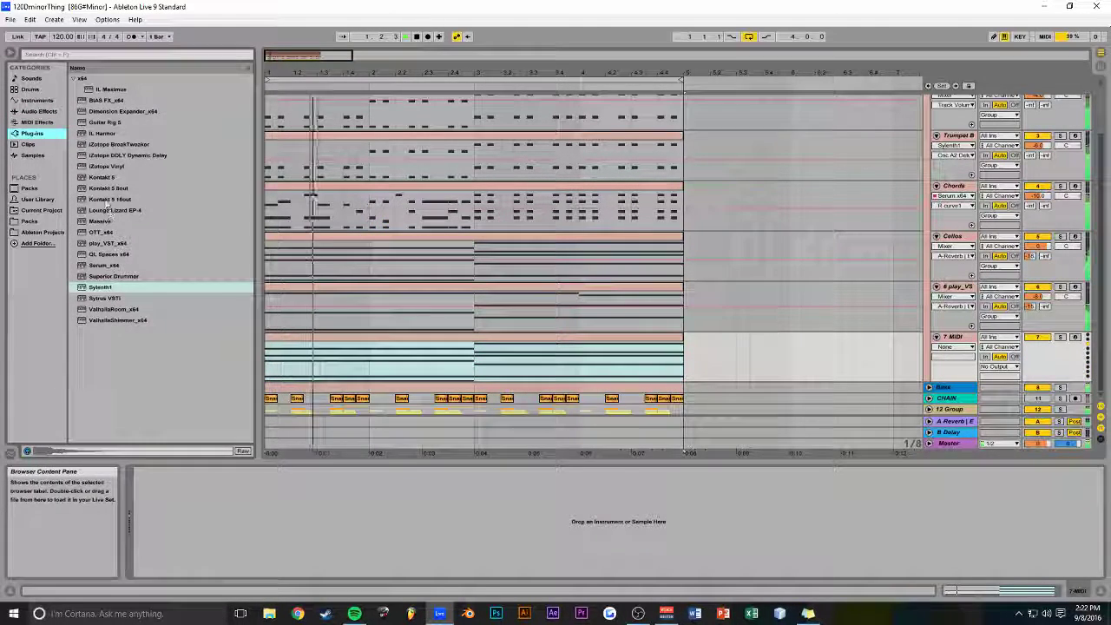
{"action": "left_click", "coordinate": [99, 223]}
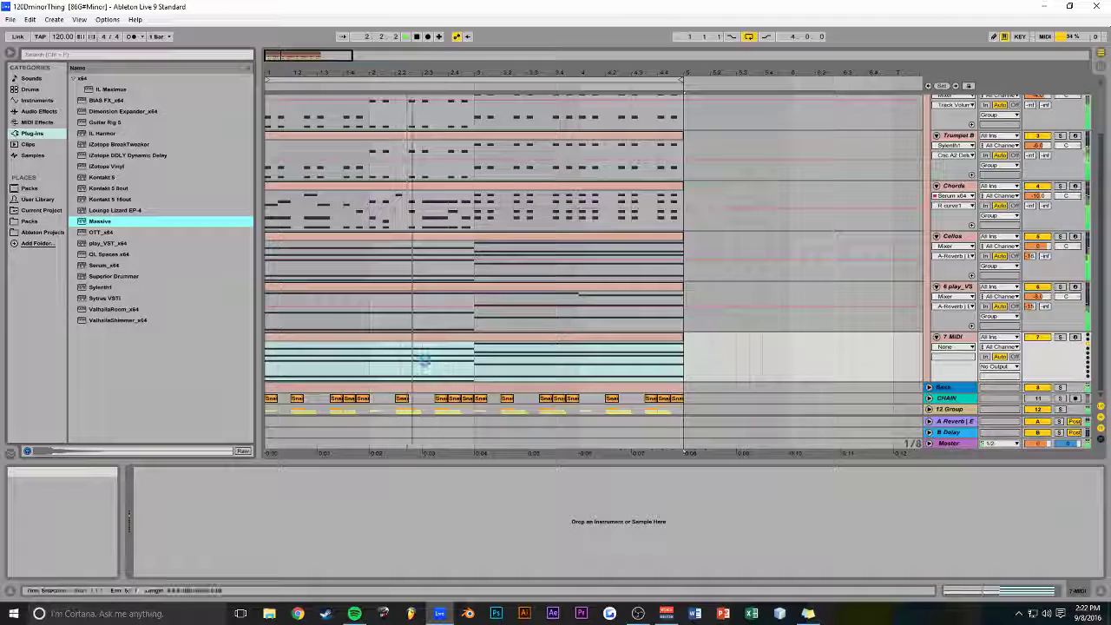
{"action": "left_click_drag", "start_coordinate": [424, 359], "coordinate": [426, 354]}
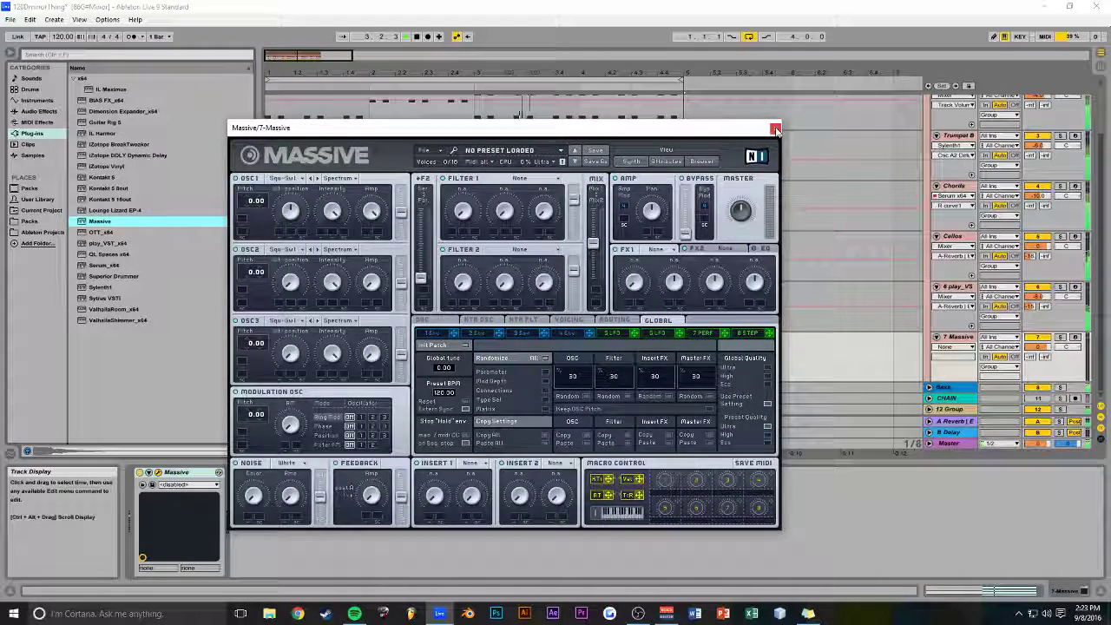
{"action": "left_click", "coordinate": [773, 130]}
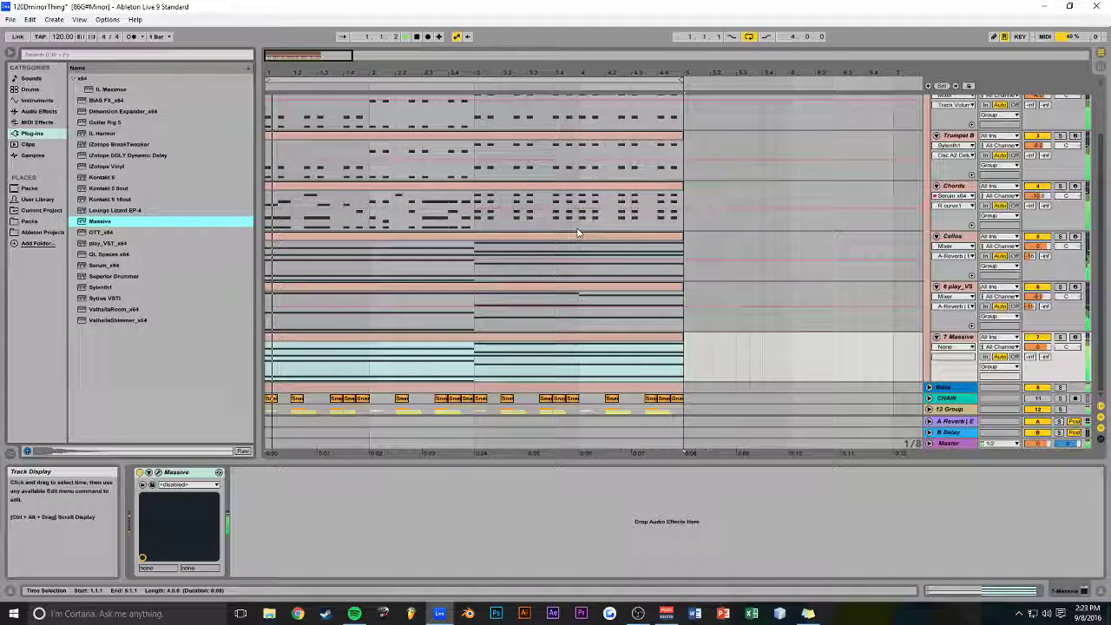
{"action": "left_click", "coordinate": [36, 121]}
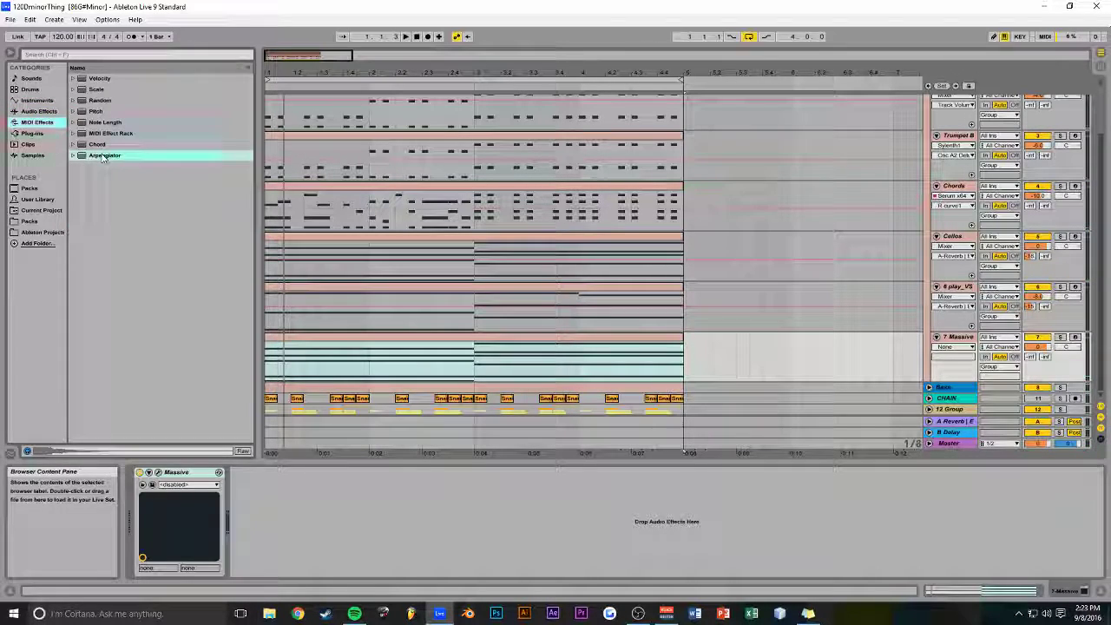
{"action": "left_click_drag", "start_coordinate": [445, 358], "coordinate": [444, 358]}
Rename the play_VST strings track as Violins and the Massive track as Arp
{"action": "left_click", "coordinate": [877, 298]}
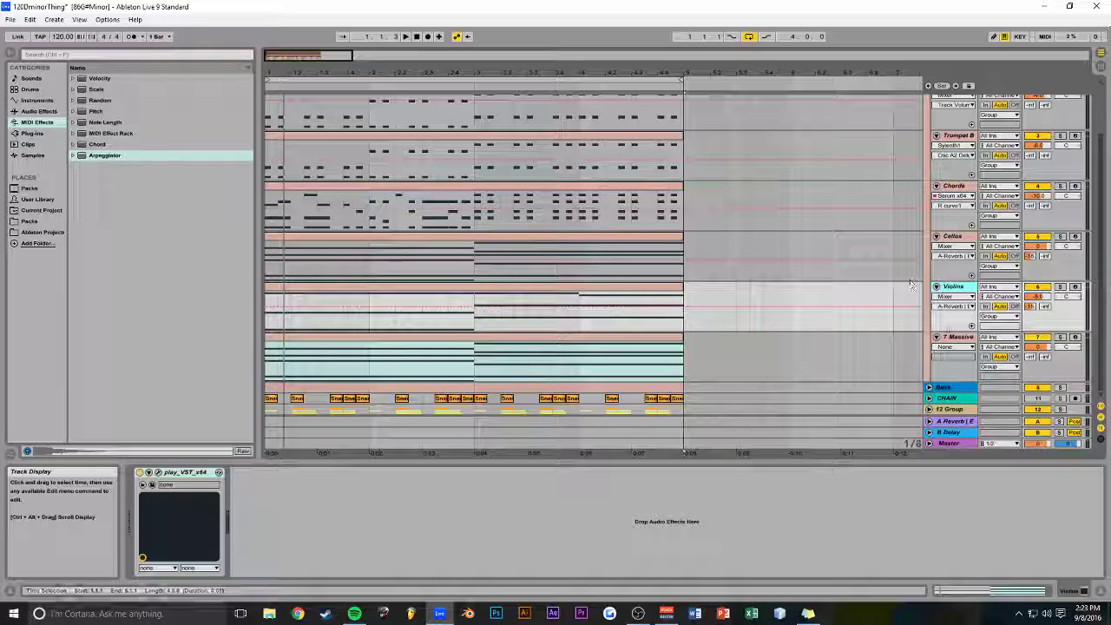
{"action": "left_click", "coordinate": [851, 332]}
{"action": "type", "text": "Arp"}
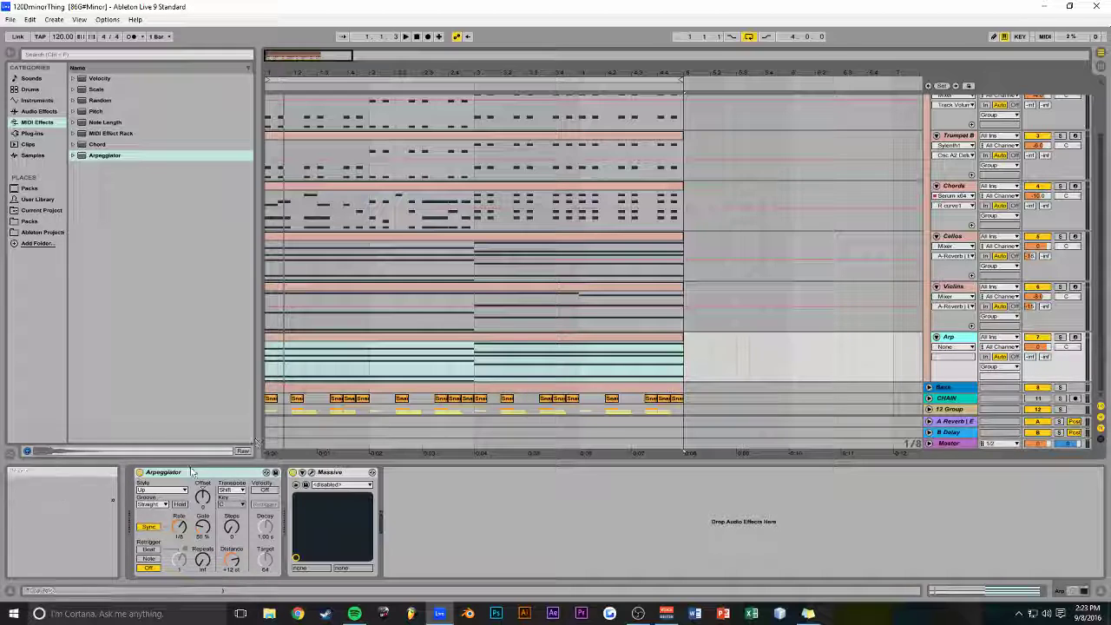
Play the Arp track and set its Arpeggiator to a gate of 83% and a rate of 1/16
{"action": "key", "text": "space"}
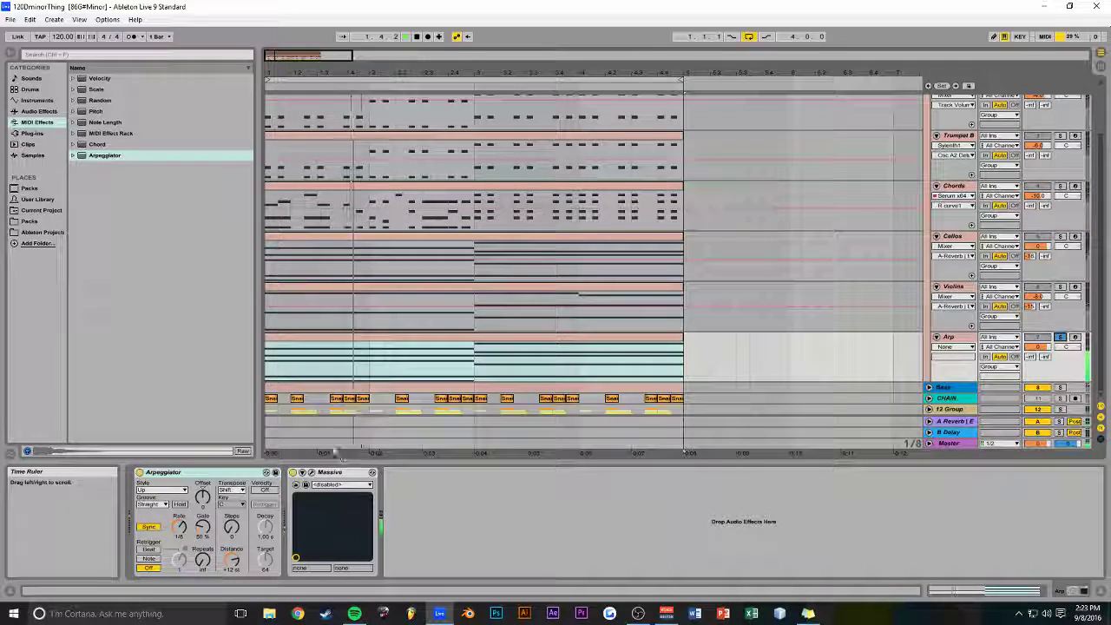
{"action": "left_click_drag", "start_coordinate": [202, 527], "coordinate": [202, 475]}
{"action": "left_click", "coordinate": [180, 528]}
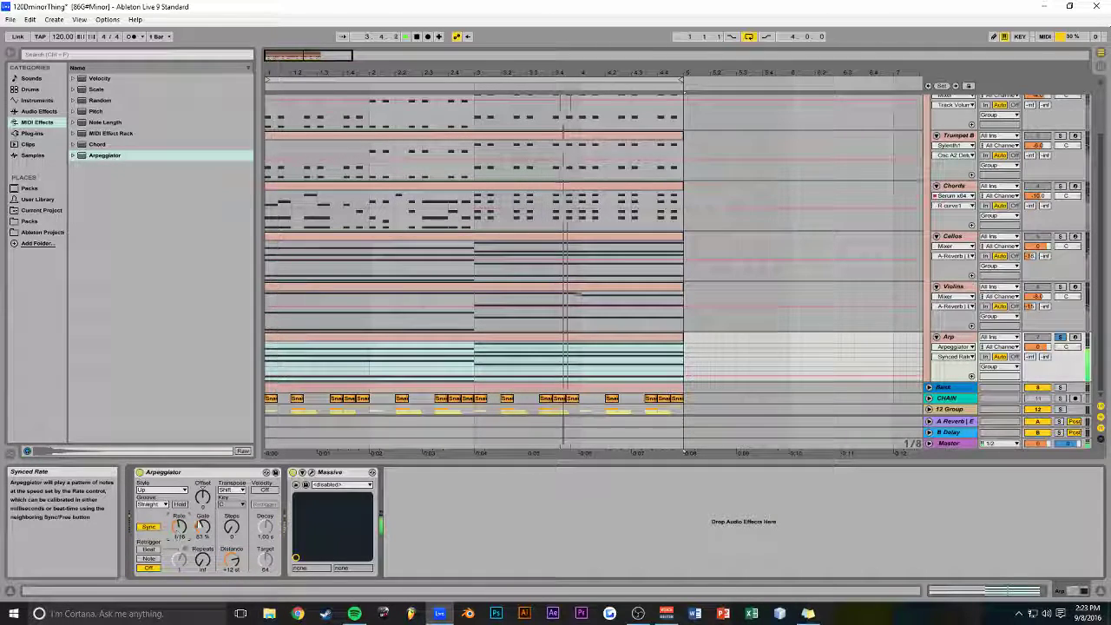
Start a new sound in Massive on the Arp track and raise the level after decay in envelope 4
{"action": "left_click", "coordinate": [311, 472]}
{"action": "left_click", "coordinate": [427, 151]}
{"action": "left_click", "coordinate": [435, 155]}
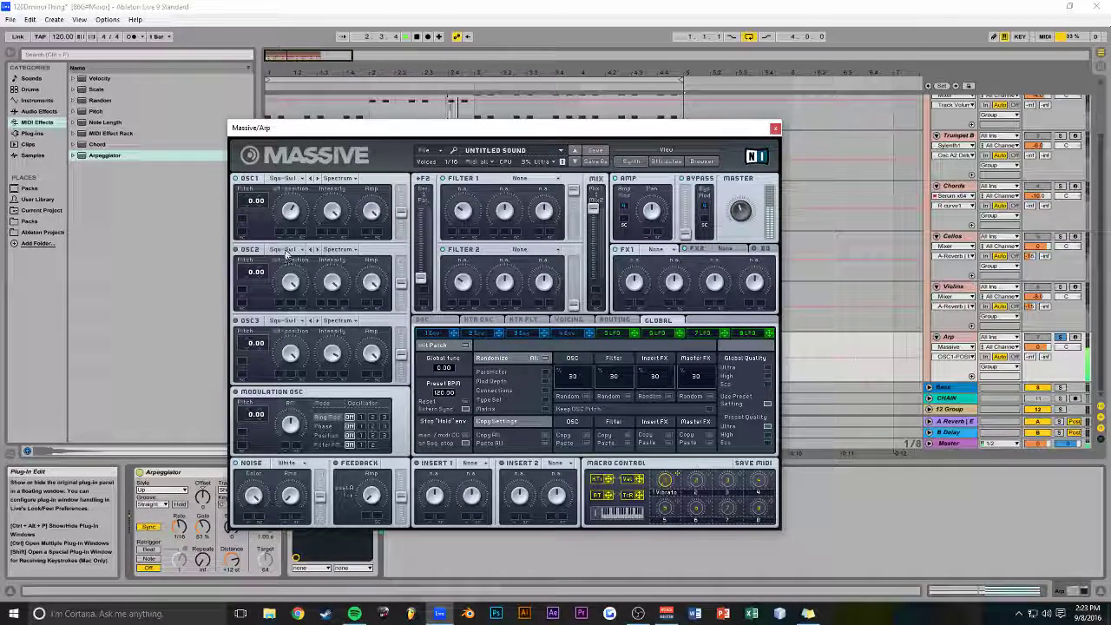
{"action": "left_click", "coordinate": [566, 335]}
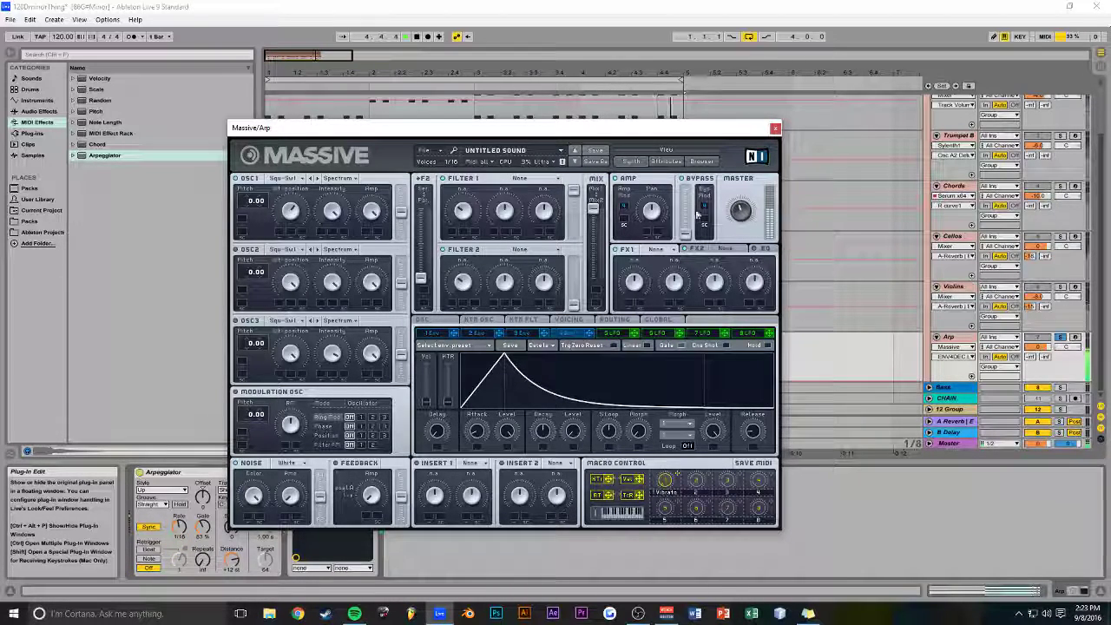
{"action": "left_click_drag", "start_coordinate": [562, 432], "coordinate": [575, 403]}
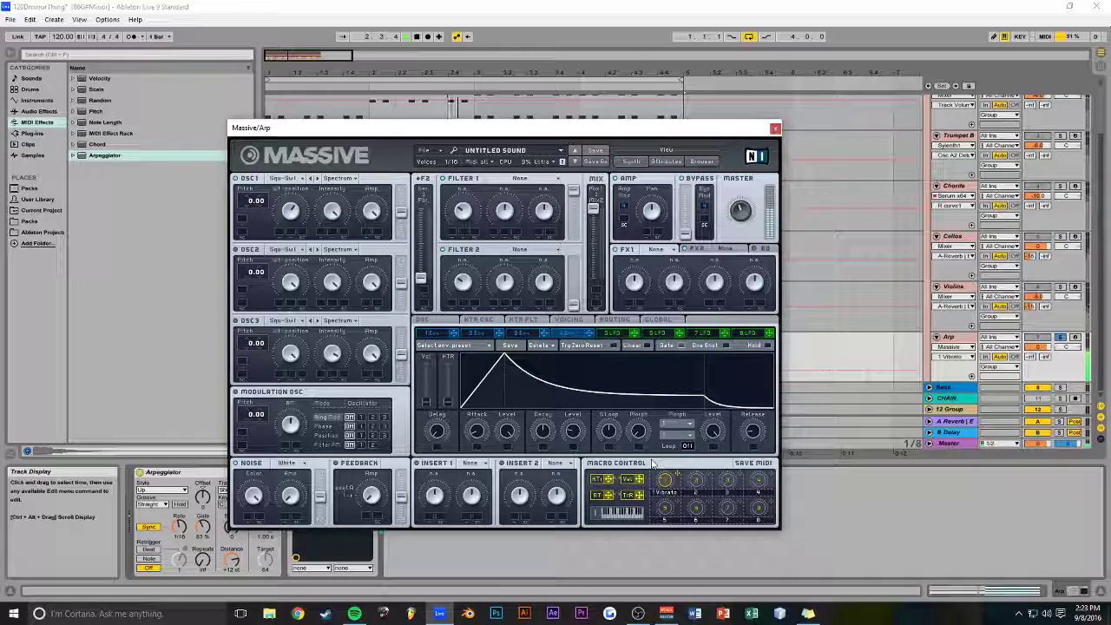
{"action": "left_click", "coordinate": [775, 128]}
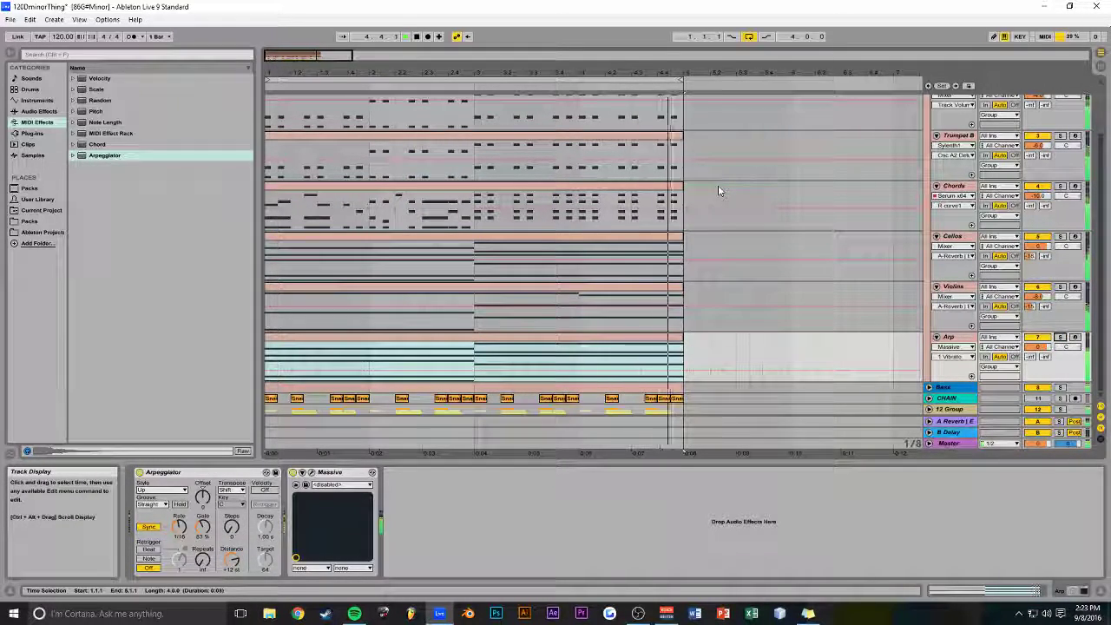
Try the Play Order, Diverge, Up & Down and Random Other styles on the Arp track's Arpeggiator
{"action": "left_click_drag", "start_coordinate": [353, 55], "coordinate": [362, 55]}
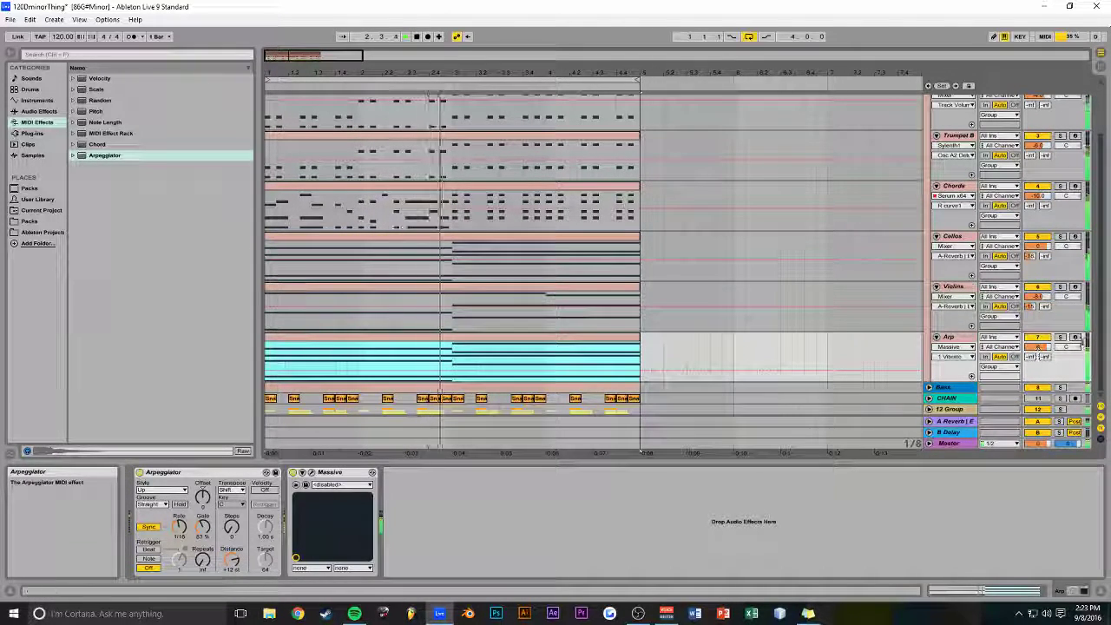
{"action": "left_click", "coordinate": [161, 490]}
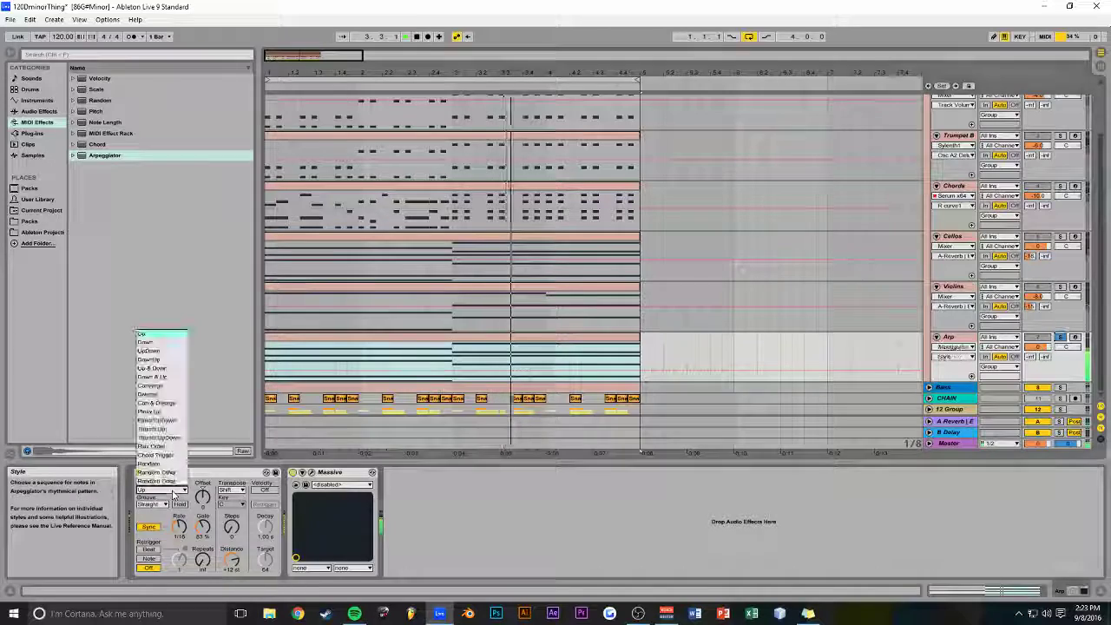
{"action": "left_click", "coordinate": [164, 450]}
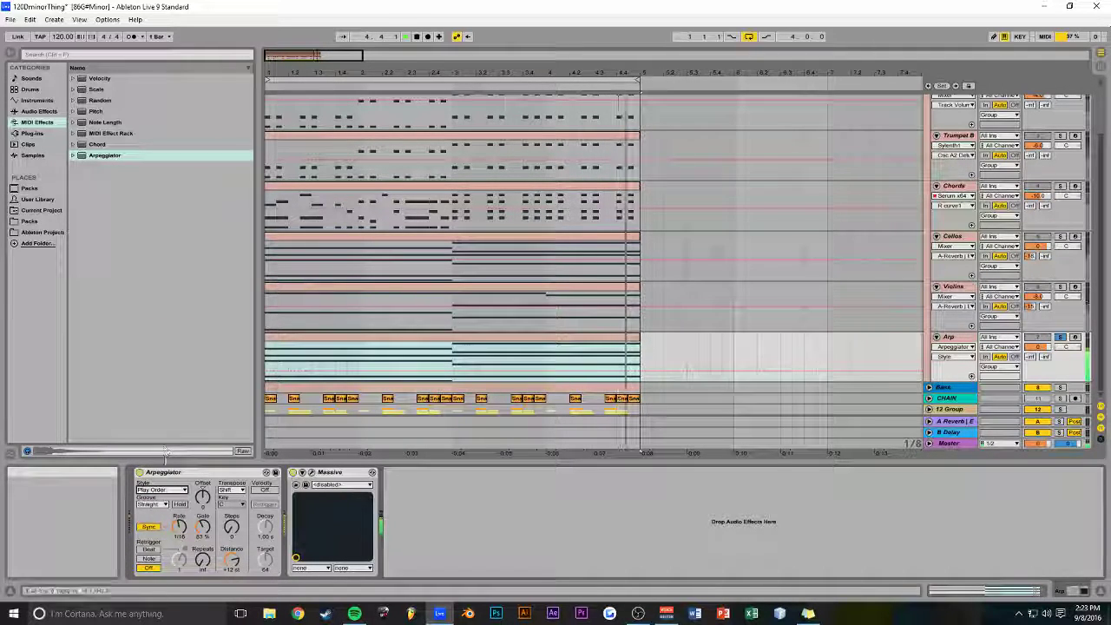
{"action": "left_click", "coordinate": [161, 489]}
{"action": "left_click", "coordinate": [160, 394]}
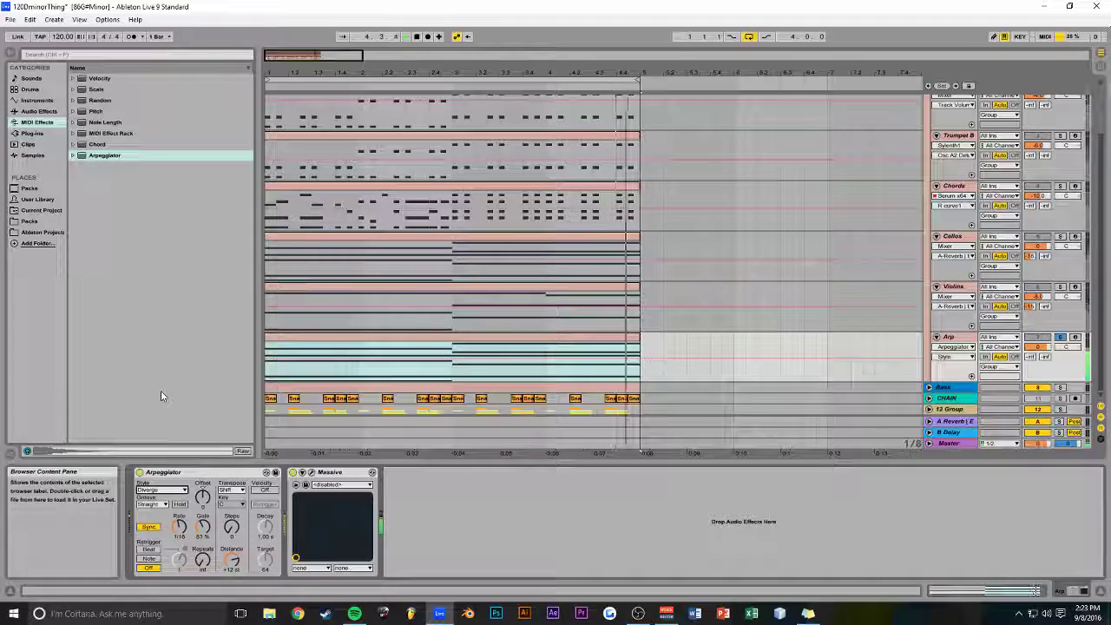
{"action": "left_click", "coordinate": [161, 490]}
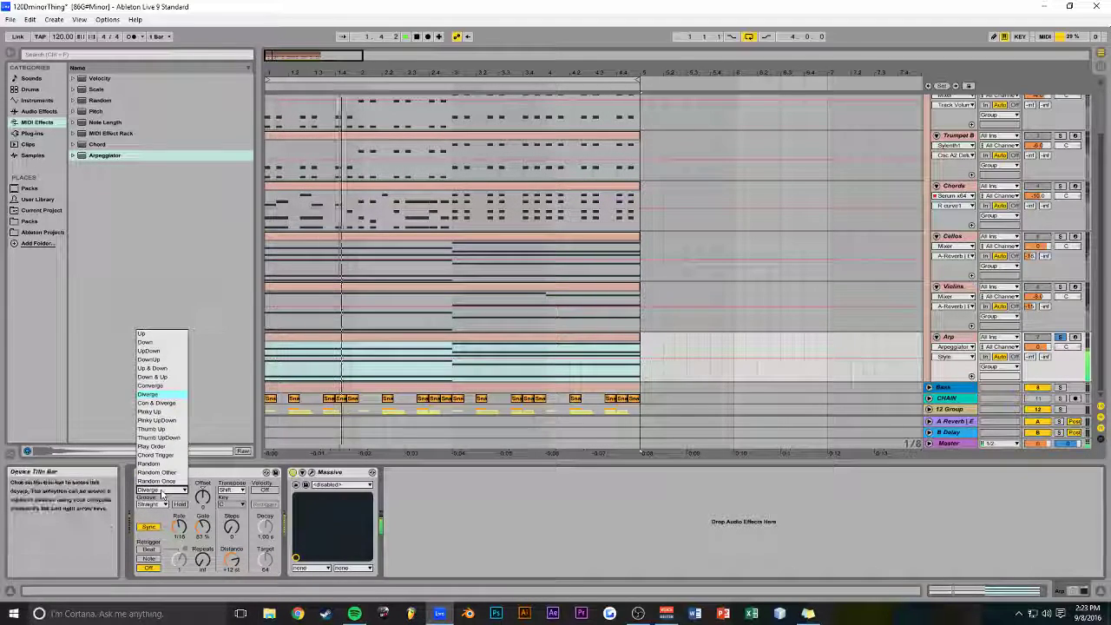
{"action": "left_click", "coordinate": [153, 370]}
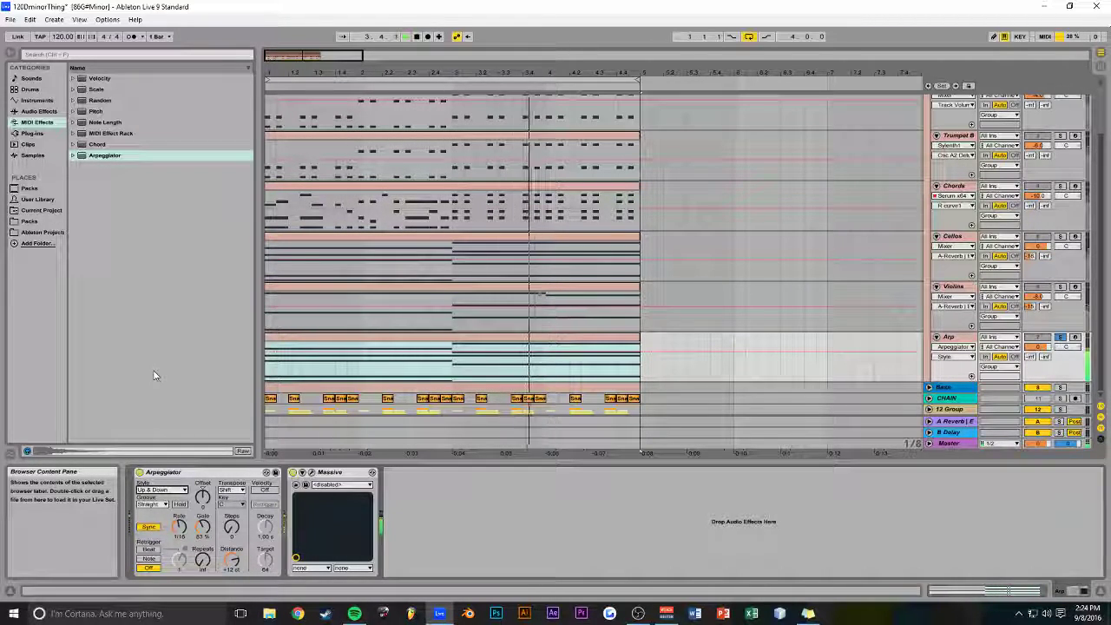
{"action": "left_click", "coordinate": [180, 491]}
{"action": "left_click", "coordinate": [157, 473]}
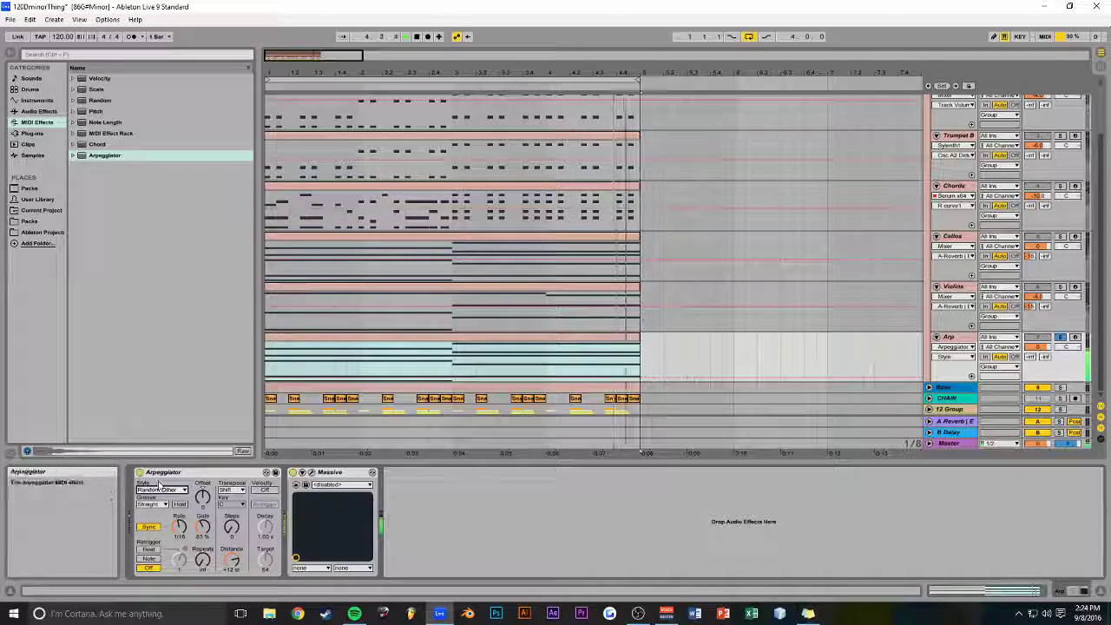
Set the Arpeggiator style to Thumb Up and play it back with the full mix
{"action": "left_click", "coordinate": [159, 490]}
{"action": "left_click", "coordinate": [157, 429]}
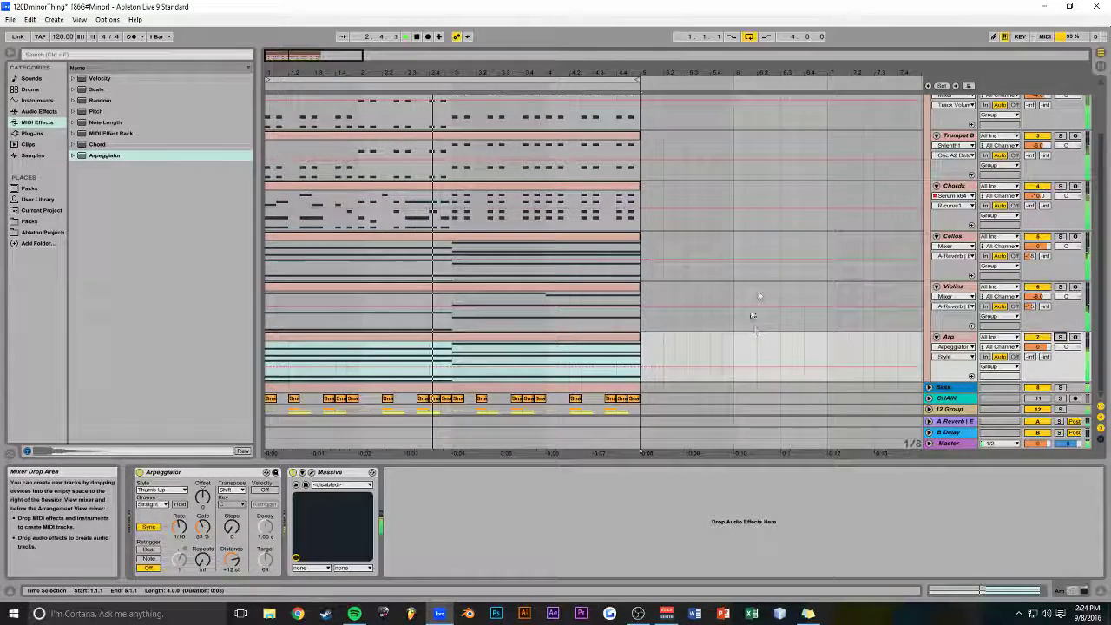
{"action": "scroll", "coordinate": [745, 293], "scroll_direction": "up", "scroll_amount": 3}
{"action": "scroll", "coordinate": [708, 280], "scroll_direction": "down", "scroll_amount": 3}
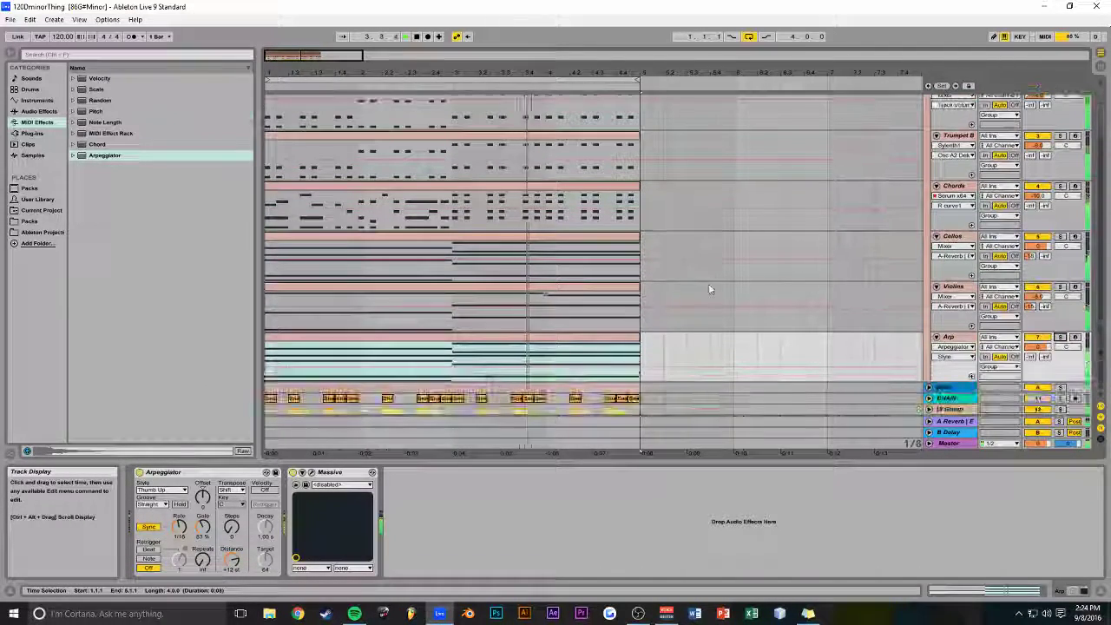
Add EQ Eight after Massive on the Arp track with a low cut at about 158 Hz, and save the set
{"action": "left_click", "coordinate": [39, 111]}
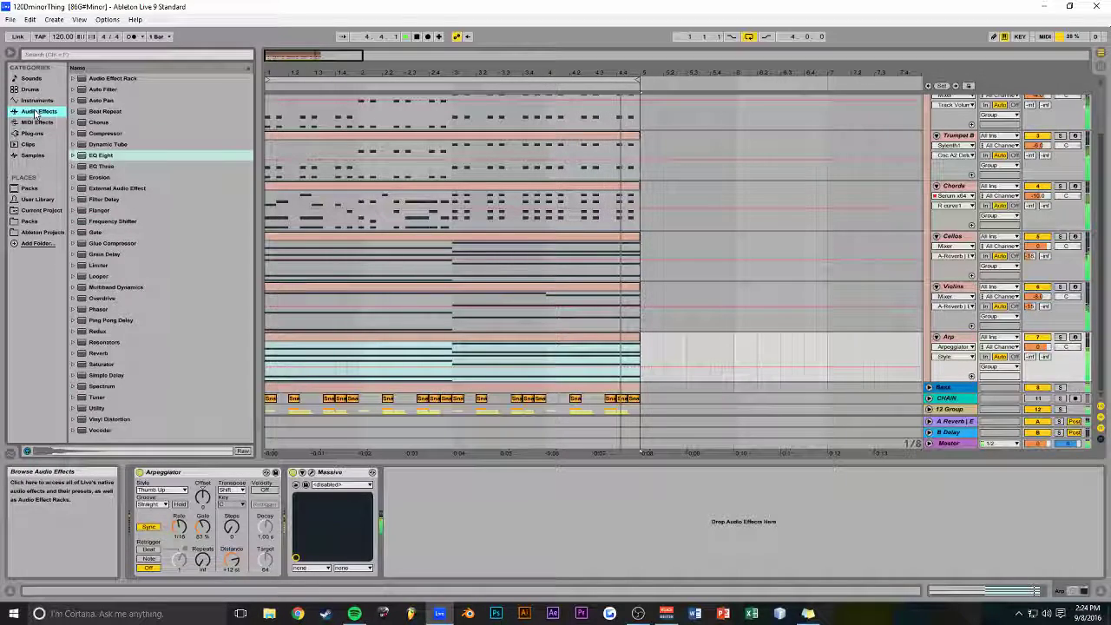
{"action": "left_click_drag", "start_coordinate": [501, 331], "coordinate": [519, 347]}
{"action": "left_click", "coordinate": [425, 562]}
{"action": "left_click", "coordinate": [424, 501]}
{"action": "left_click_drag", "start_coordinate": [416, 524], "coordinate": [467, 526]}
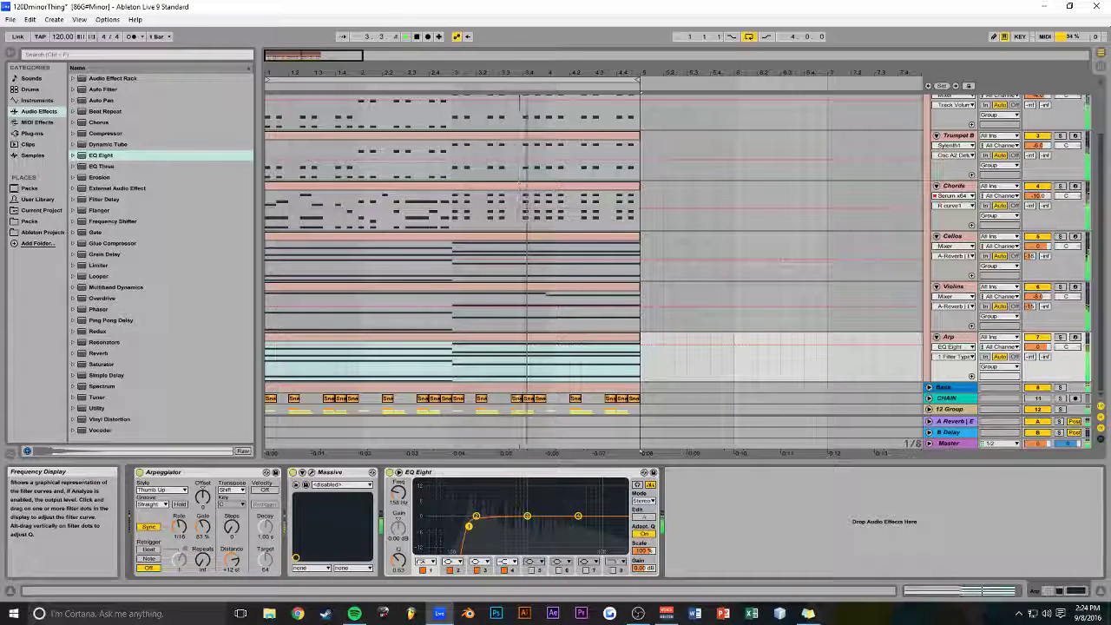
{"action": "key", "text": "ctrl+s"}
{"action": "key", "text": "alt+Tab"}
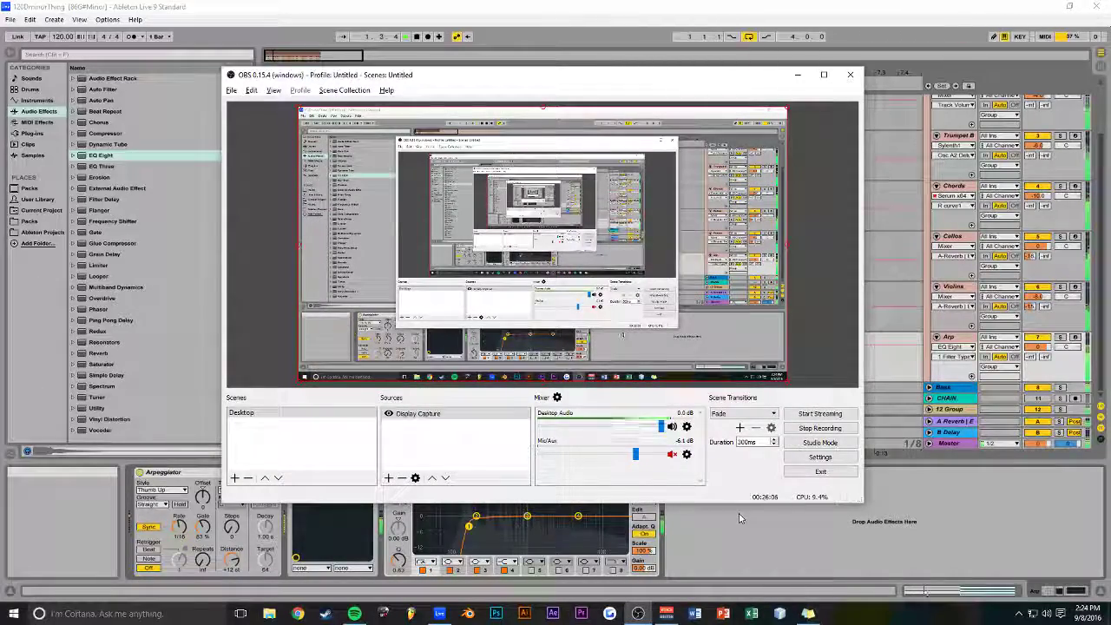
{"action": "key", "text": "alt+Tab"}
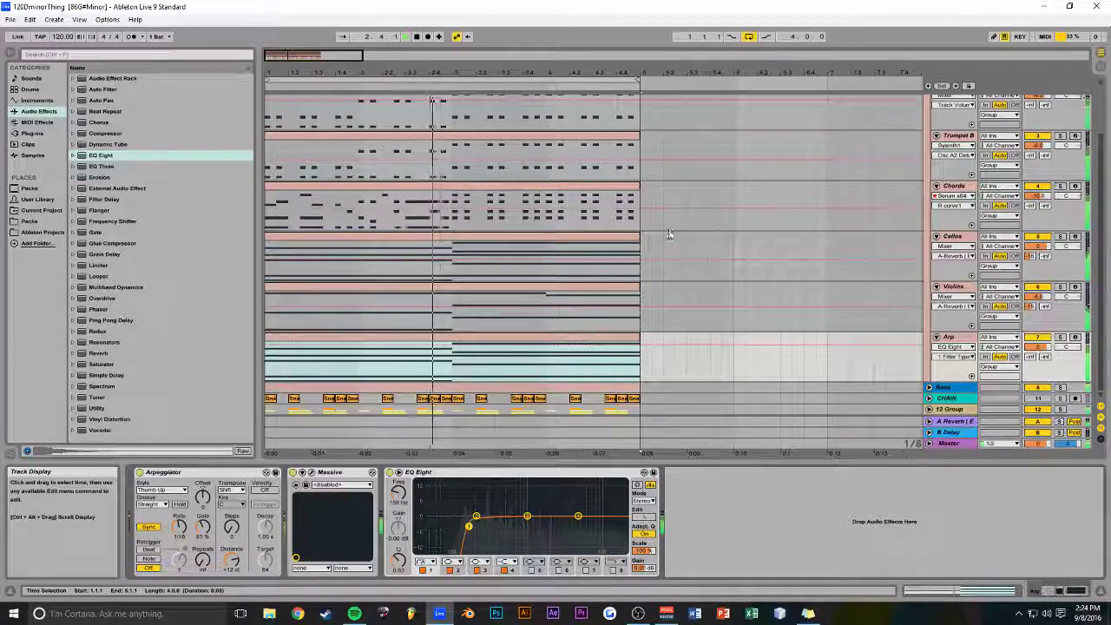
Fold the synth group, unfold 12 Group and rename it Drums, and rename its first track as Kick
{"action": "scroll", "coordinate": [668, 234], "scroll_direction": "up", "scroll_amount": 2}
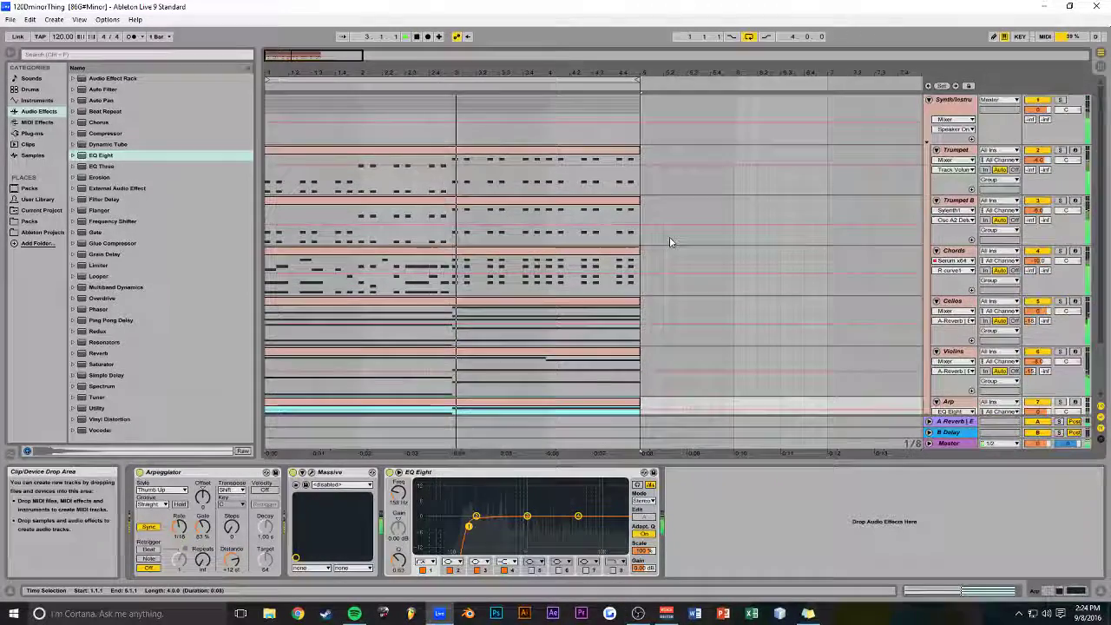
{"action": "left_click", "coordinate": [929, 101]}
{"action": "mouse_move", "coordinate": [332, 55]}
{"action": "left_mouse_down"}
{"action": "mouse_move", "coordinate": [302, 64]}
{"action": "mouse_move", "coordinate": [348, 54]}
{"action": "left_mouse_up"}
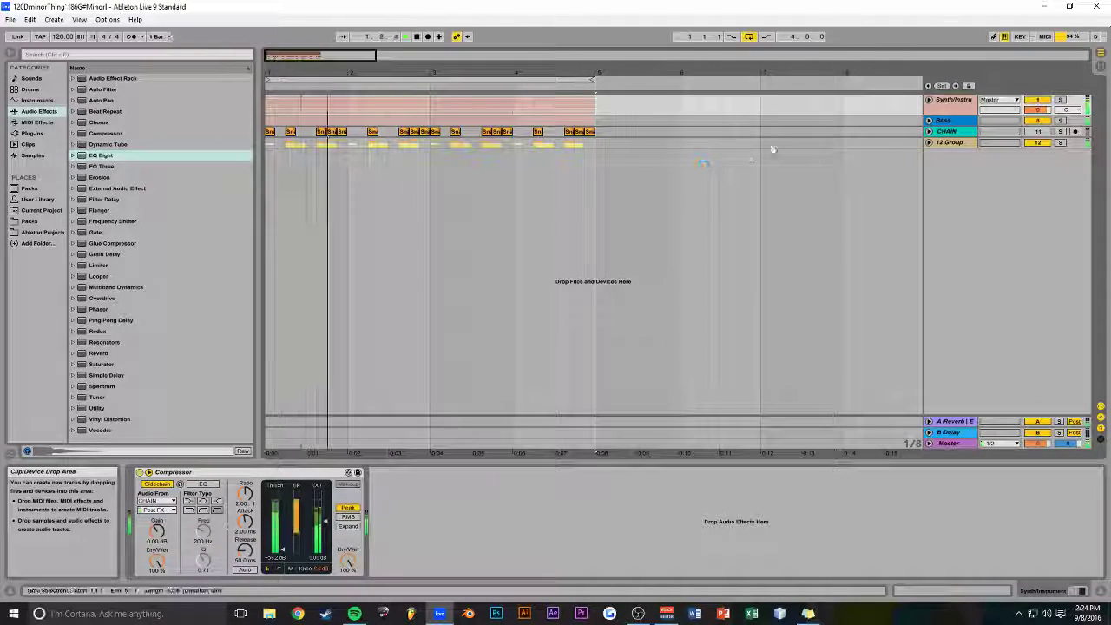
{"action": "left_click", "coordinate": [928, 143]}
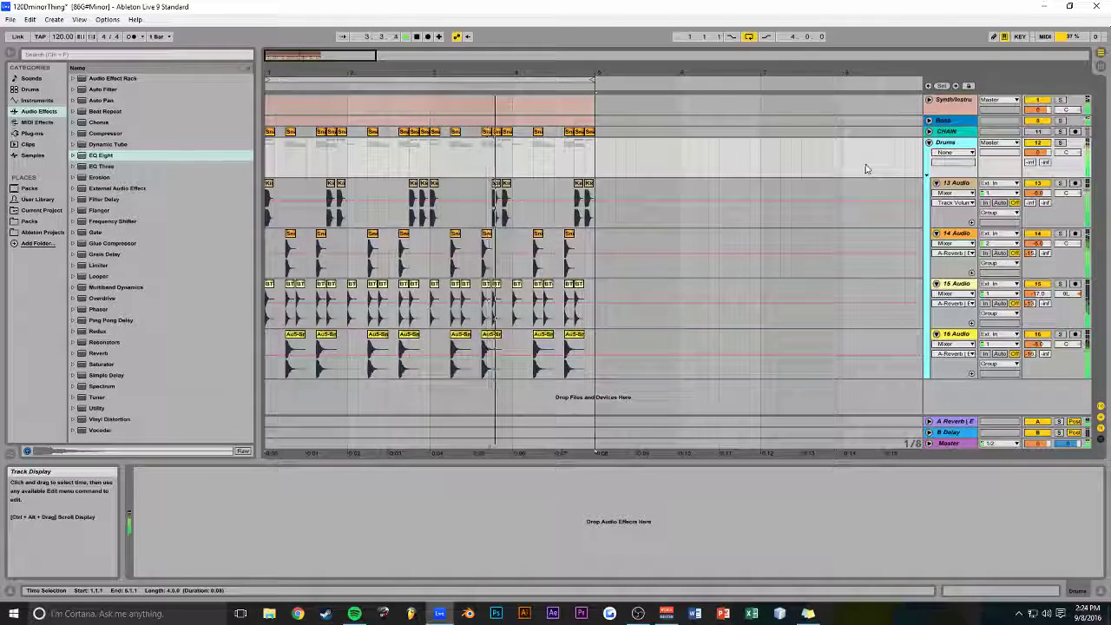
{"action": "left_click", "coordinate": [870, 200]}
{"action": "key", "text": "space"}
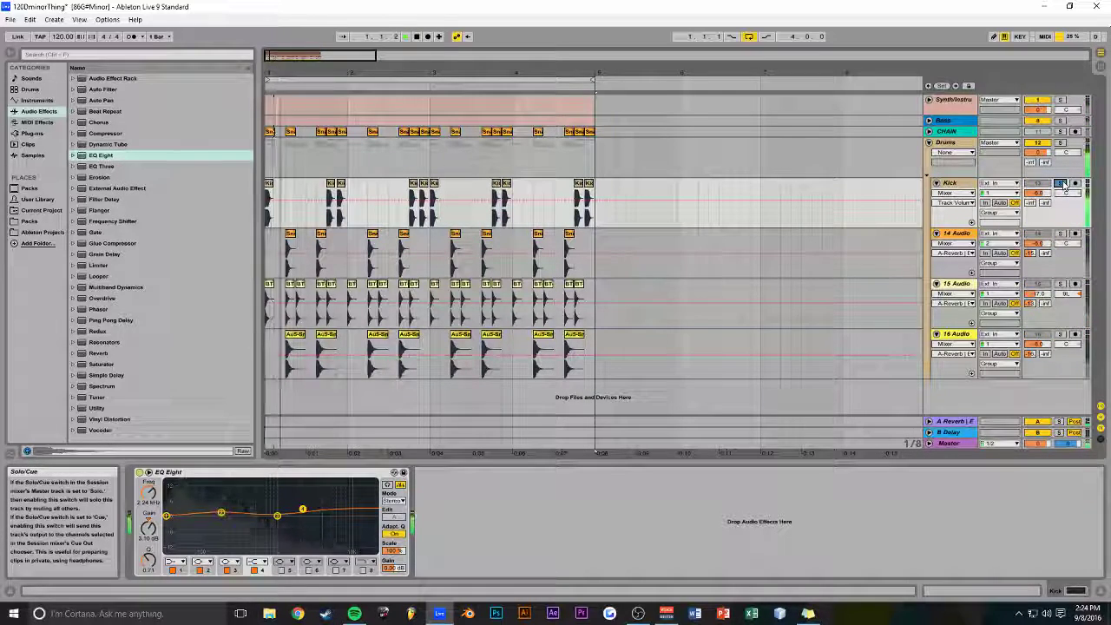
With the Kick soloed, set its EQ high shelf to 4.34 dB at 1.73 kHz and add a Saturator with just over 2 dB of drive
{"action": "left_click", "coordinate": [962, 186]}
{"action": "left_click_drag", "start_coordinate": [302, 501], "coordinate": [294, 506]}
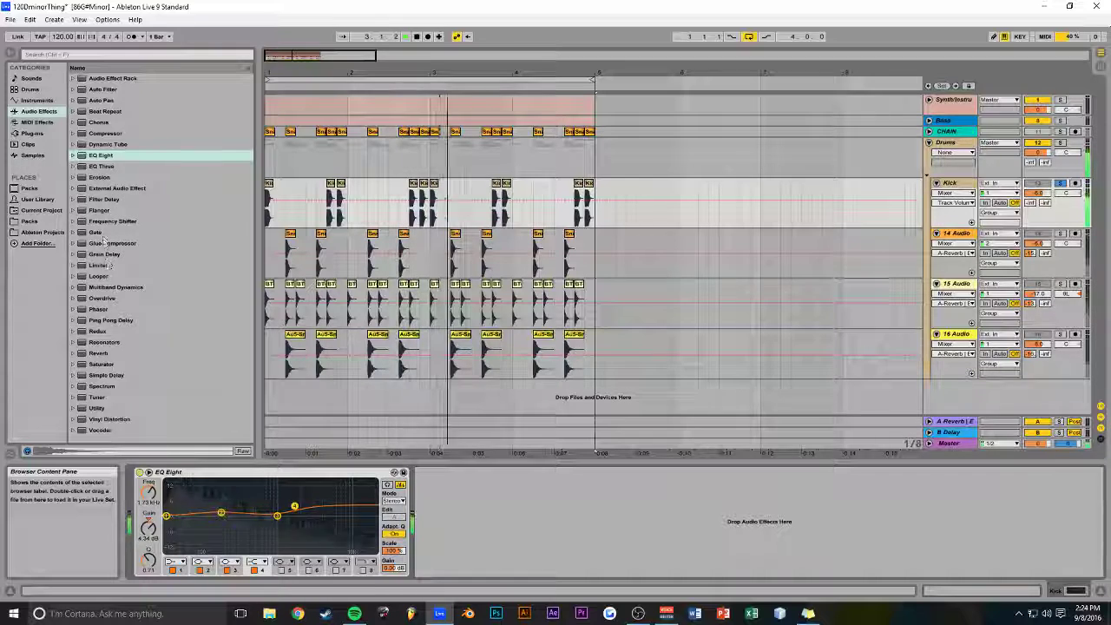
{"action": "left_click", "coordinate": [188, 368]}
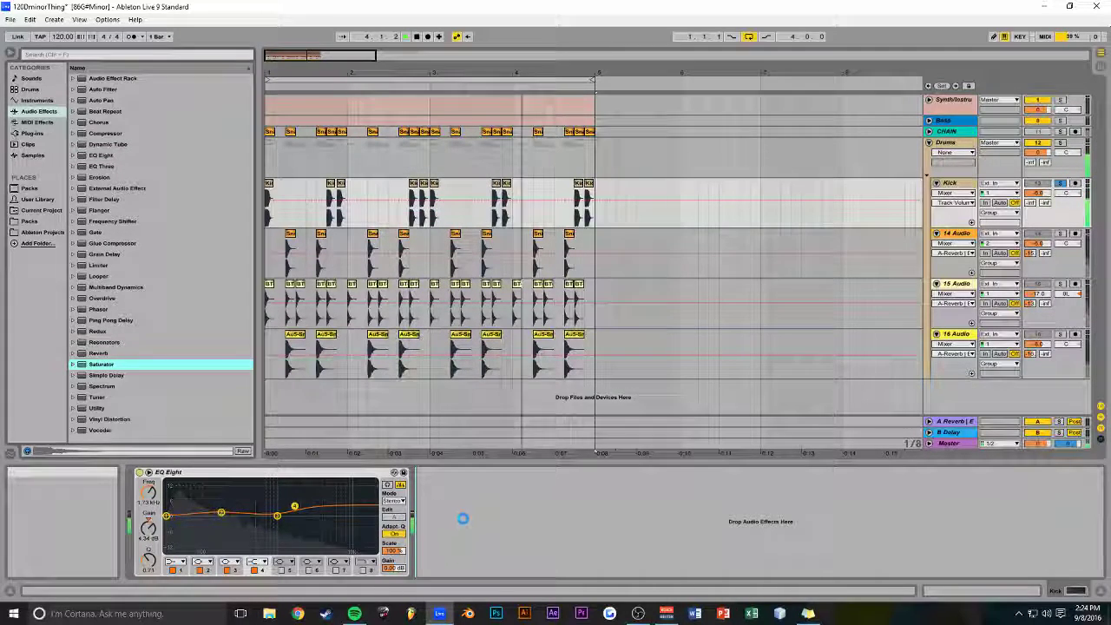
{"action": "left_click_drag", "start_coordinate": [463, 518], "coordinate": [438, 542]}
{"action": "left_click_drag", "start_coordinate": [430, 502], "coordinate": [430, 493]}
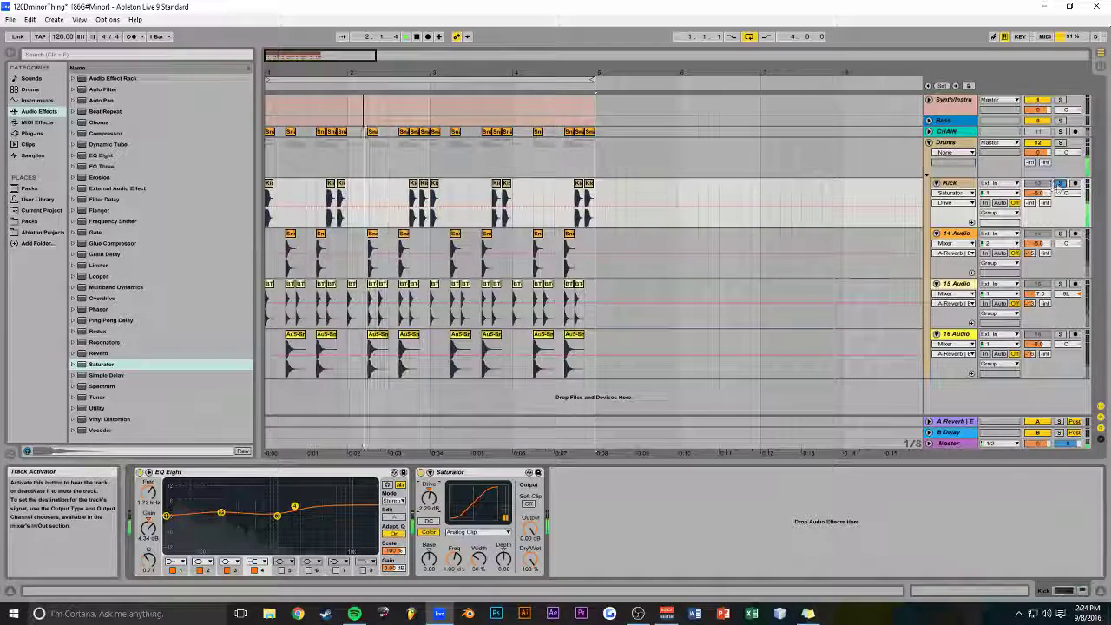
{"action": "left_click", "coordinate": [1059, 185]}
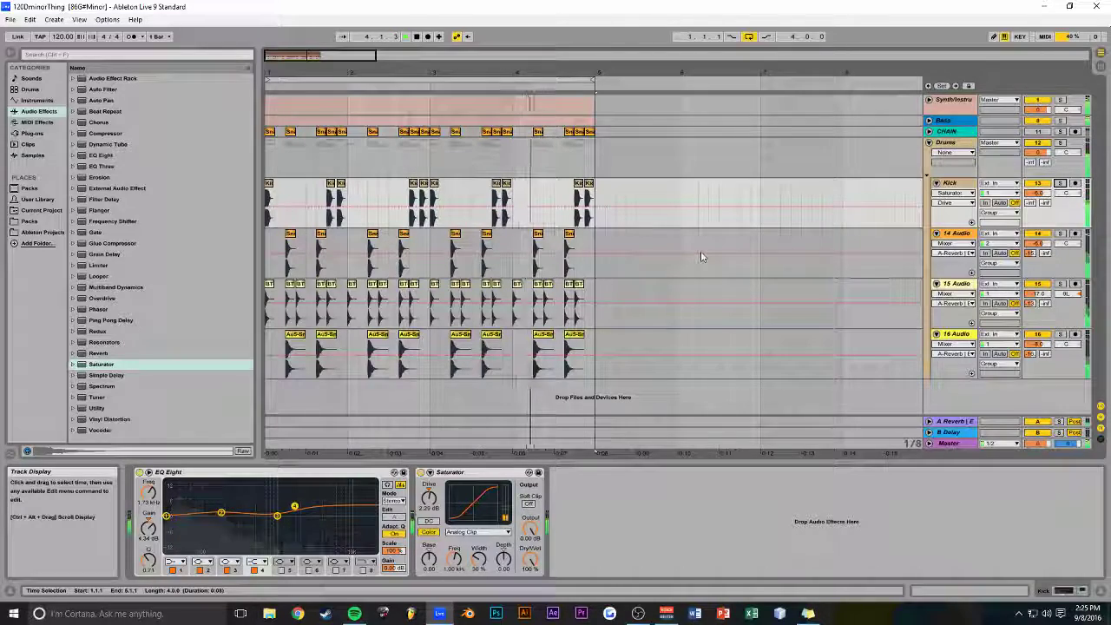
Place the Kick's EQ Eight after the Saturator and, with the track soloed, soften the high shelf and move it to 1.27 kHz
{"action": "left_click_drag", "start_coordinate": [243, 473], "coordinate": [610, 483]}
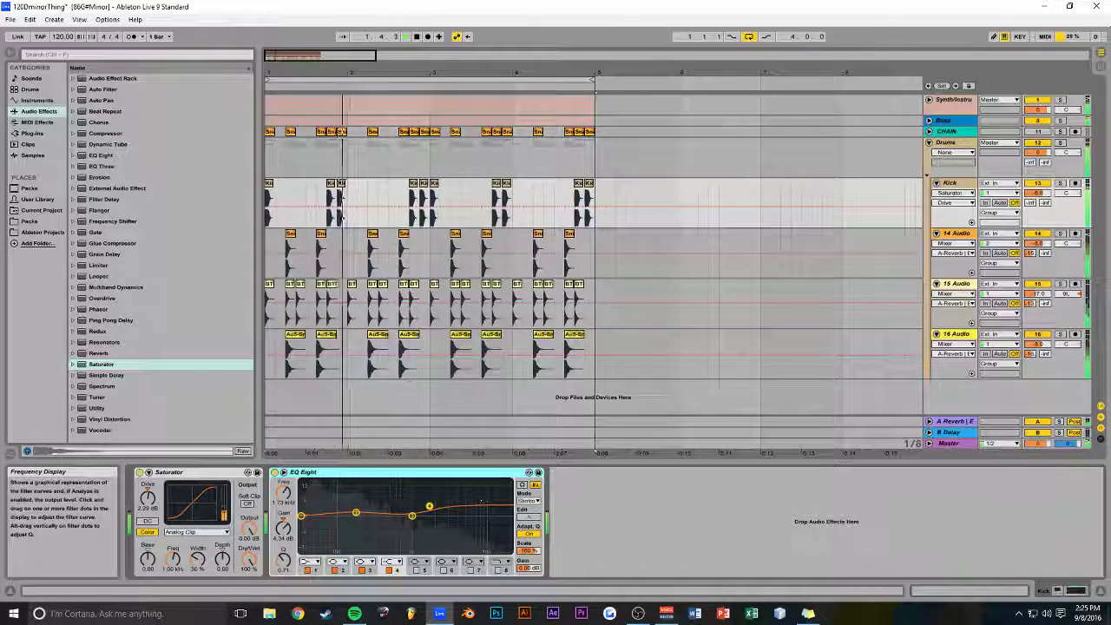
{"action": "left_click", "coordinate": [1059, 184]}
{"action": "left_click_drag", "start_coordinate": [434, 502], "coordinate": [427, 509]}
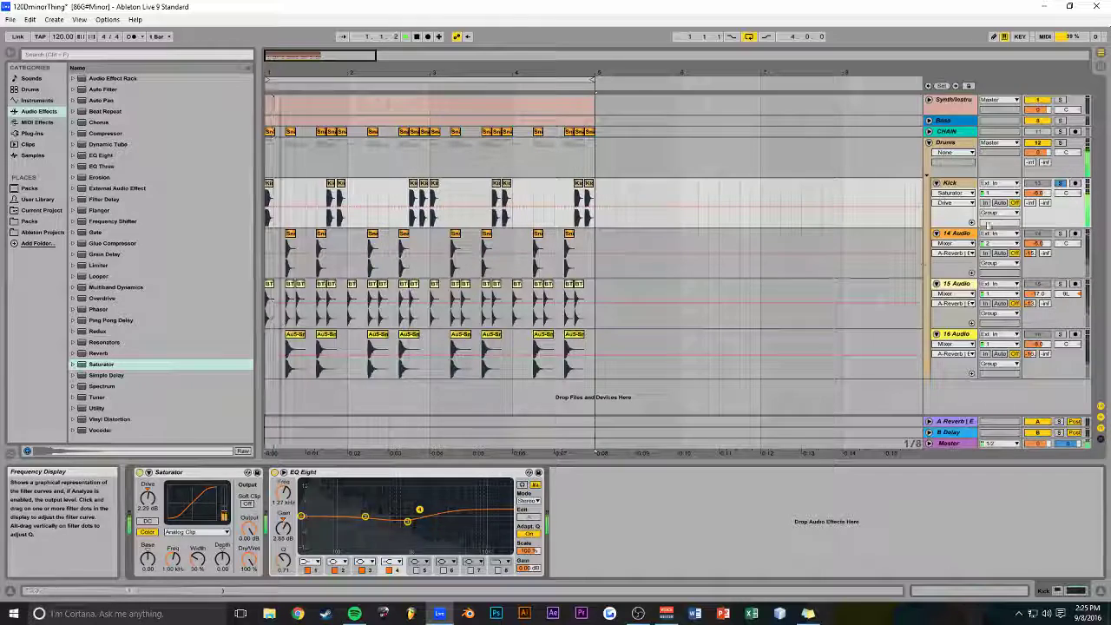
{"action": "left_click", "coordinate": [1059, 184]}
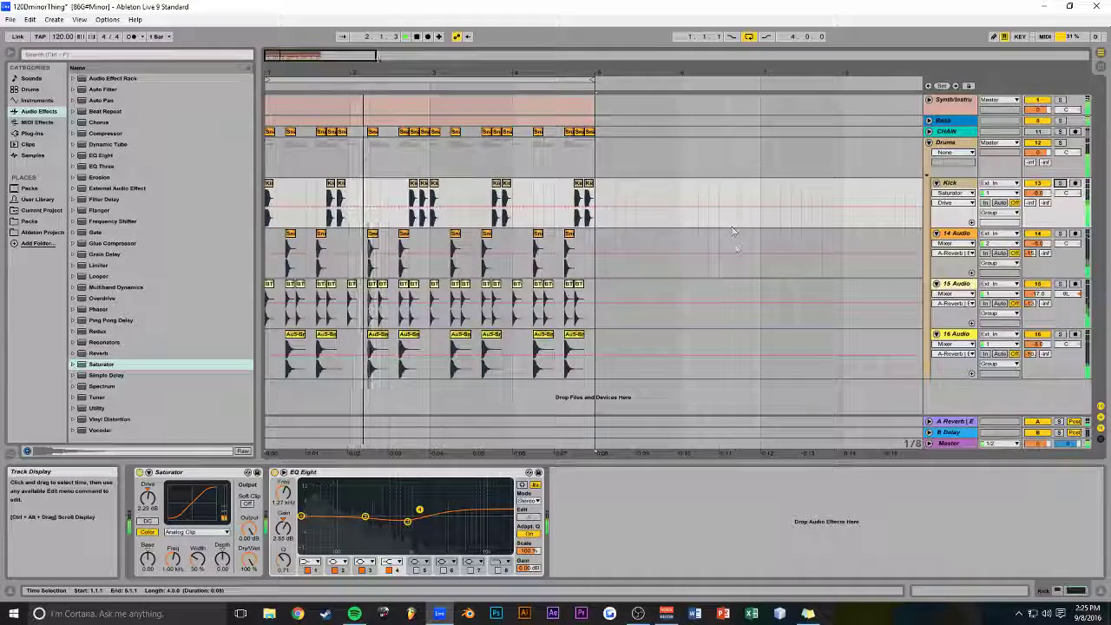
Copy the sidechain Compressor from the synth group to the Bass group and save the set
{"action": "left_click", "coordinate": [952, 108]}
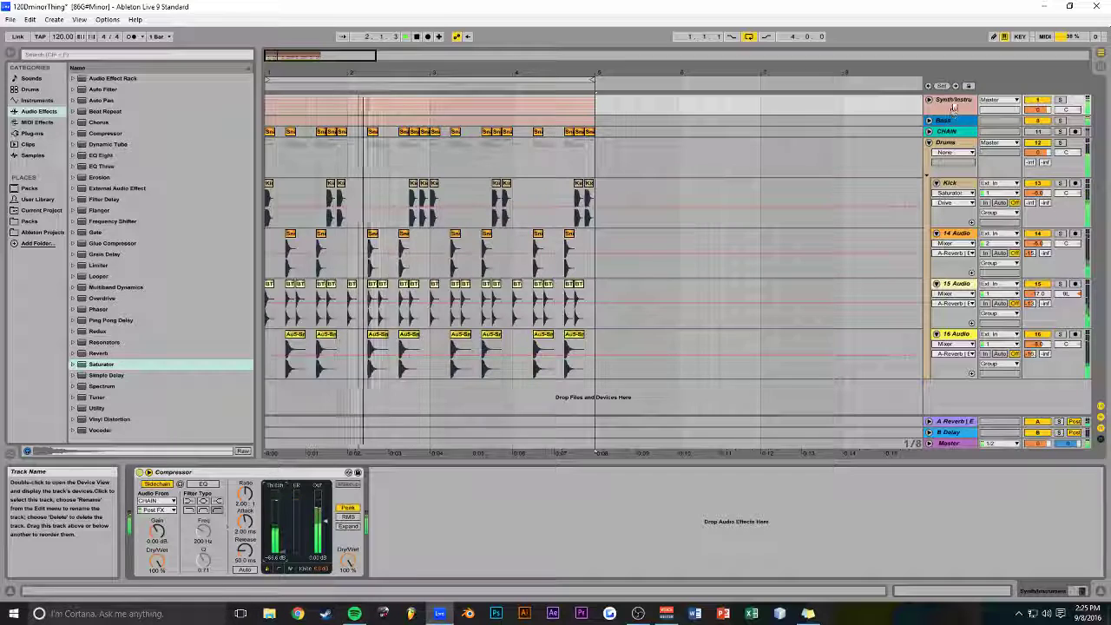
{"action": "left_click", "coordinate": [269, 477]}
{"action": "key", "text": "space"}
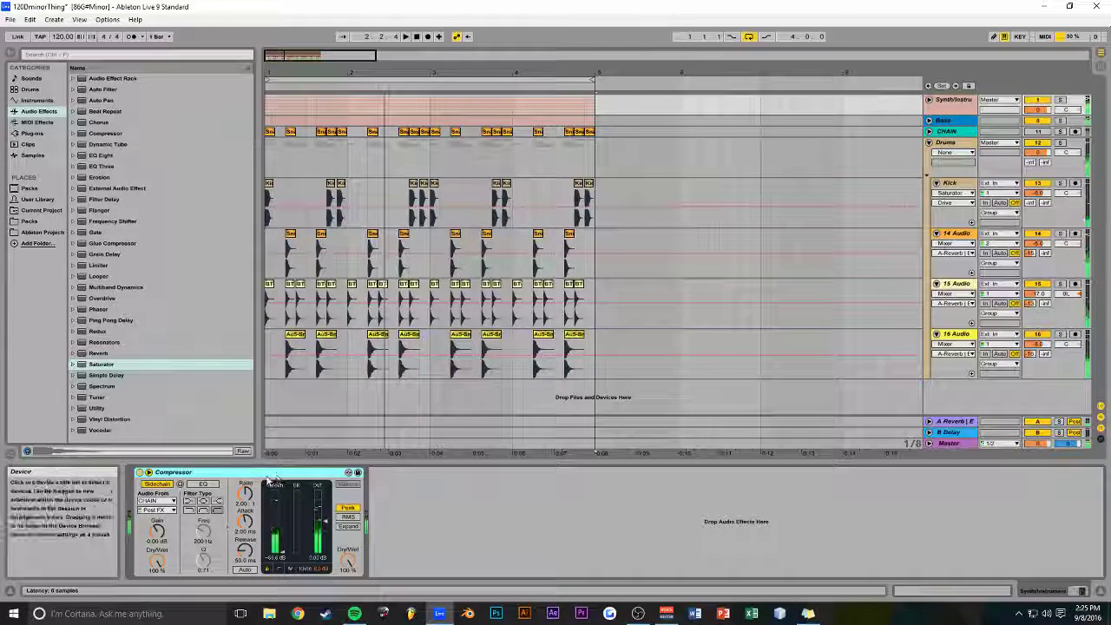
{"action": "left_click", "coordinate": [948, 122]}
{"action": "key", "text": "space"}
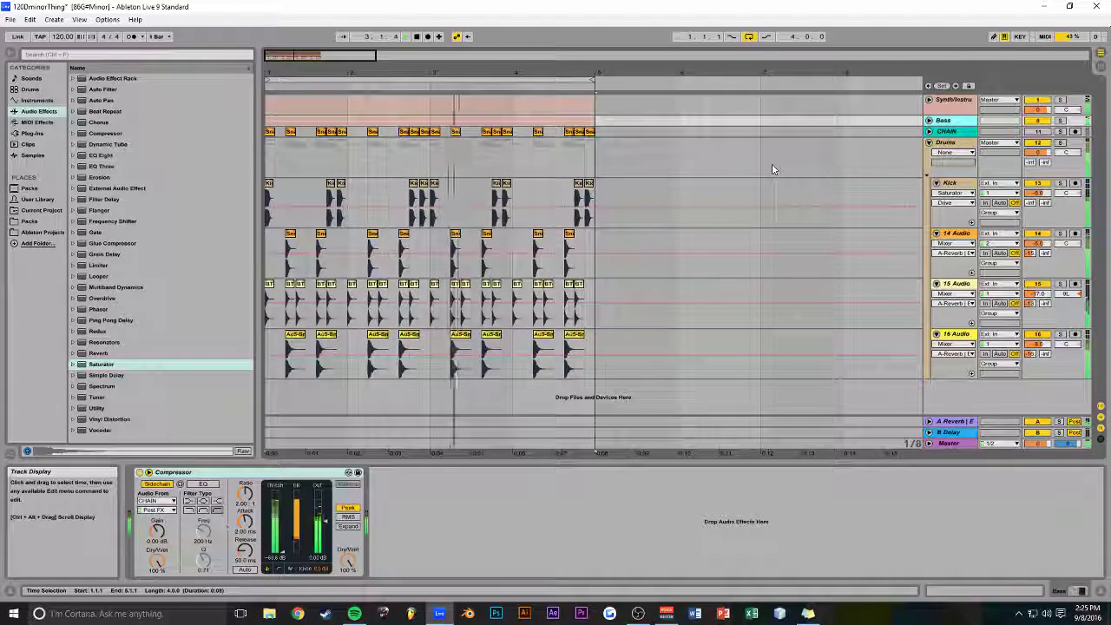
{"action": "key", "text": "ctrl+s"}
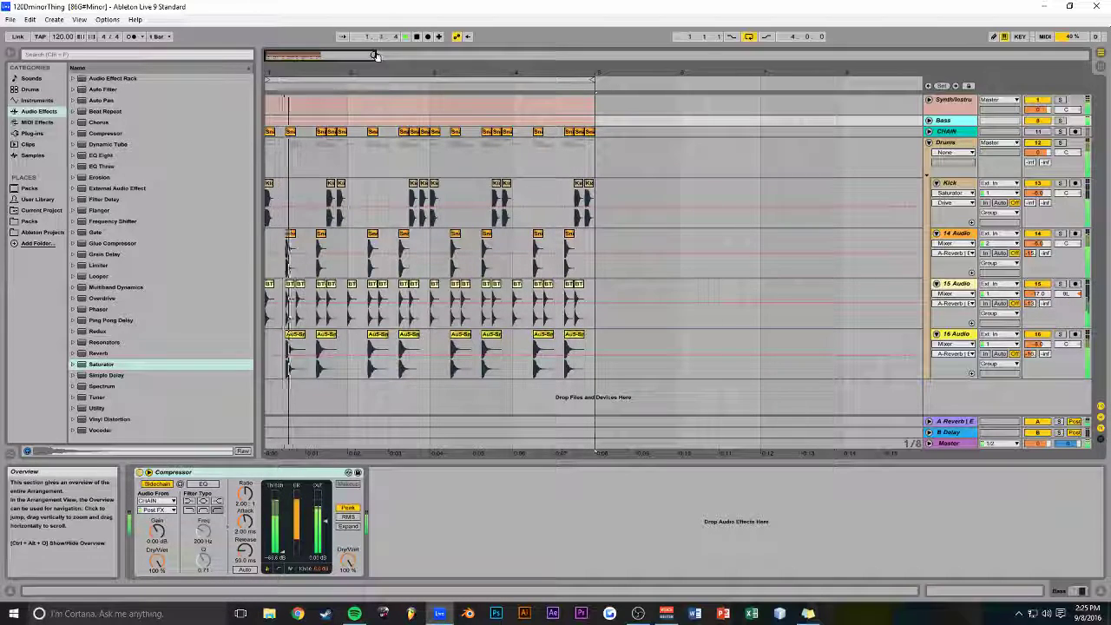
Listen to the reverb return in solo and raise the Arp track's send to A Reverb
{"action": "left_click_drag", "start_coordinate": [386, 80], "coordinate": [400, 161]}
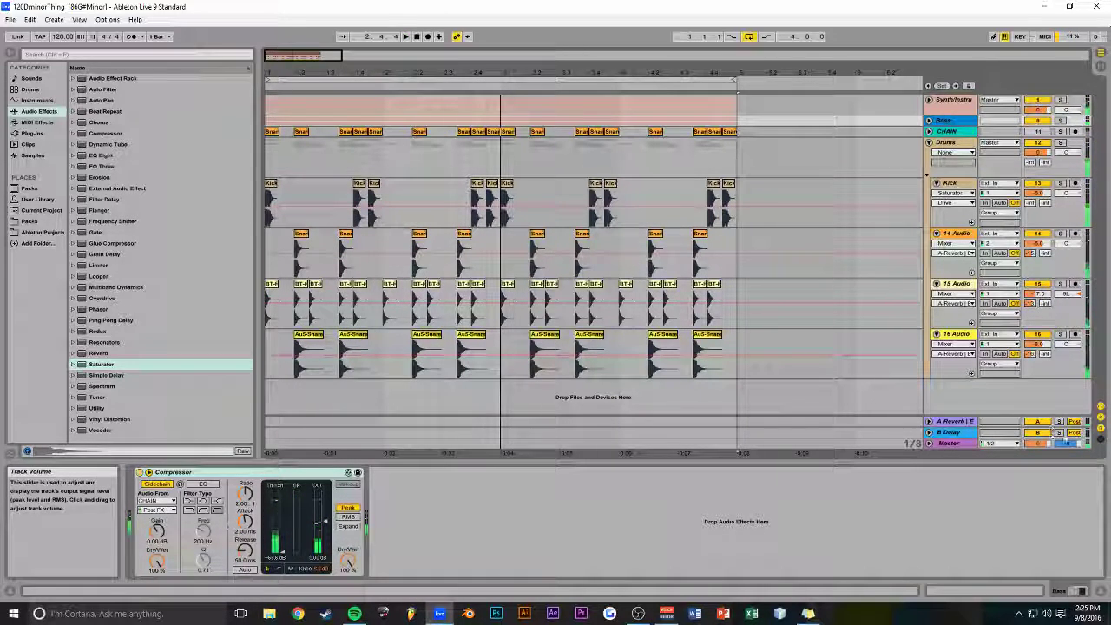
{"action": "left_click", "coordinate": [955, 421]}
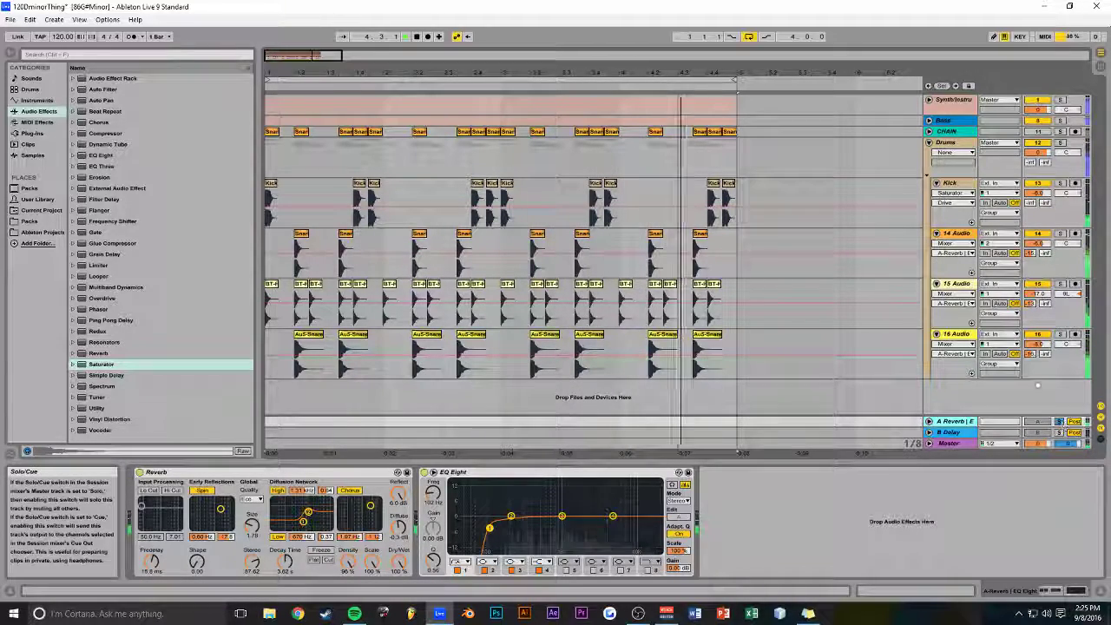
{"action": "left_click", "coordinate": [929, 103]}
{"action": "scroll", "coordinate": [868, 287], "scroll_direction": "down", "scroll_amount": 5}
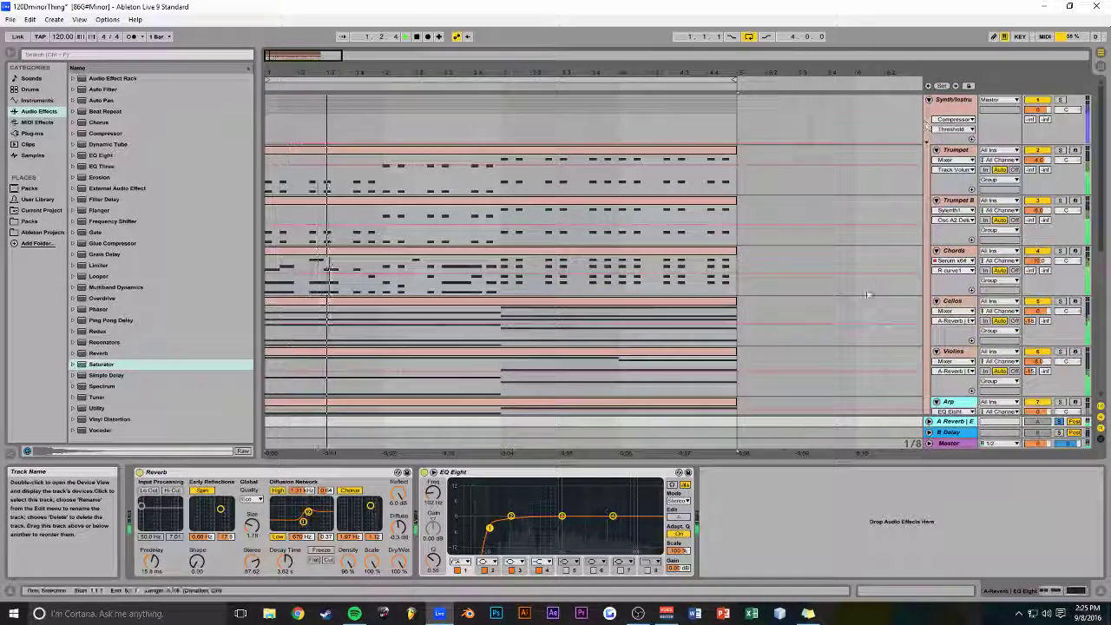
{"action": "mouse_move", "coordinate": [1031, 294]}
{"action": "left_mouse_down"}
{"action": "mouse_move", "coordinate": [1031, 258]}
{"action": "mouse_move", "coordinate": [1031, 300]}
{"action": "left_mouse_up"}
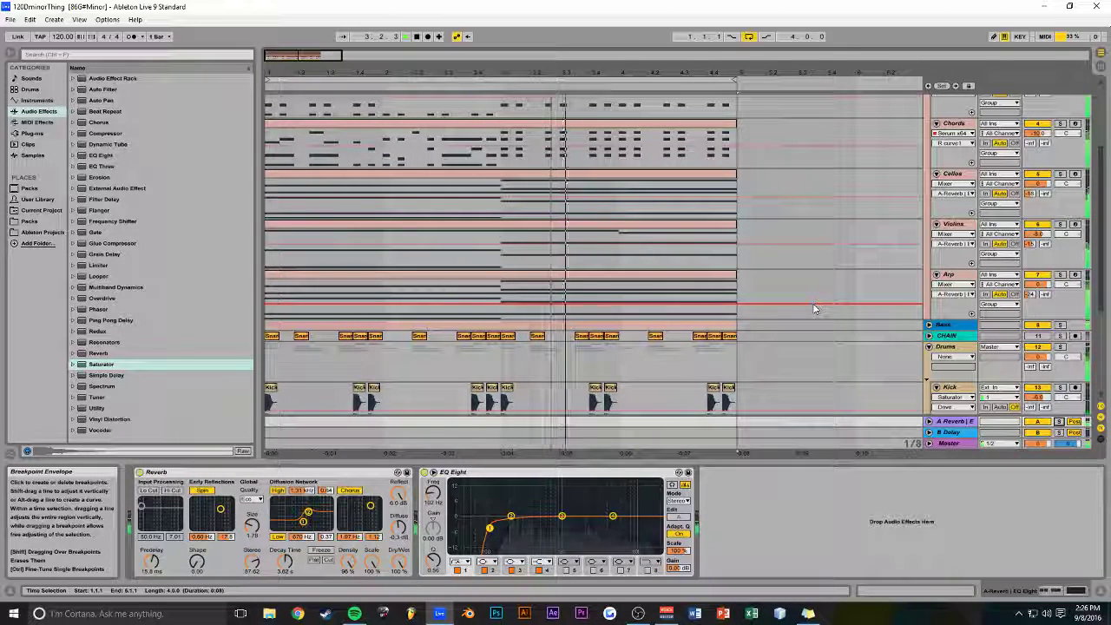
{"action": "scroll", "coordinate": [620, 228], "scroll_direction": "down", "scroll_amount": 3}
{"action": "scroll", "coordinate": [807, 200], "scroll_direction": "up", "scroll_amount": 4}
Fold the synth and Drums groups, duplicate the four-bar arrangement across all tracks and extend the loop to eight bars
{"action": "key", "text": "space"}
{"action": "left_click", "coordinate": [929, 100]}
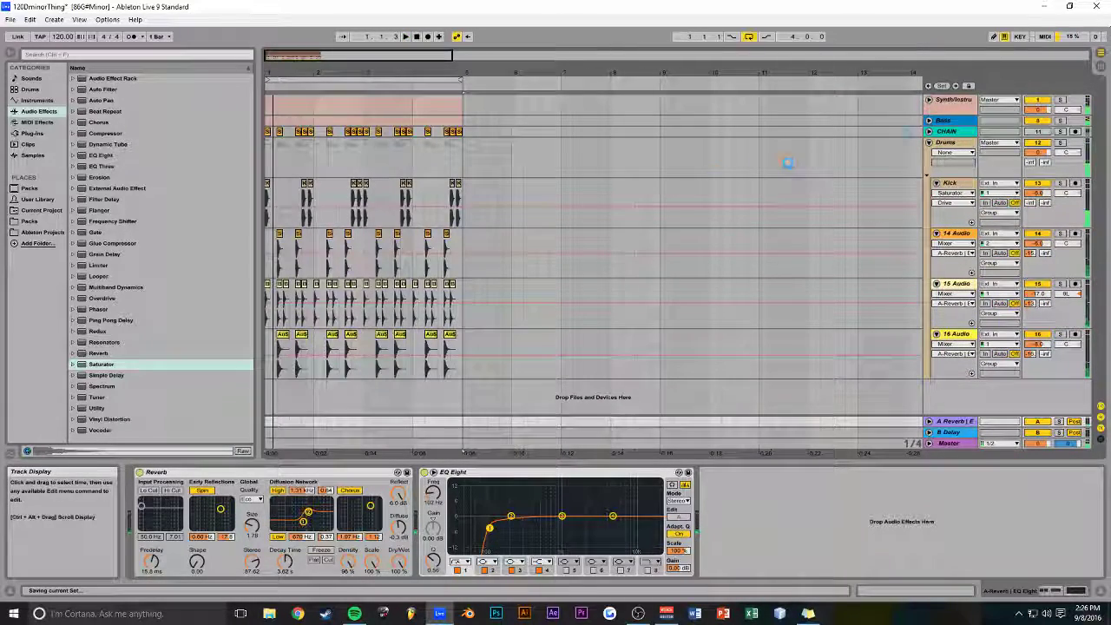
{"action": "left_click", "coordinate": [929, 142]}
{"action": "left_click_drag", "start_coordinate": [463, 147], "coordinate": [253, 110]}
{"action": "key", "text": "ctrl+d"}
{"action": "left_click_drag", "start_coordinate": [434, 75], "coordinate": [599, 80]}
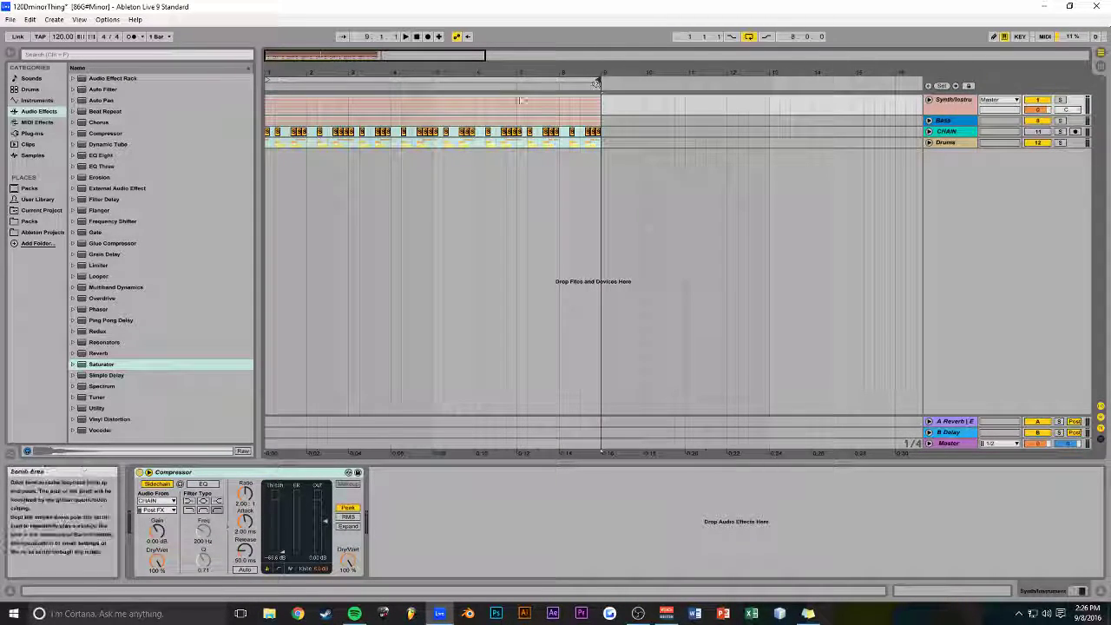
Listen to the extended arrangement around the transition into bar 5 and unfold the Drums group
{"action": "key", "text": "space"}
{"action": "left_click", "coordinate": [396, 149]}
{"action": "key", "text": "space"}
{"action": "left_click_drag", "start_coordinate": [397, 53], "coordinate": [316, 53]}
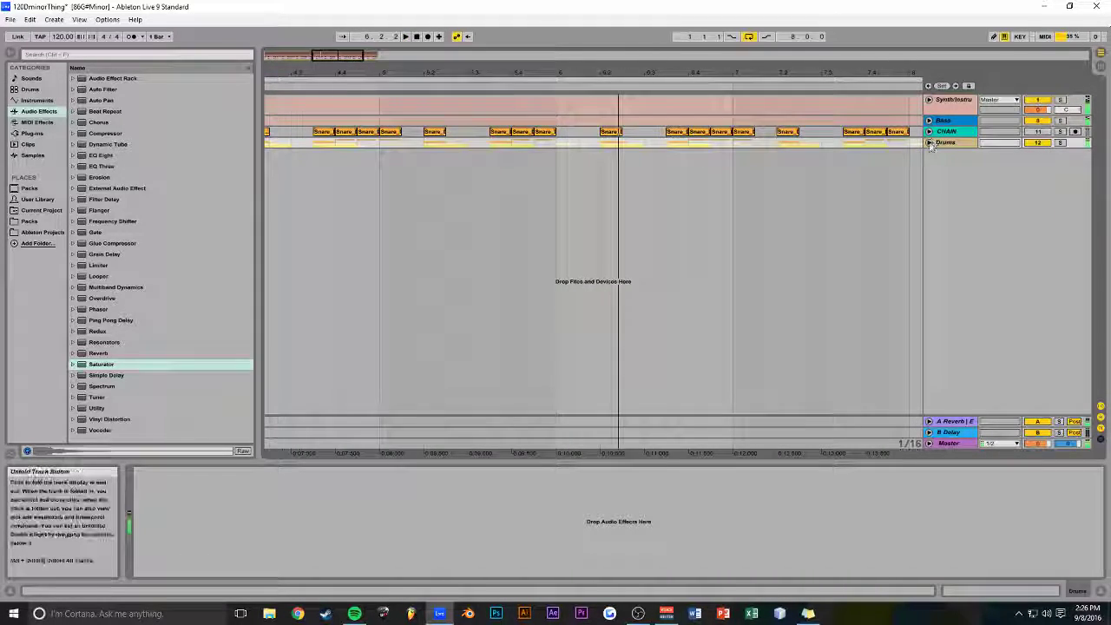
{"action": "left_click", "coordinate": [929, 143]}
{"action": "key", "text": "space"}
{"action": "key", "text": "space"}
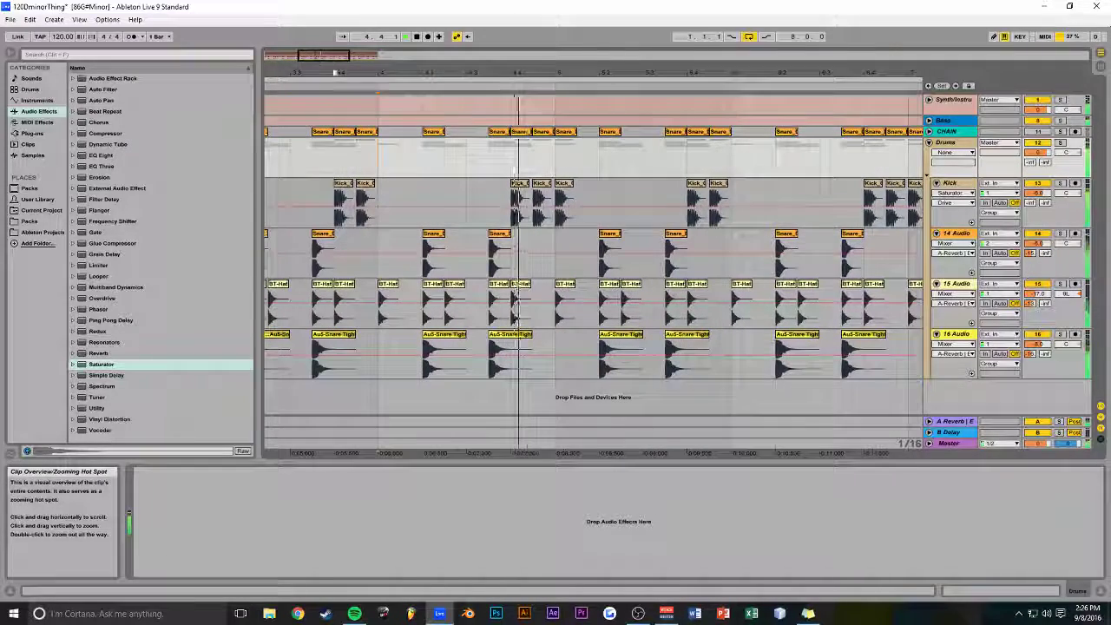
Delete the Kick clip at 4.4.3 and copy the preceding snare on 14 Audio to 4.4.2
{"action": "left_click", "coordinate": [540, 186]}
{"action": "key", "text": "Delete"}
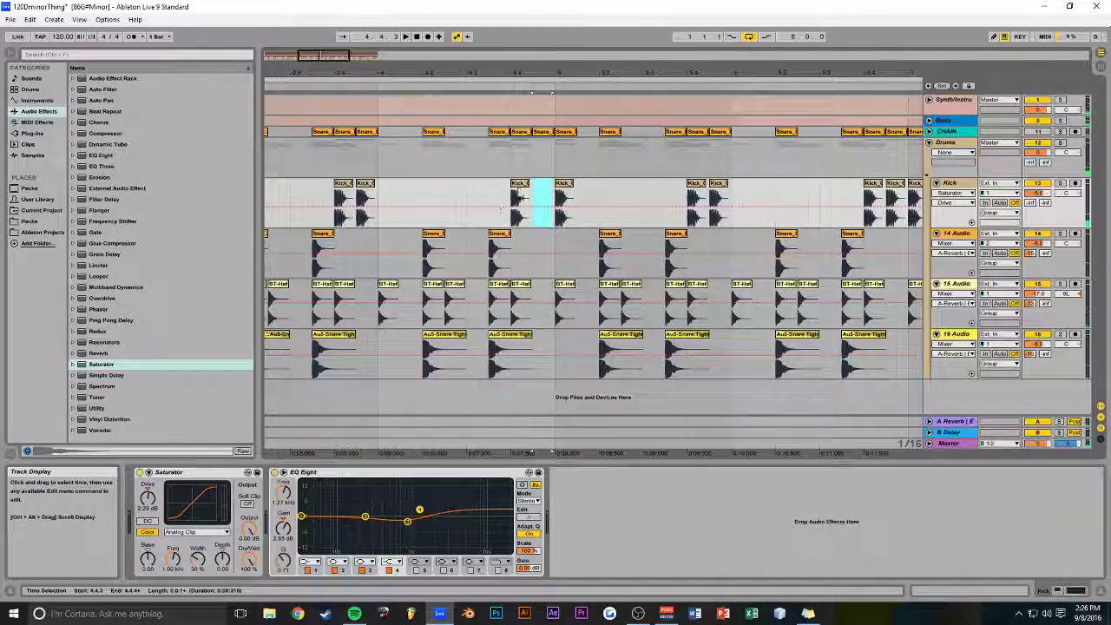
{"action": "left_click", "coordinate": [502, 243]}
{"action": "left_click_drag", "start_coordinate": [512, 245], "coordinate": [525, 243]}
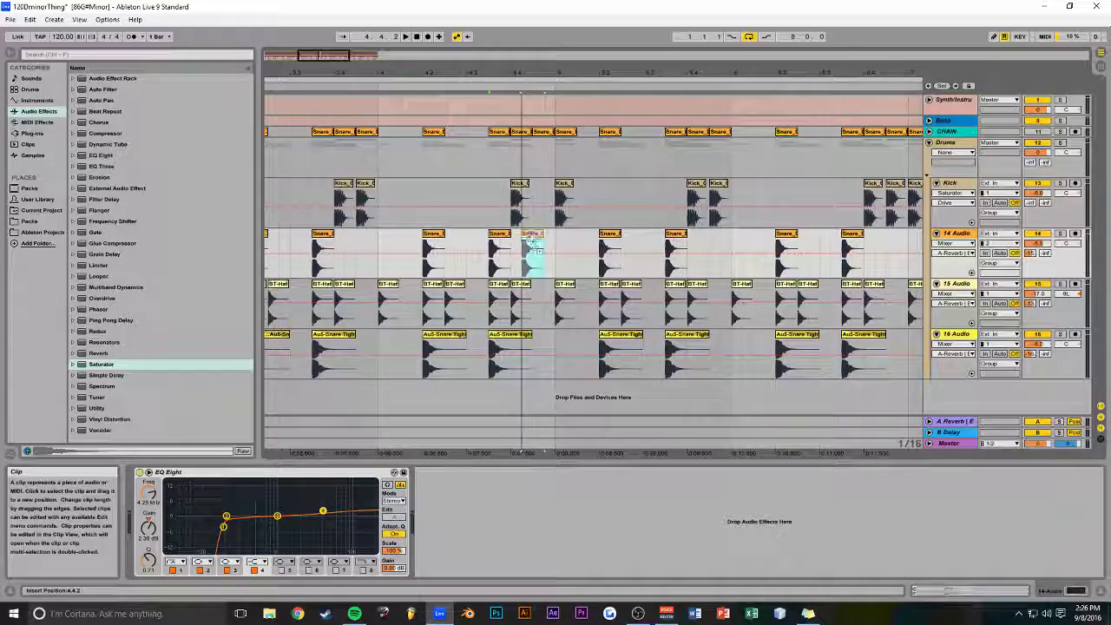
{"action": "left_click", "coordinate": [524, 189]}
{"action": "key", "text": "ctrl+d"}
{"action": "left_click", "coordinate": [511, 167]}
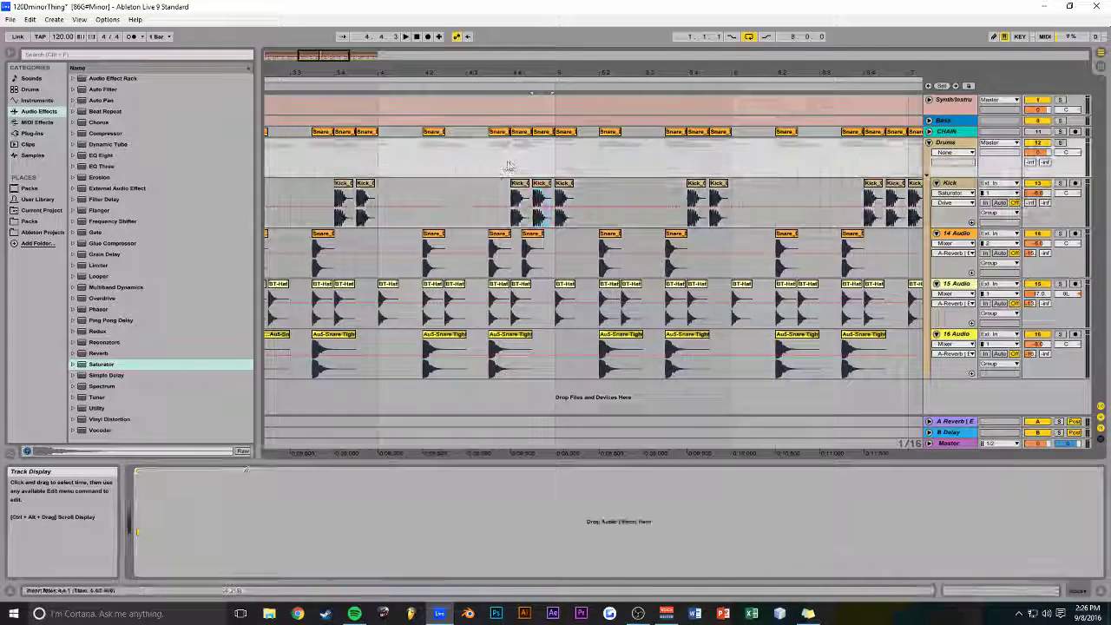
Split the last bar 4 snare clip on 16 Audio at 4.4.1, remove its tail and copy the shortened clip to 4.4.2
{"action": "left_click_drag", "start_coordinate": [493, 351], "coordinate": [524, 349]}
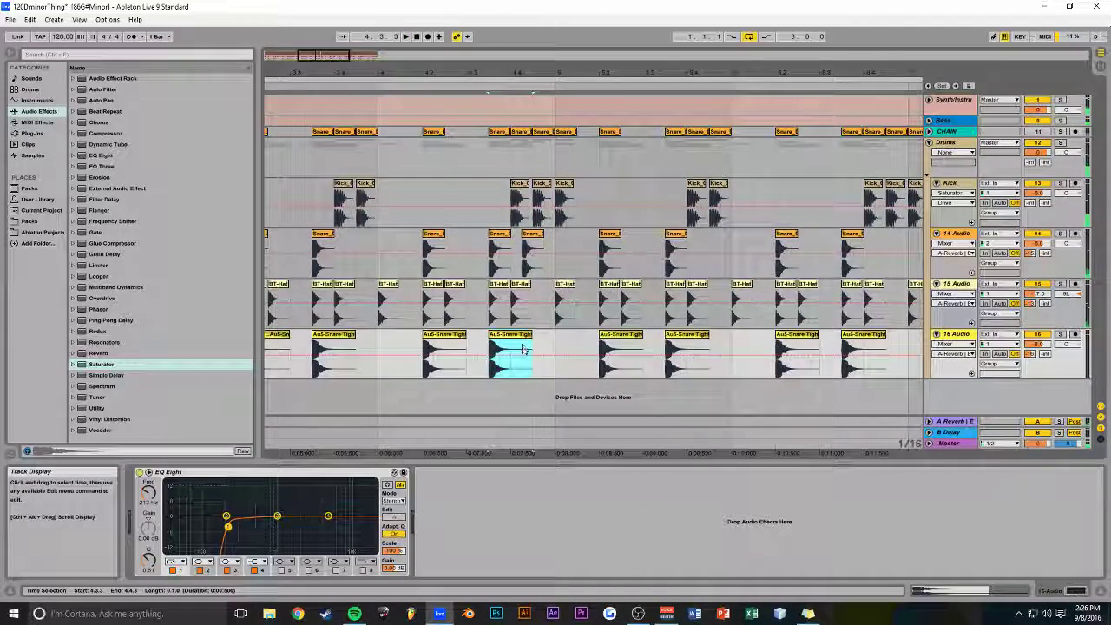
{"action": "left_click", "coordinate": [521, 335]}
{"action": "left_click", "coordinate": [516, 348]}
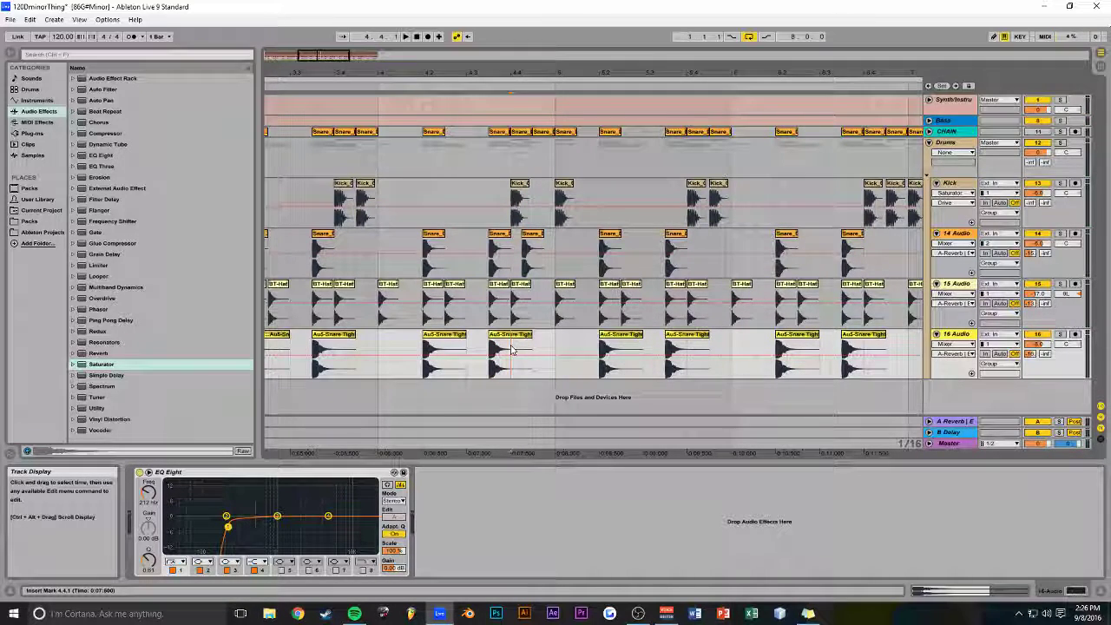
{"action": "key", "text": "ctrl+e"}
{"action": "key", "text": "Delete"}
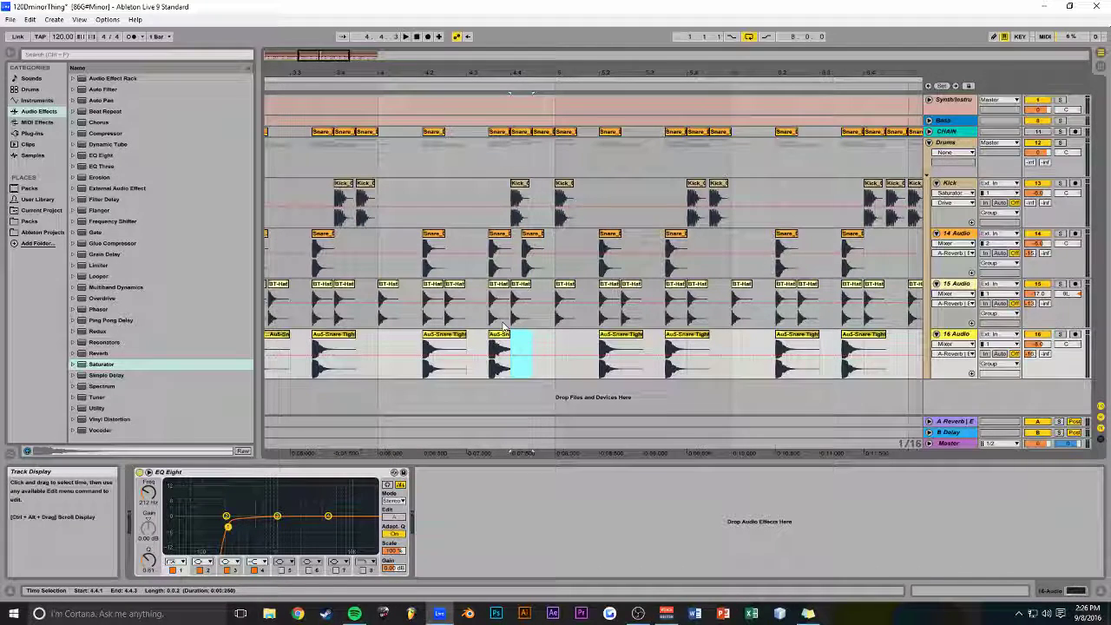
{"action": "left_click", "coordinate": [500, 334]}
{"action": "left_click_drag", "start_coordinate": [500, 334], "coordinate": [531, 343], "text": "ctrl"}
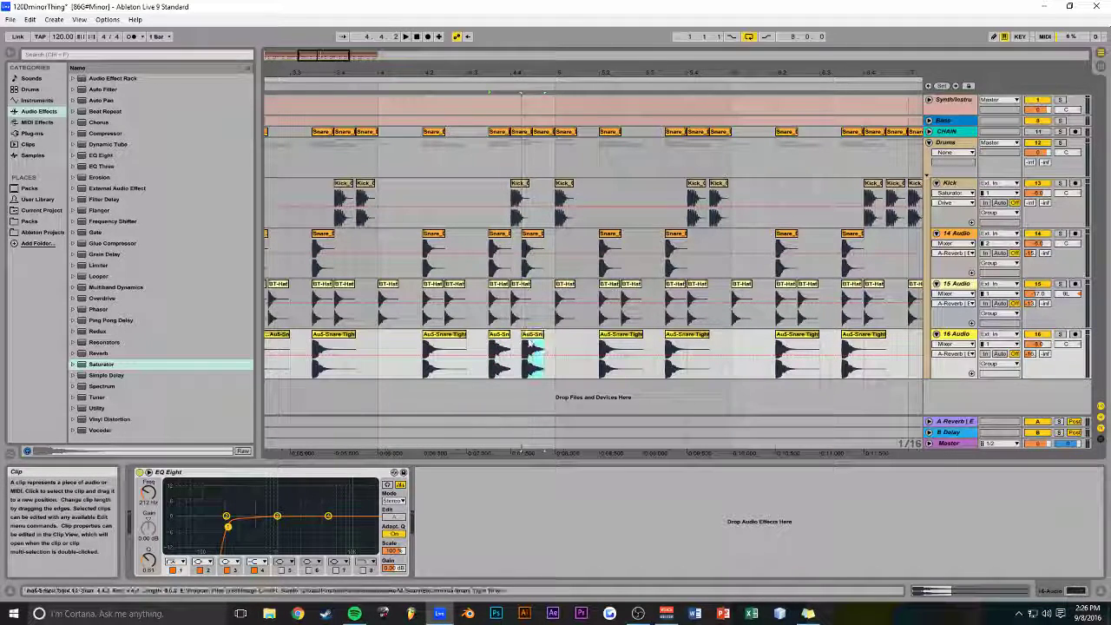
Play back the new drum fill at the end of bar 4 from different starting points
{"action": "key", "text": "space"}
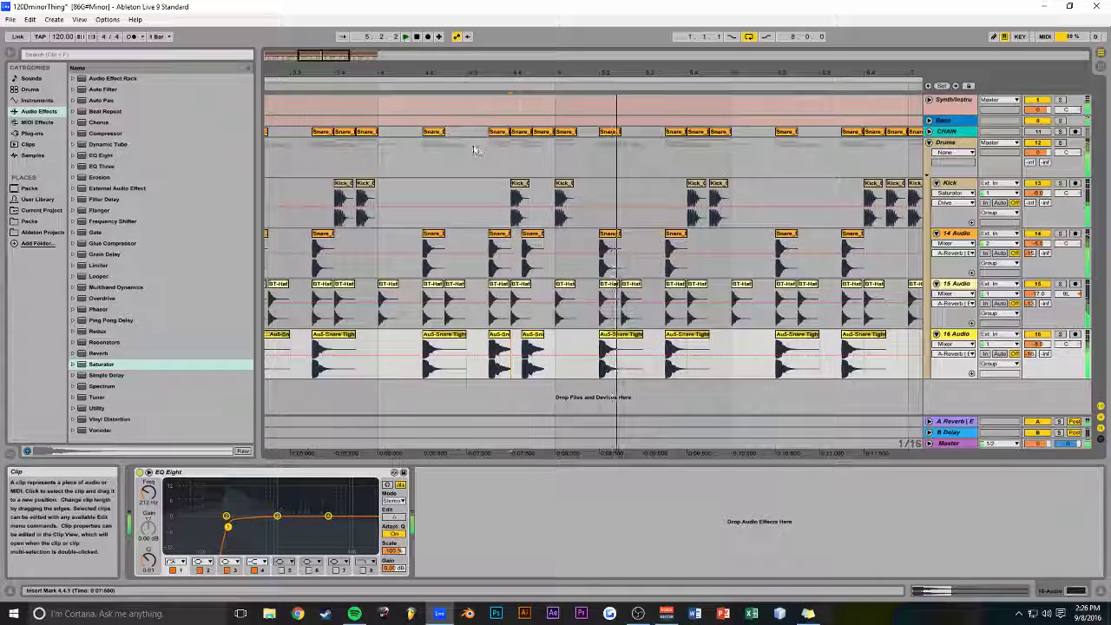
{"action": "key", "text": "space"}
{"action": "left_click", "coordinate": [488, 162]}
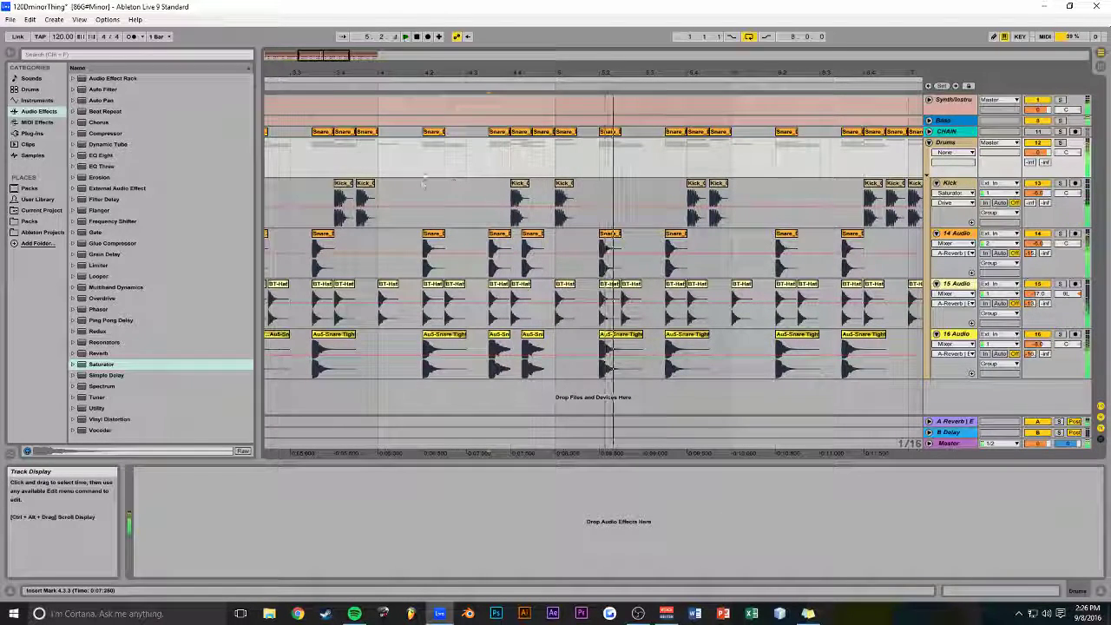
{"action": "left_click", "coordinate": [428, 200]}
{"action": "key", "text": "space"}
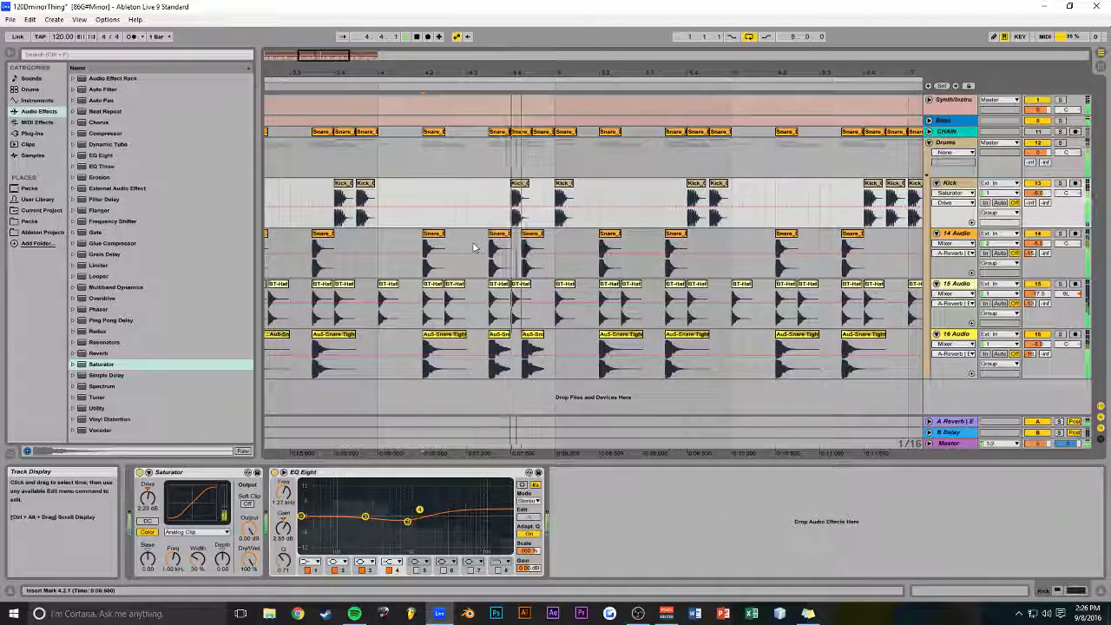
{"action": "key", "text": "space"}
Shape steeper fade-outs on the fill's snare clips on 16 Audio and 14 Audio, audition them and save the set
{"action": "left_click", "coordinate": [499, 341]}
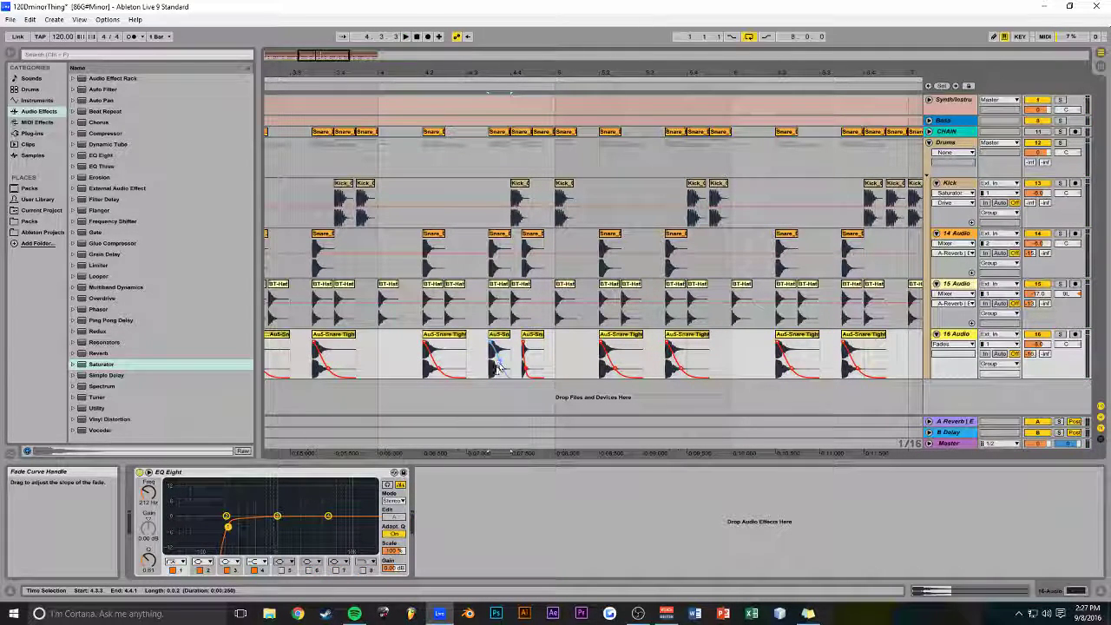
{"action": "key", "text": "space"}
{"action": "left_click", "coordinate": [536, 249]}
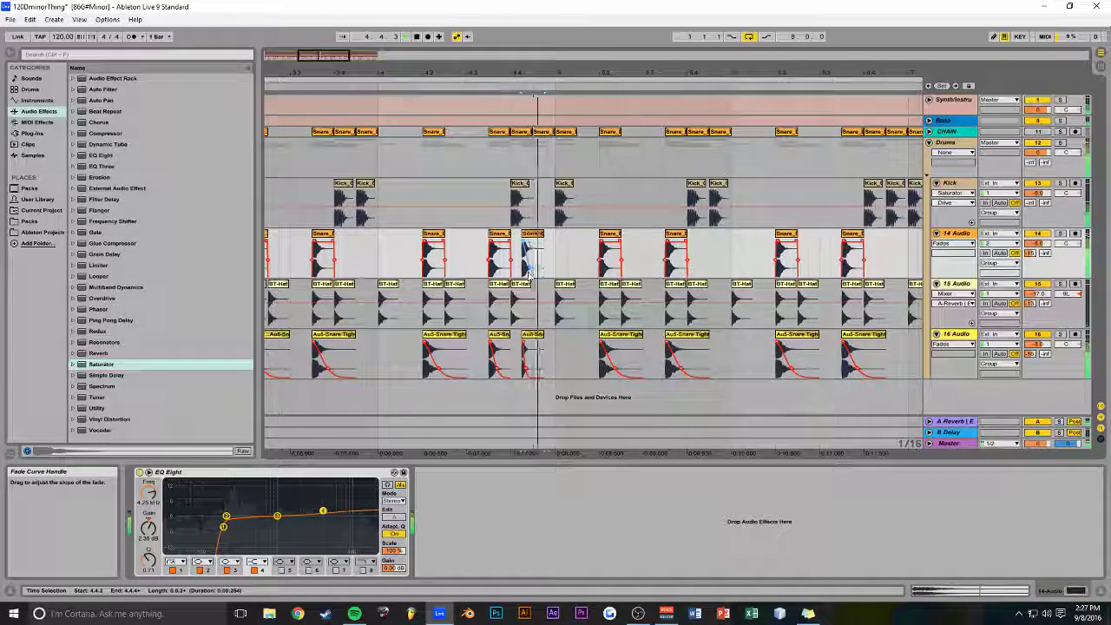
{"action": "left_click", "coordinate": [522, 183]}
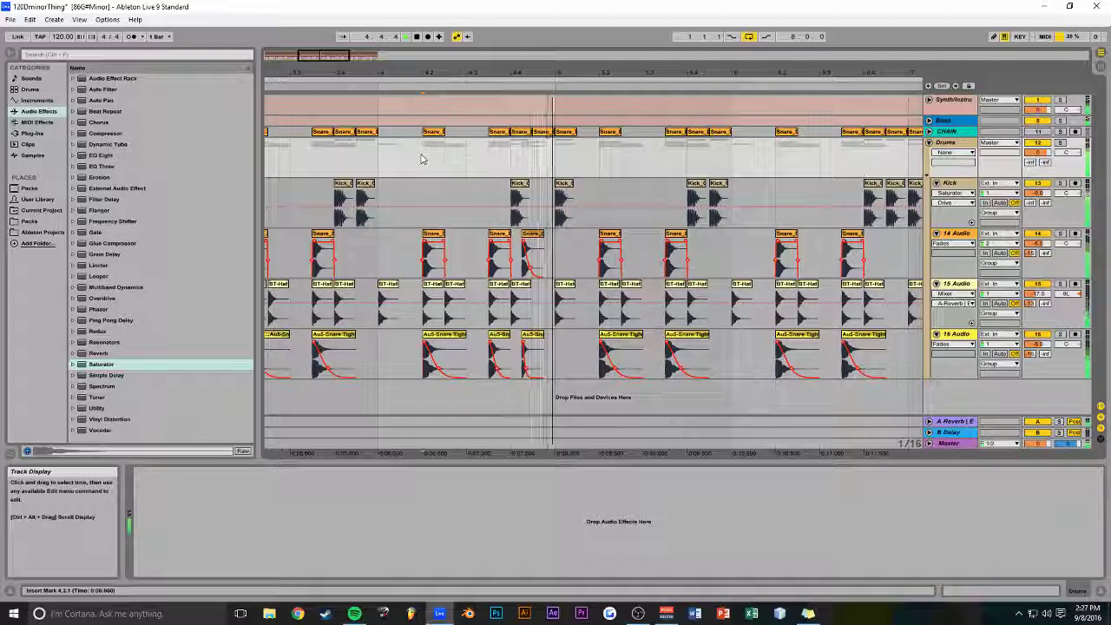
{"action": "left_click", "coordinate": [386, 163]}
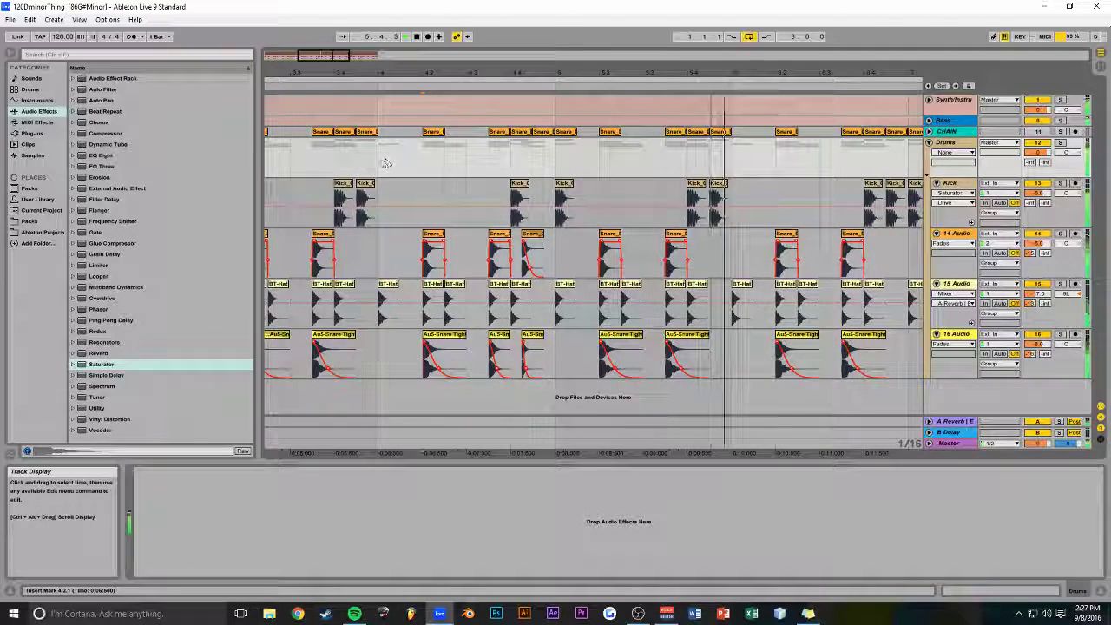
Paste over the selected Kick clip at 5.1.1 and stop playback
{"action": "left_click", "coordinate": [562, 185]}
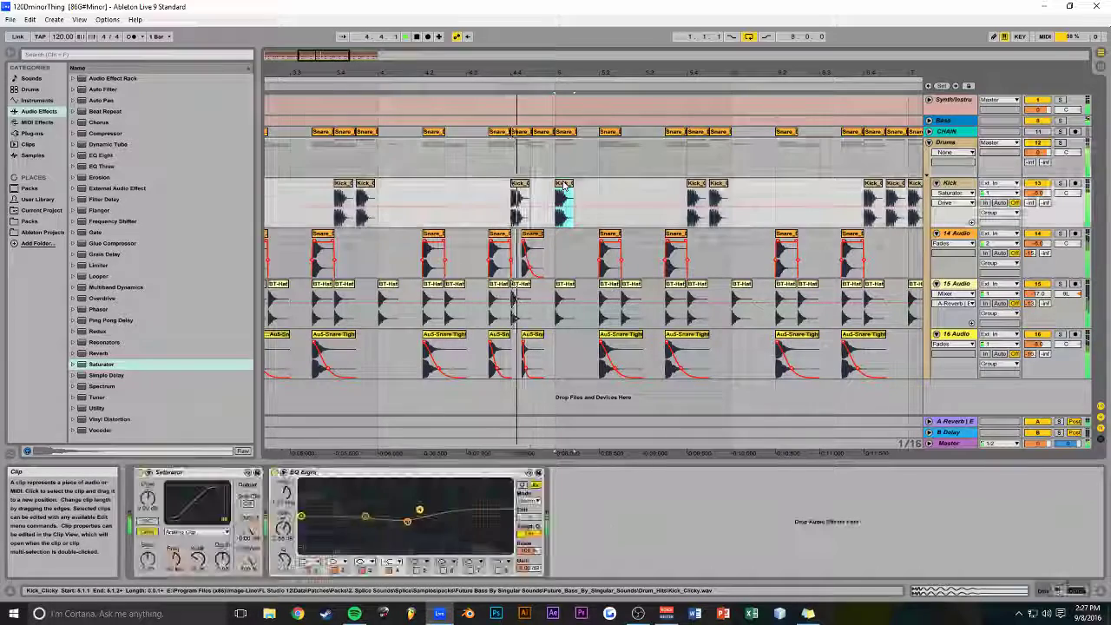
{"action": "key", "text": "ctrl+v"}
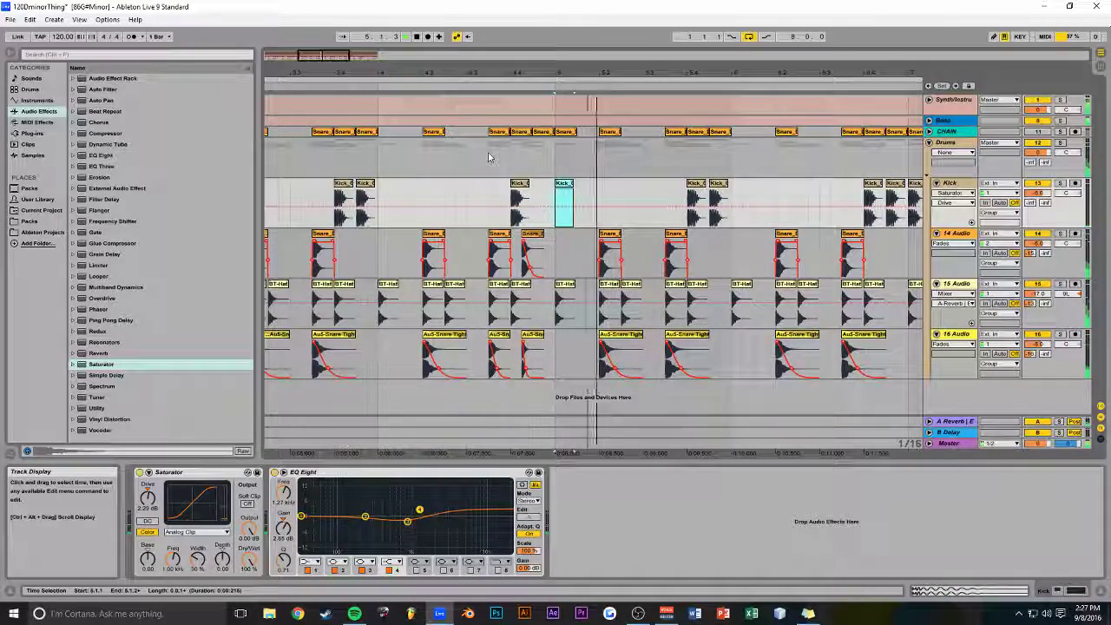
{"action": "key", "text": "space"}
Lower the sidechain Compressor threshold to -inf dB on the Bass and synth groups and save the set
{"action": "left_click", "coordinate": [949, 118]}
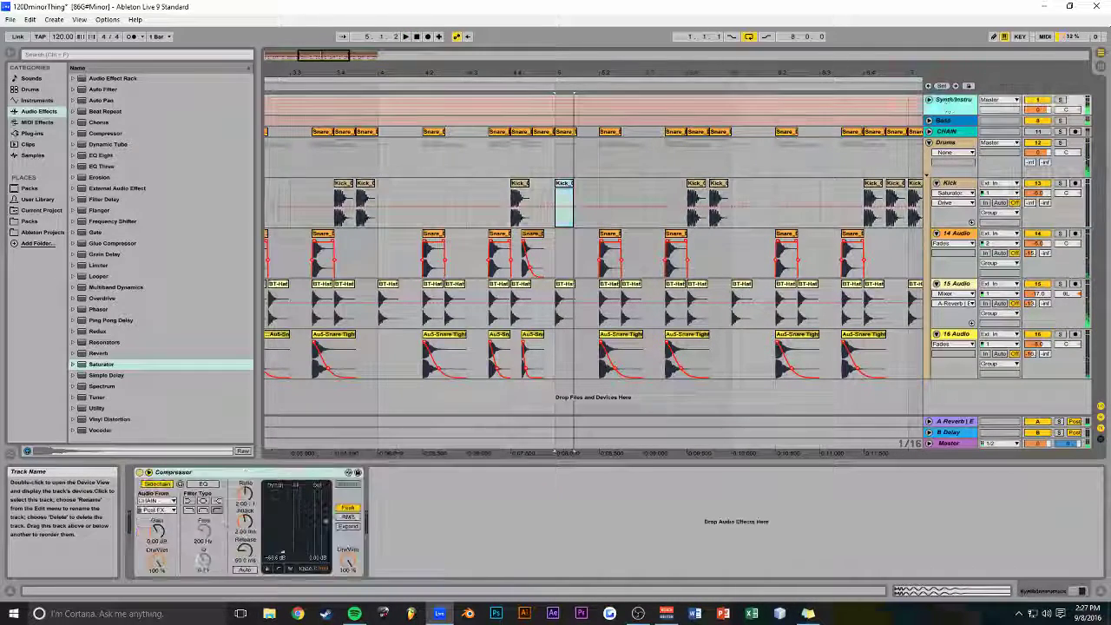
{"action": "left_click", "coordinate": [946, 121]}
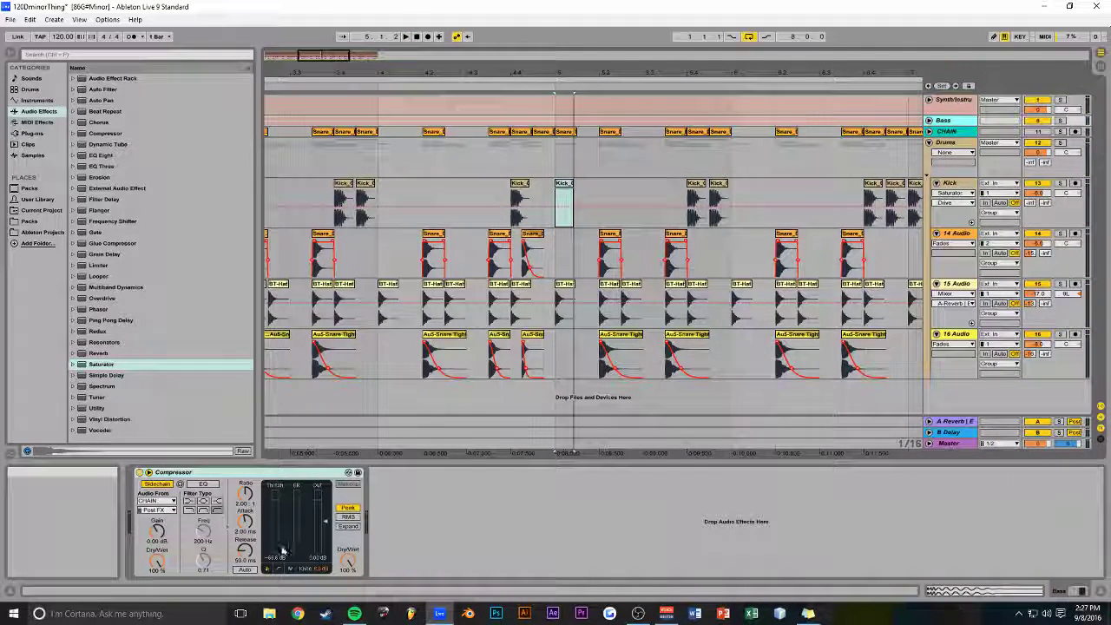
{"action": "left_click_drag", "start_coordinate": [283, 551], "coordinate": [286, 557]}
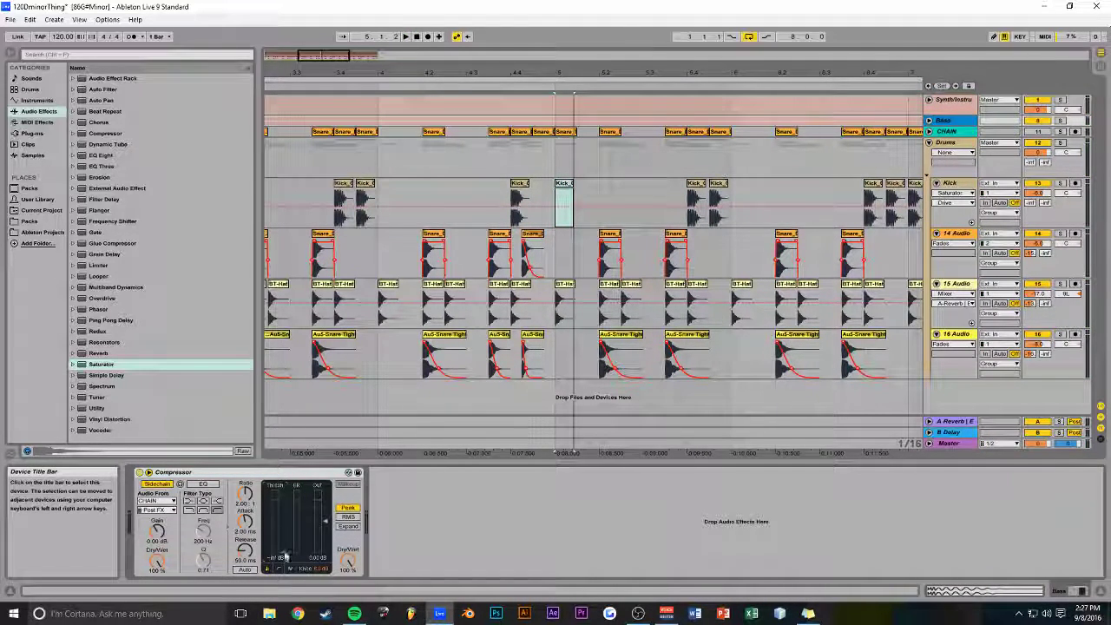
{"action": "left_click", "coordinate": [952, 102]}
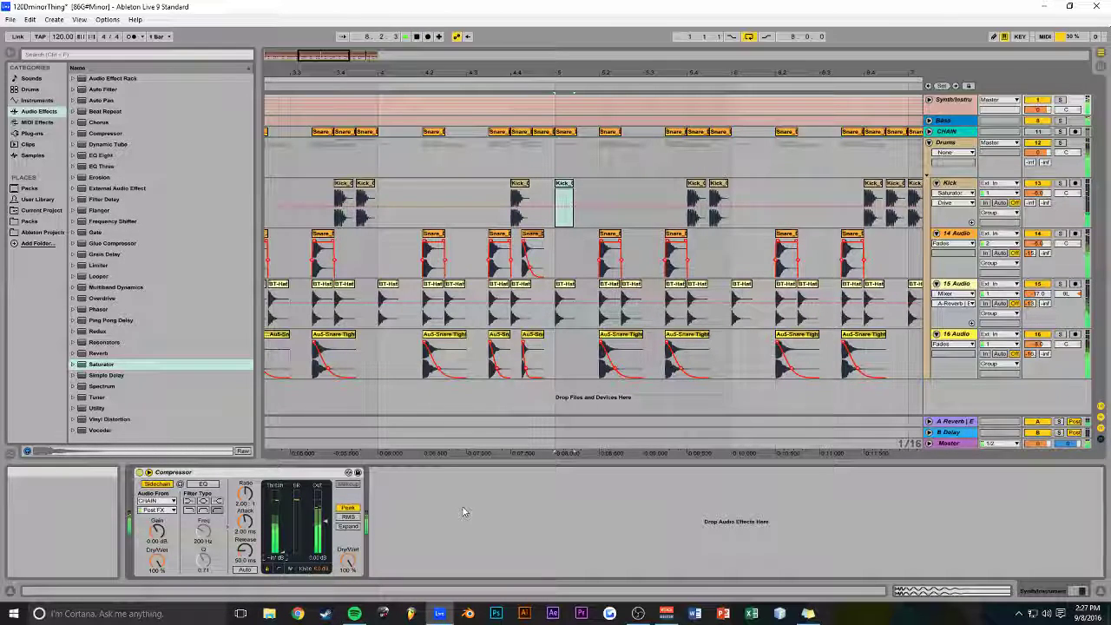
{"action": "key", "text": "ctrl+s"}
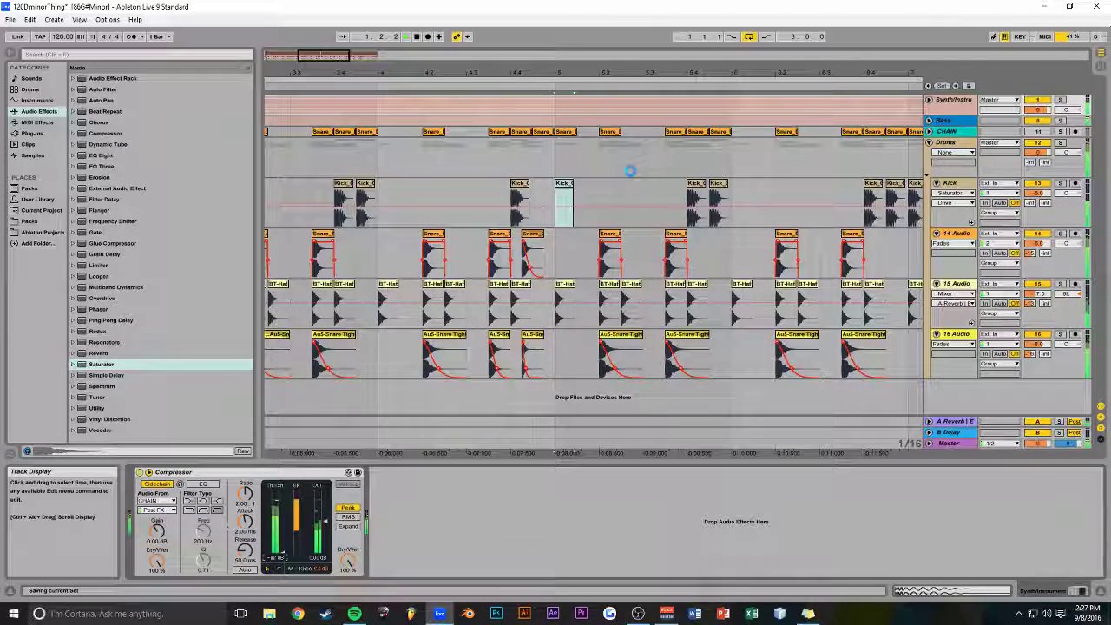
Unfold the synth group and insert a new MIDI track directly below Chords
{"action": "left_click_drag", "start_coordinate": [316, 76], "coordinate": [319, 35]}
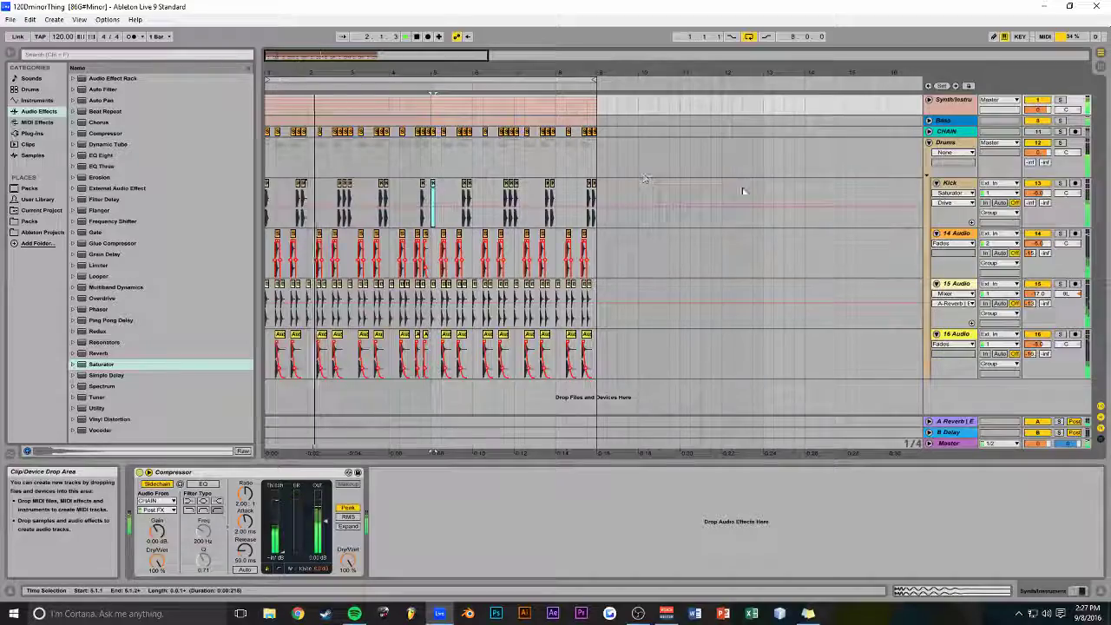
{"action": "left_click", "coordinate": [929, 99]}
{"action": "scroll", "coordinate": [855, 216], "scroll_direction": "down", "scroll_amount": 3}
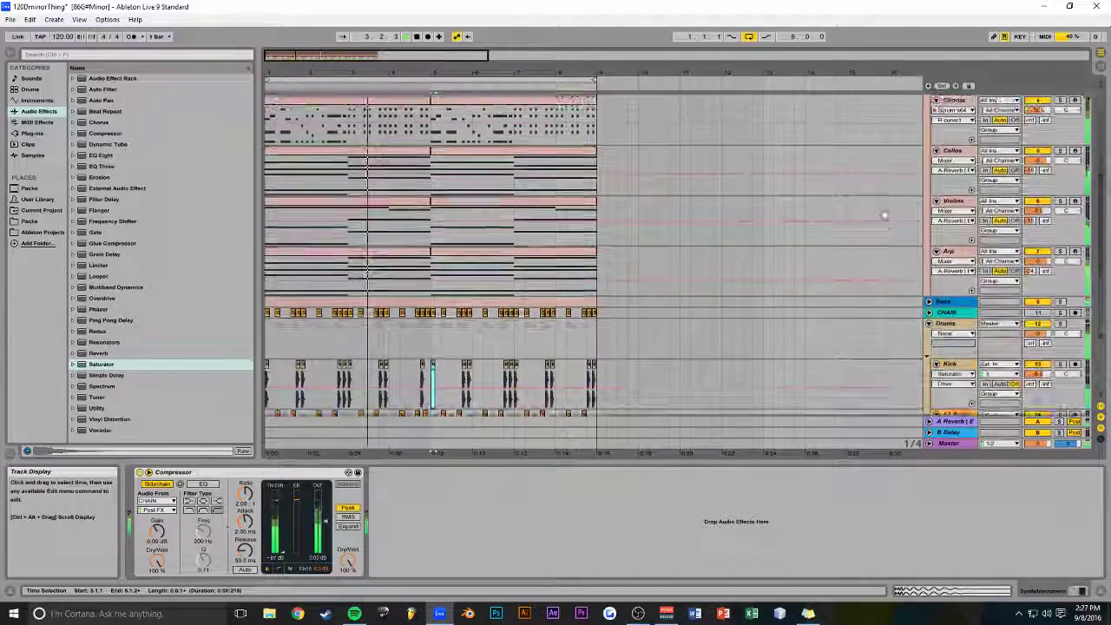
{"action": "scroll", "coordinate": [882, 209], "scroll_direction": "up", "scroll_amount": 1}
{"action": "left_click", "coordinate": [876, 229]}
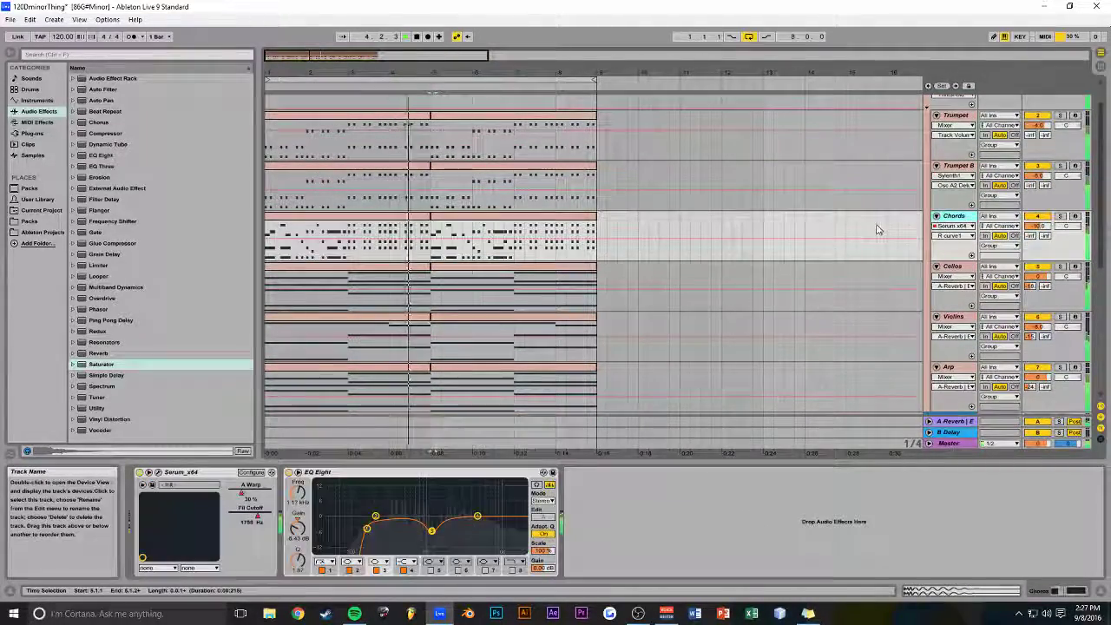
{"action": "key", "text": "ctrl+shift+t"}
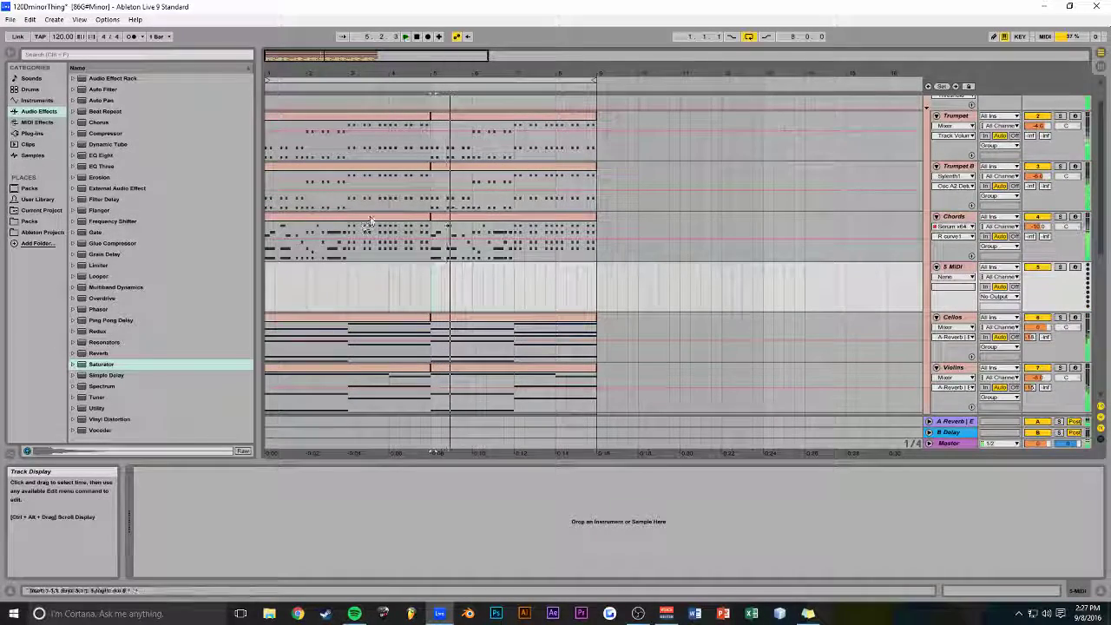
Copy both four-bar Chords clips onto the new MIDI track
{"action": "left_click", "coordinate": [454, 220]}
{"action": "key", "text": "space"}
{"action": "left_click_drag", "start_coordinate": [455, 272], "coordinate": [455, 274]}
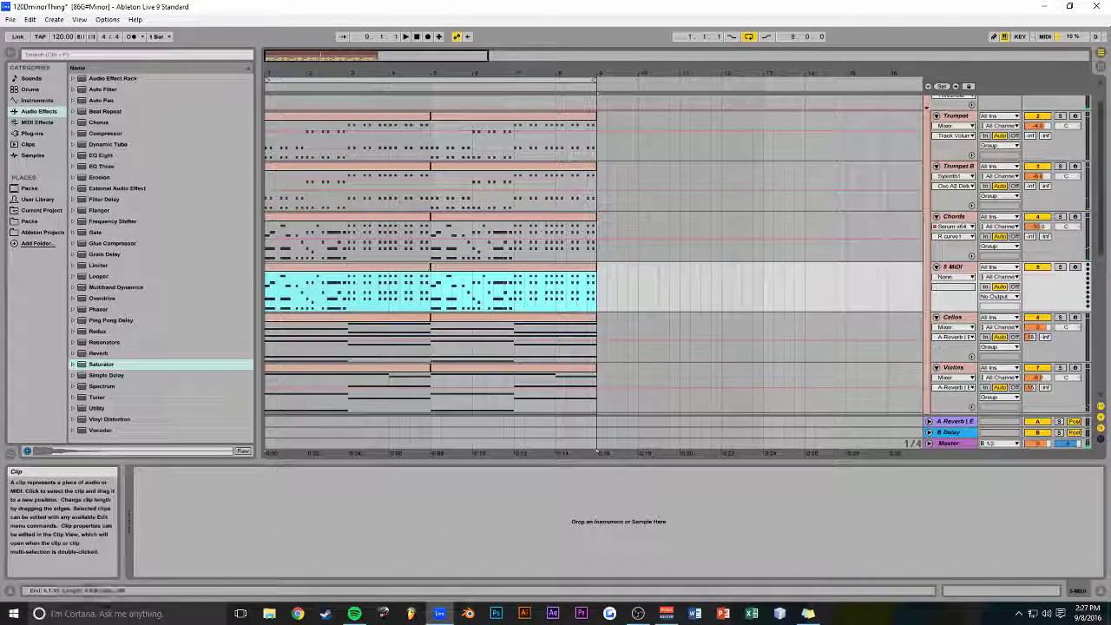
Load the Lounge Lizard EP-4 plug-in on the new MIDI track, close its window and solo the track
{"action": "left_click", "coordinate": [31, 132]}
{"action": "left_click_drag", "start_coordinate": [109, 210], "coordinate": [343, 247]}
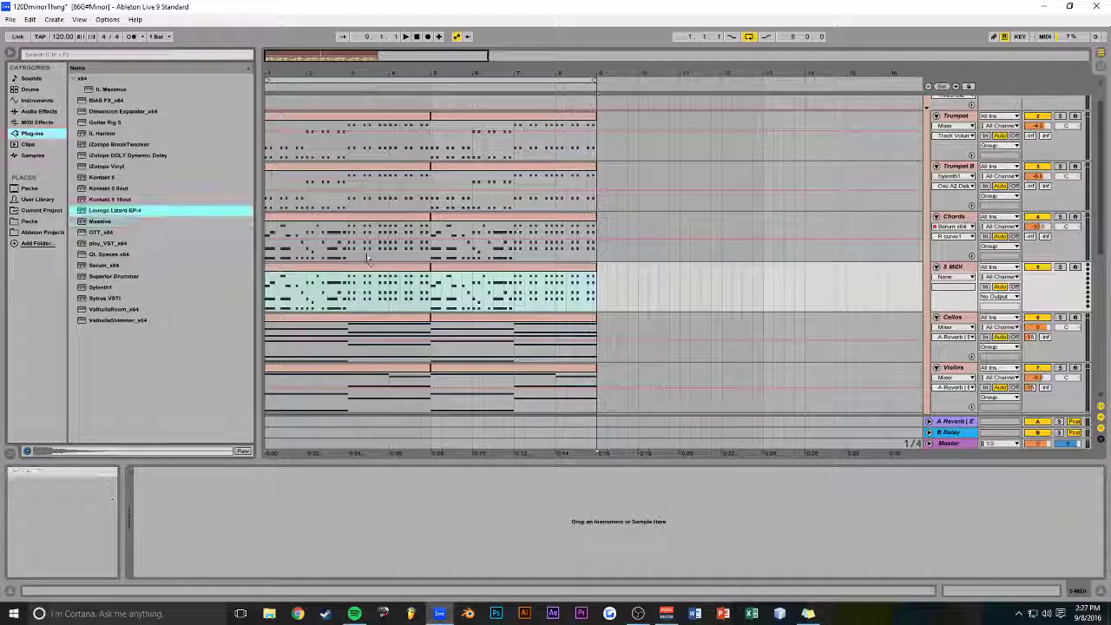
{"action": "left_click_drag", "start_coordinate": [635, 274], "coordinate": [749, 265]}
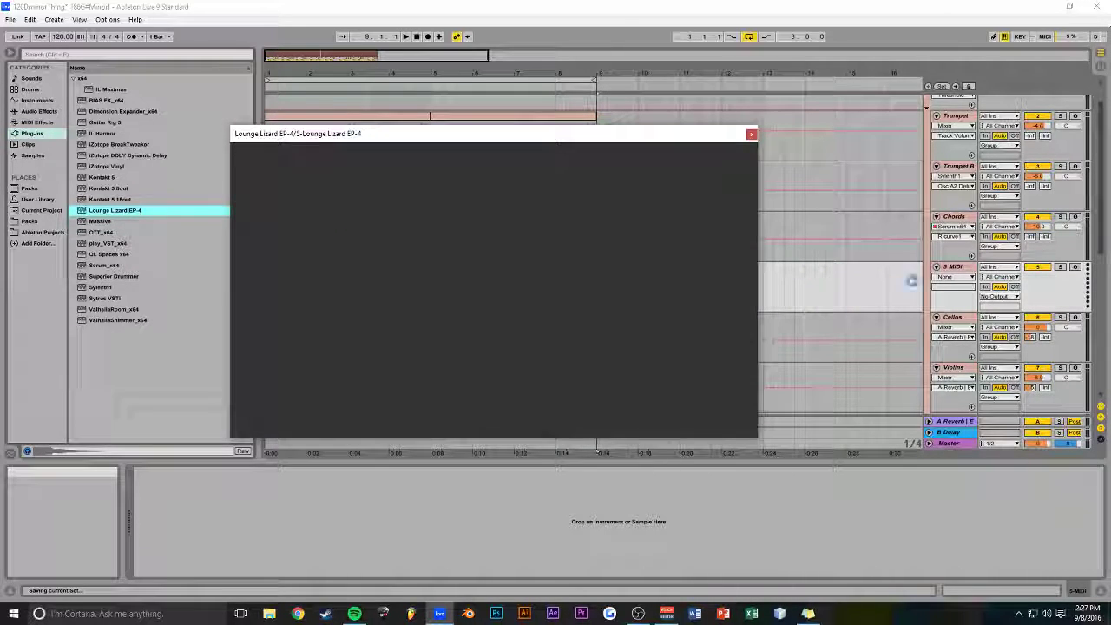
{"action": "left_click_drag", "start_coordinate": [460, 123], "coordinate": [471, 110]}
{"action": "left_click", "coordinate": [762, 109]}
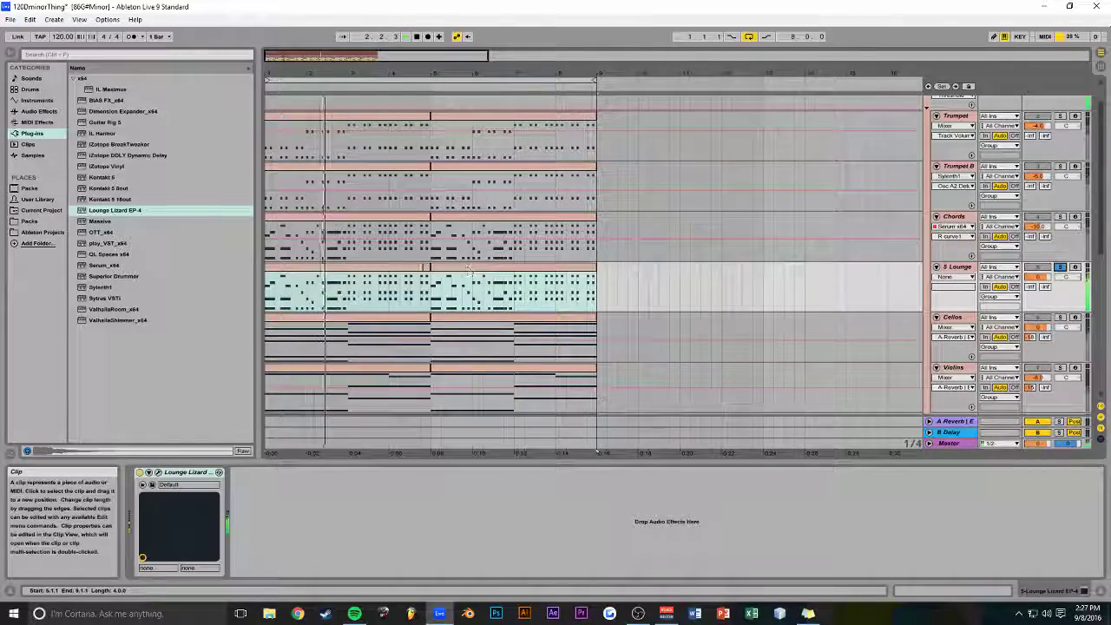
Transpose all notes in the first Lounge Lizard clip down one octave to D3–C4
{"action": "double_click", "coordinate": [392, 267]}
{"action": "left_click_drag", "start_coordinate": [673, 437], "coordinate": [695, 171]}
{"action": "left_click_drag", "start_coordinate": [1036, 275], "coordinate": [310, 444]}
{"action": "left_click_drag", "start_coordinate": [1087, 244], "coordinate": [282, 410]}
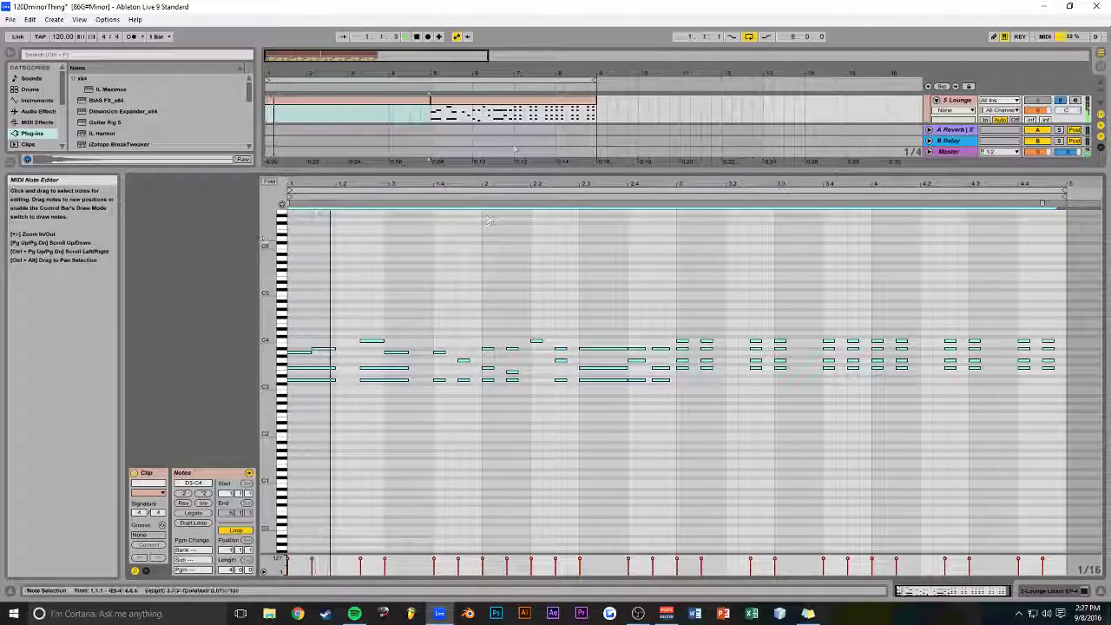
Replace the second Lounge Lizard clip with a duplicate of the transposed first clip and return to the track's device view
{"action": "left_click_drag", "start_coordinate": [506, 170], "coordinate": [499, 327]}
{"action": "scroll", "coordinate": [482, 217], "scroll_direction": "up", "scroll_amount": 1}
{"action": "left_click", "coordinate": [474, 160]}
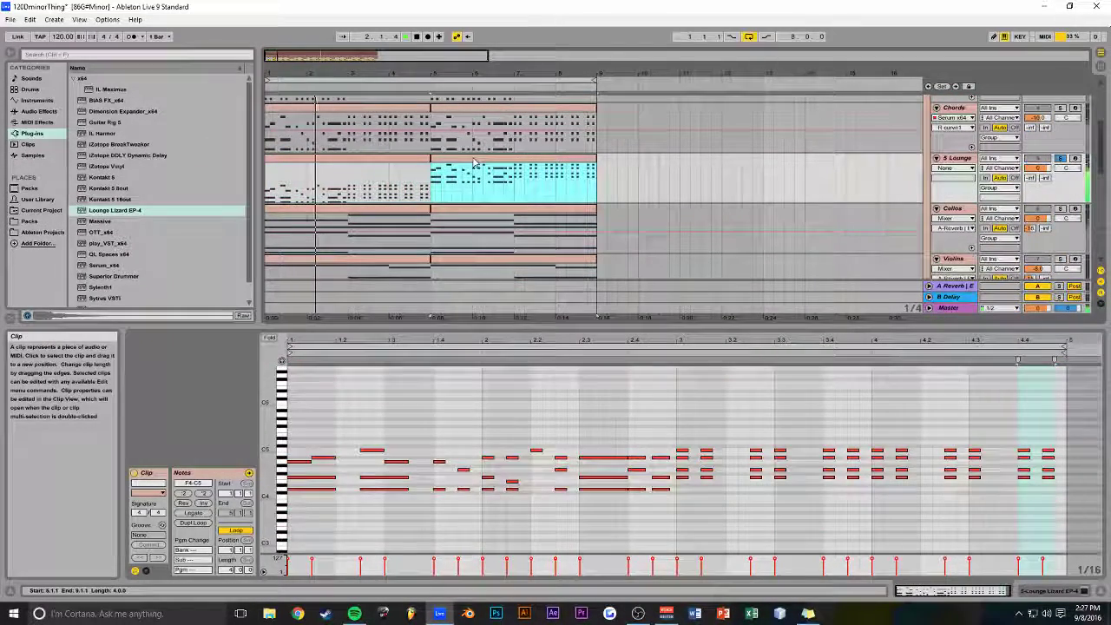
{"action": "key", "text": "Delete"}
{"action": "left_click", "coordinate": [396, 159]}
{"action": "key", "text": "ctrl+d"}
{"action": "scroll", "coordinate": [701, 185], "scroll_direction": "up", "scroll_amount": 1}
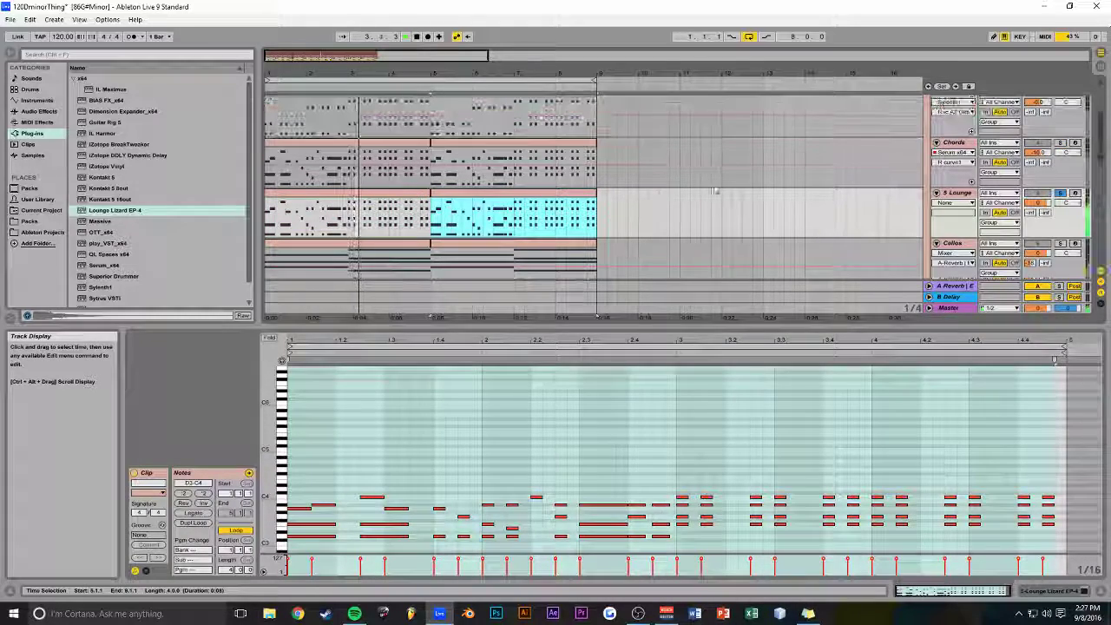
{"action": "left_click", "coordinate": [1047, 591]}
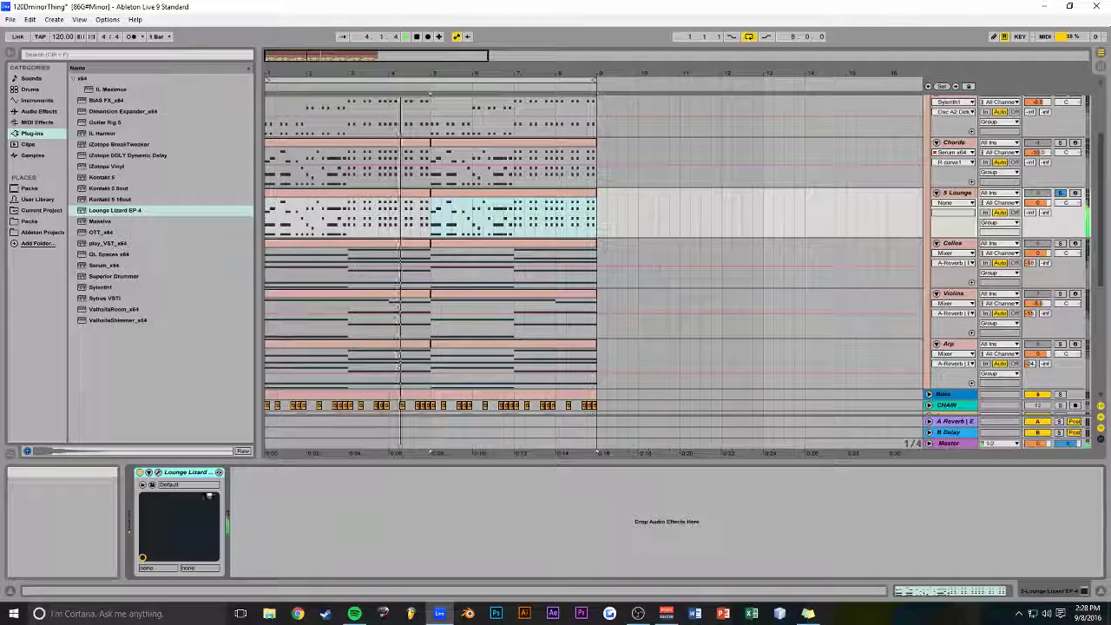
Open the Lounge Lizard editor and audition the Pianorgan Tiny 3 program from the Pianorgans bank
{"action": "left_click", "coordinate": [143, 484]}
{"action": "left_click", "coordinate": [338, 152]}
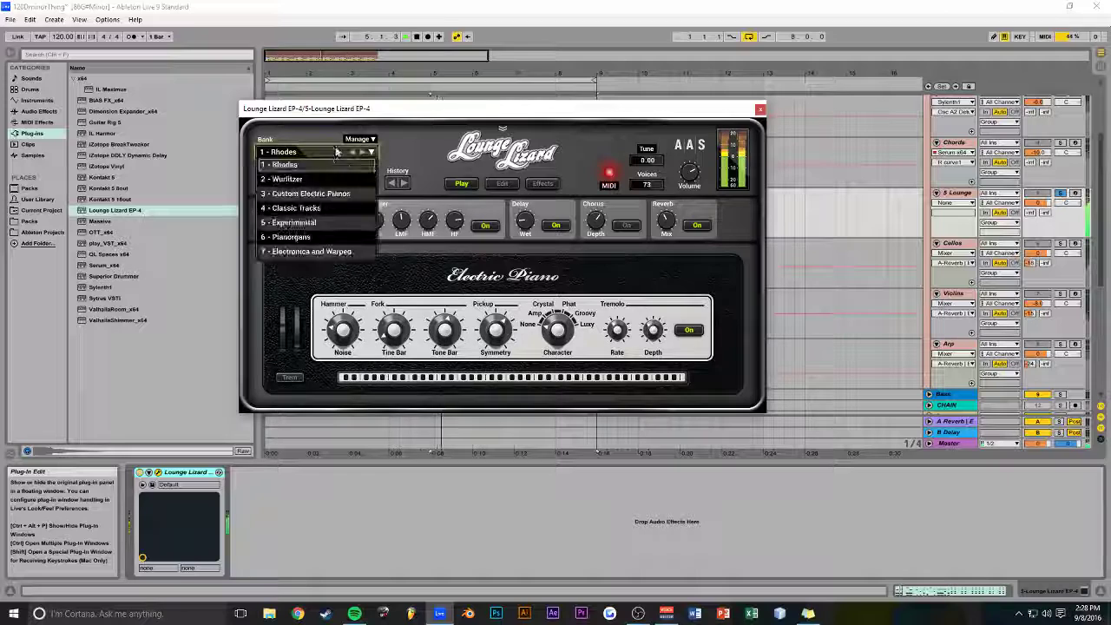
{"action": "left_click", "coordinate": [295, 237]}
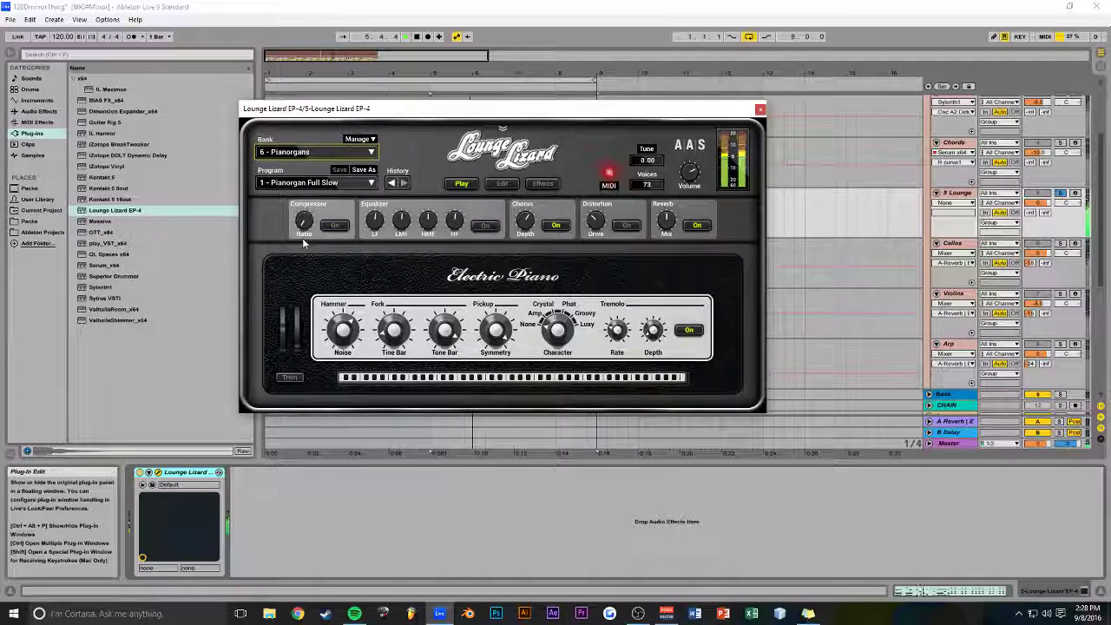
{"action": "left_click", "coordinate": [371, 183]}
{"action": "left_click", "coordinate": [318, 299]}
{"action": "scroll", "coordinate": [365, 152], "scroll_direction": "down", "scroll_amount": 1}
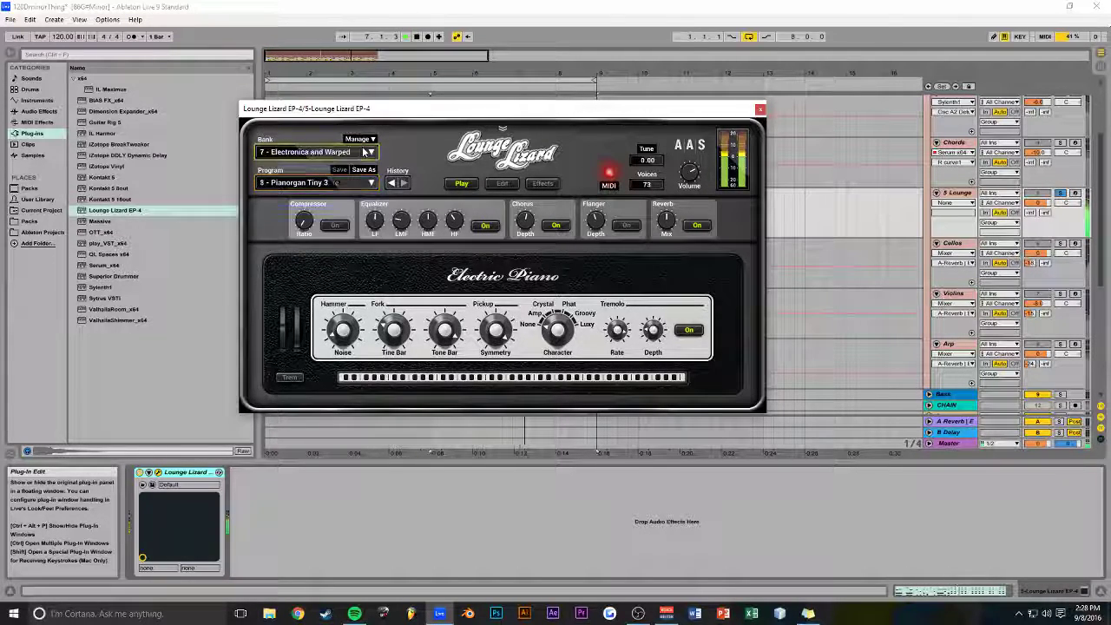
Step back through the Experimental bank to Classic Tracks and audition one of its programs
{"action": "left_click", "coordinate": [353, 153]}
{"action": "left_click", "coordinate": [353, 153]}
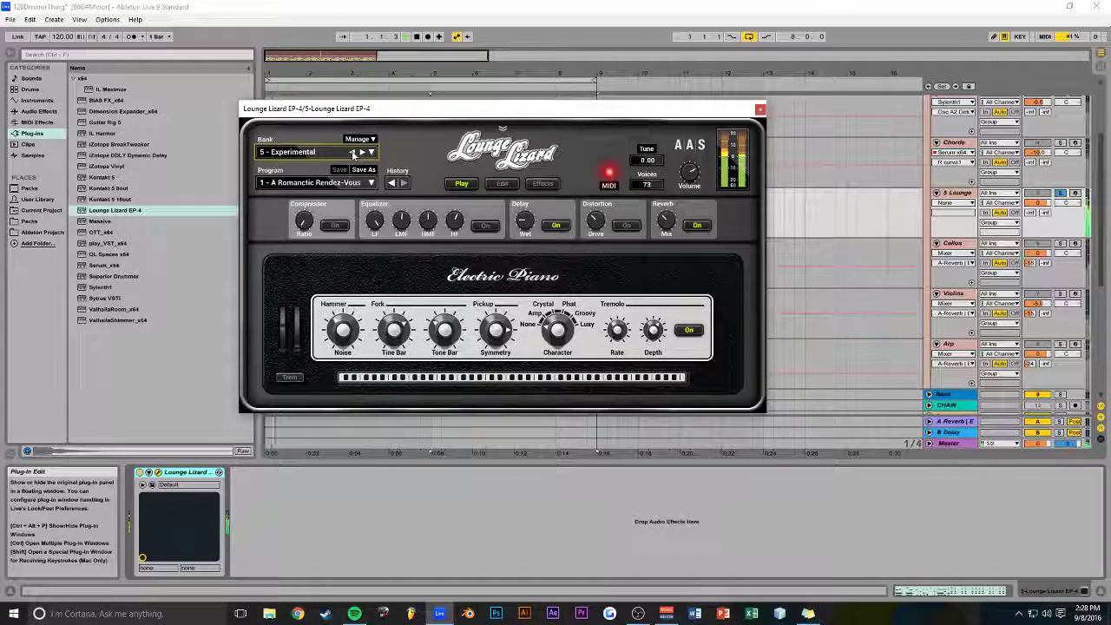
{"action": "left_click", "coordinate": [353, 153]}
{"action": "left_click", "coordinate": [333, 186]}
{"action": "left_click", "coordinate": [302, 274]}
{"action": "left_click", "coordinate": [372, 153]}
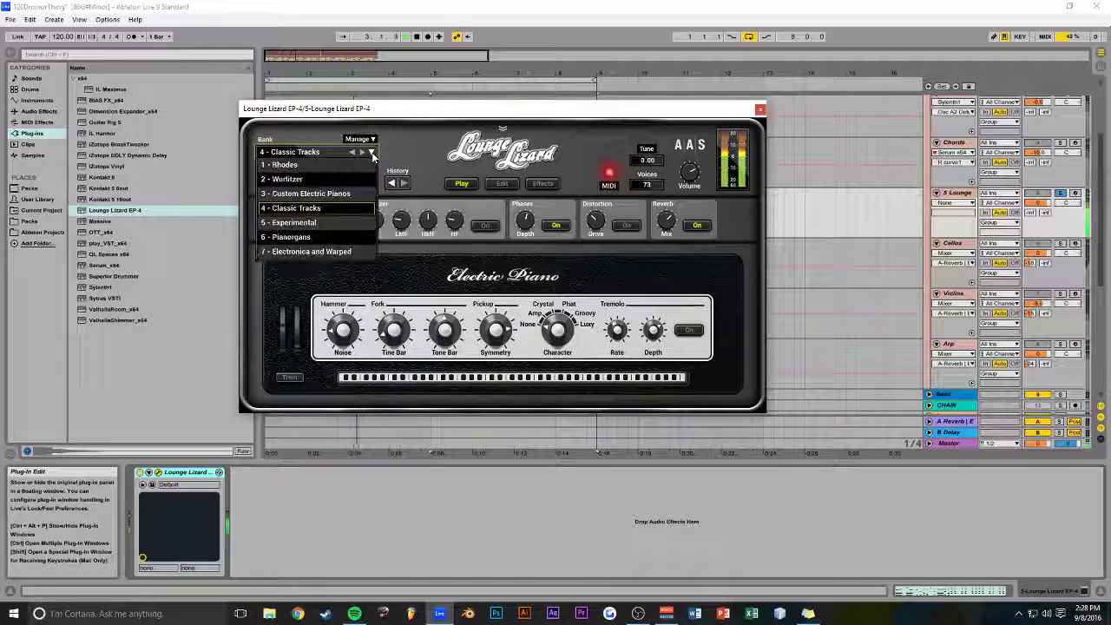
Load the Nasty Electro 1 program from the Custom Electric Pianos bank and close the plug-in window
{"action": "left_click", "coordinate": [306, 193]}
{"action": "left_click", "coordinate": [359, 183]}
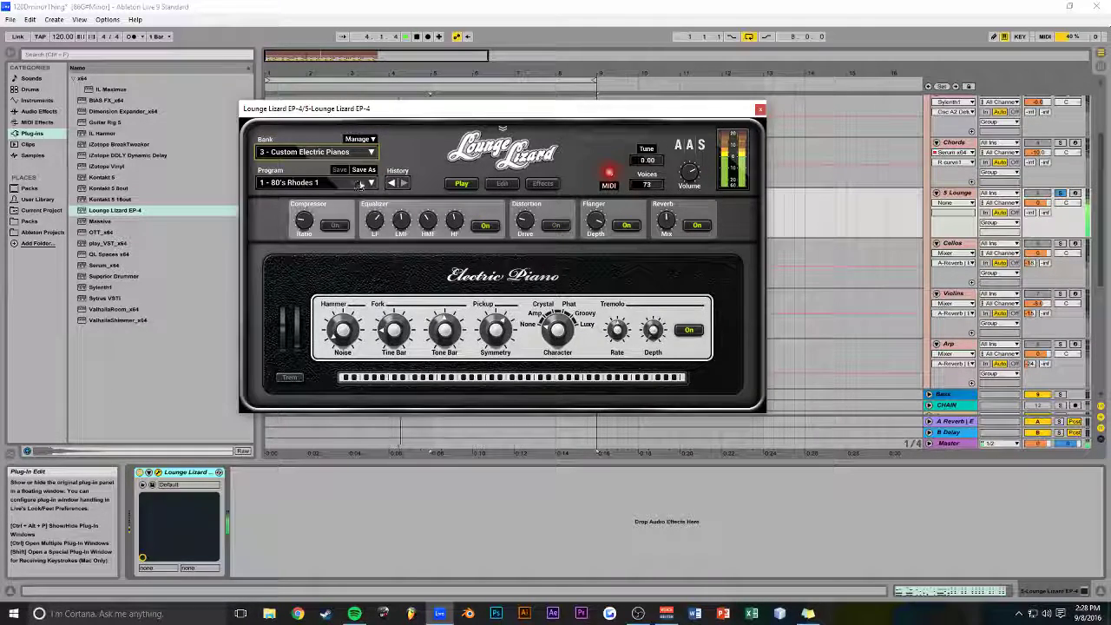
{"action": "left_click", "coordinate": [359, 184]}
{"action": "left_click", "coordinate": [330, 183]}
{"action": "scroll", "coordinate": [326, 302], "scroll_direction": "down", "scroll_amount": 10}
{"action": "left_click", "coordinate": [327, 256]}
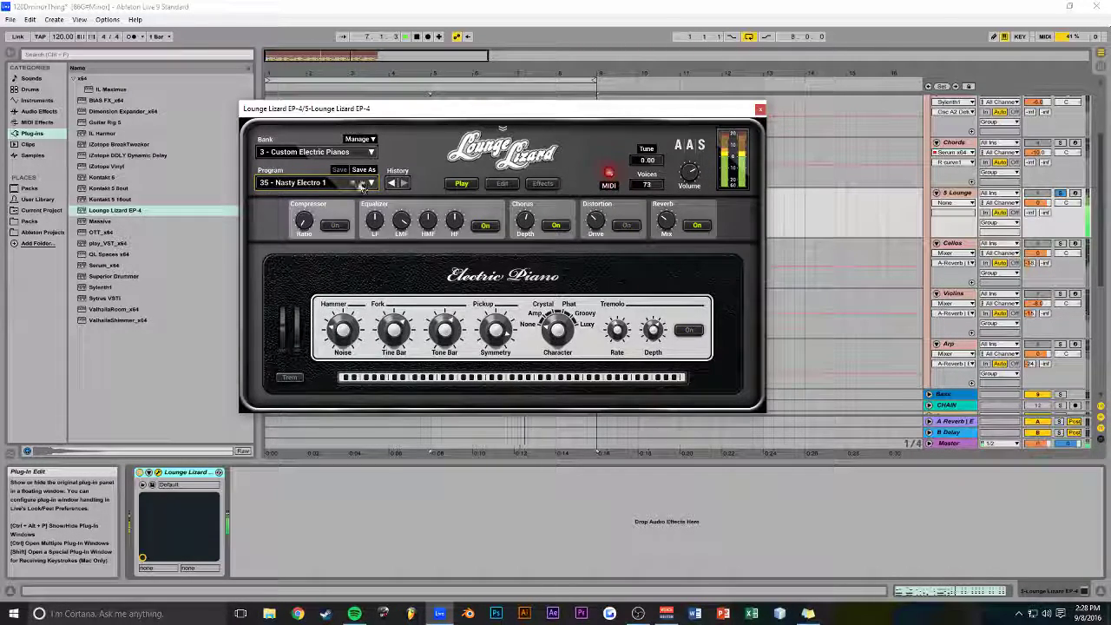
{"action": "left_click", "coordinate": [760, 109]}
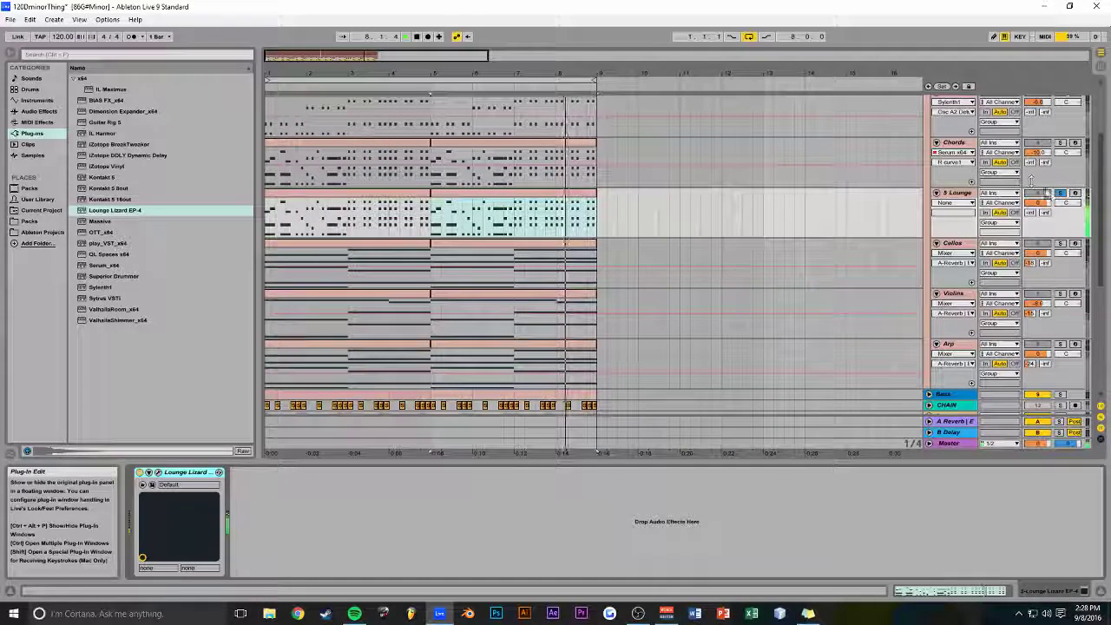
Rename the Lounge Lizard track LL and lower its track volume to -5.0 dB
{"action": "key", "text": "ctrl+r"}
{"action": "type", "text": "LL"}
{"action": "key", "text": "Return"}
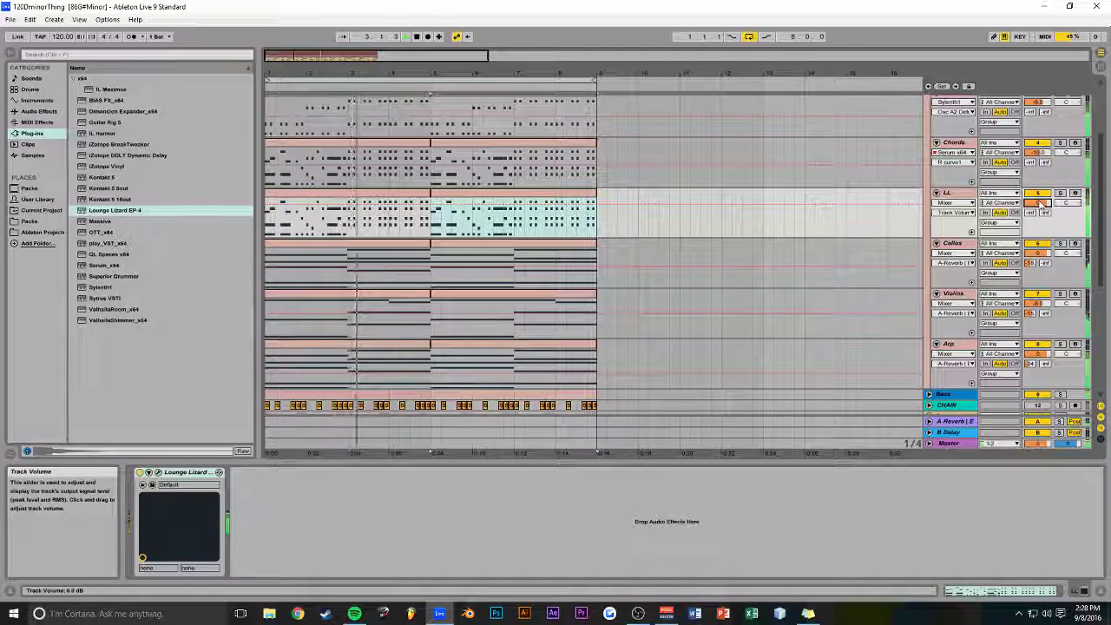
{"action": "left_click_drag", "start_coordinate": [1041, 202], "coordinate": [1041, 213]}
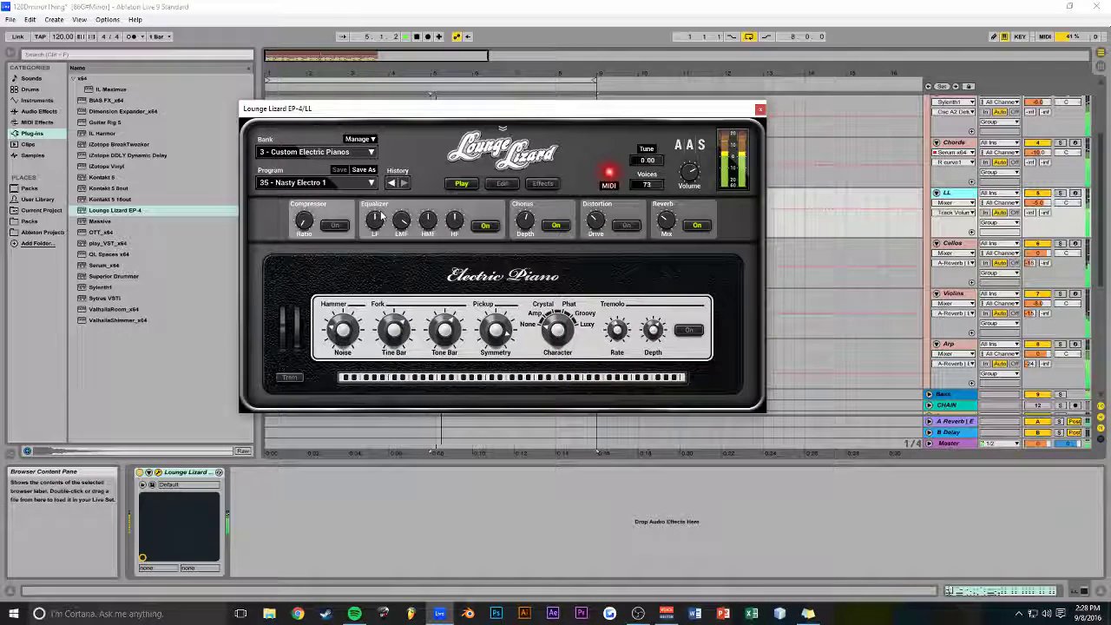
Switch Lounge Lizard to the Rhodes bank, audition Slightly Distorted 2 and load the Bright Hero program
{"action": "left_click", "coordinate": [289, 165]}
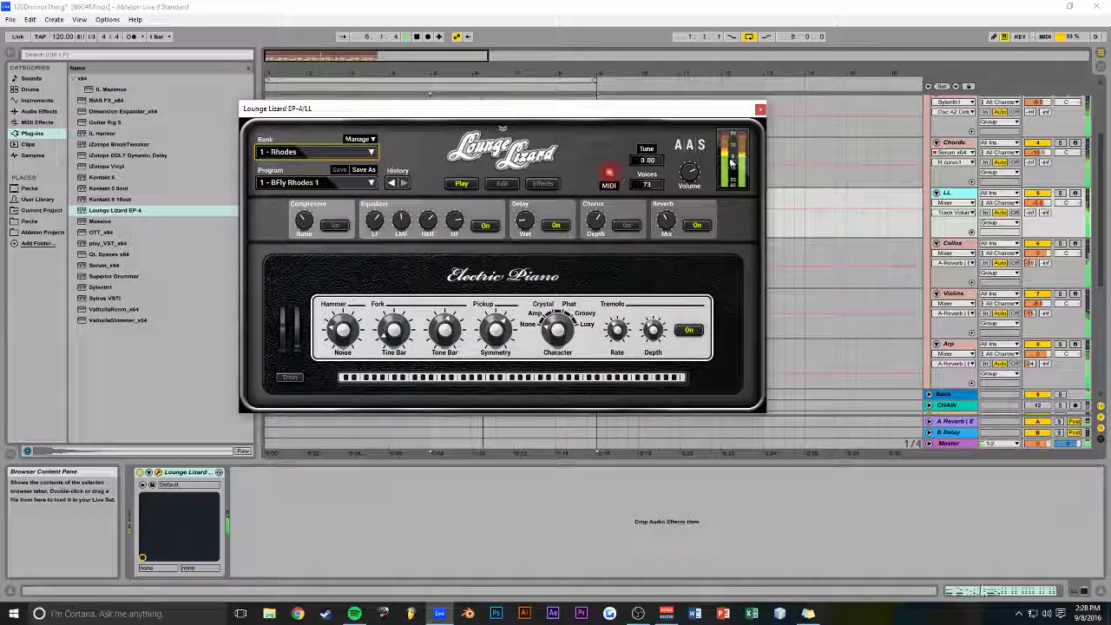
{"action": "left_click", "coordinate": [372, 184]}
{"action": "scroll", "coordinate": [340, 269], "scroll_direction": "down", "scroll_amount": 3}
{"action": "left_click", "coordinate": [293, 271]}
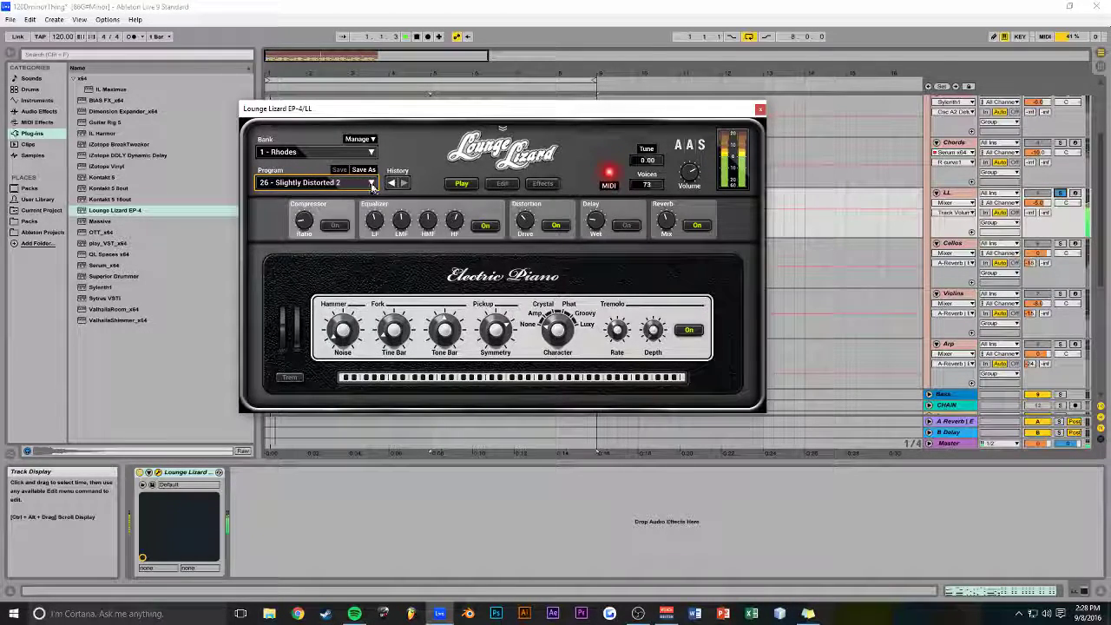
{"action": "scroll", "coordinate": [316, 311], "scroll_direction": "down", "scroll_amount": 1}
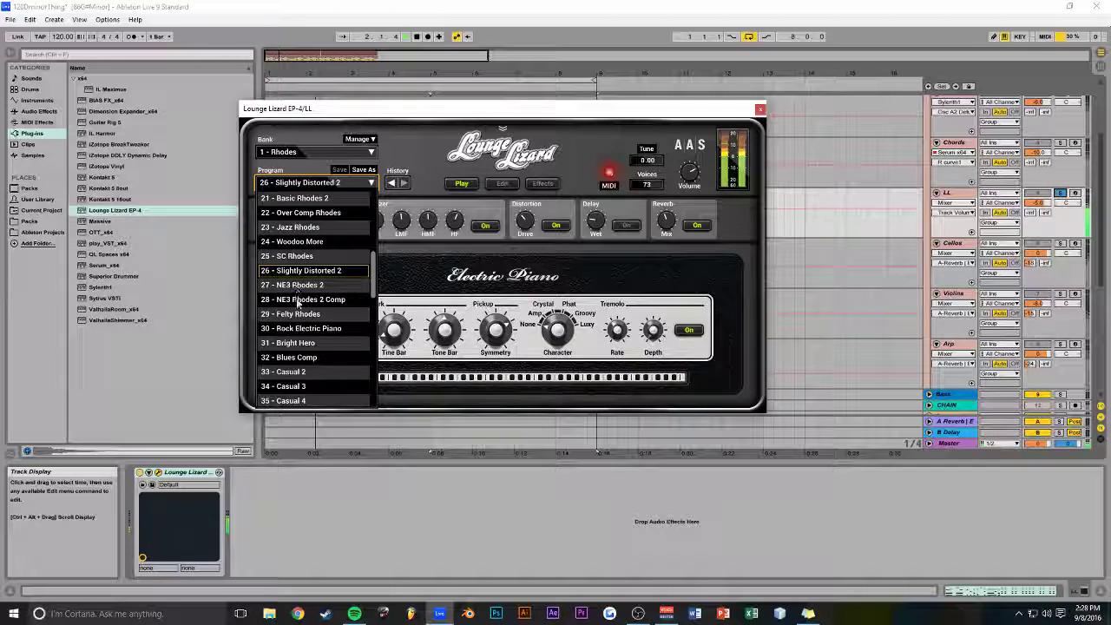
{"action": "left_click", "coordinate": [297, 343]}
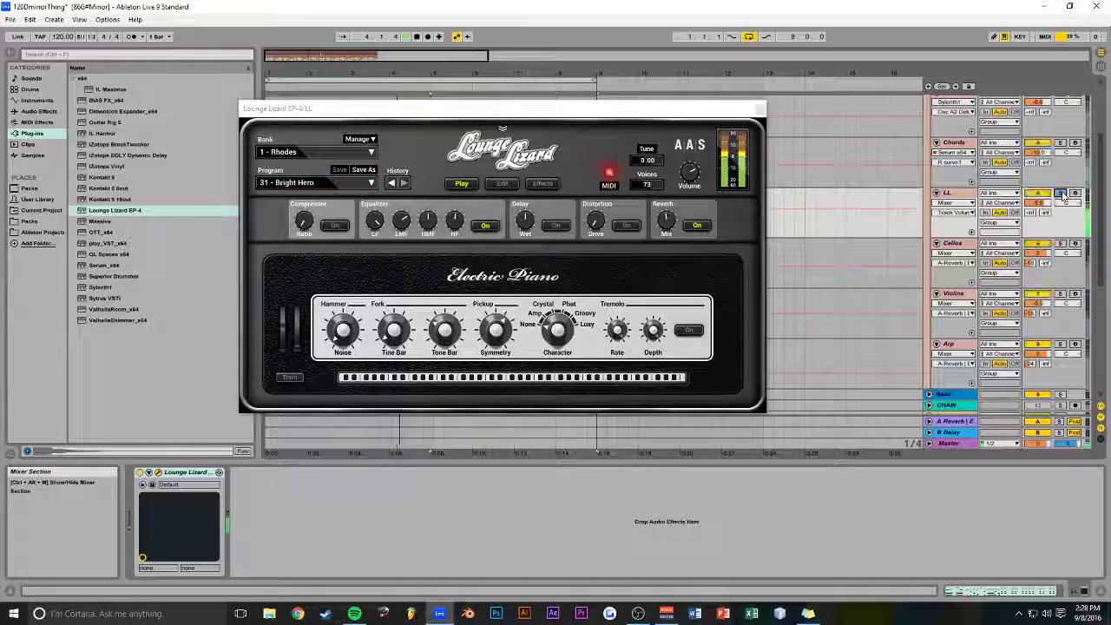
{"action": "left_click", "coordinate": [855, 216]}
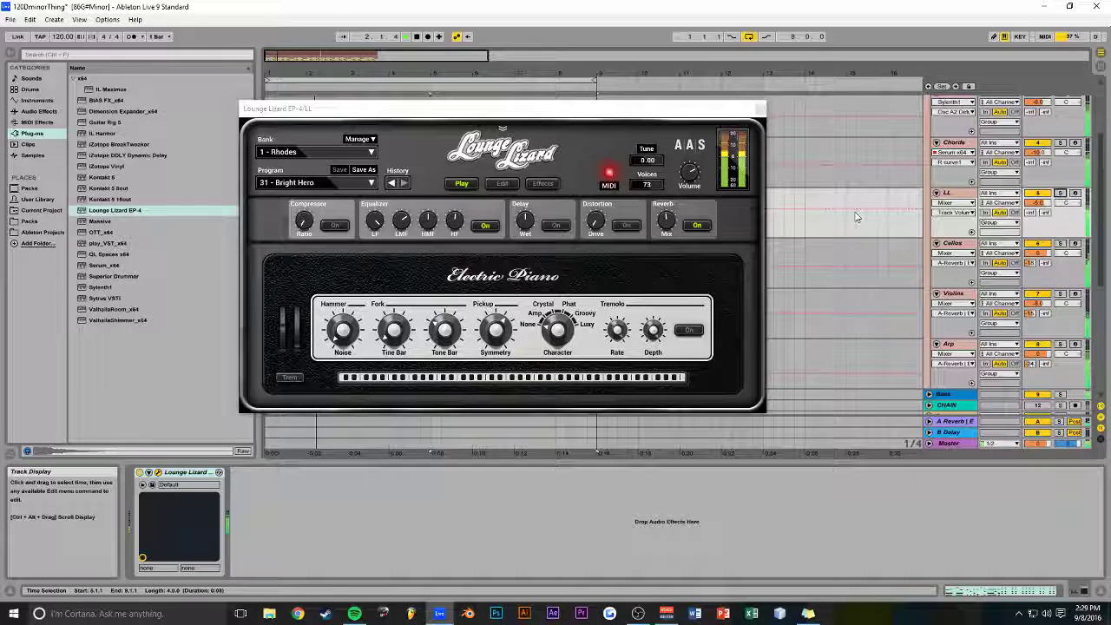
{"action": "left_click_drag", "start_coordinate": [547, 109], "coordinate": [566, 152]}
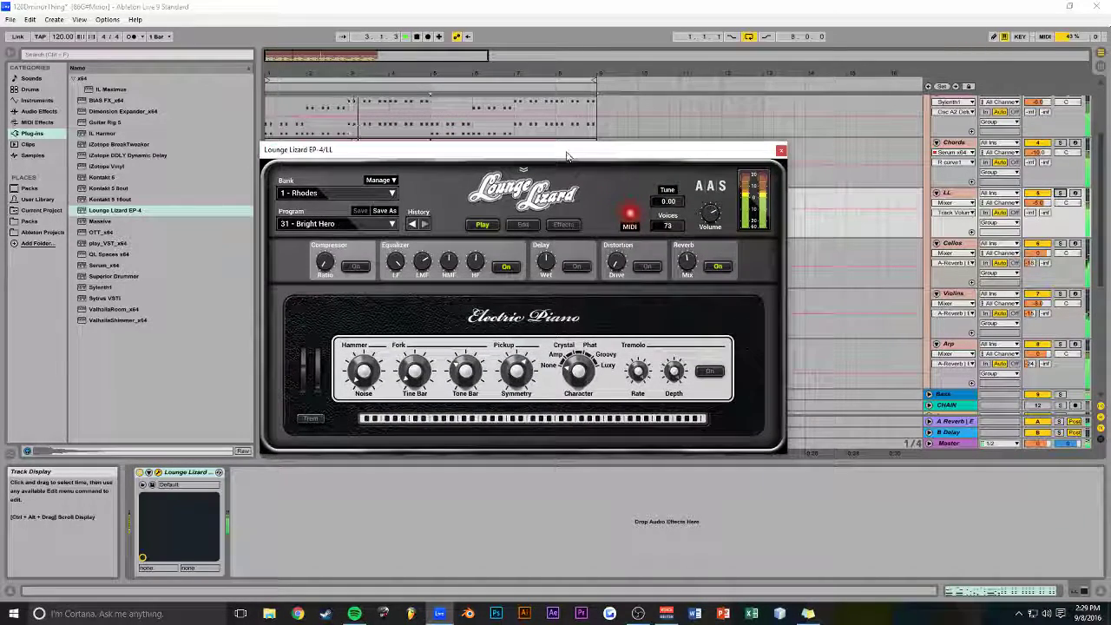
{"action": "key", "text": "alt+Tab"}
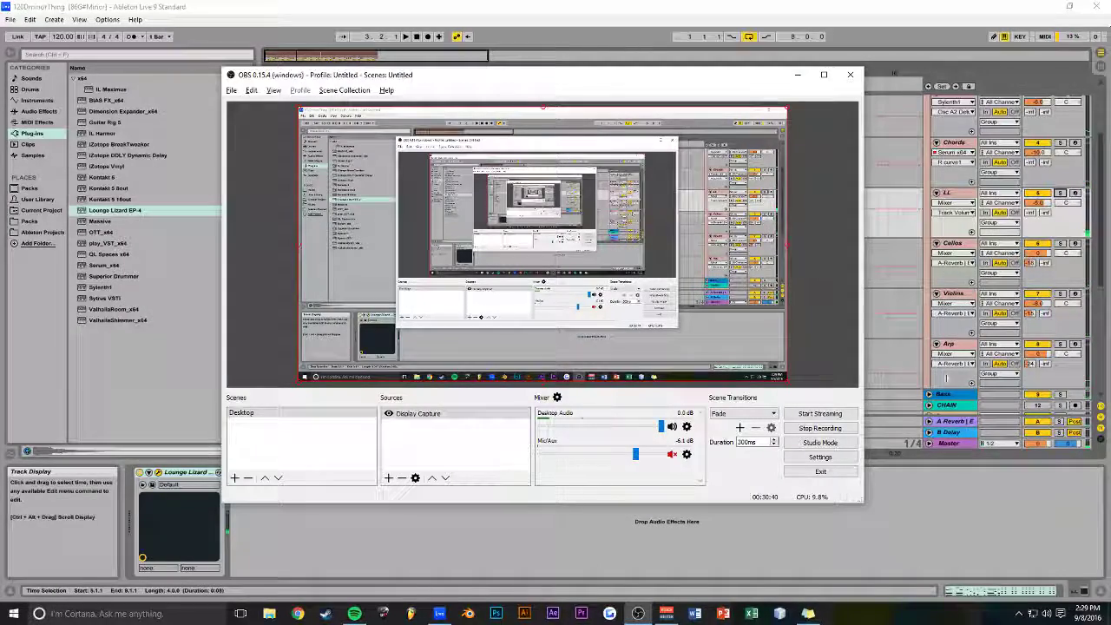